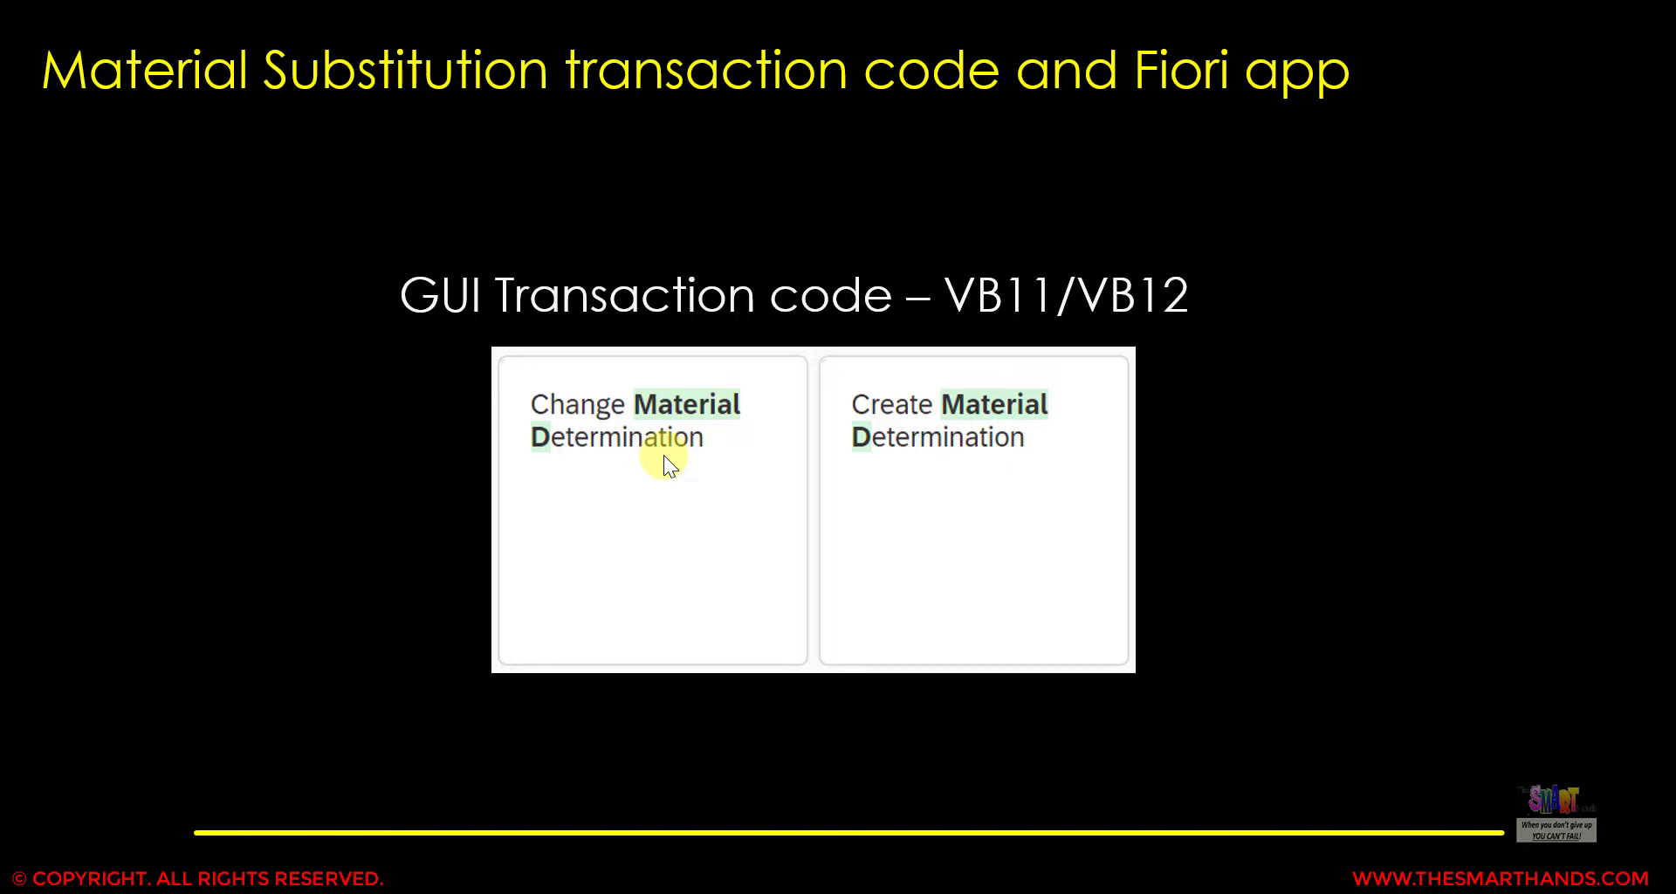
# Step: Switch to SAP Easy Access and open transaction VB11 to create a material determination from the Sales and Distribution product master data
pyautogui.press('Escape')
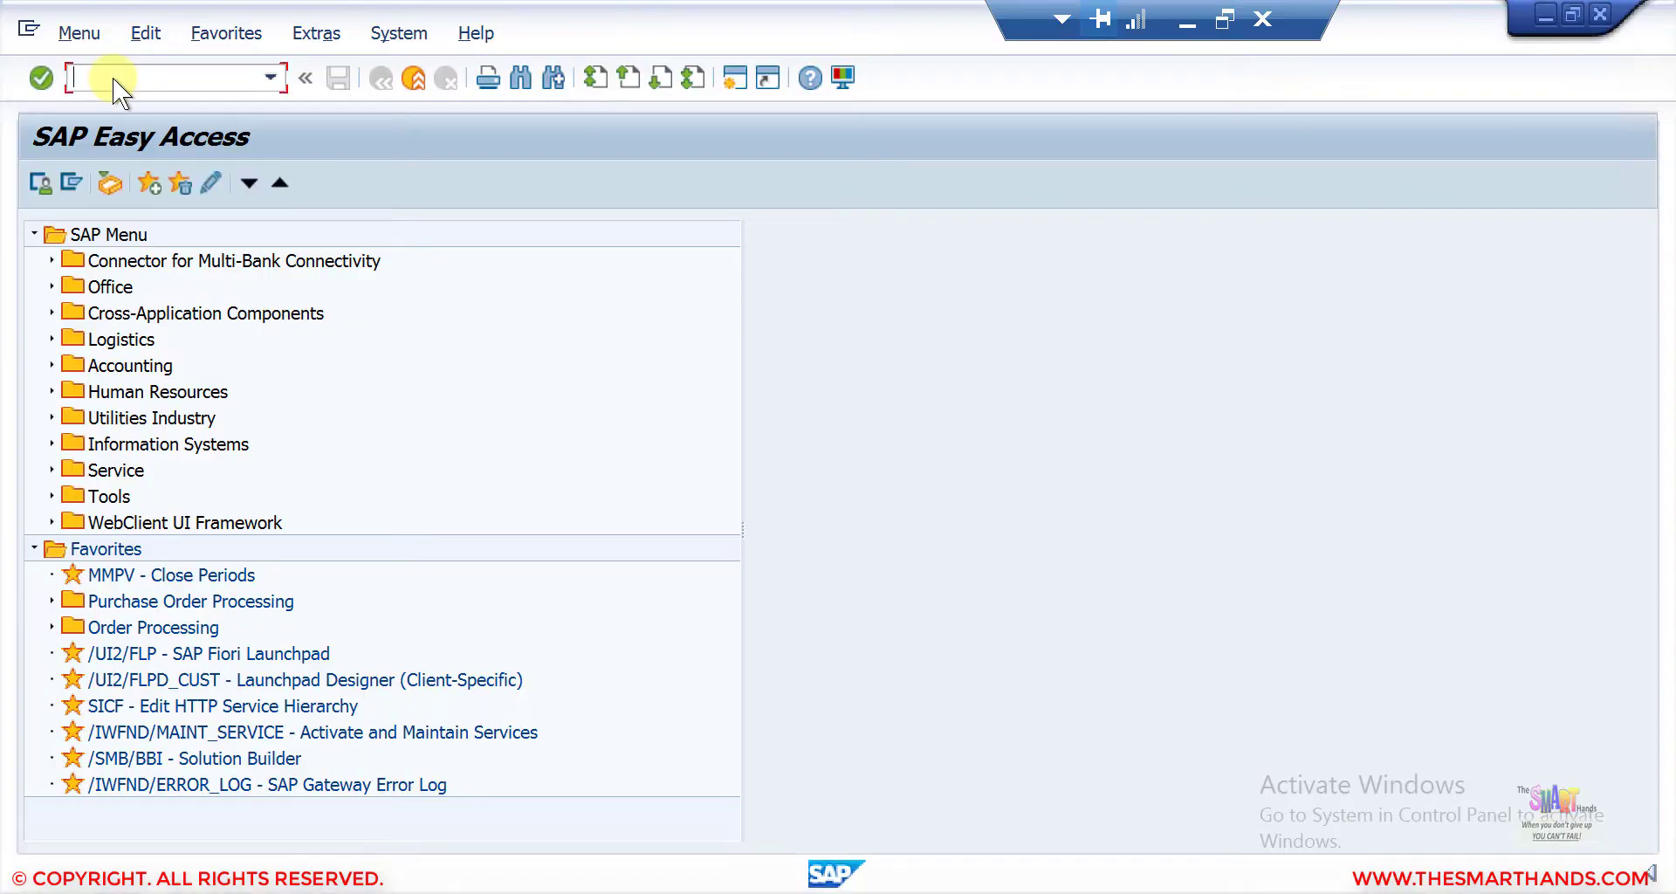
pyautogui.click(51, 341)
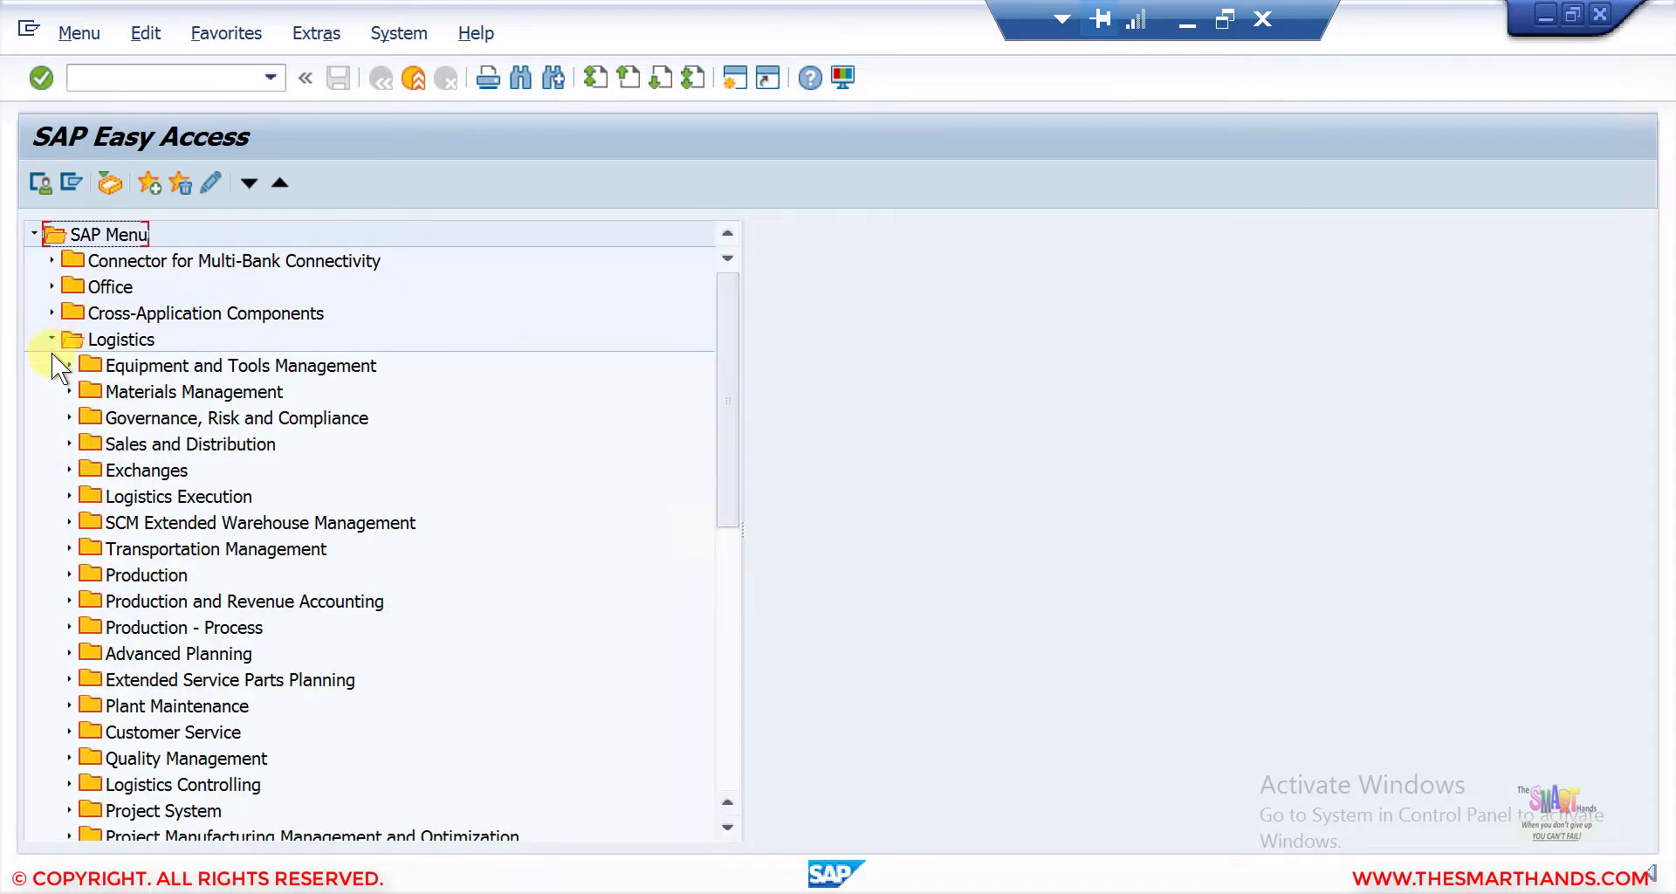
pyautogui.click(69, 444)
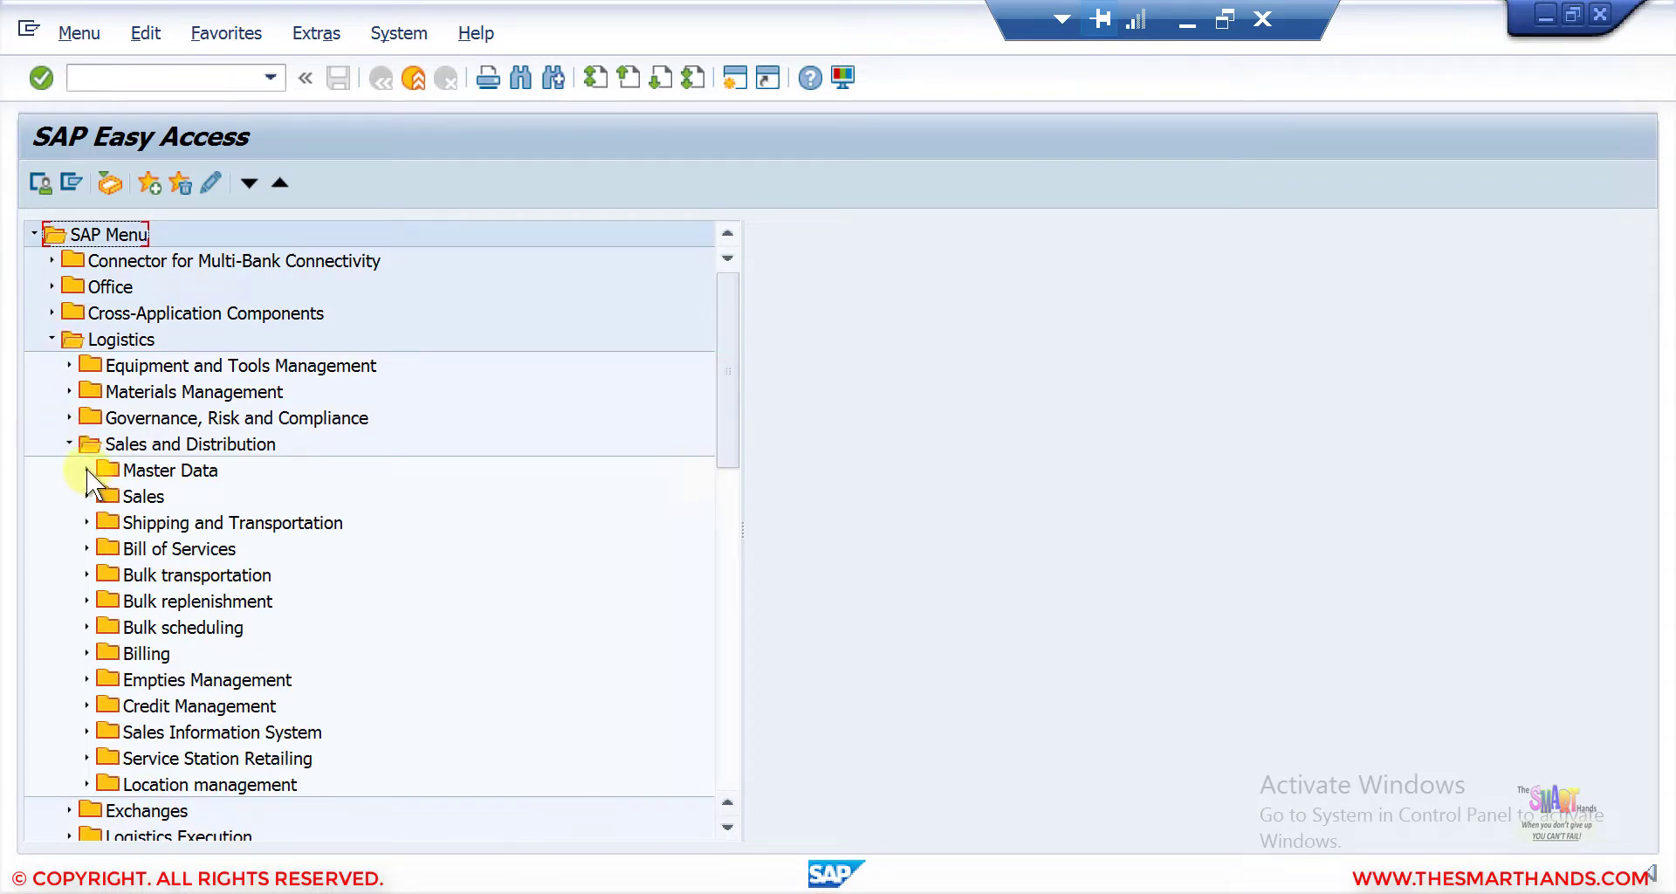
pyautogui.click(86, 468)
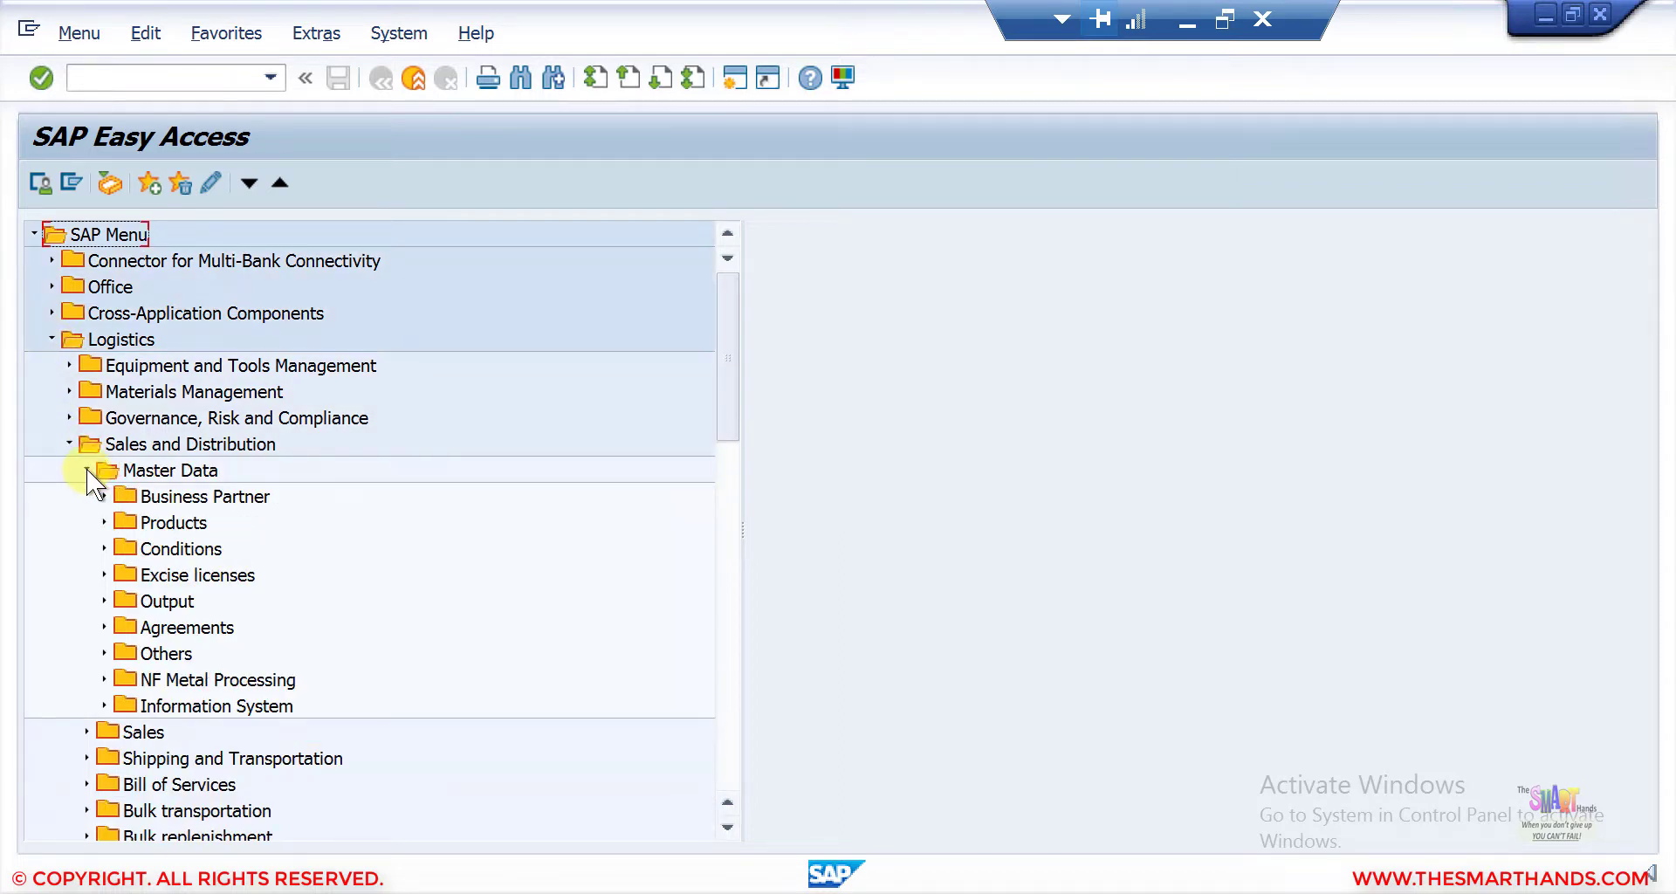
pyautogui.click(105, 519)
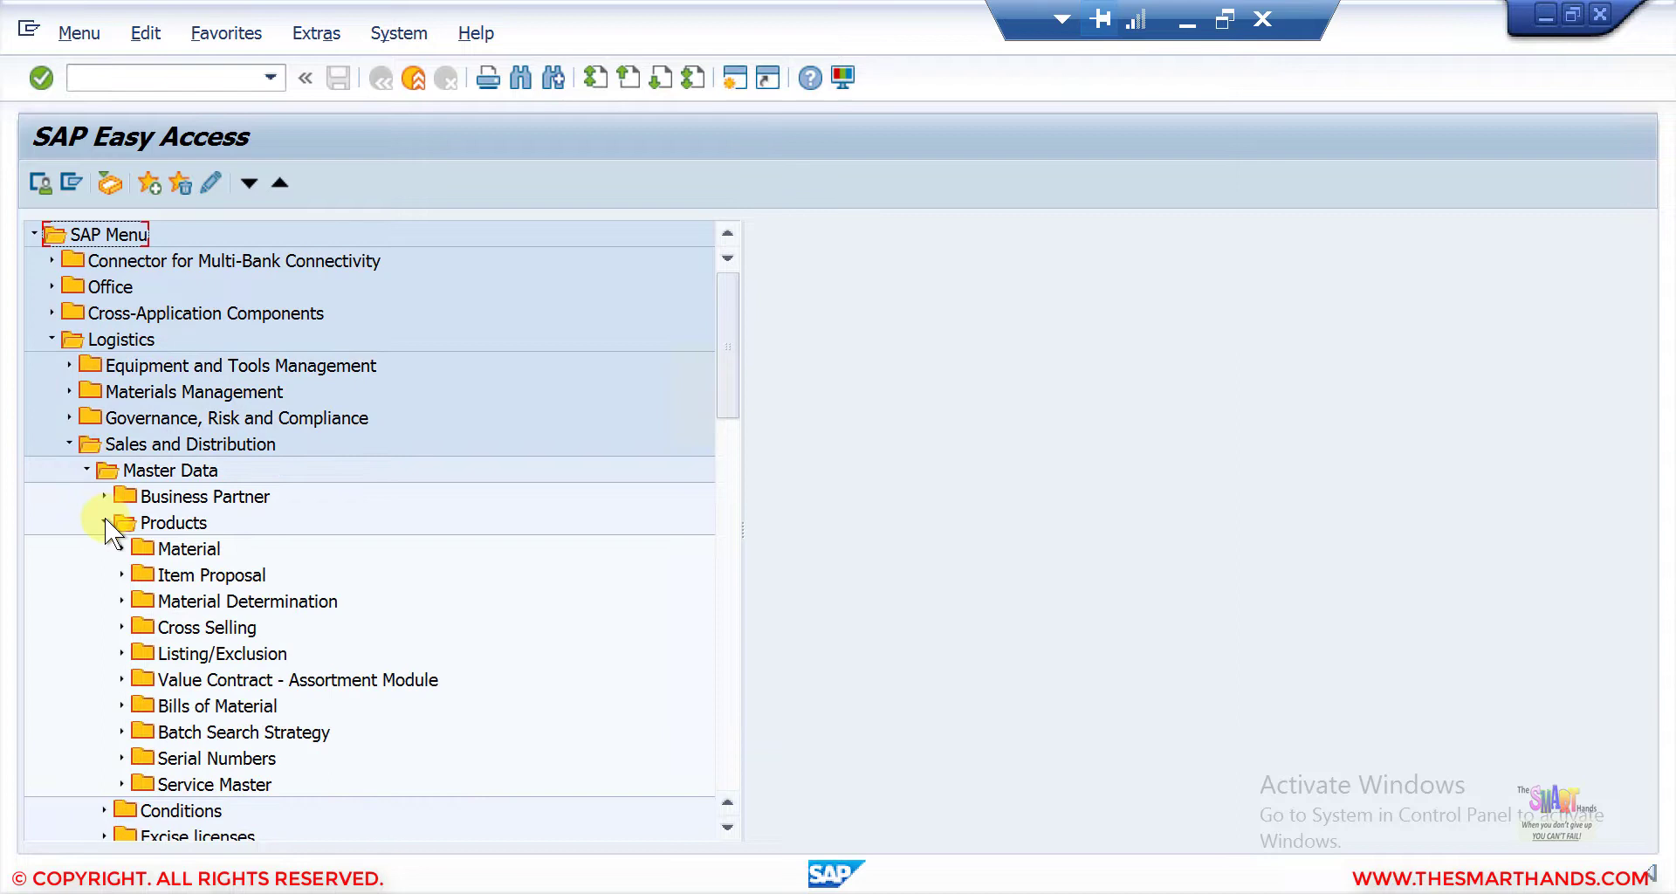
pyautogui.click(123, 599)
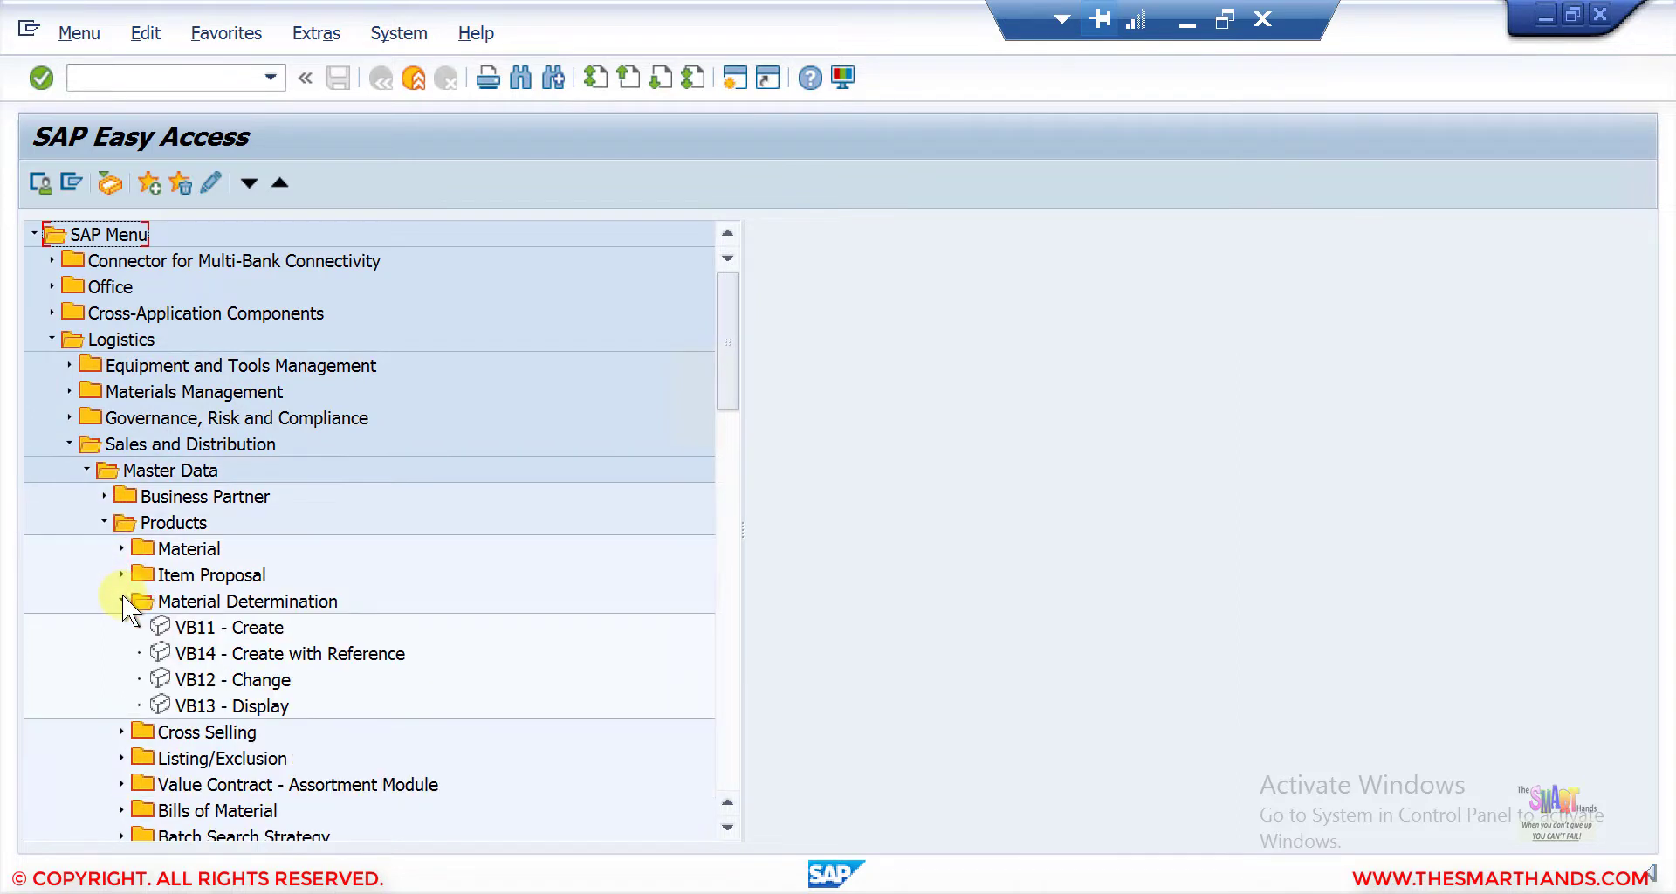
pyautogui.click(201, 627)
pyautogui.doubleClick(200, 627)
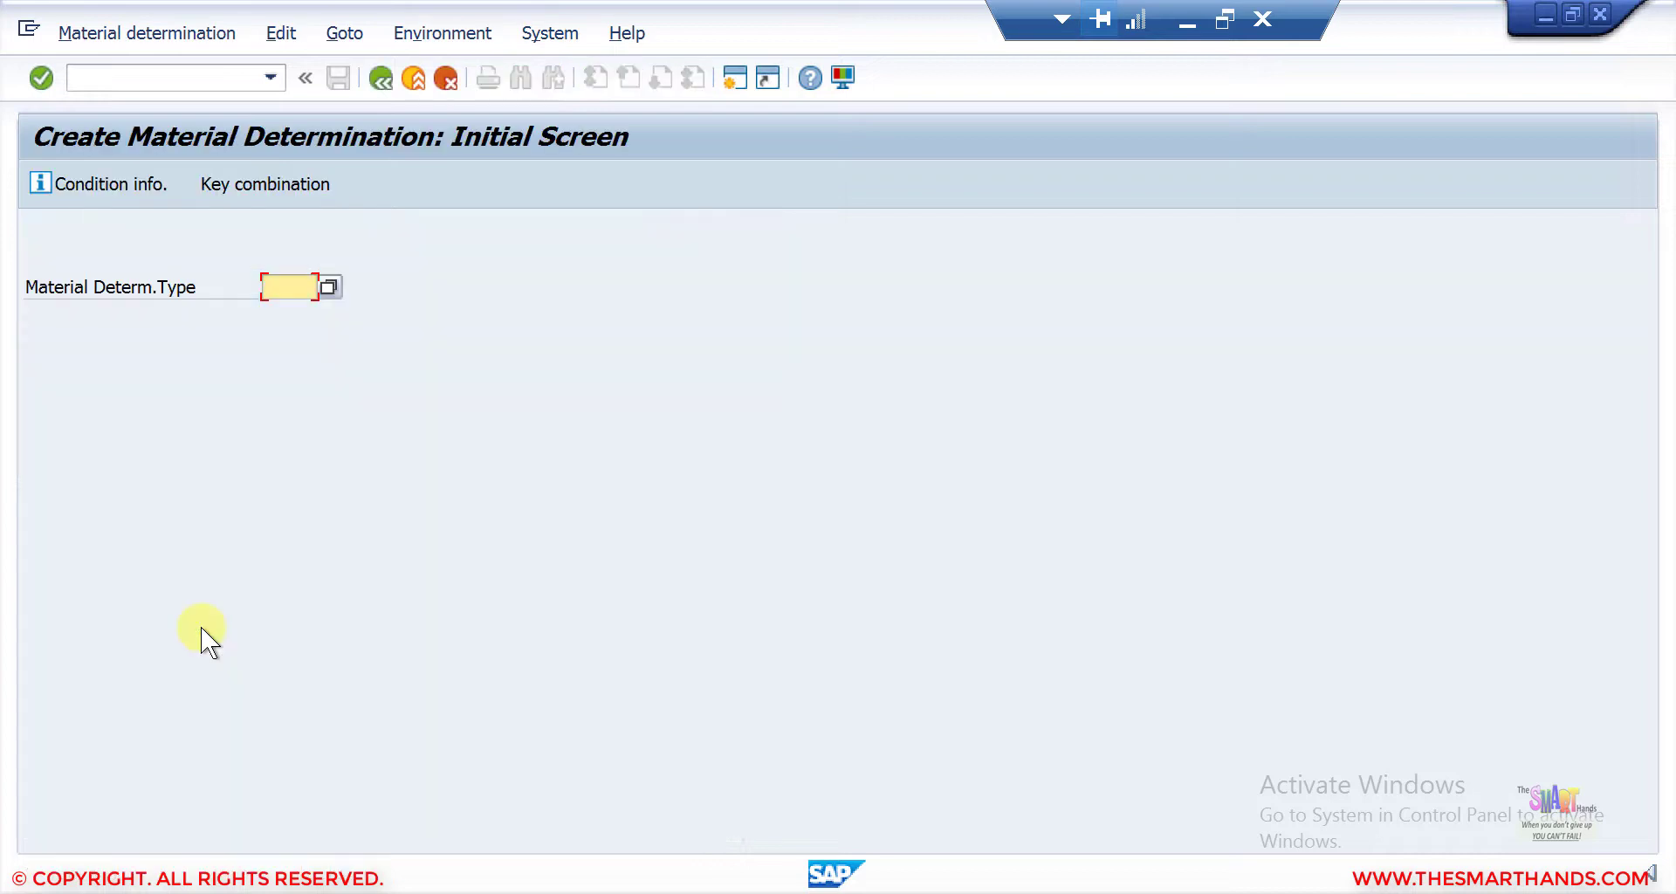
# Step: Choose material determination type Y001 (Material Entered) and proceed to its fast entry screen
pyautogui.click(329, 288)
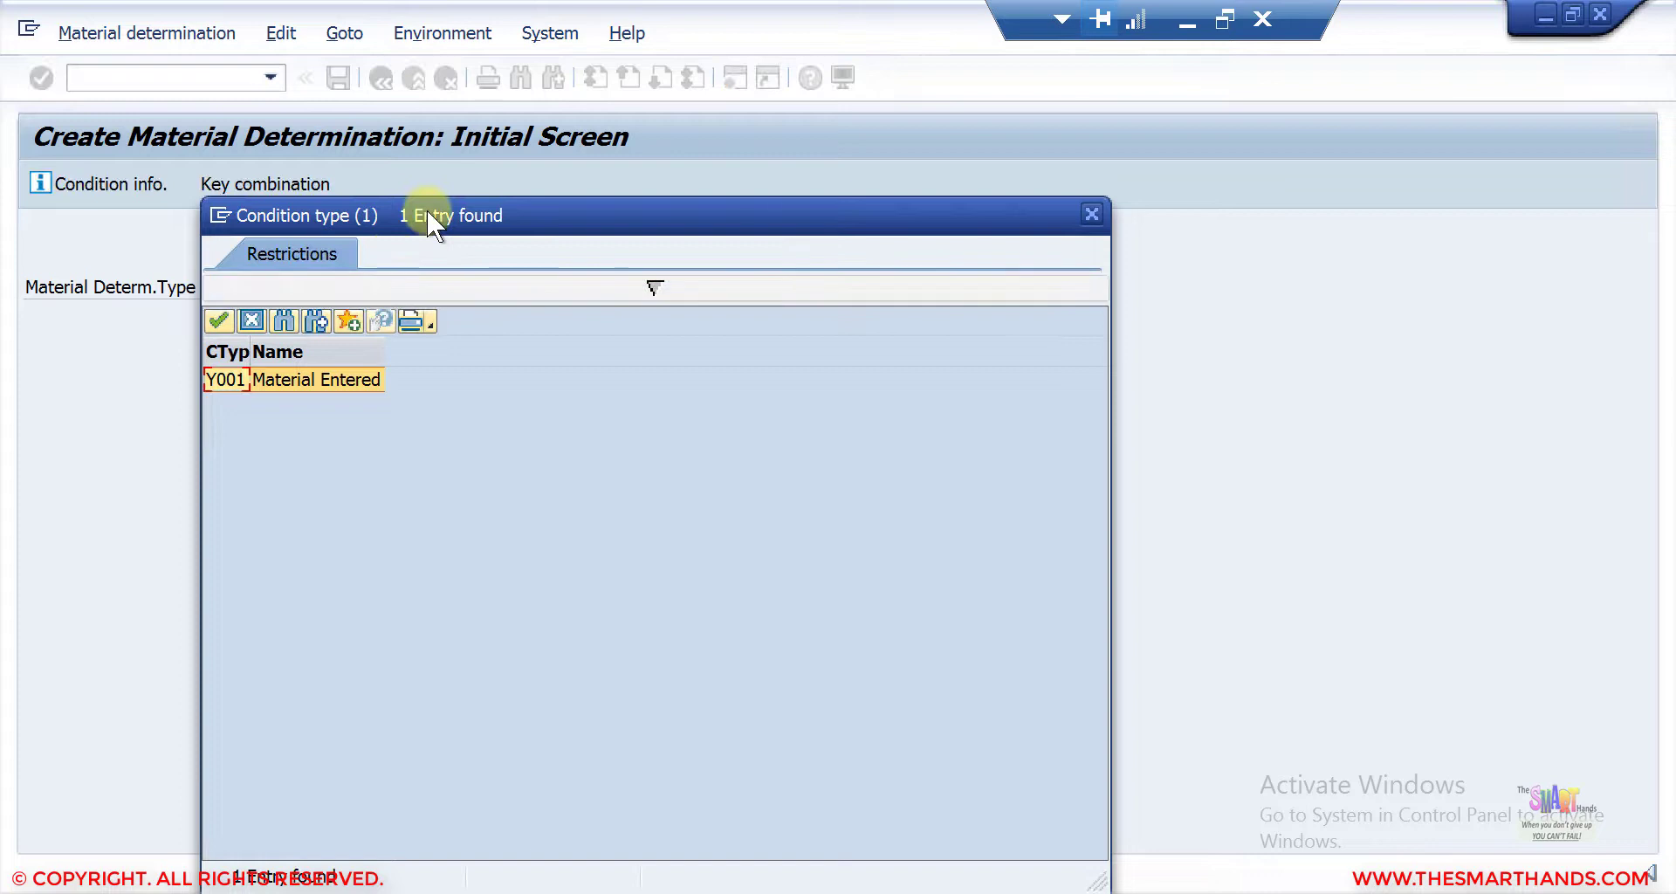
pyautogui.moveTo(427, 212); pyautogui.dragTo(666, 183)
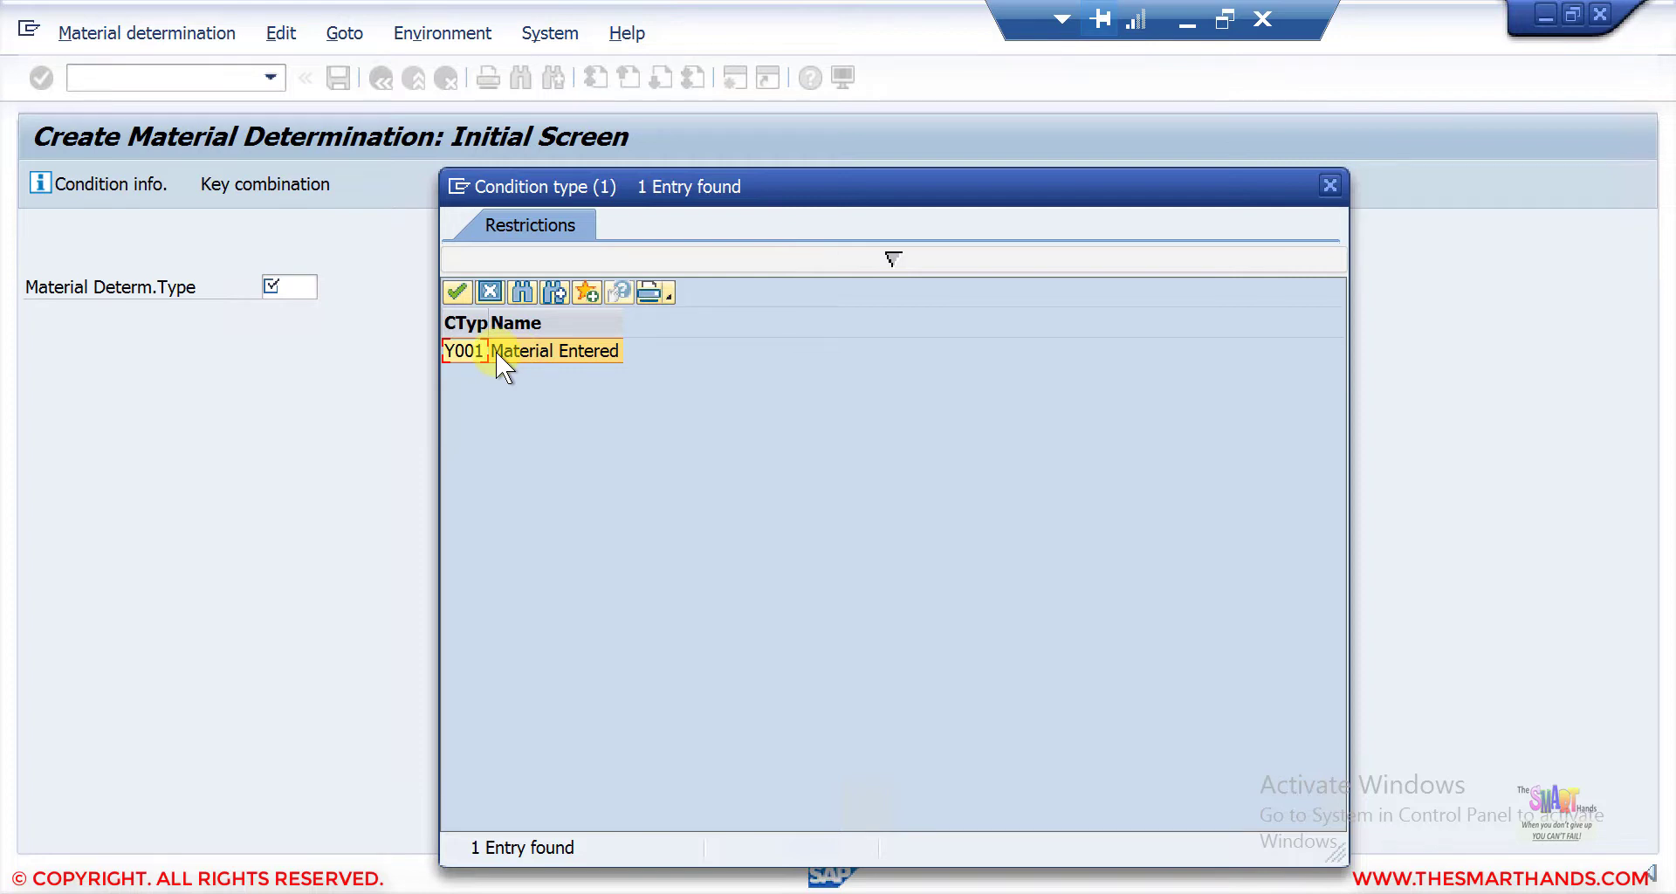
pyautogui.doubleClick(560, 354)
pyautogui.press('Return')
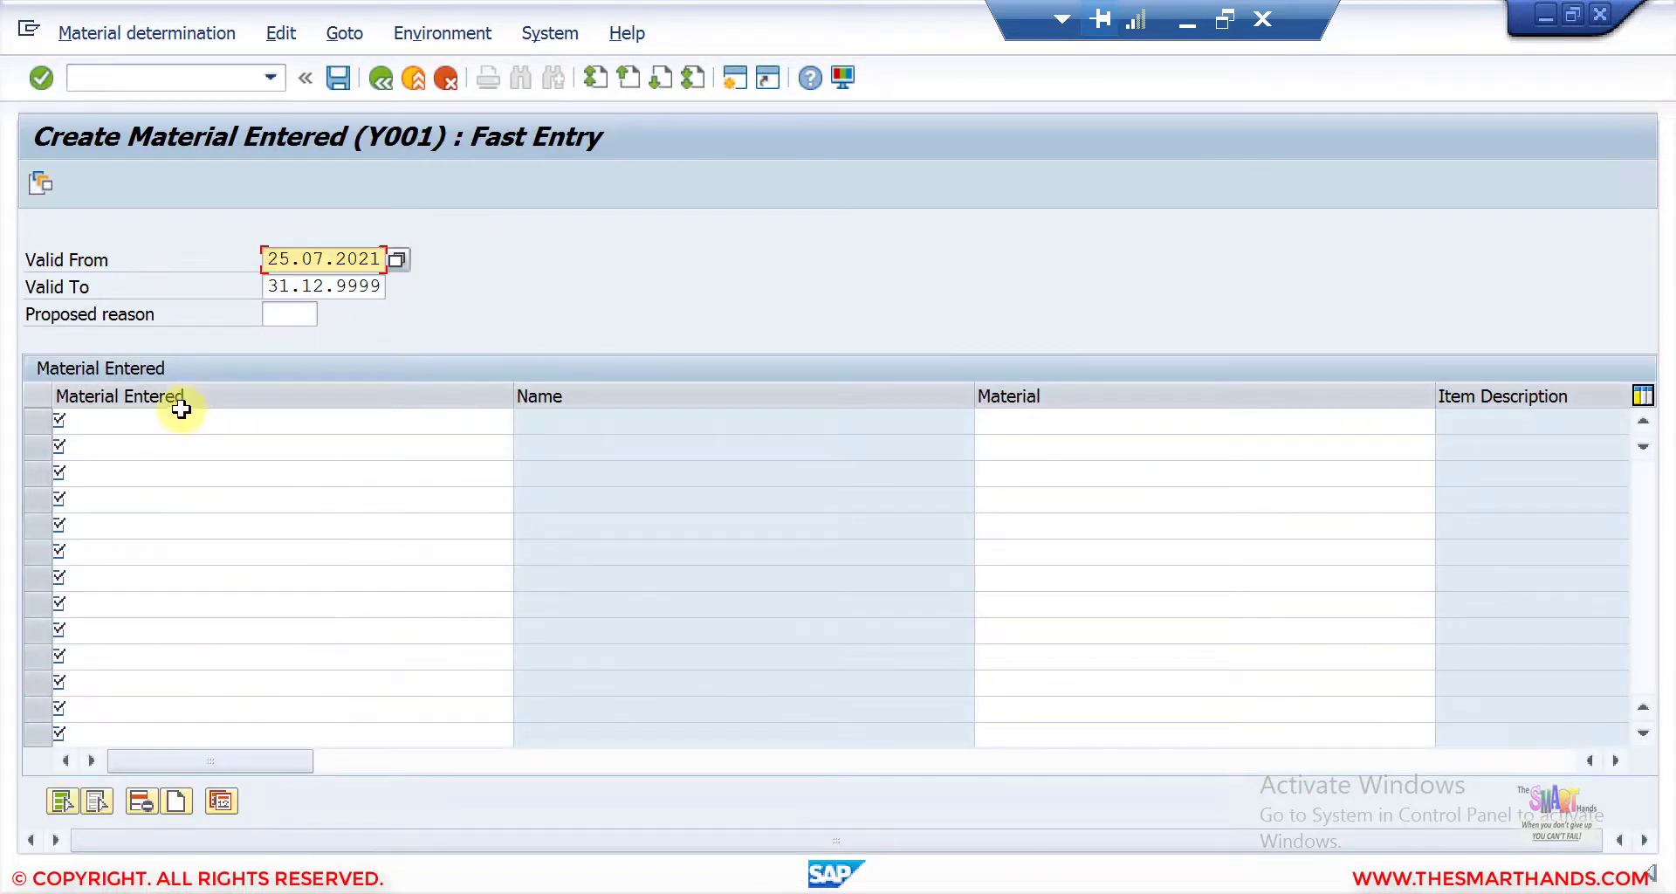
# Step: Enter a substitution record with LAPTOP13 as the material entered and LAPTOP1 as the replacement material
pyautogui.click(175, 424)
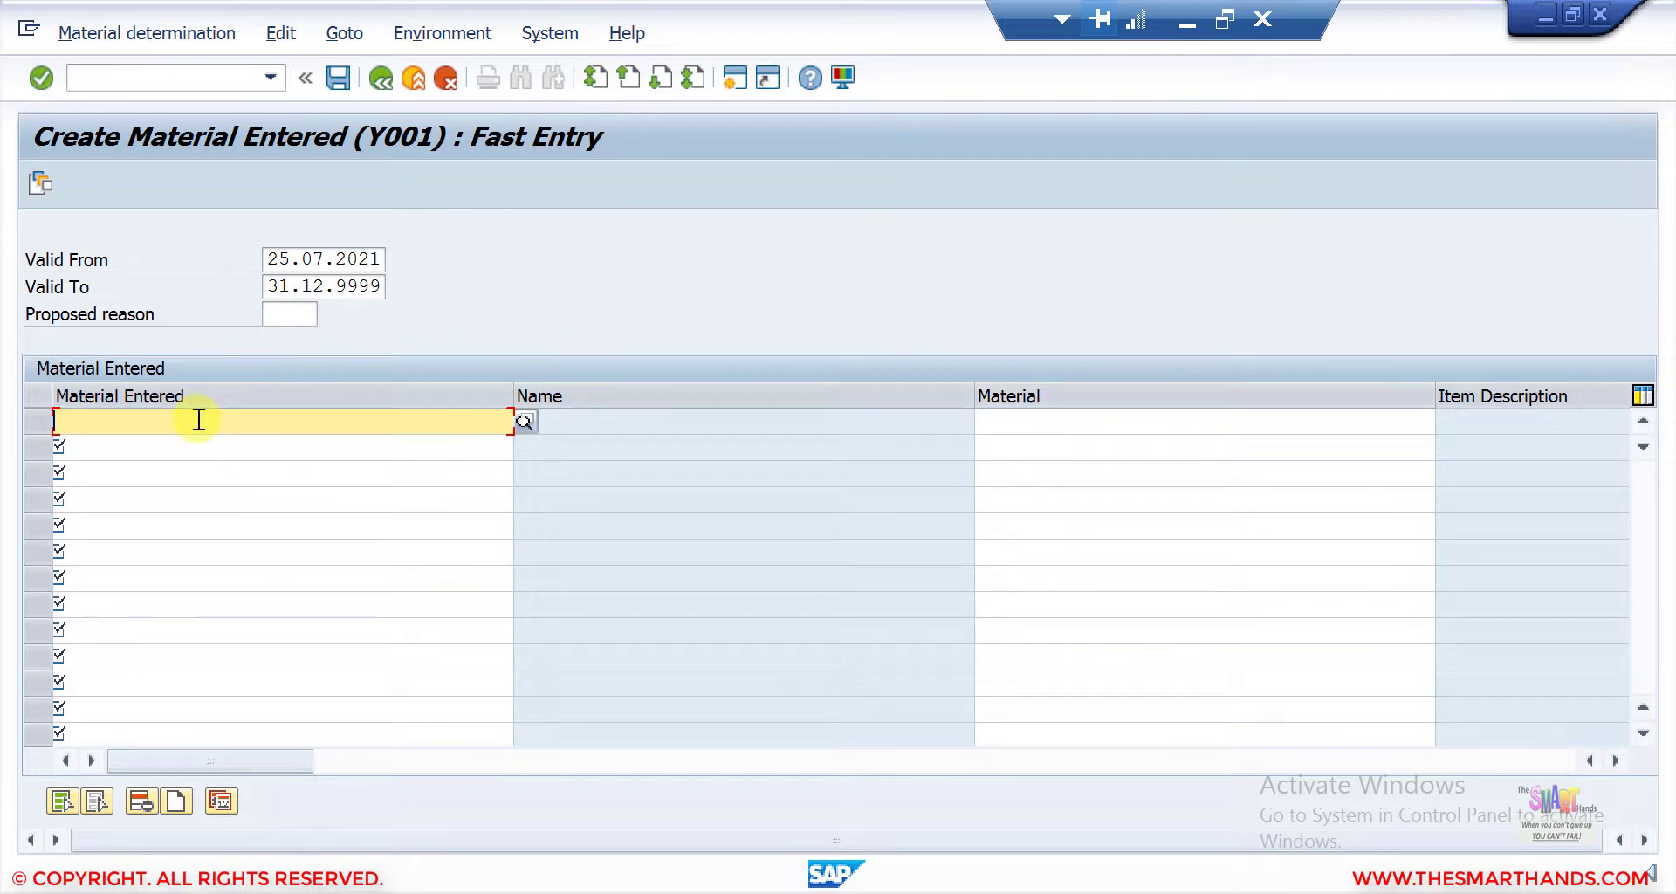
pyautogui.write('laptop')
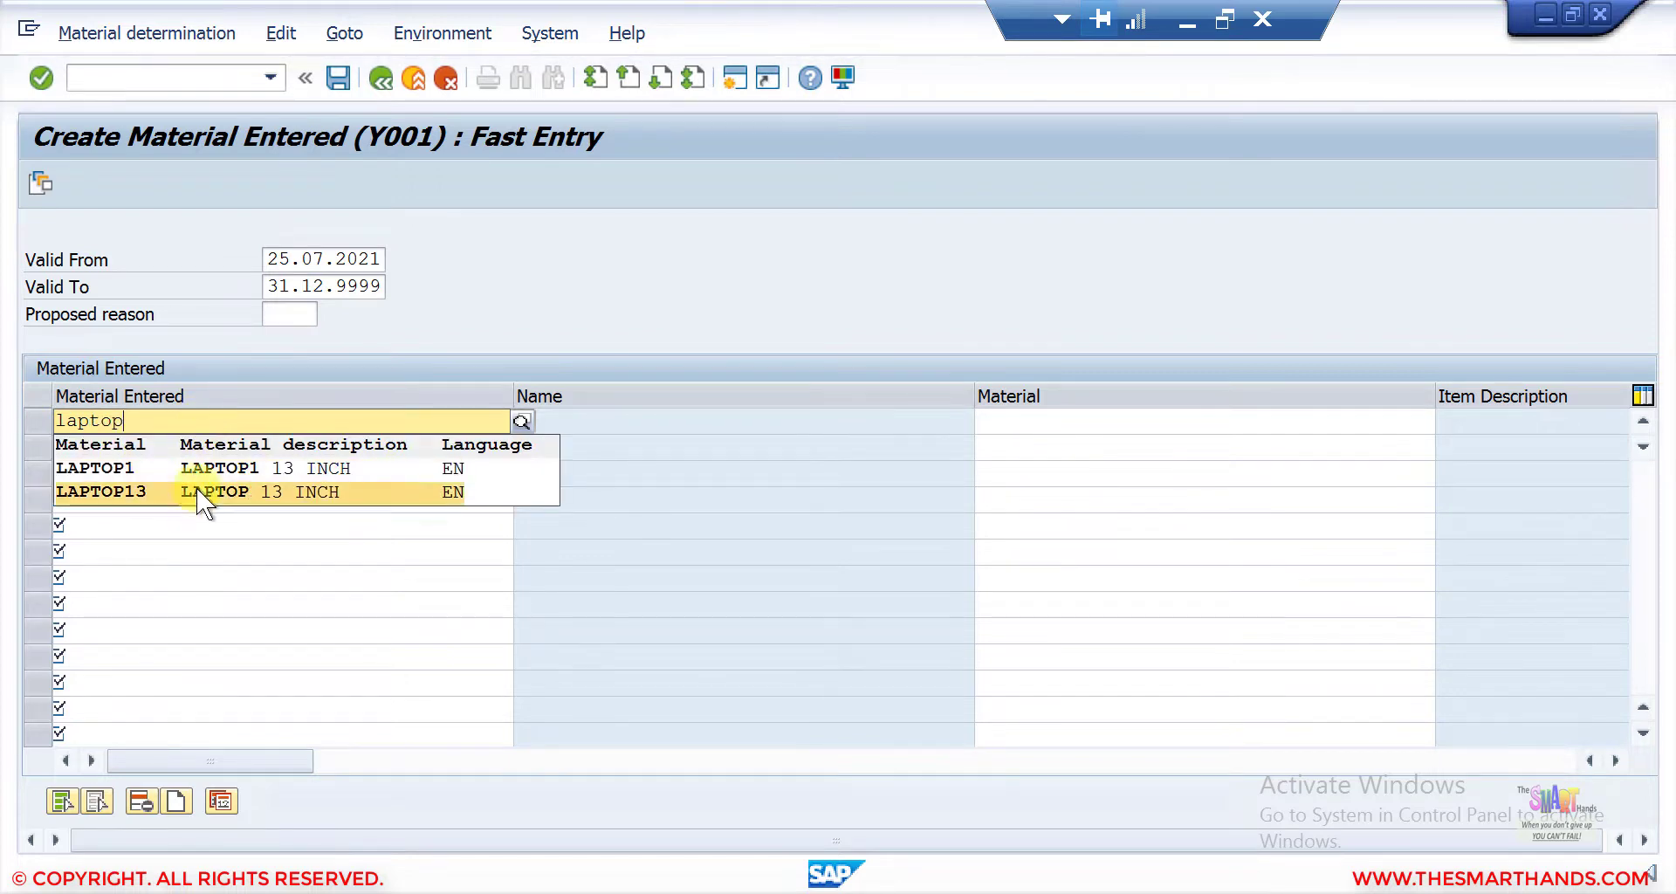
pyautogui.click(197, 491)
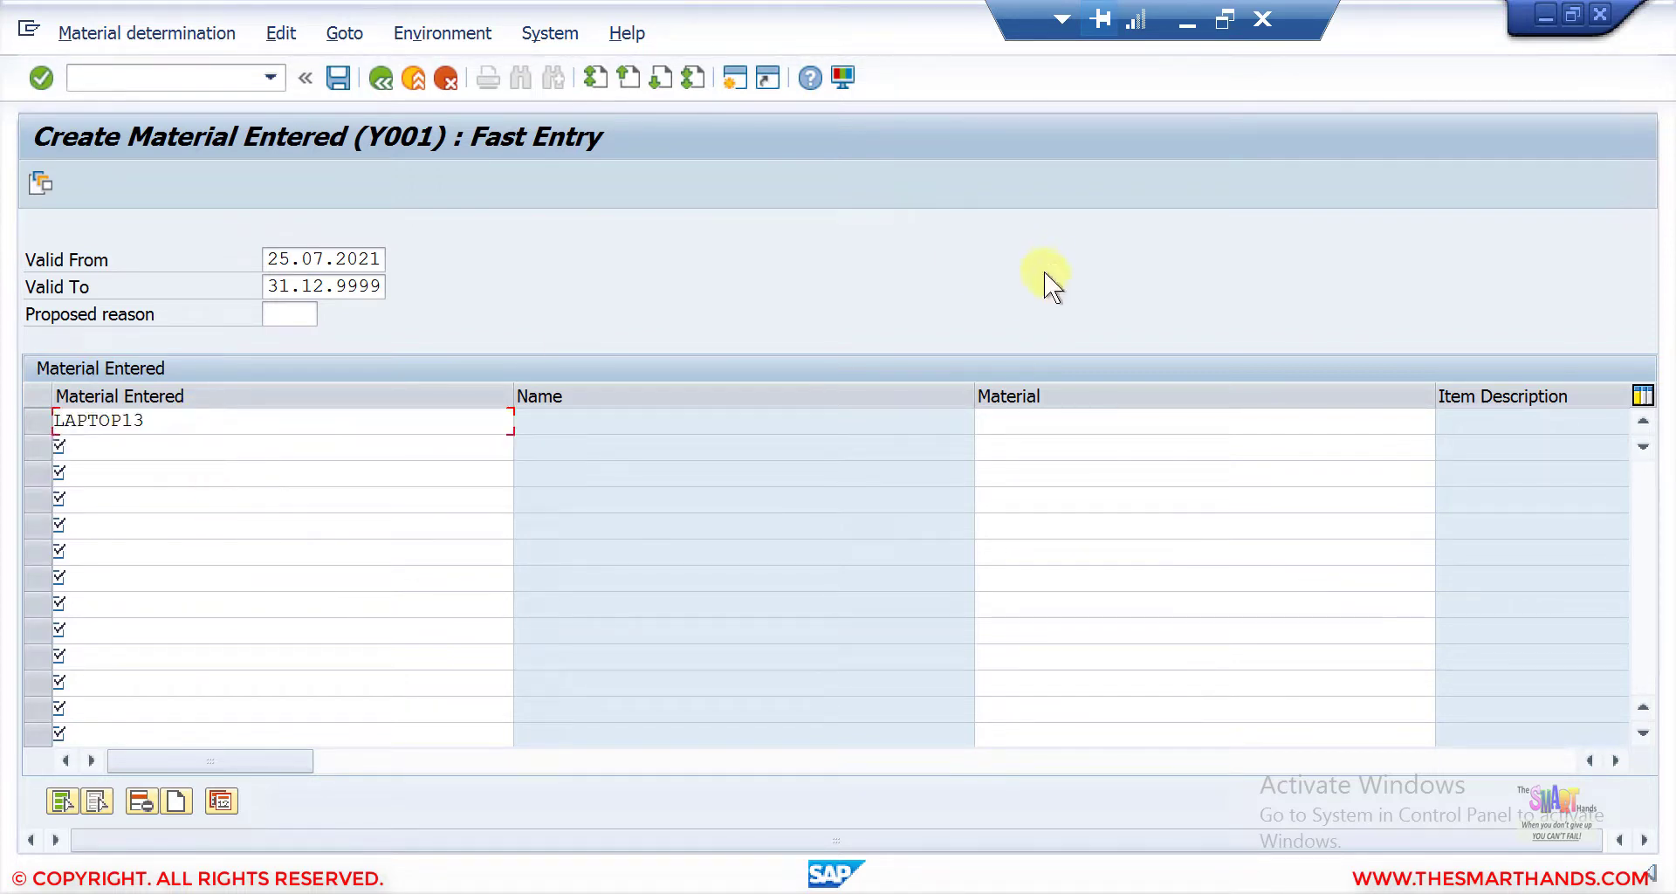
pyautogui.click(1014, 420)
pyautogui.write('laptop')
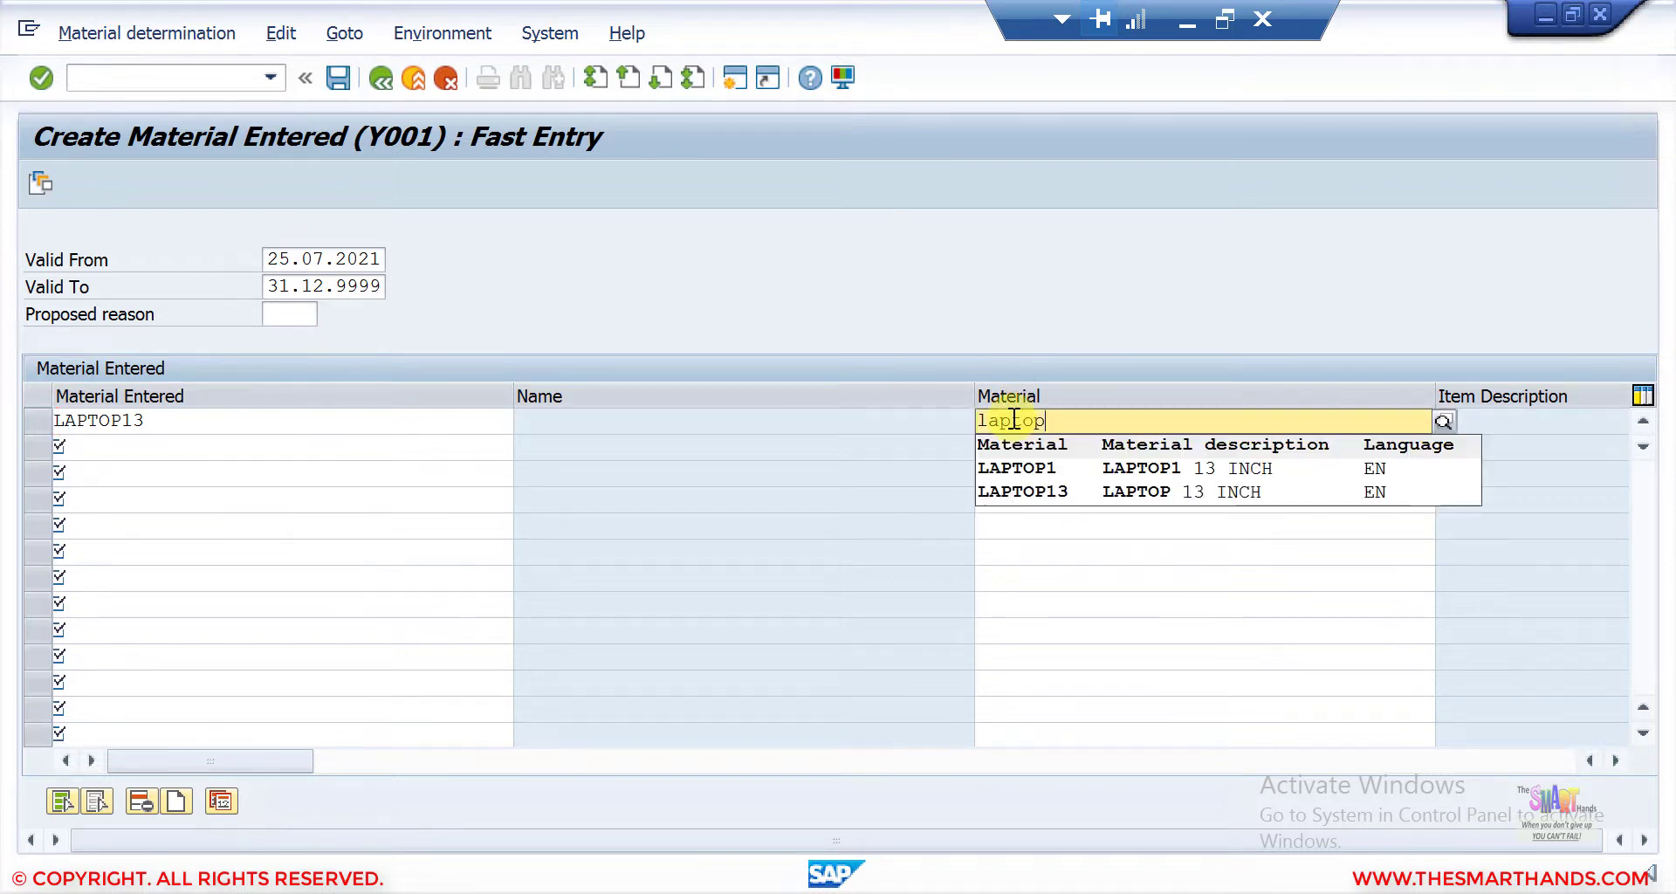
pyautogui.press('Down')
pyautogui.press('Return')
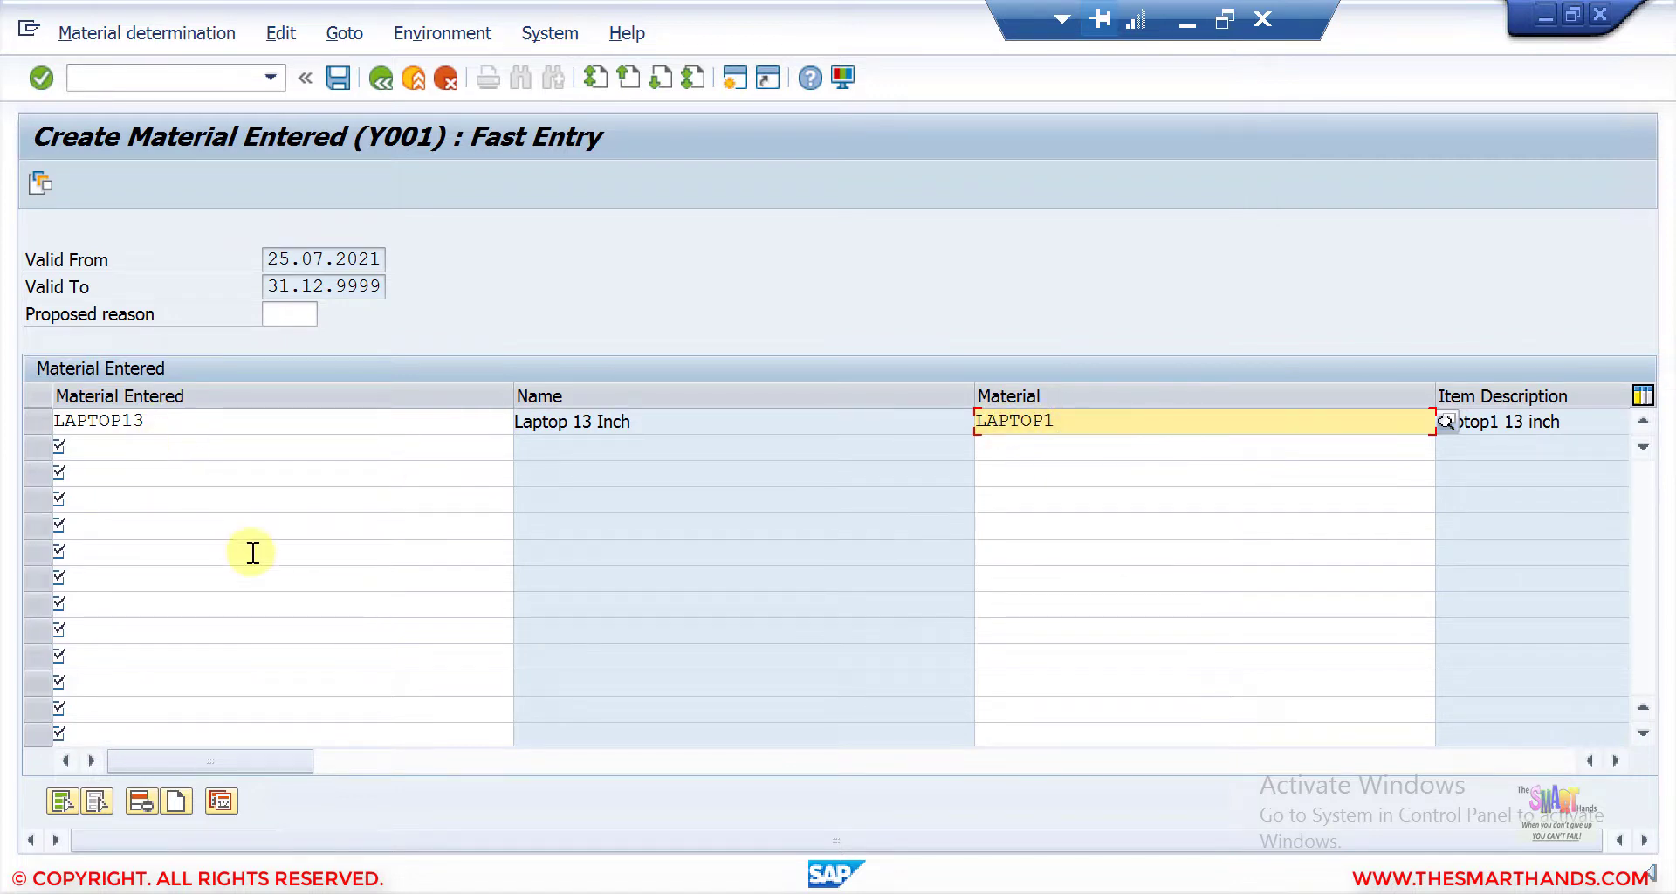
# Step: Open the alternative materials details for LAPTOP13 and set the end of the validity period to 25.12.2021
pyautogui.doubleClick(148, 421)
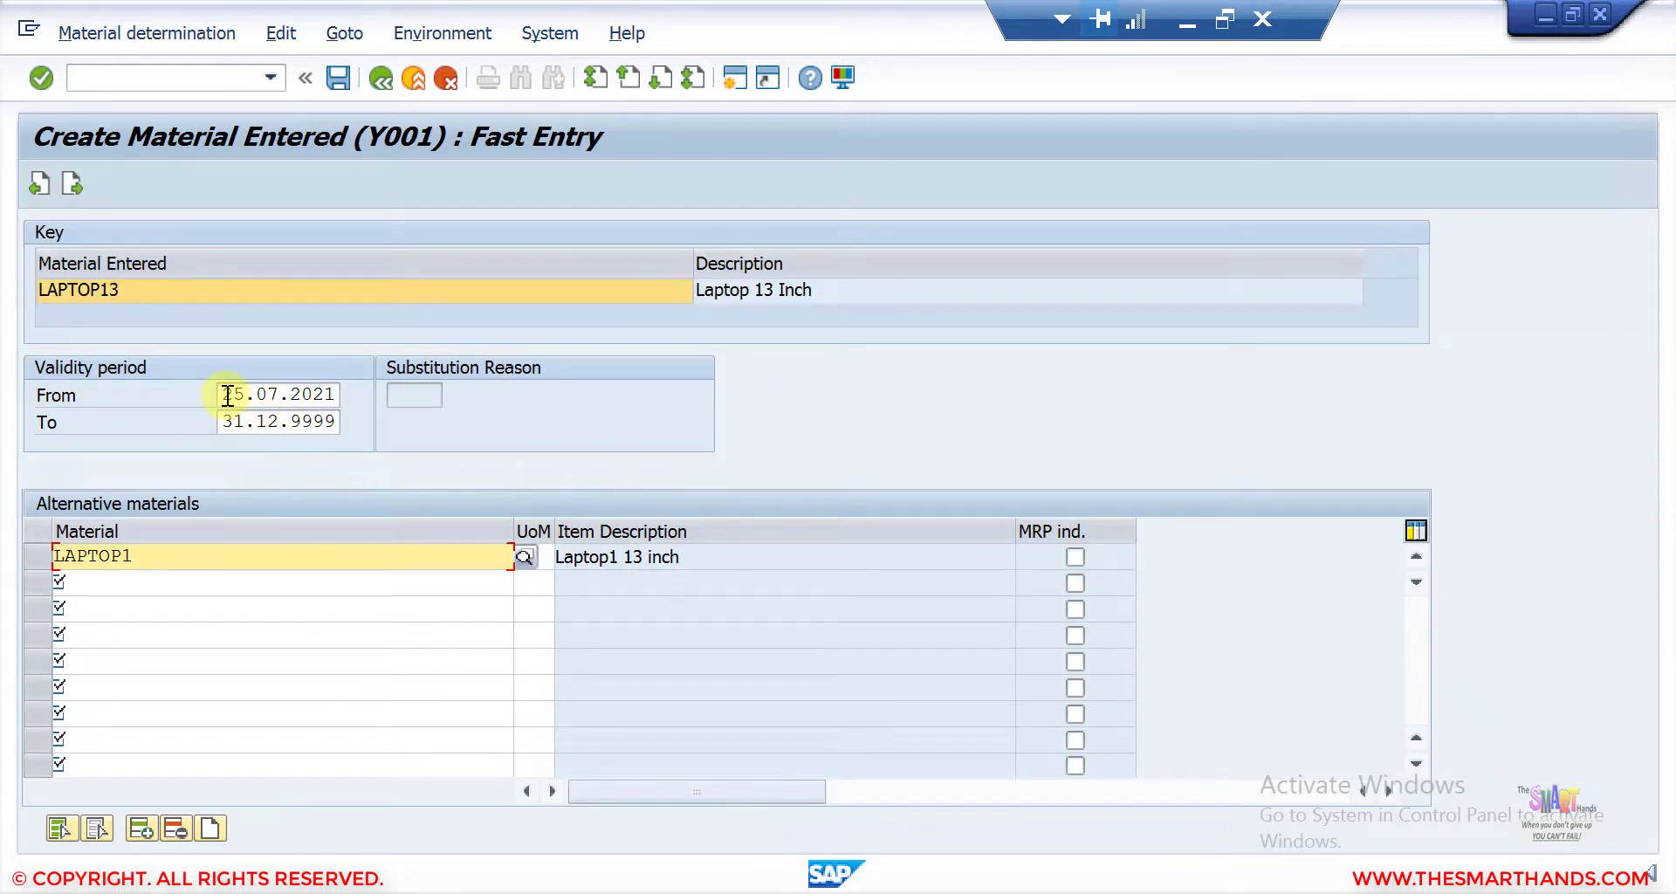
pyautogui.moveTo(228, 395); pyautogui.dragTo(384, 384)
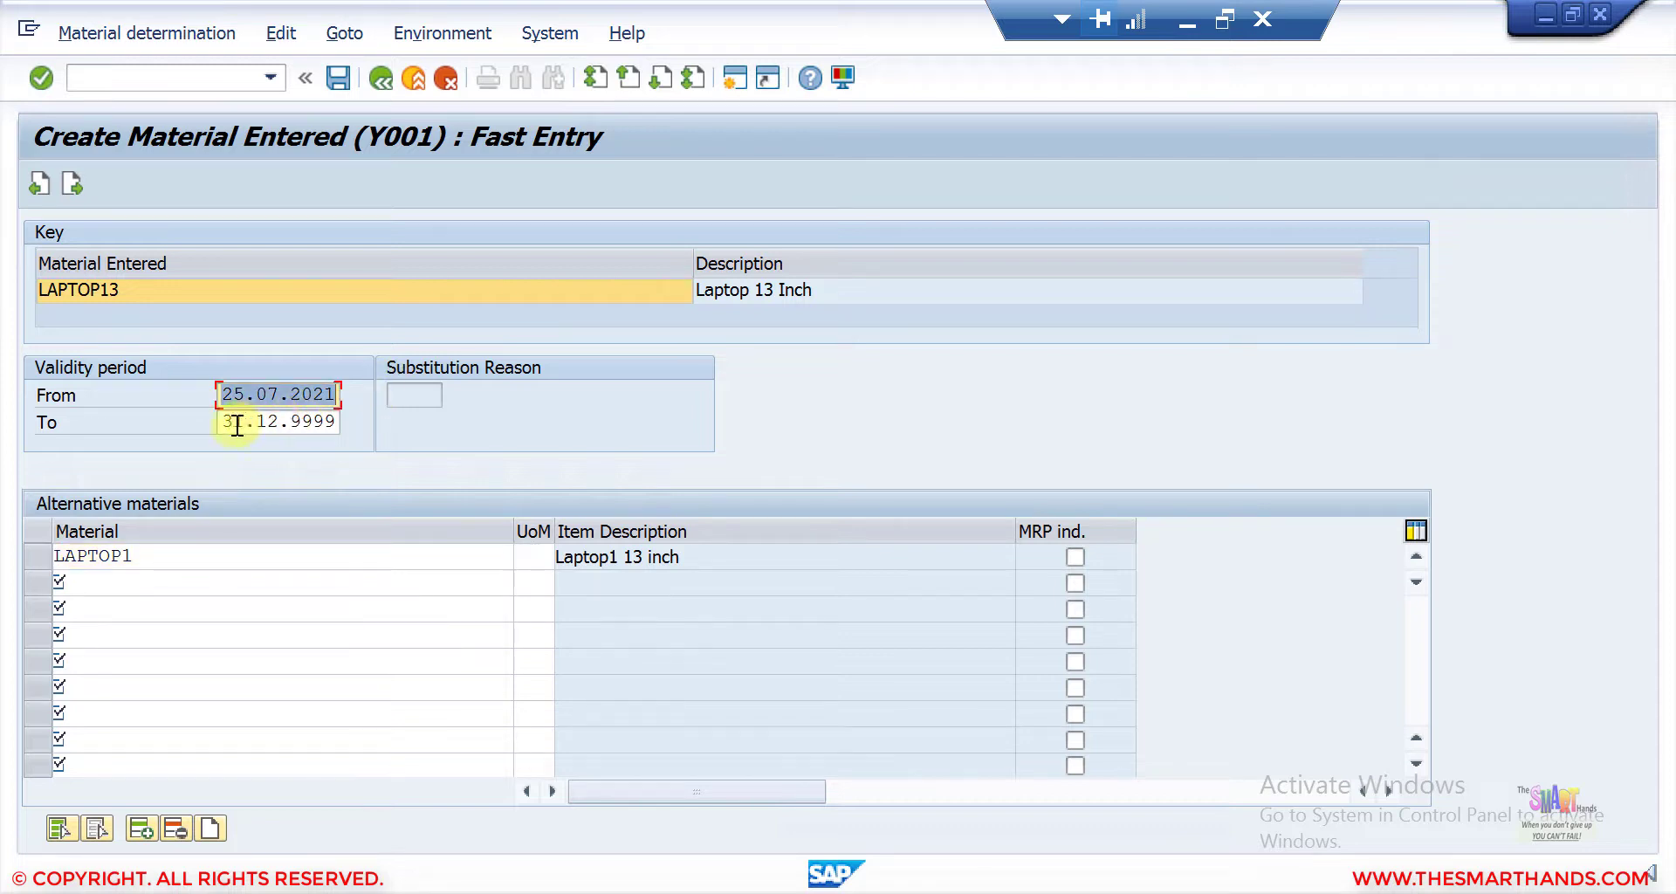
pyautogui.moveTo(248, 425); pyautogui.dragTo(385, 418)
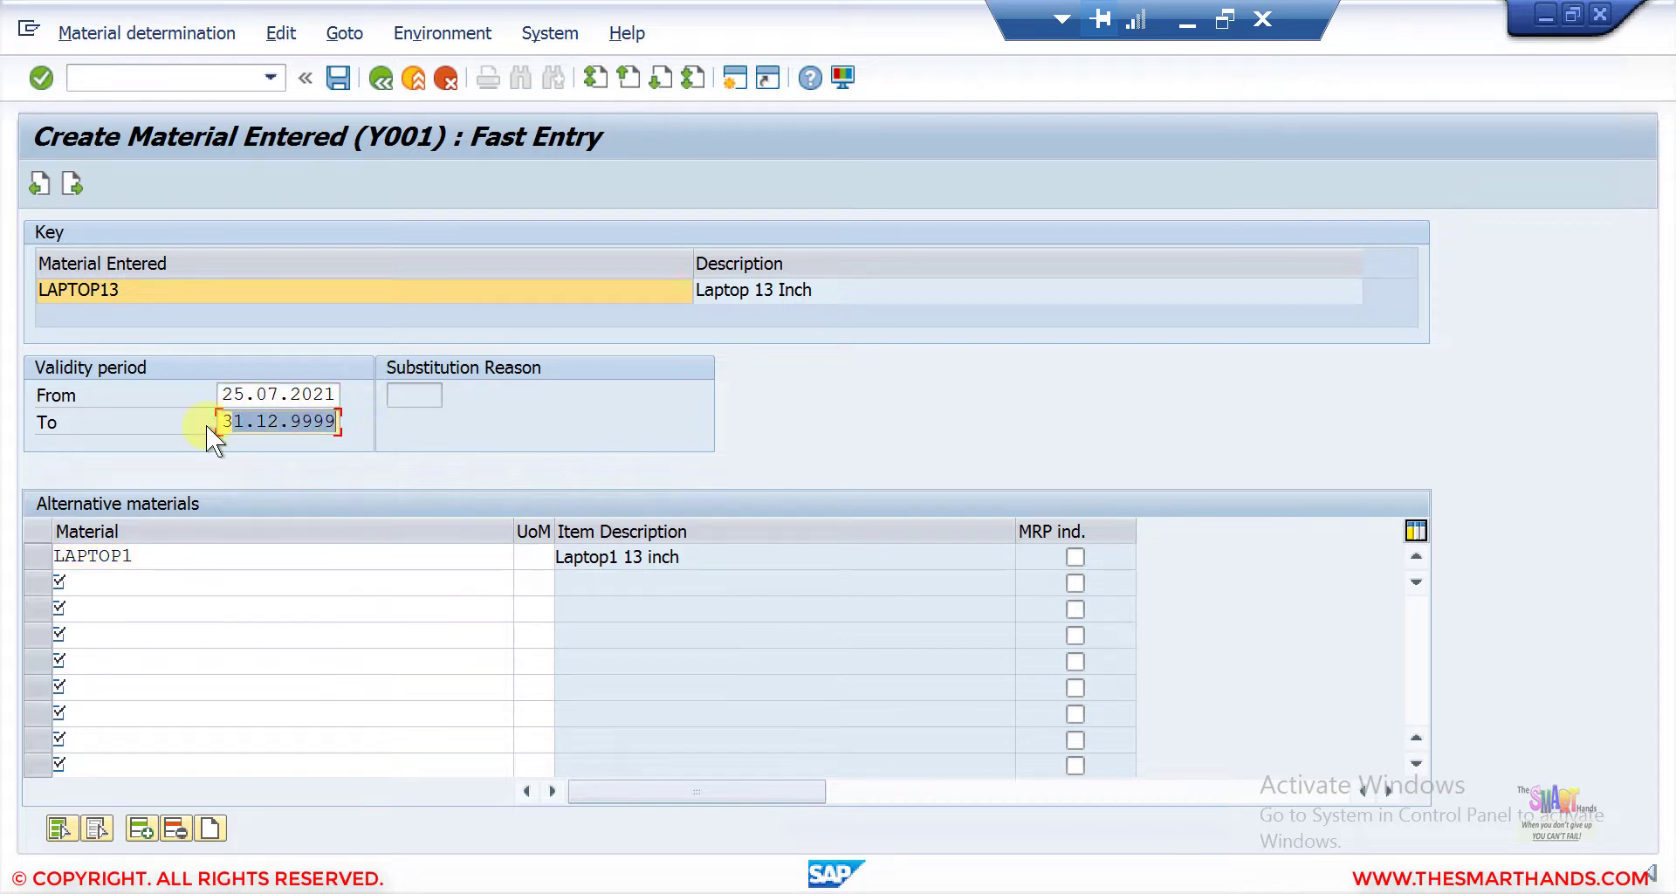
pyautogui.moveTo(222, 422); pyautogui.dragTo(389, 400)
pyautogui.write('25.12.2021')
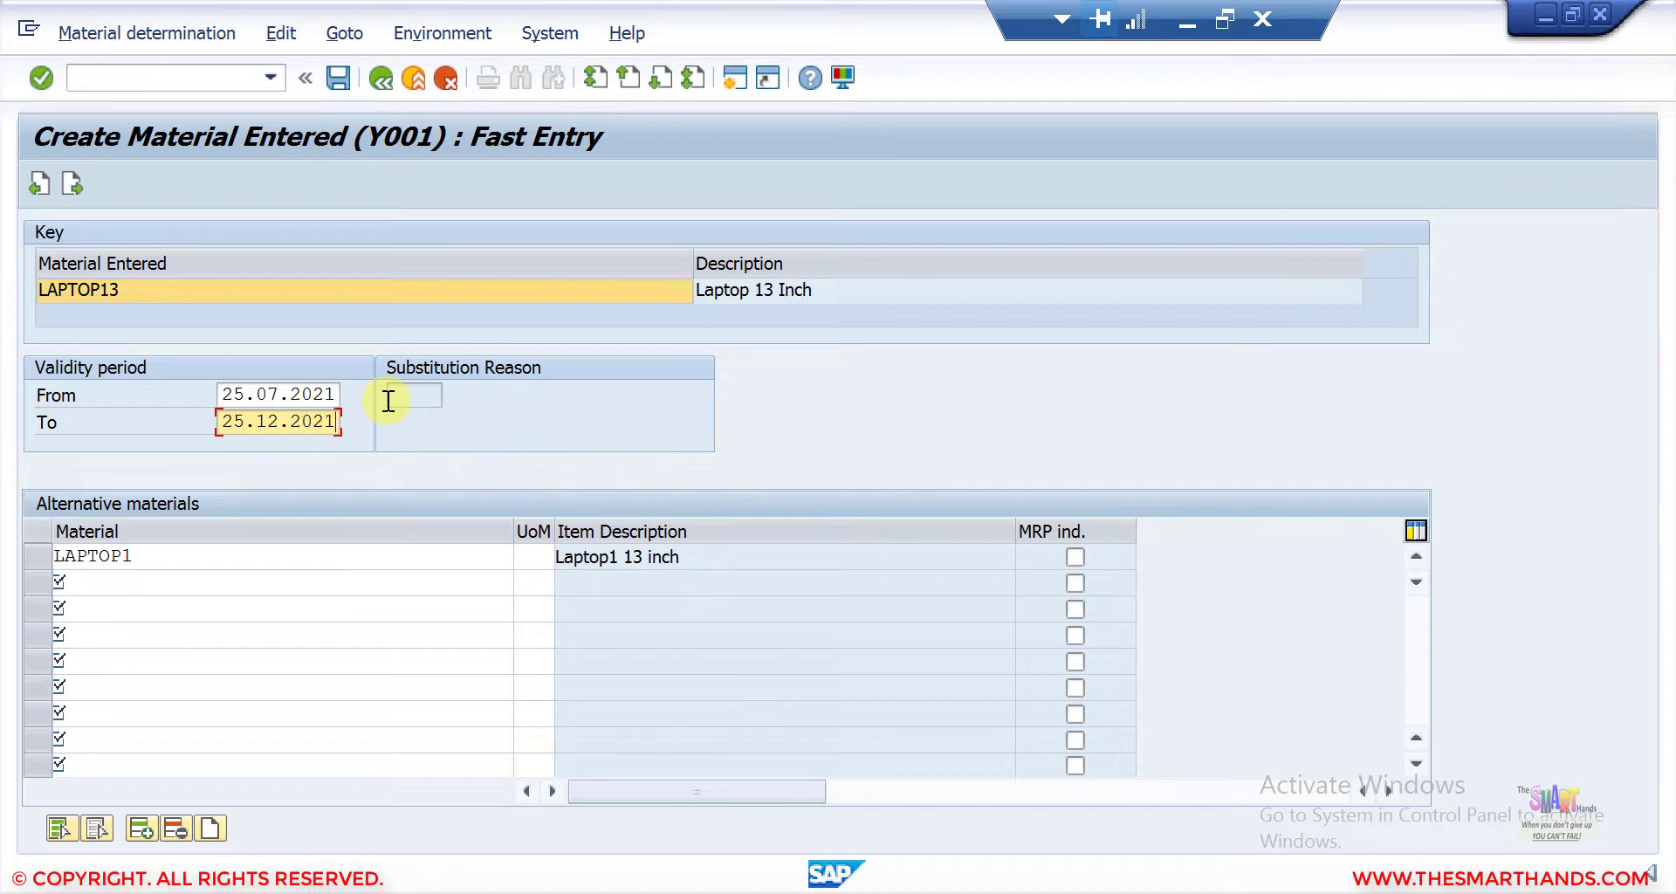
pyautogui.press('Return')
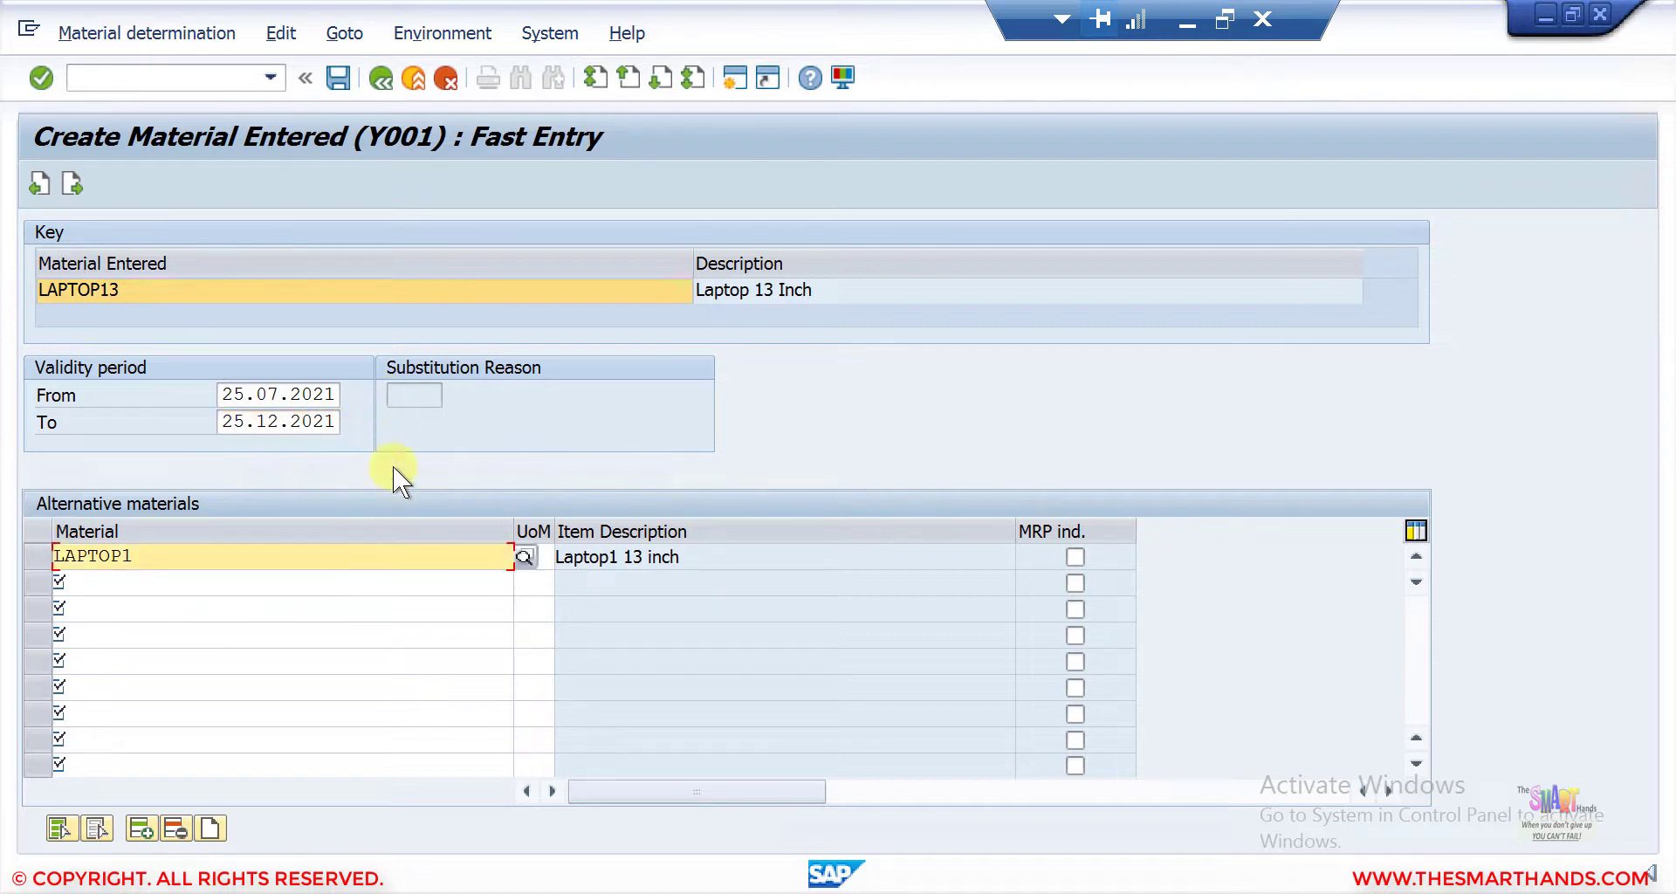
# Step: Examine the available sales units and the MRP indicator for LAPTOP1, leaving the unit blank, and return to the fast entry overview
pyautogui.click(631, 576)
pyautogui.click(538, 556)
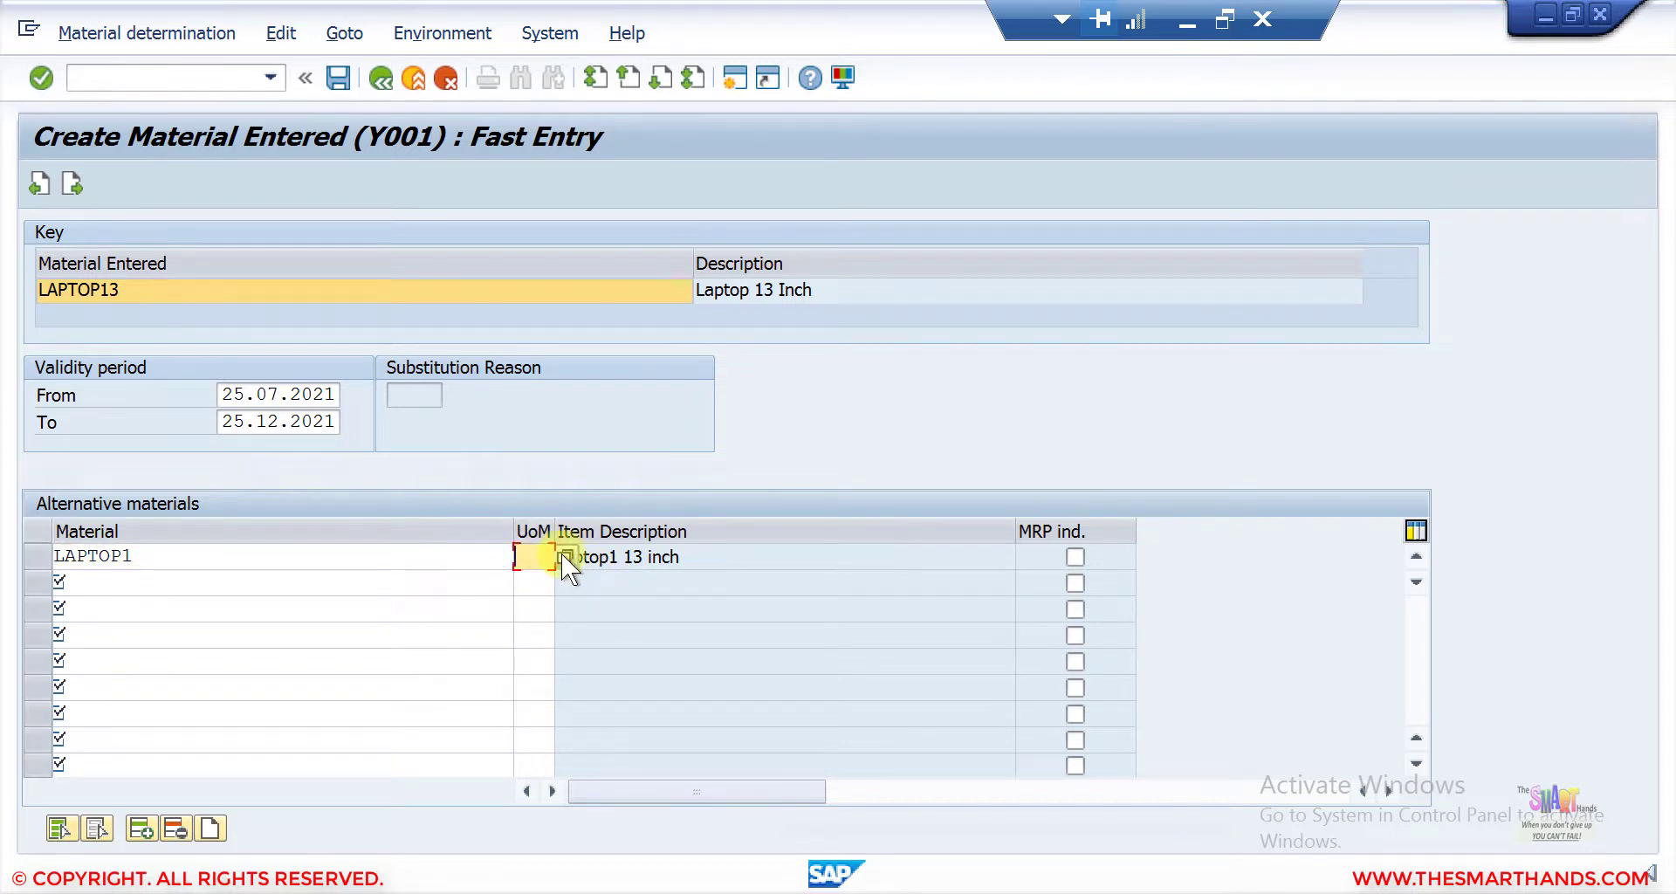
pyautogui.click(566, 556)
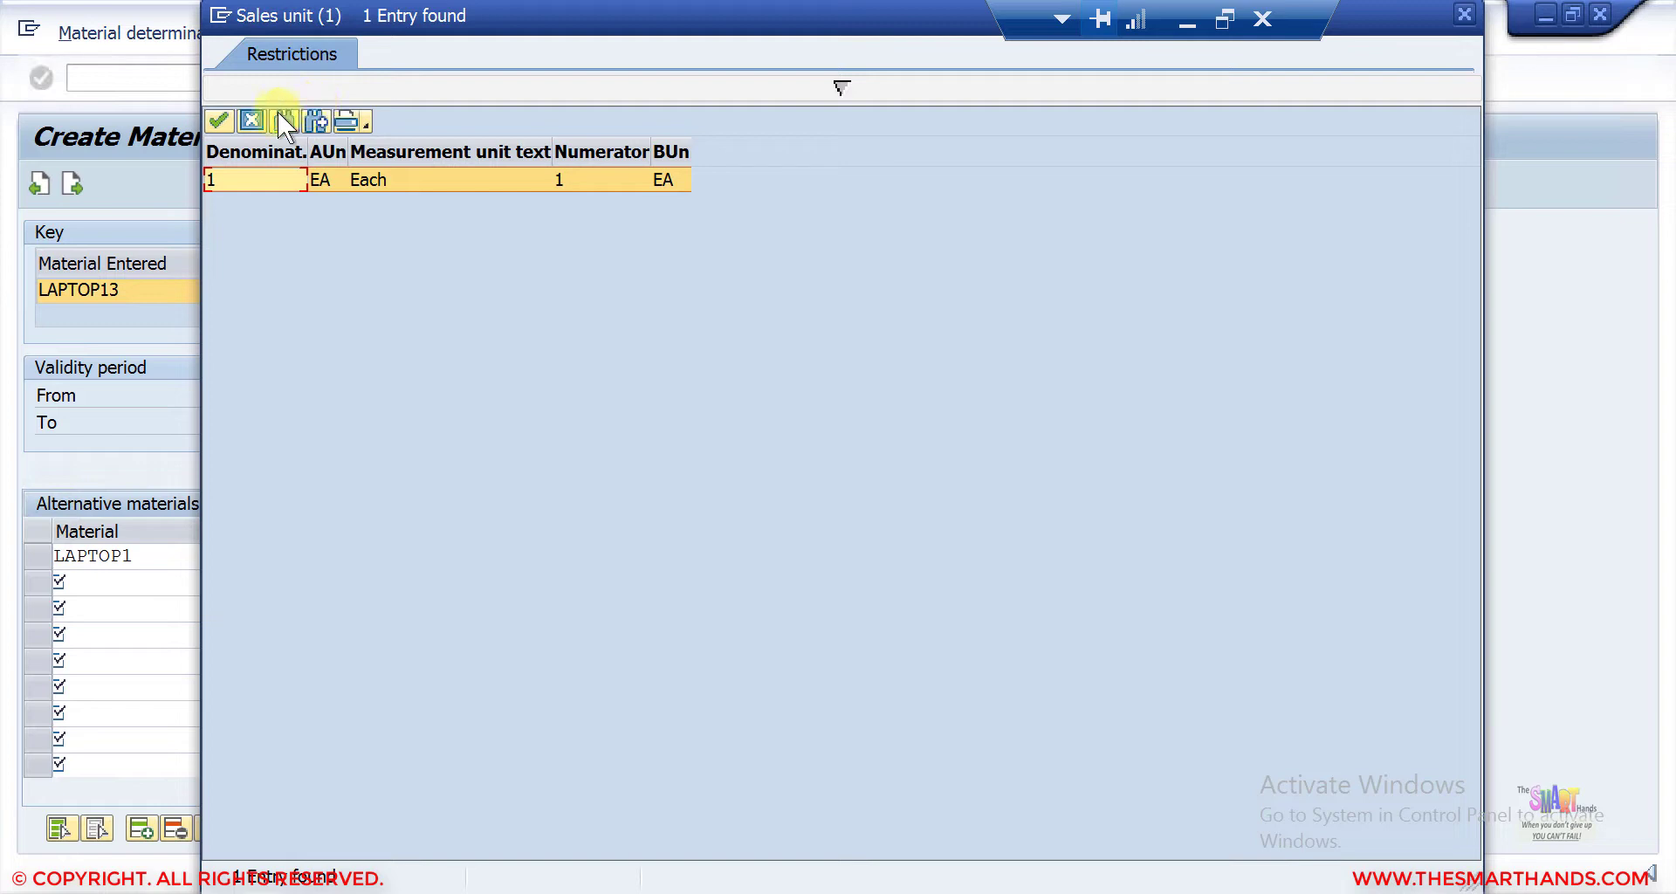
pyautogui.click(252, 119)
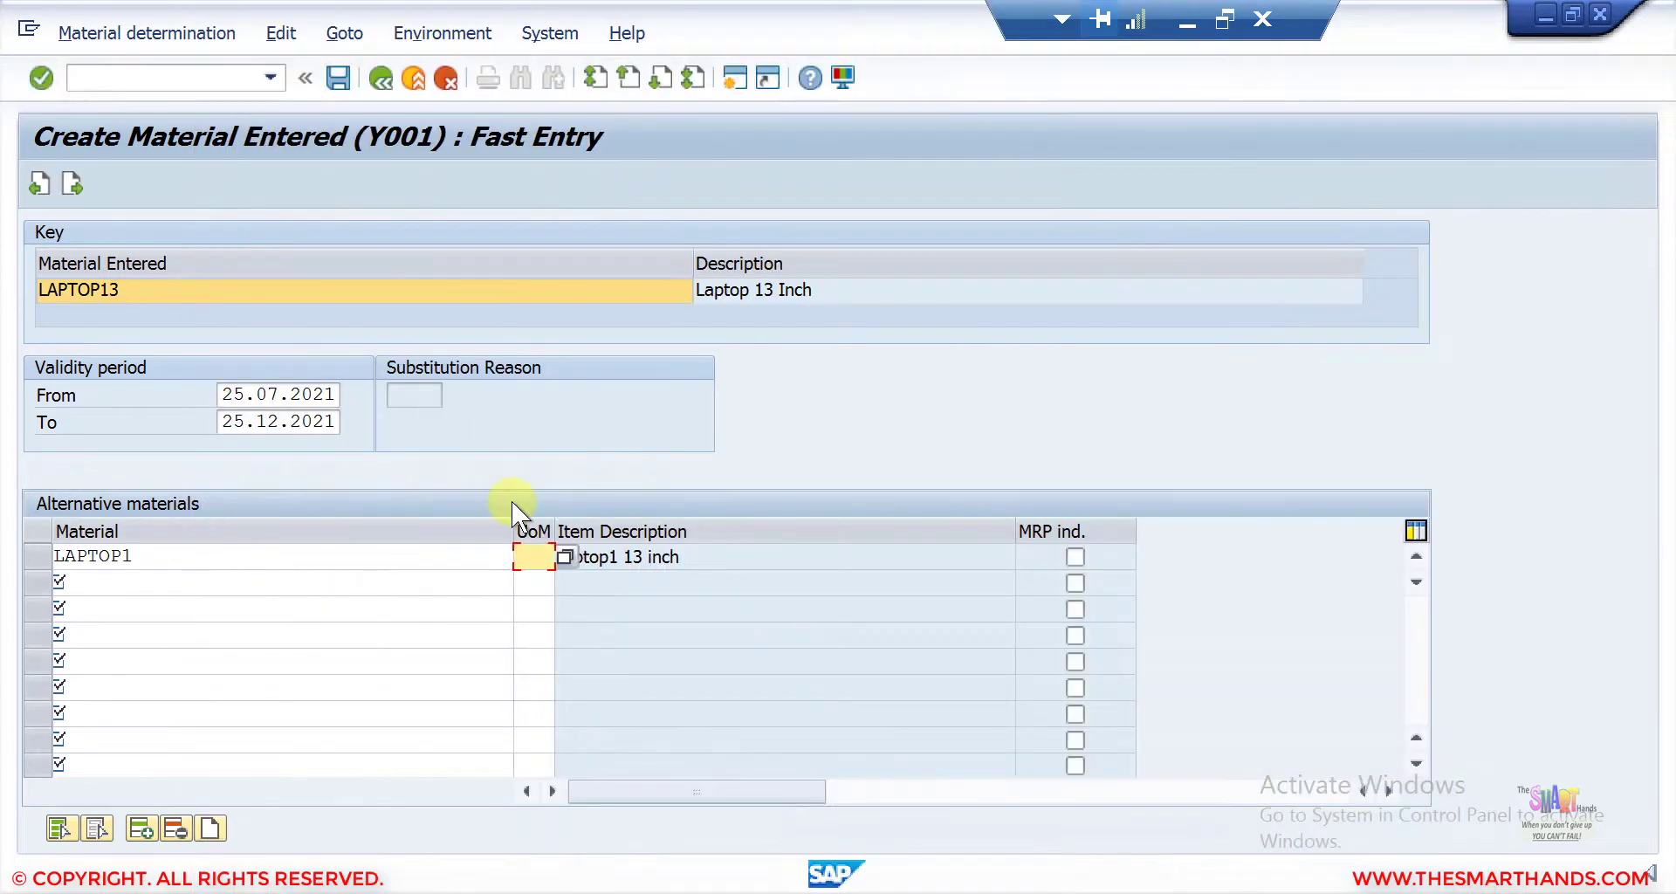
pyautogui.click(1076, 557)
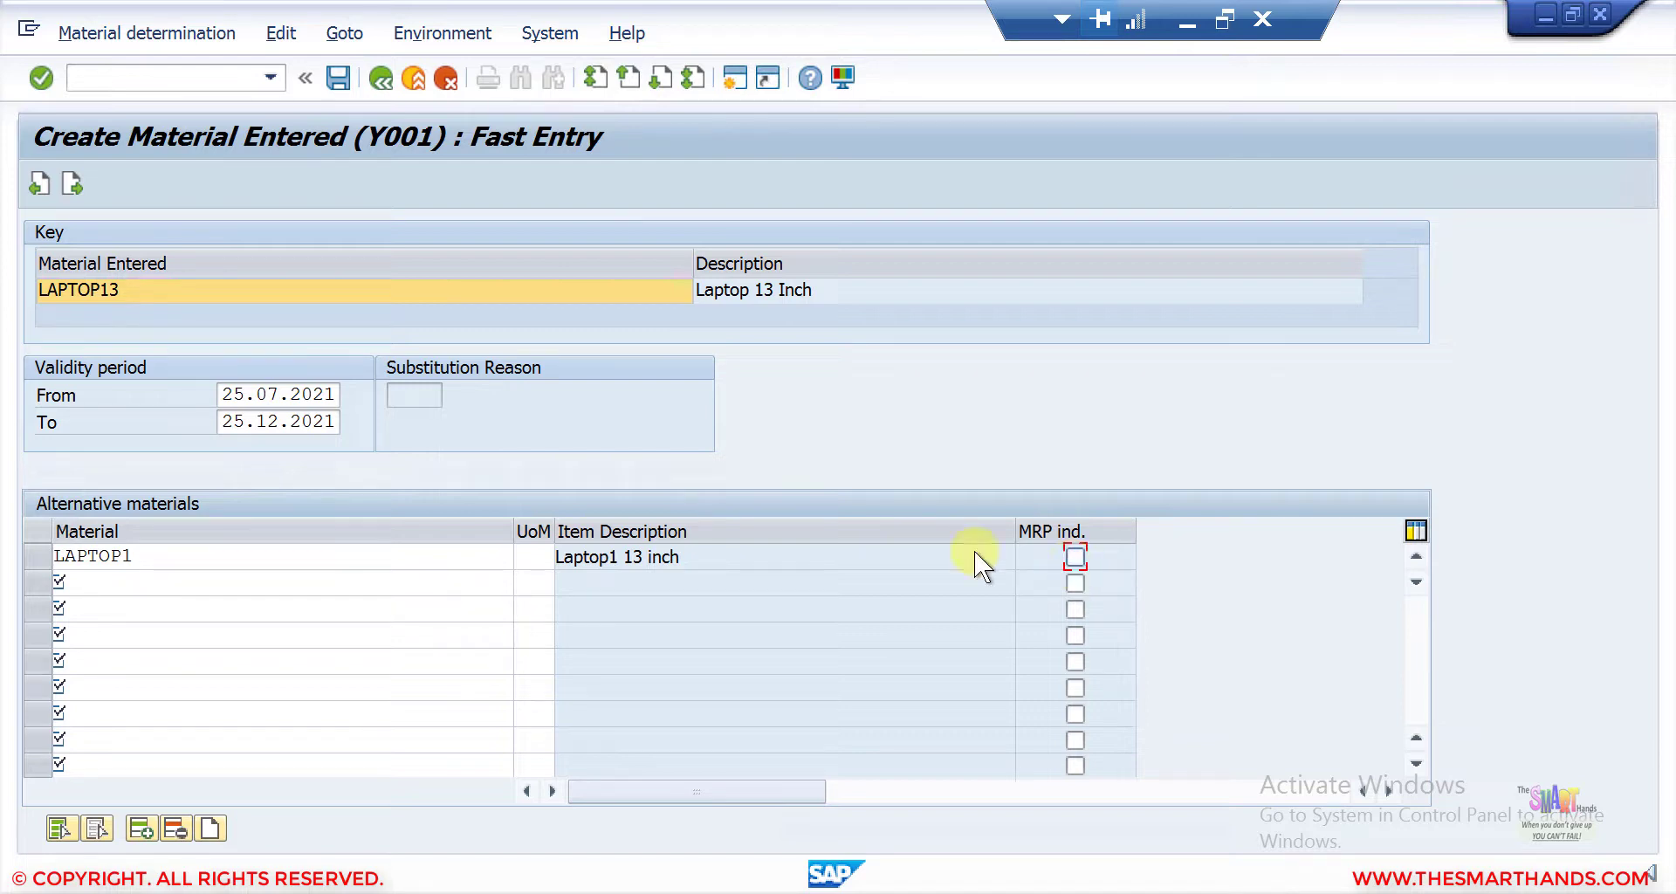
pyautogui.click(382, 80)
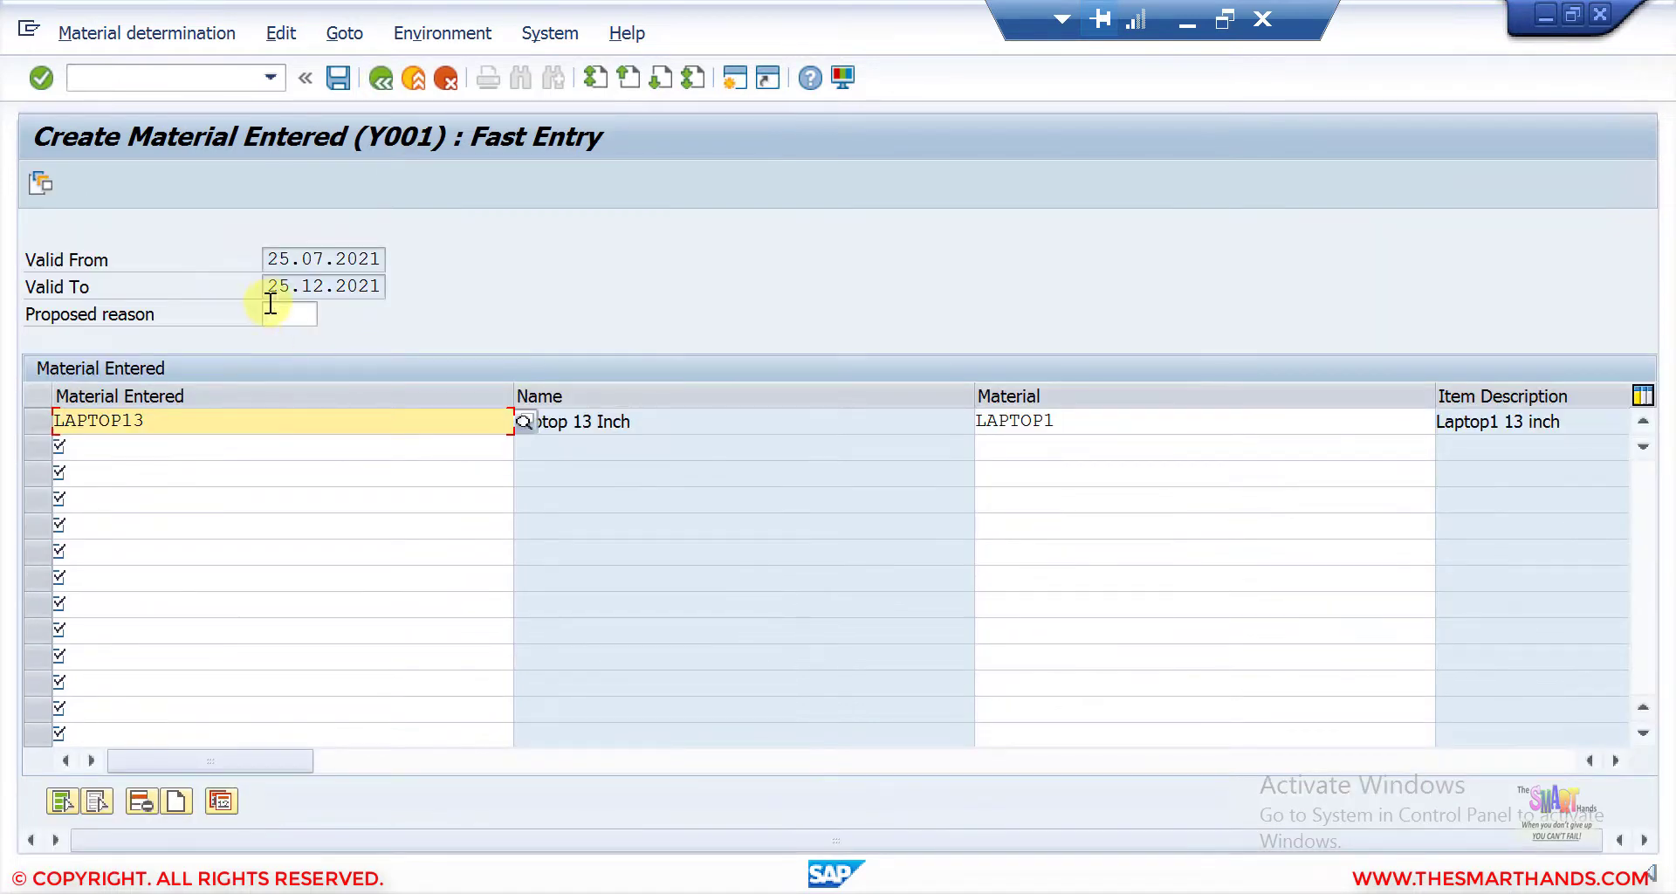
# Step: Review the available proposed reasons for substitution and close the list without choosing one
pyautogui.click(316, 314)
pyautogui.click(333, 315)
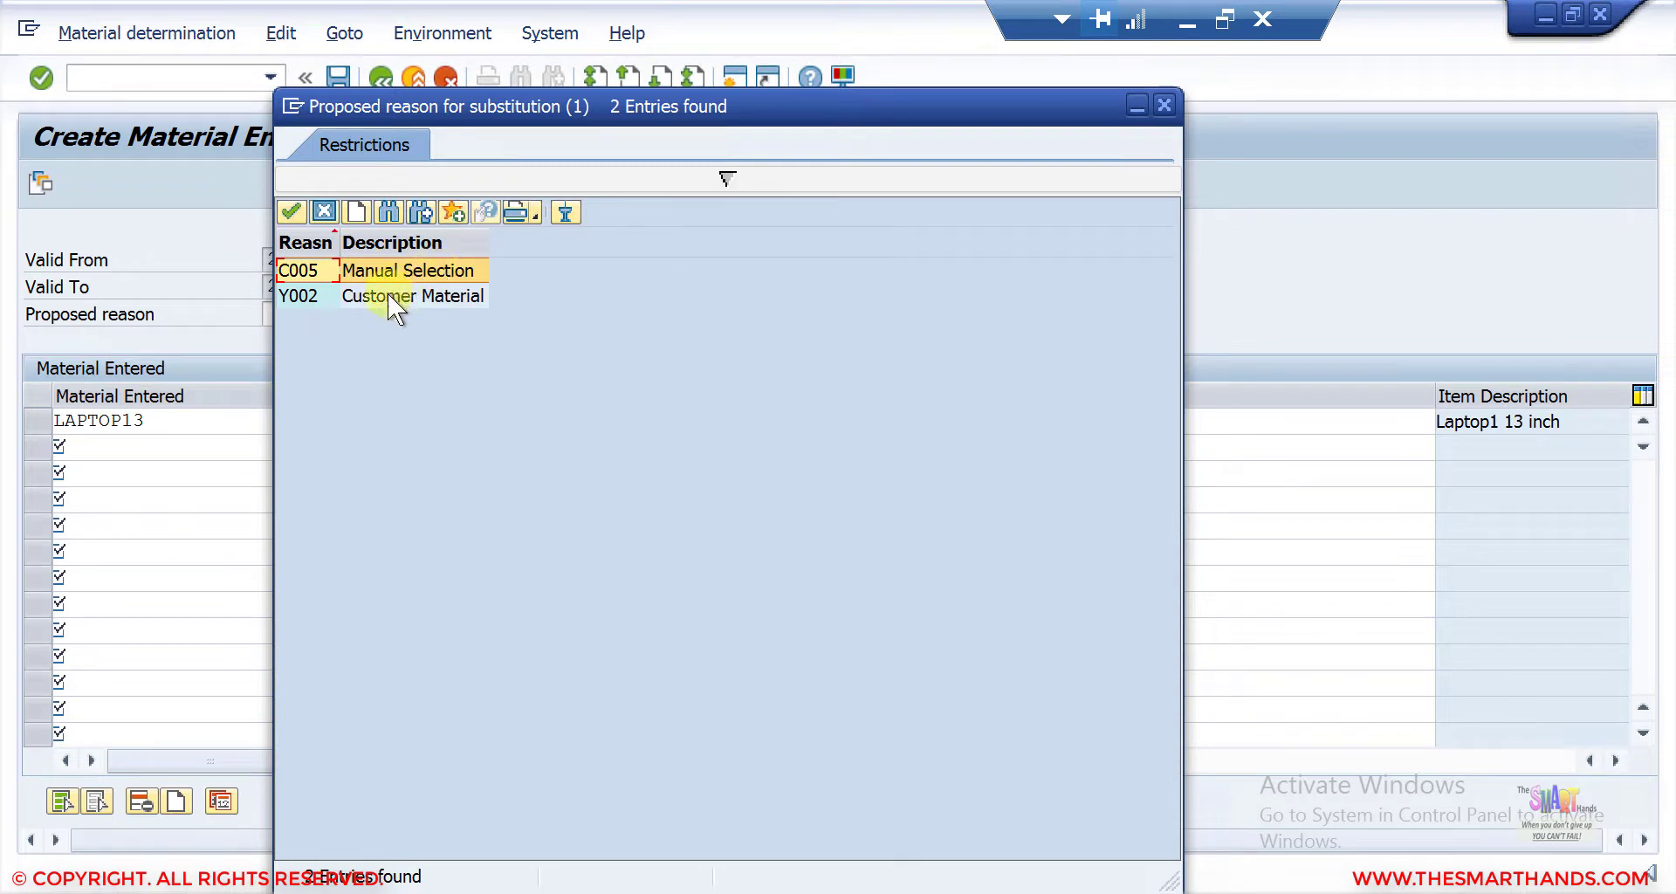
pyautogui.click(386, 295)
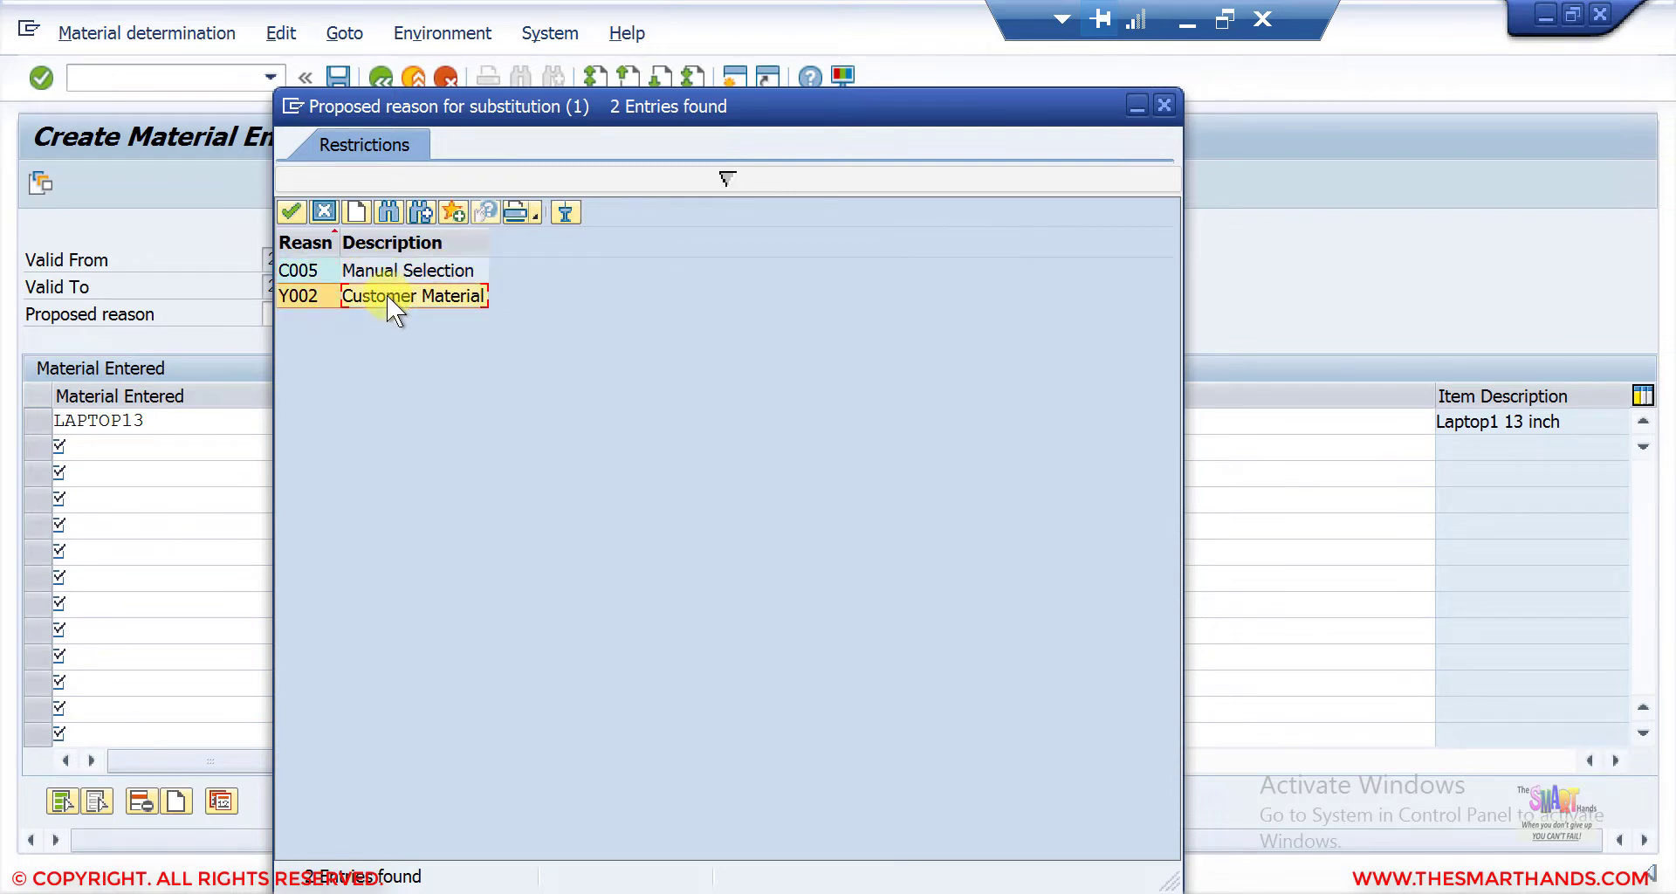
pyautogui.click(365, 270)
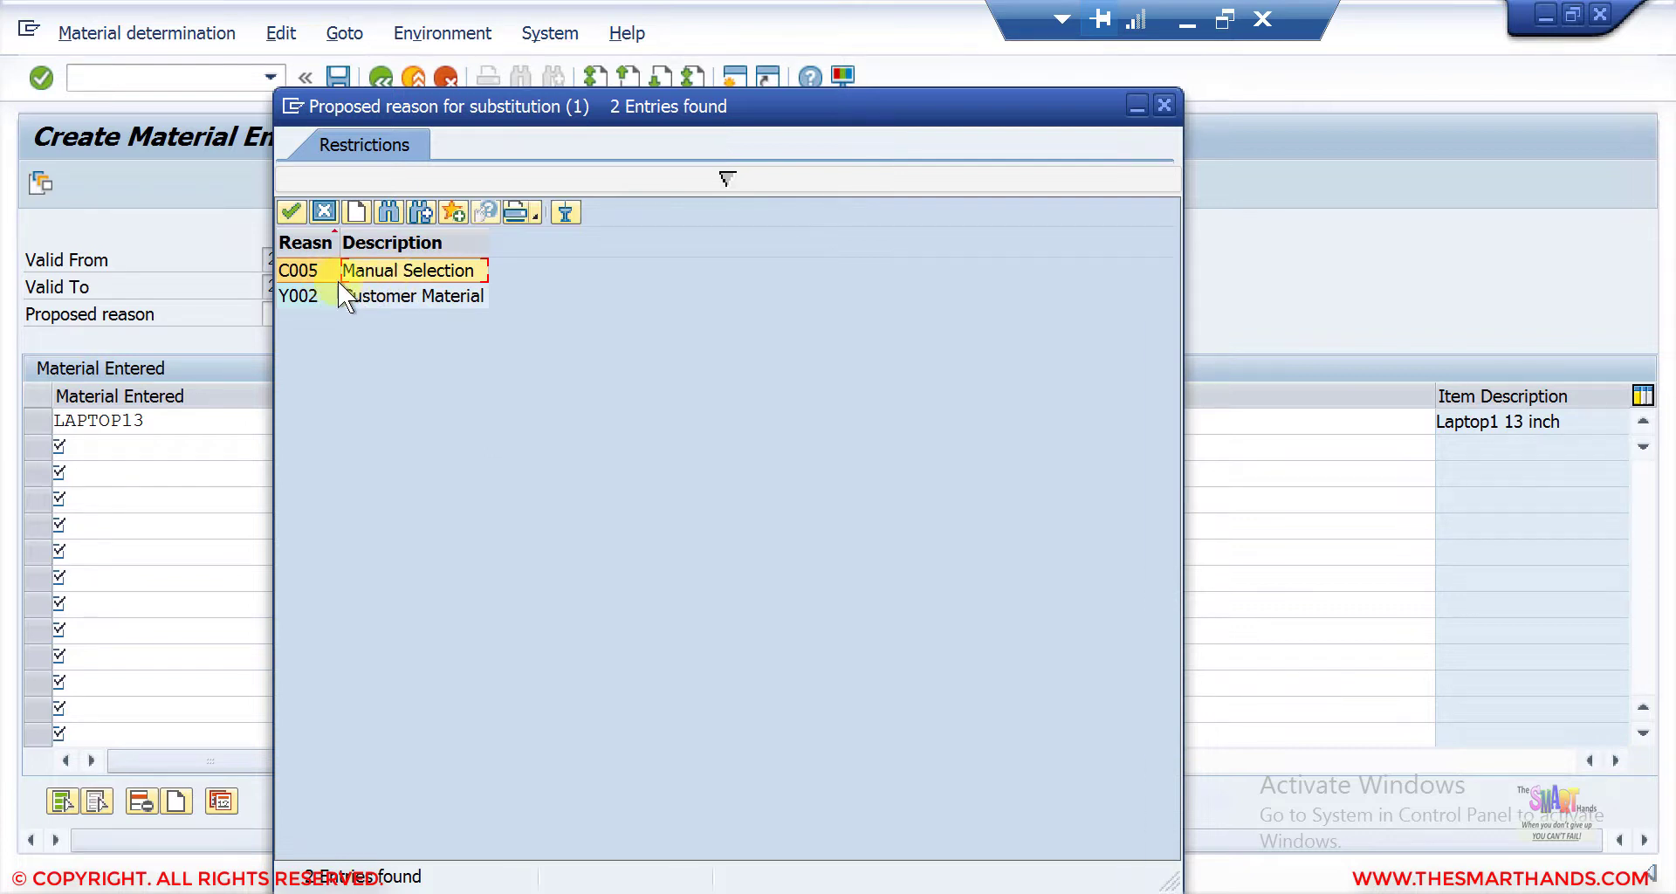
pyautogui.click(361, 296)
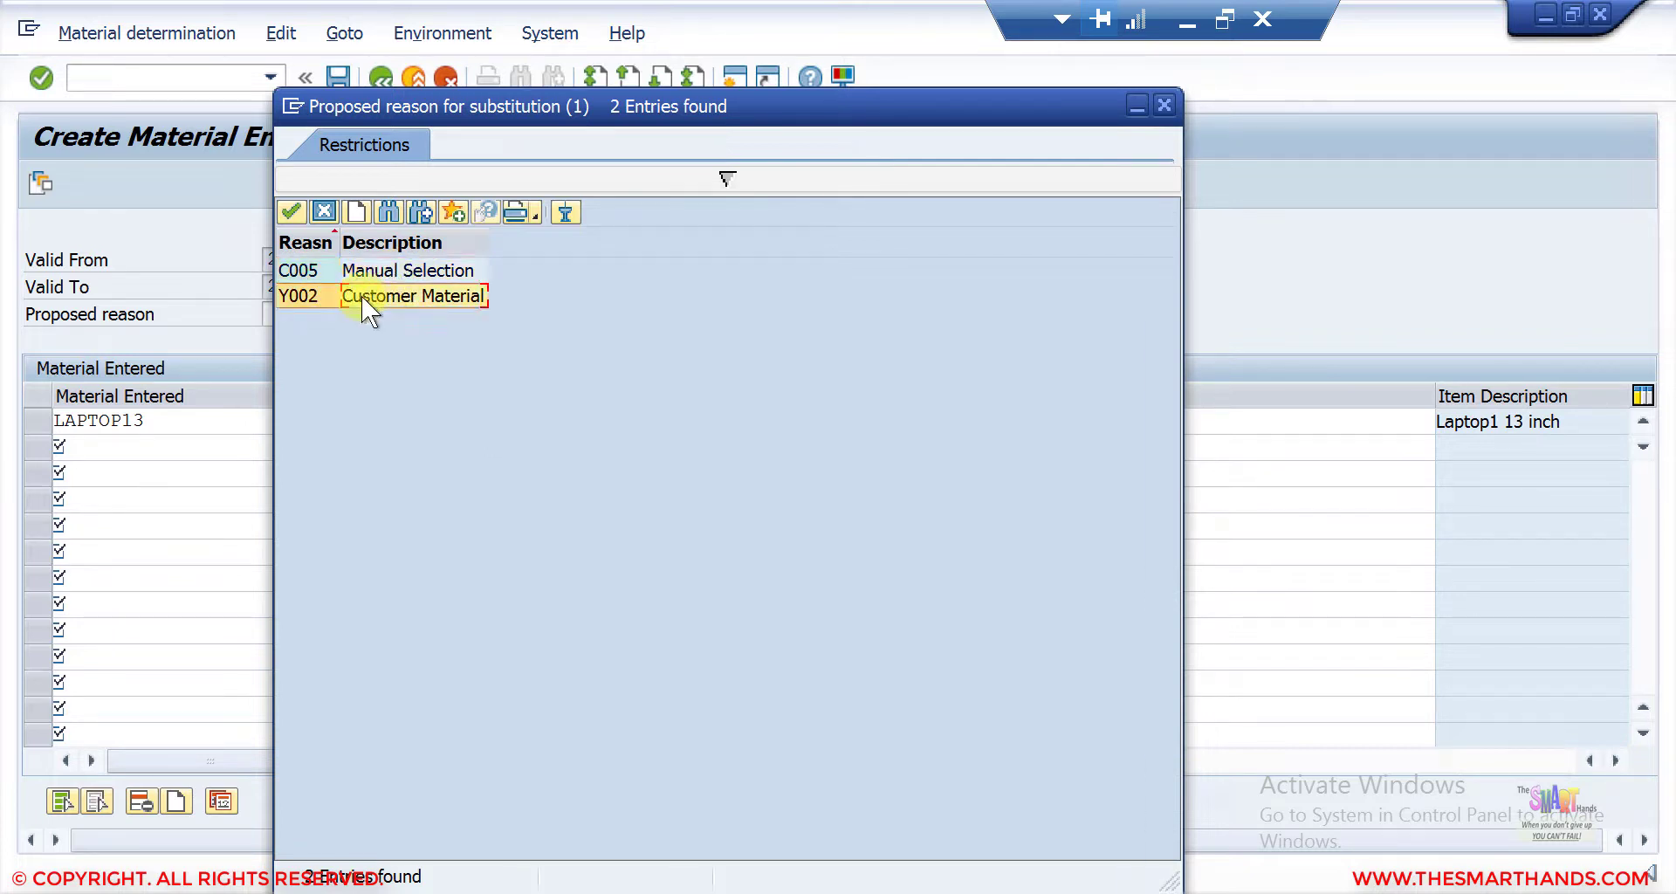
pyautogui.click(324, 212)
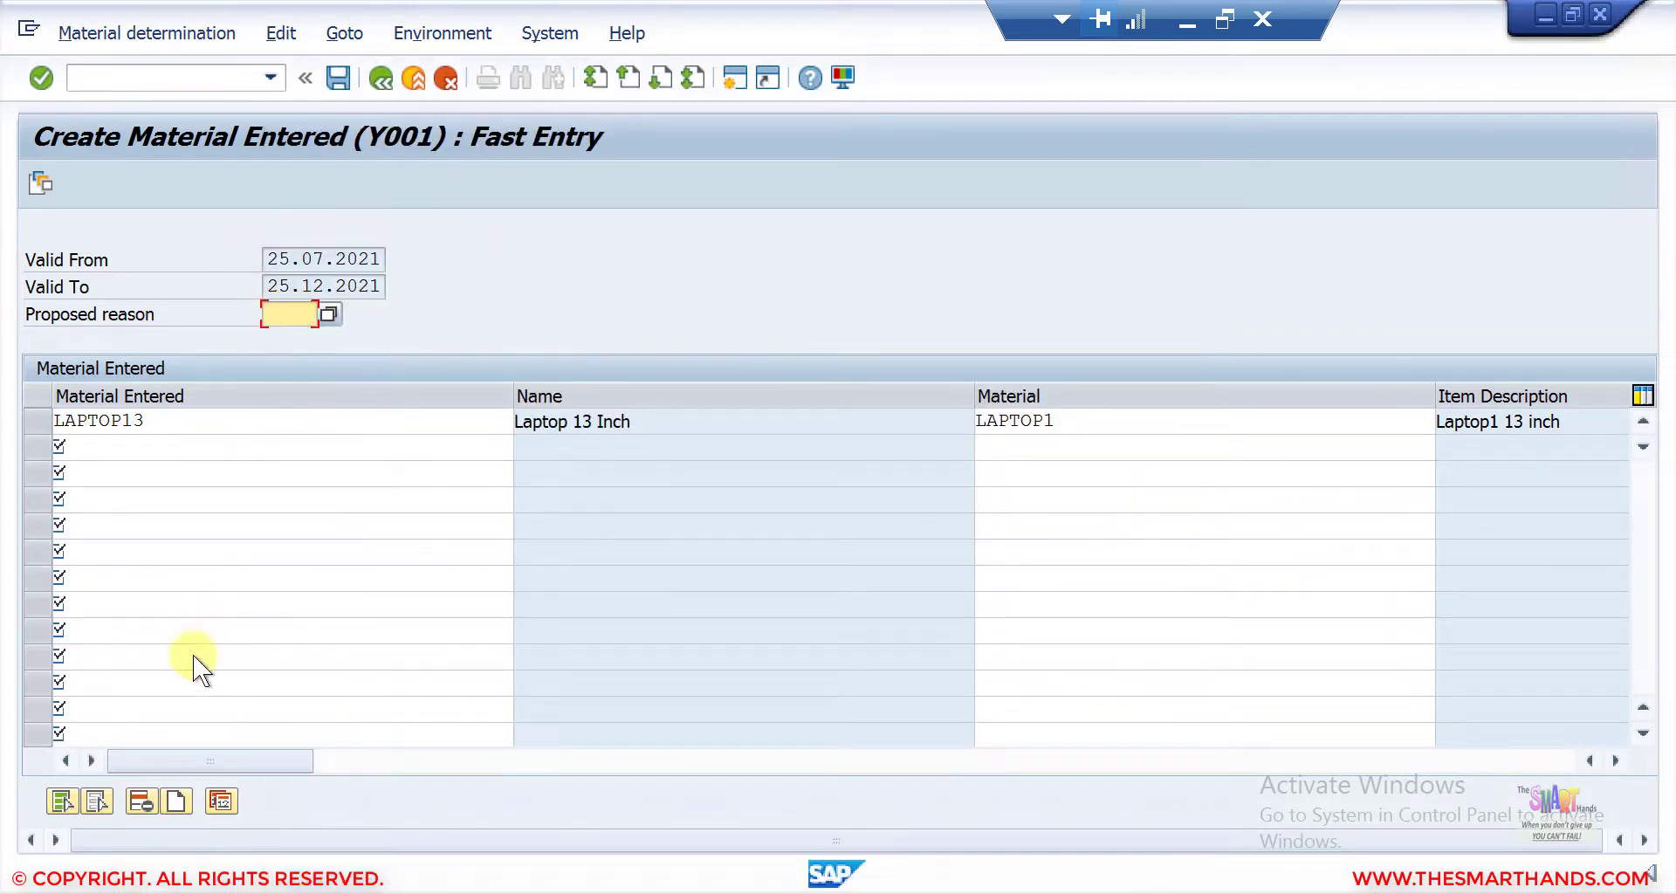
# Step: Assign substitution reason C005 (Manual Selection) to the LAPTOP13 record line
pyautogui.click(91, 760)
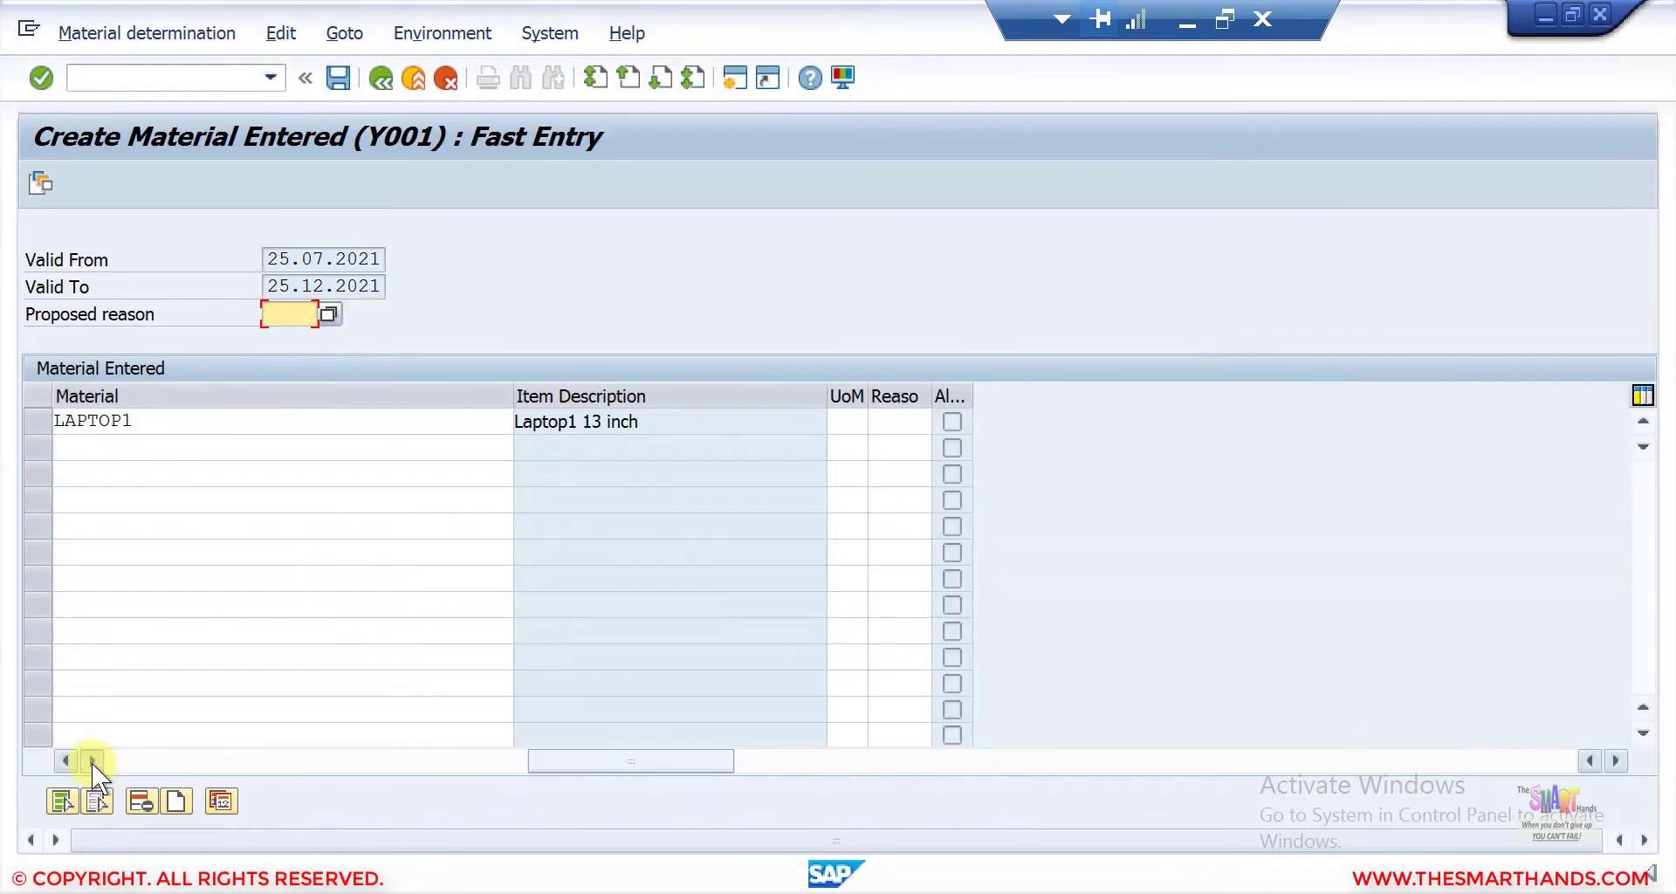
pyautogui.click(92, 760)
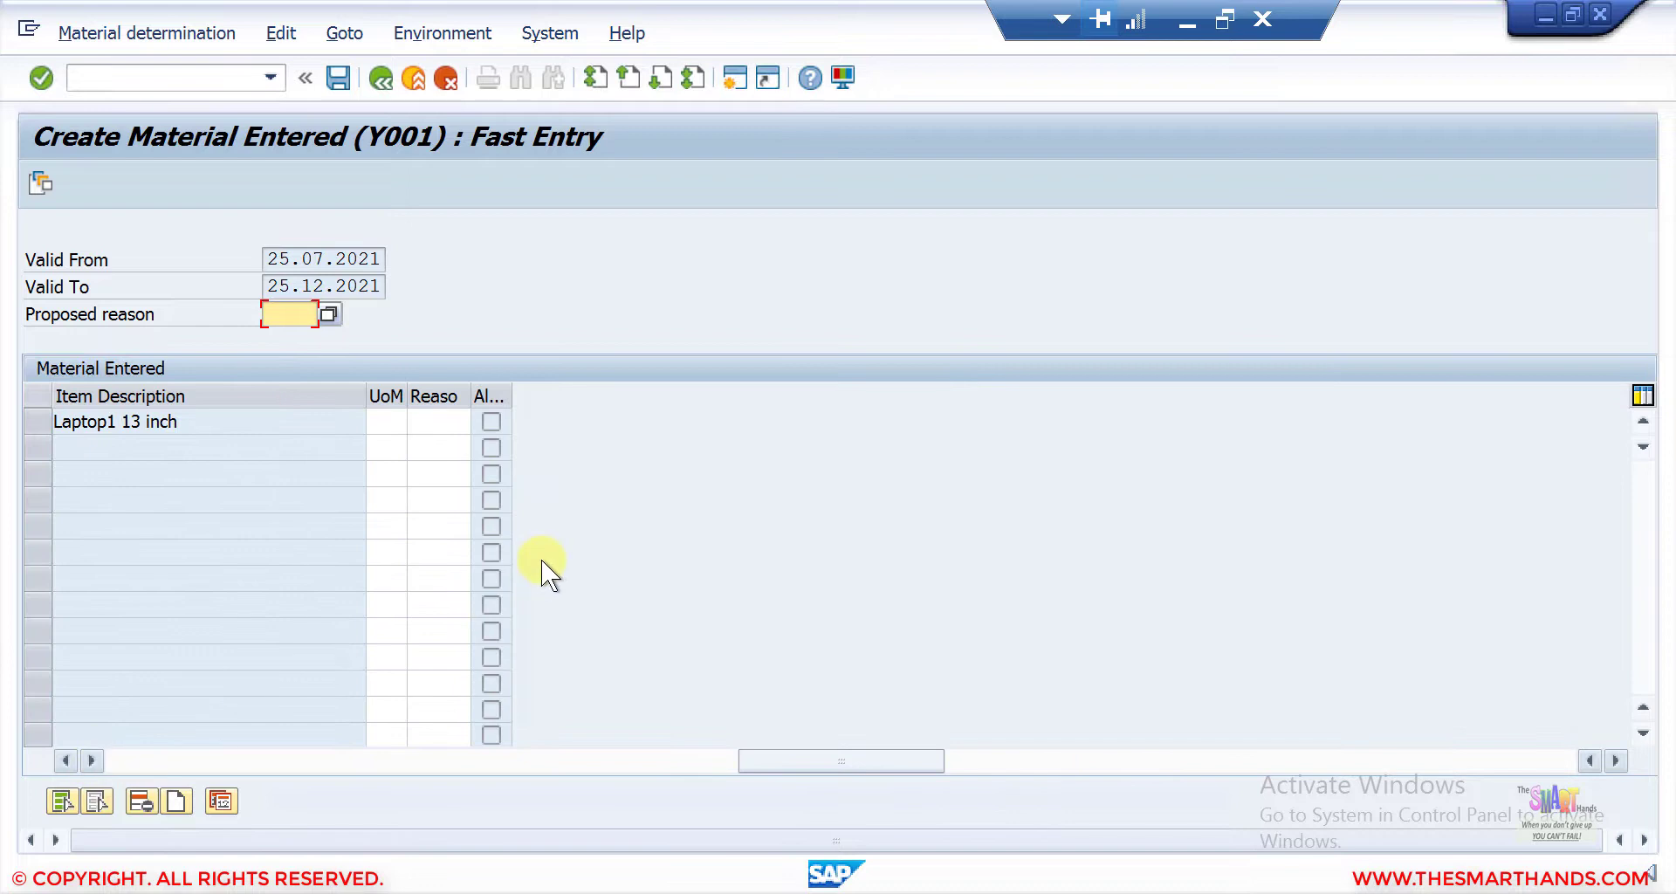
pyautogui.click(459, 418)
pyautogui.press('F4')
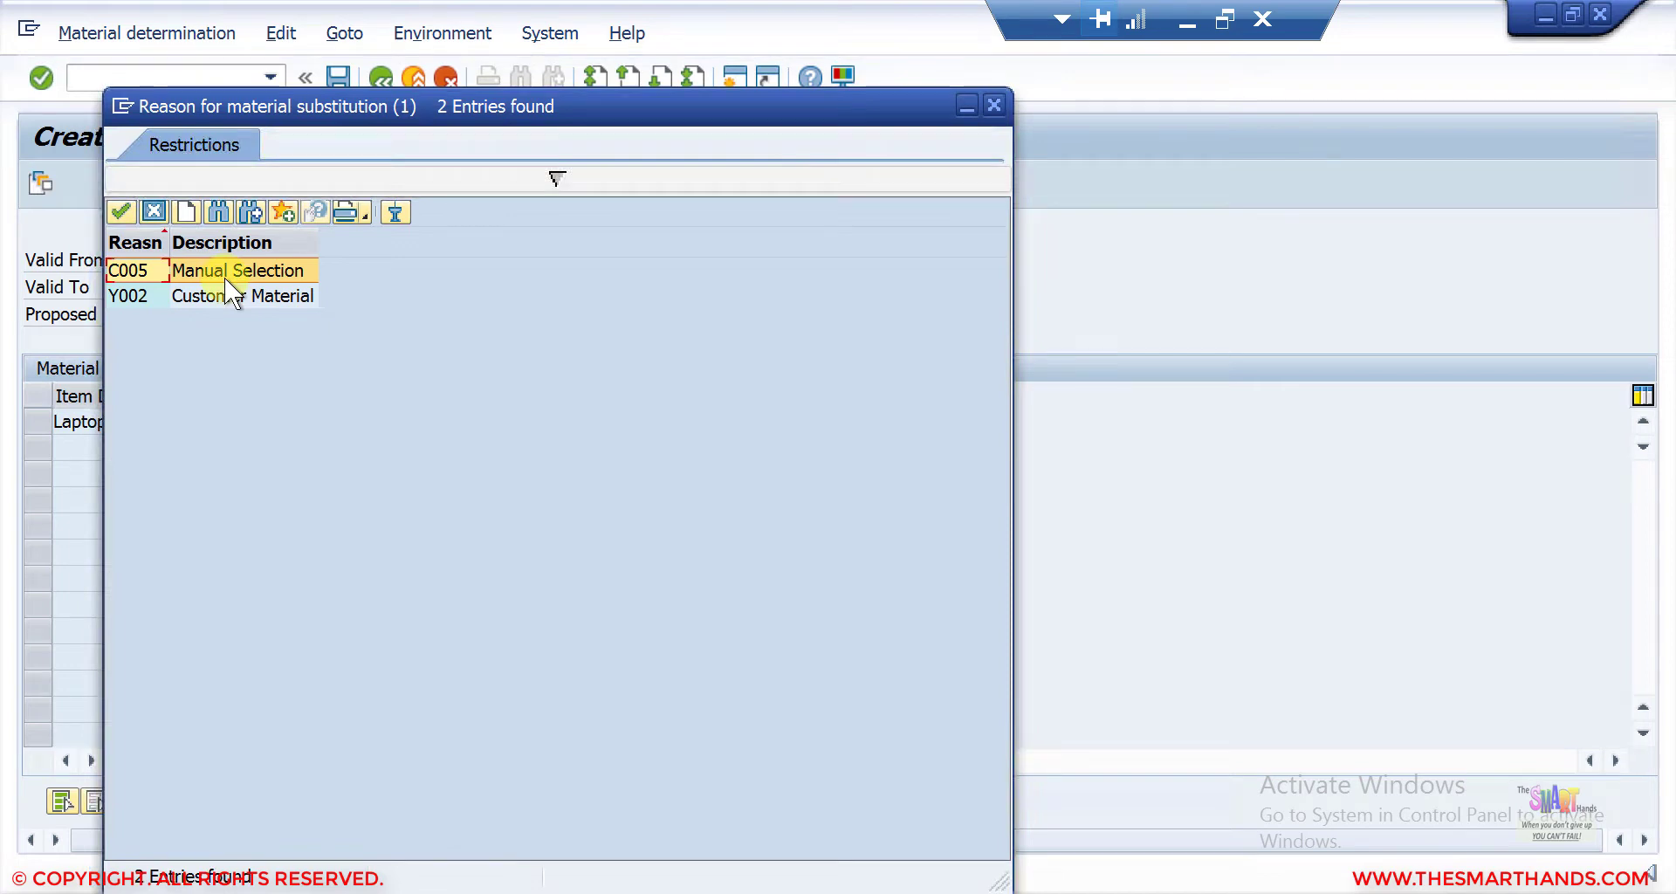
pyautogui.doubleClick(224, 275)
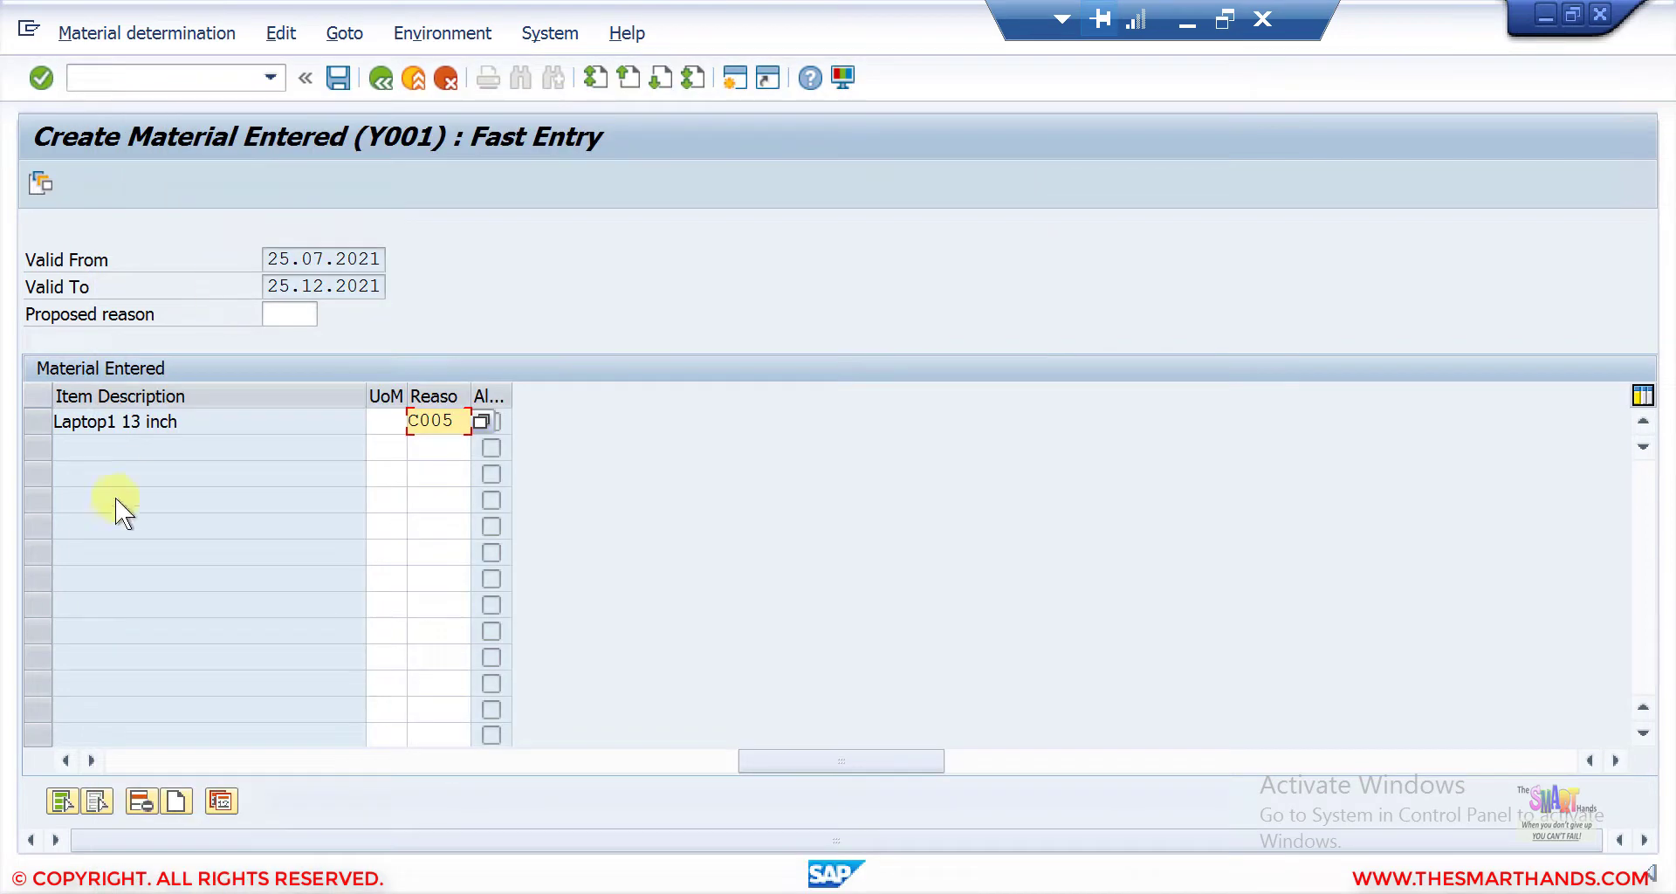
pyautogui.click(138, 760)
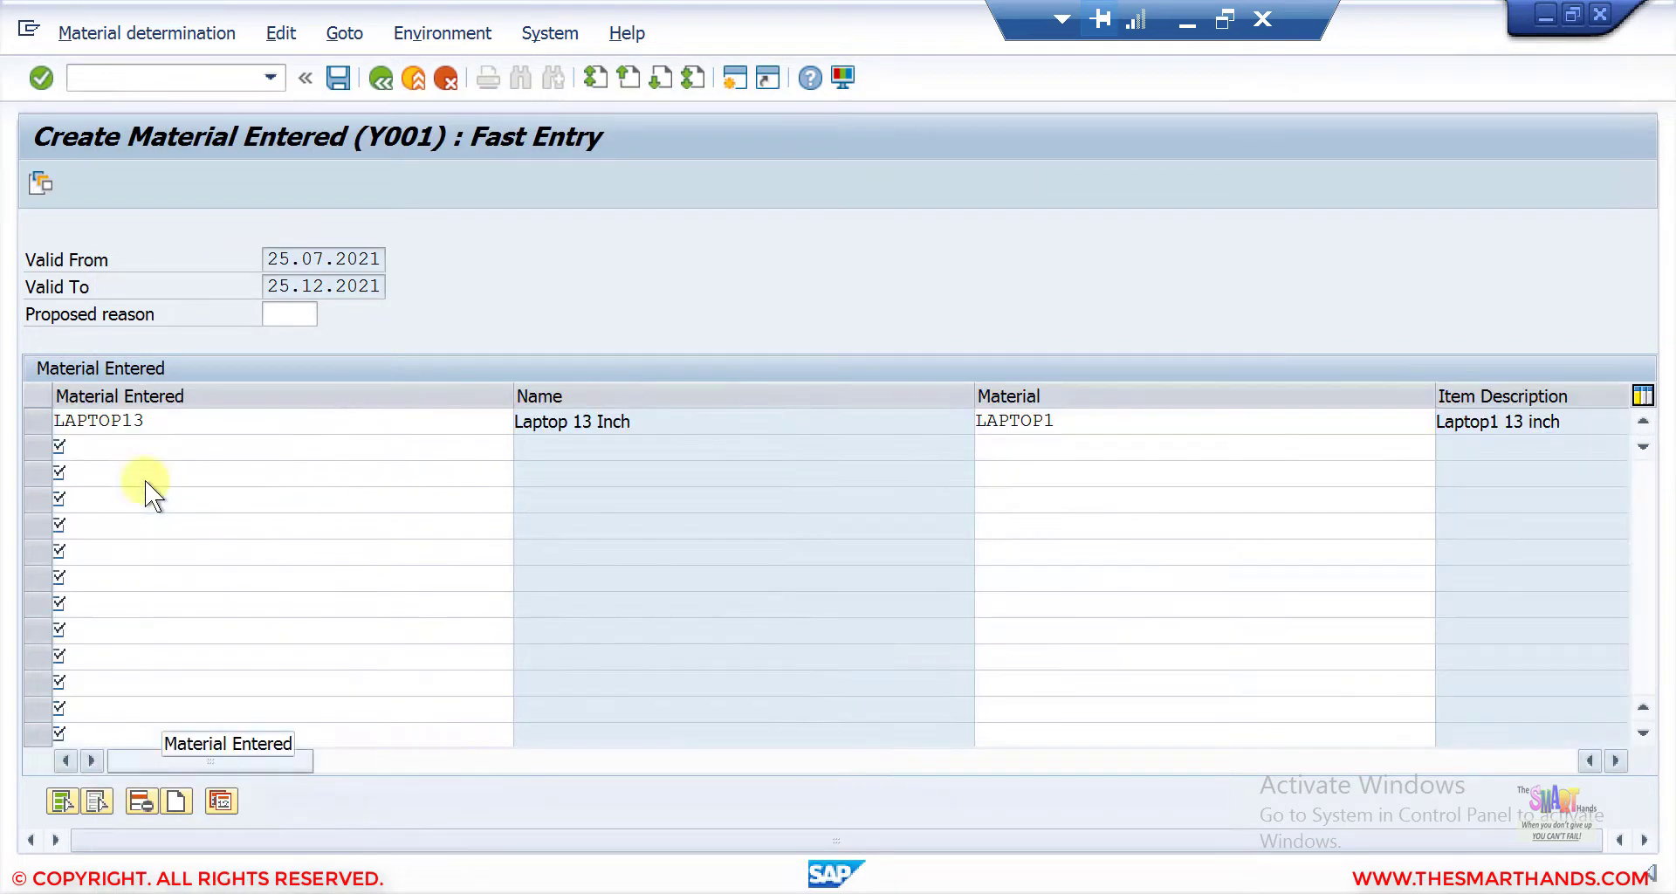
pyautogui.doubleClick(186, 425)
pyautogui.click(122, 581)
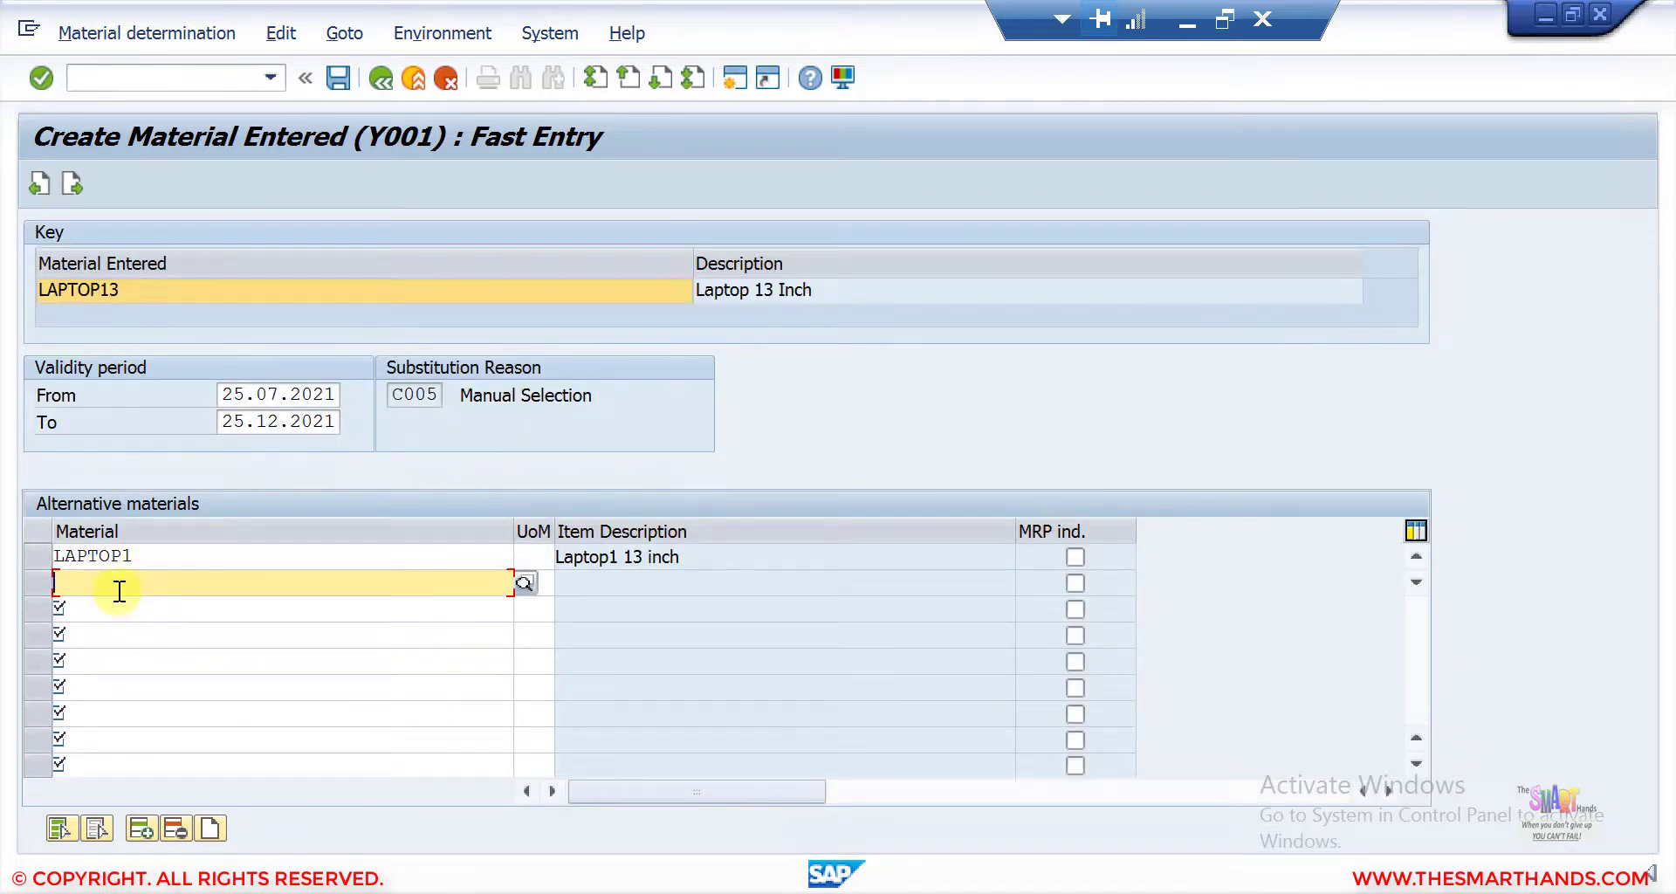
pyautogui.write('lap')
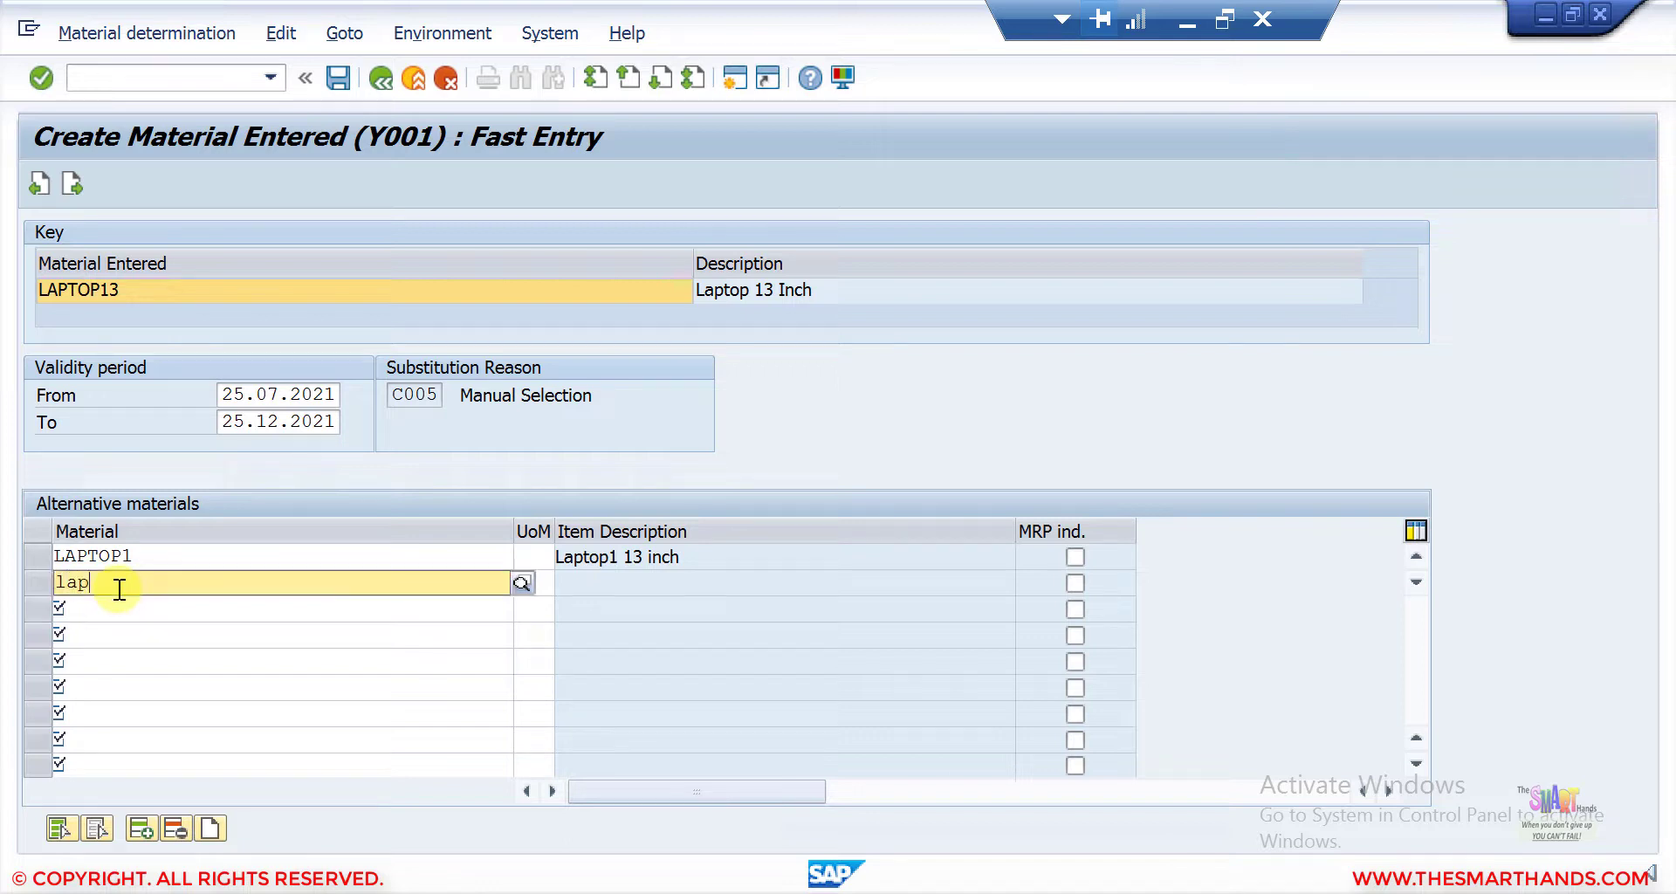
pyautogui.press('BackSpace')
pyautogui.press('BackSpace')
pyautogui.press('BackSpace')
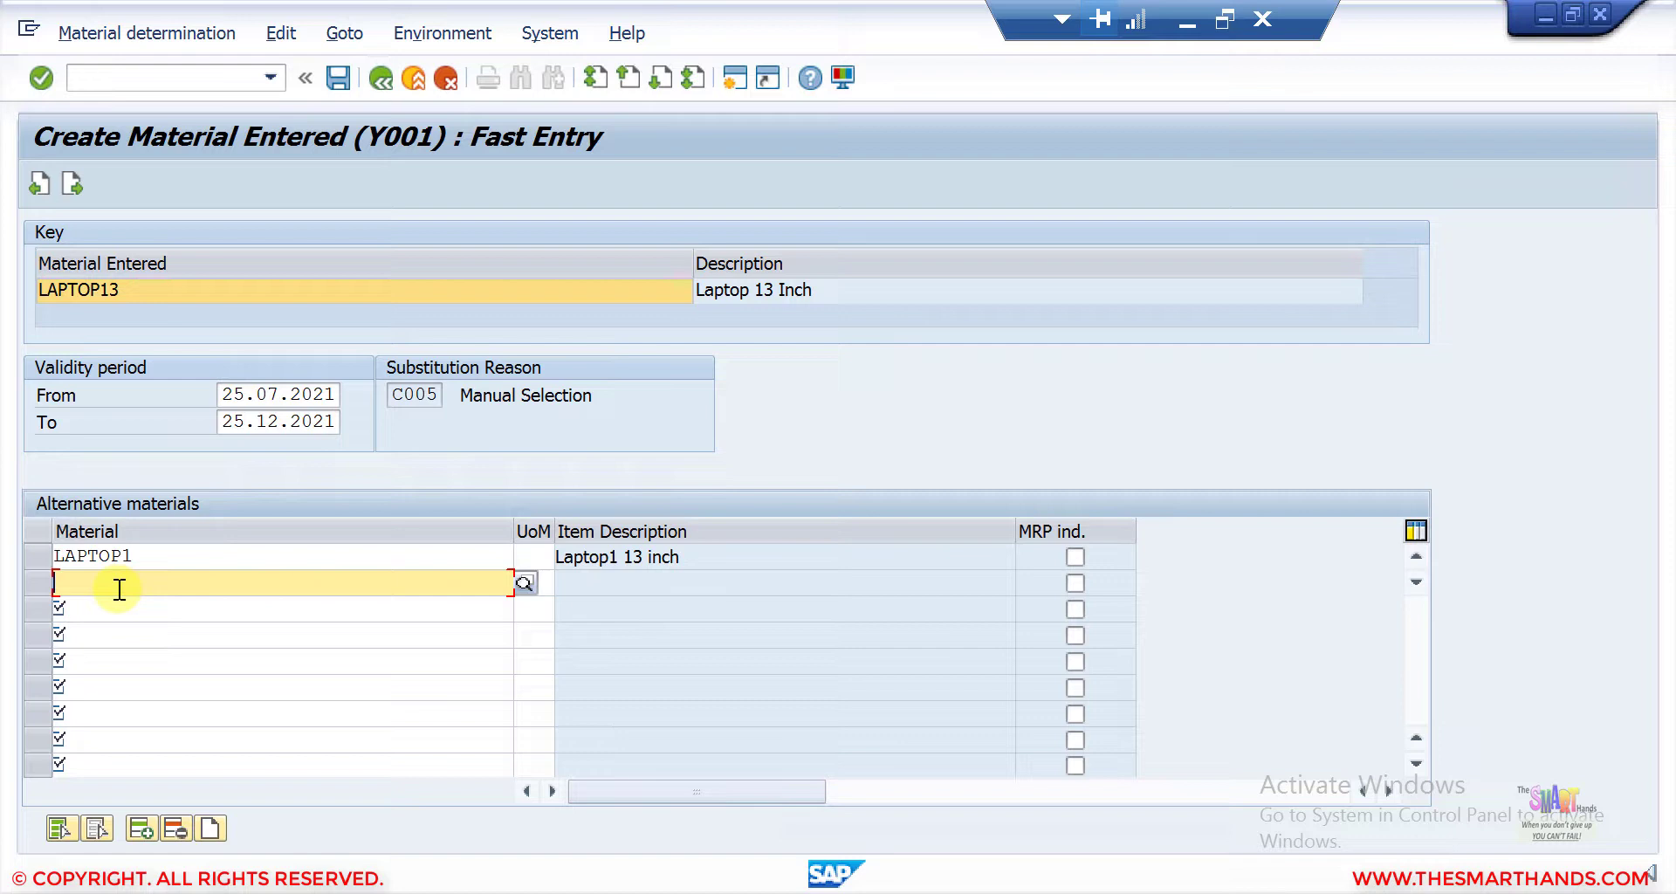
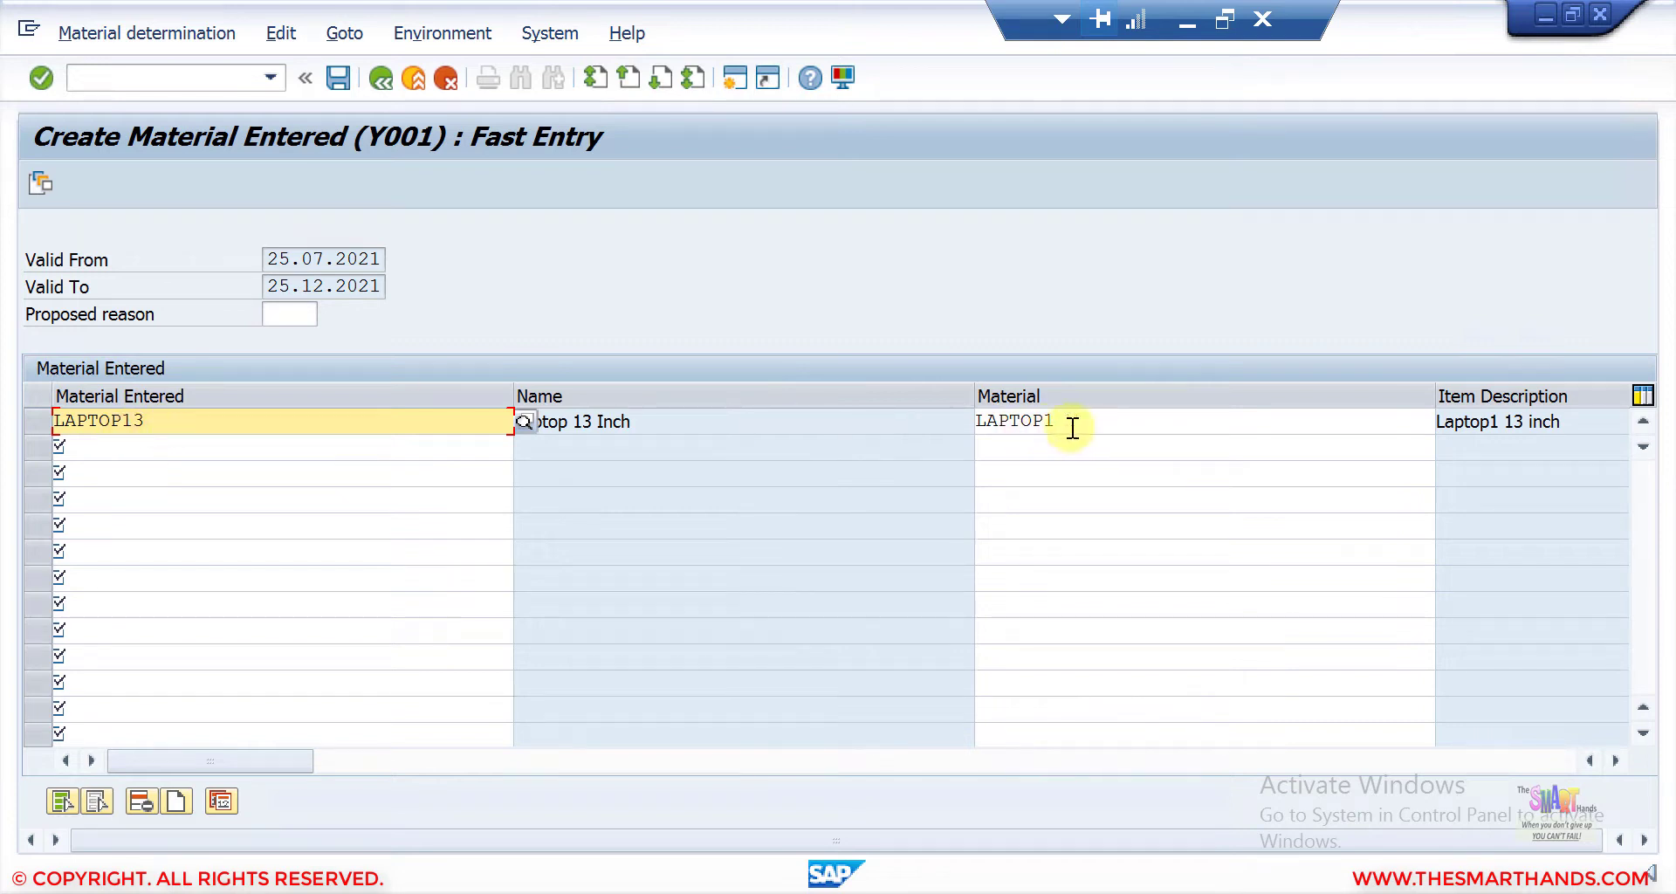
# Step: Save the material determination record for LAPTOP13, then open and close the details of the status message
pyautogui.click(342, 85)
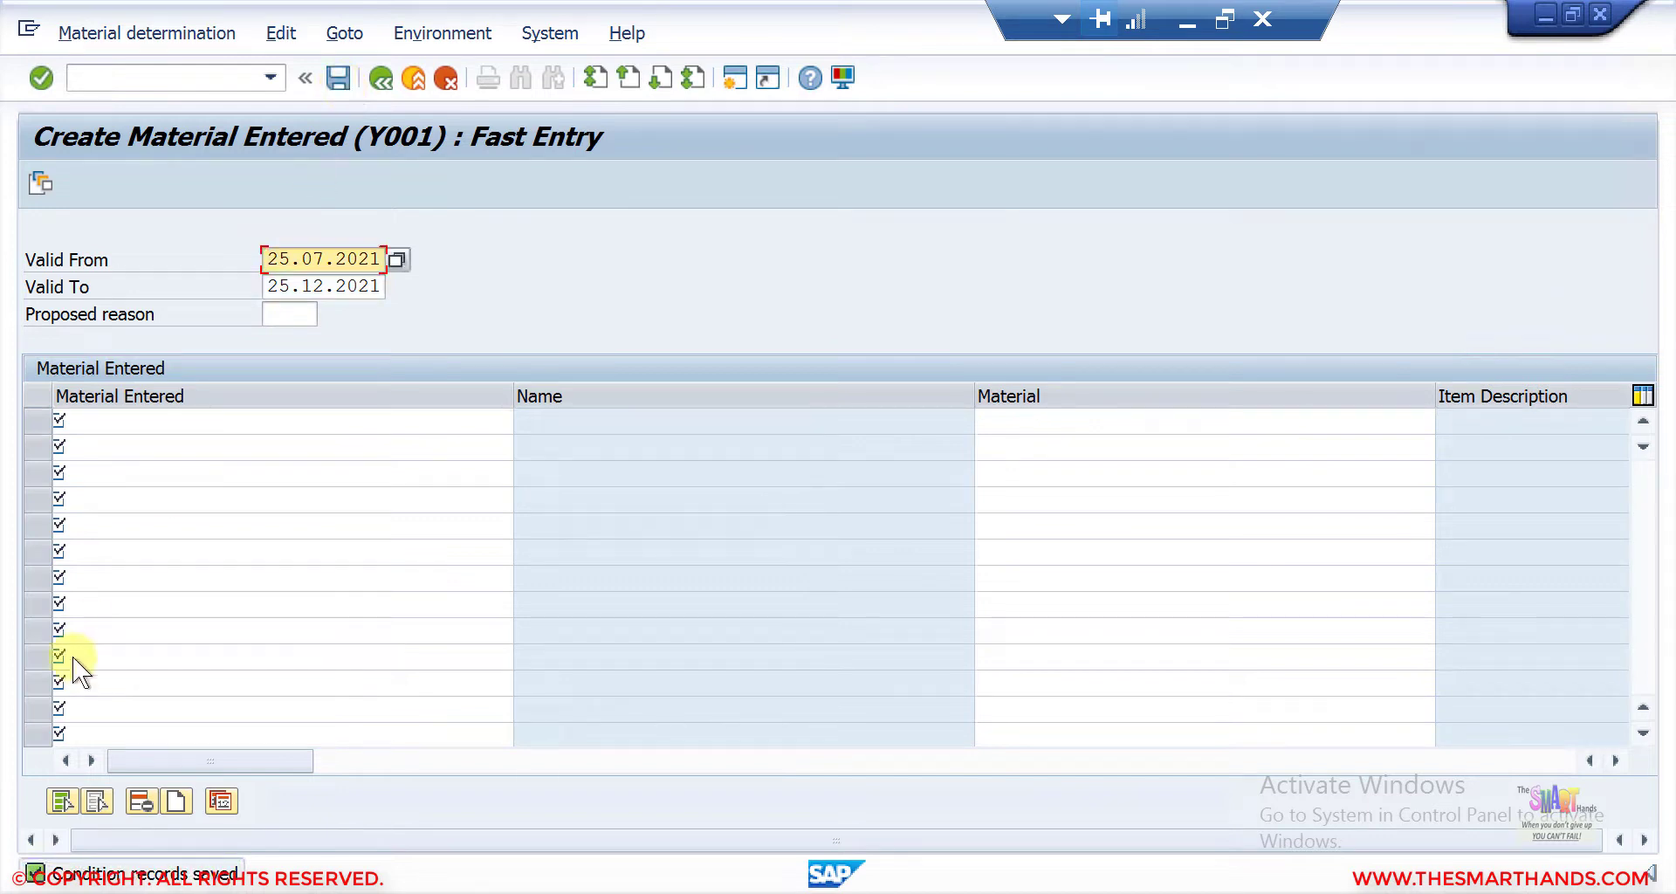
pyautogui.press('F3')
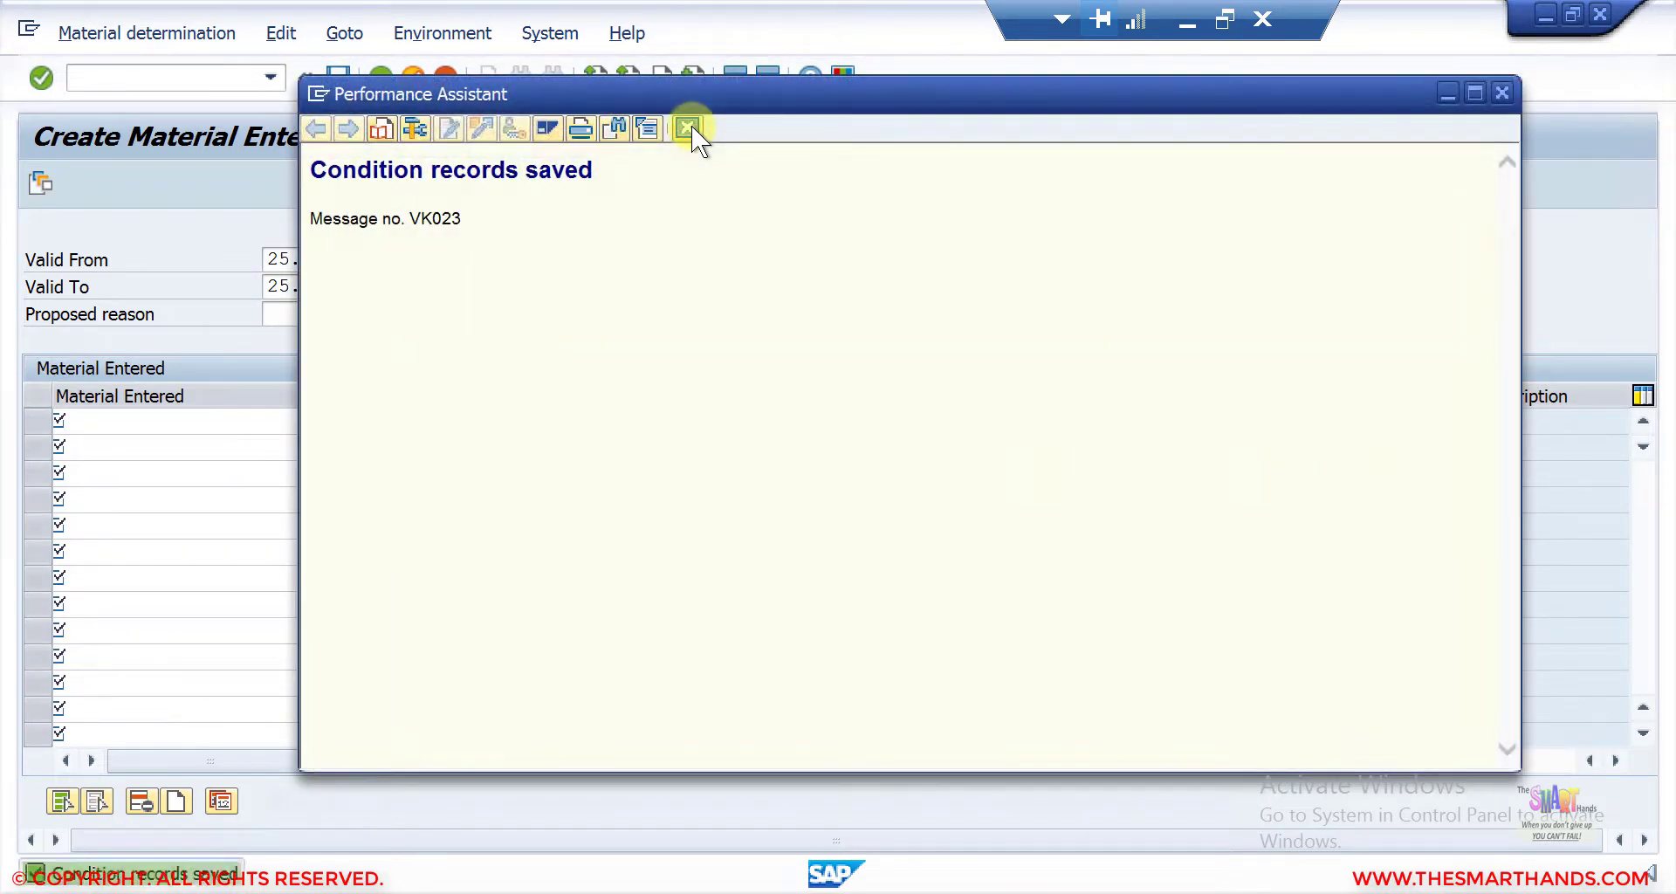
pyautogui.click(688, 129)
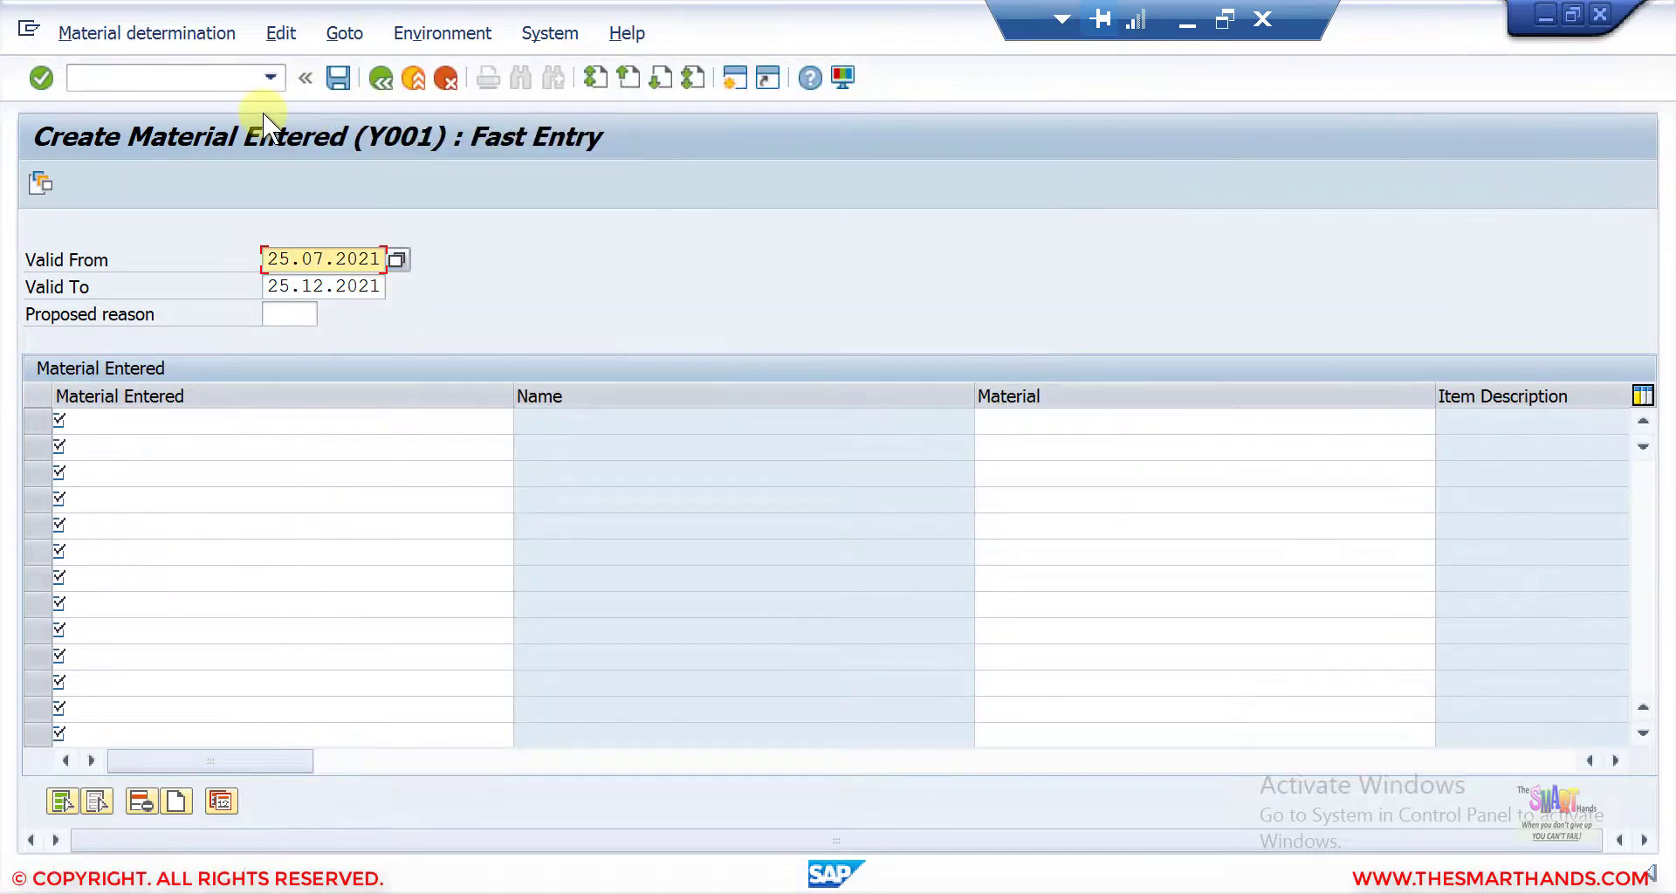
# Step: Leave the material determination and start creating a sales document with order type OR
pyautogui.click(205, 77)
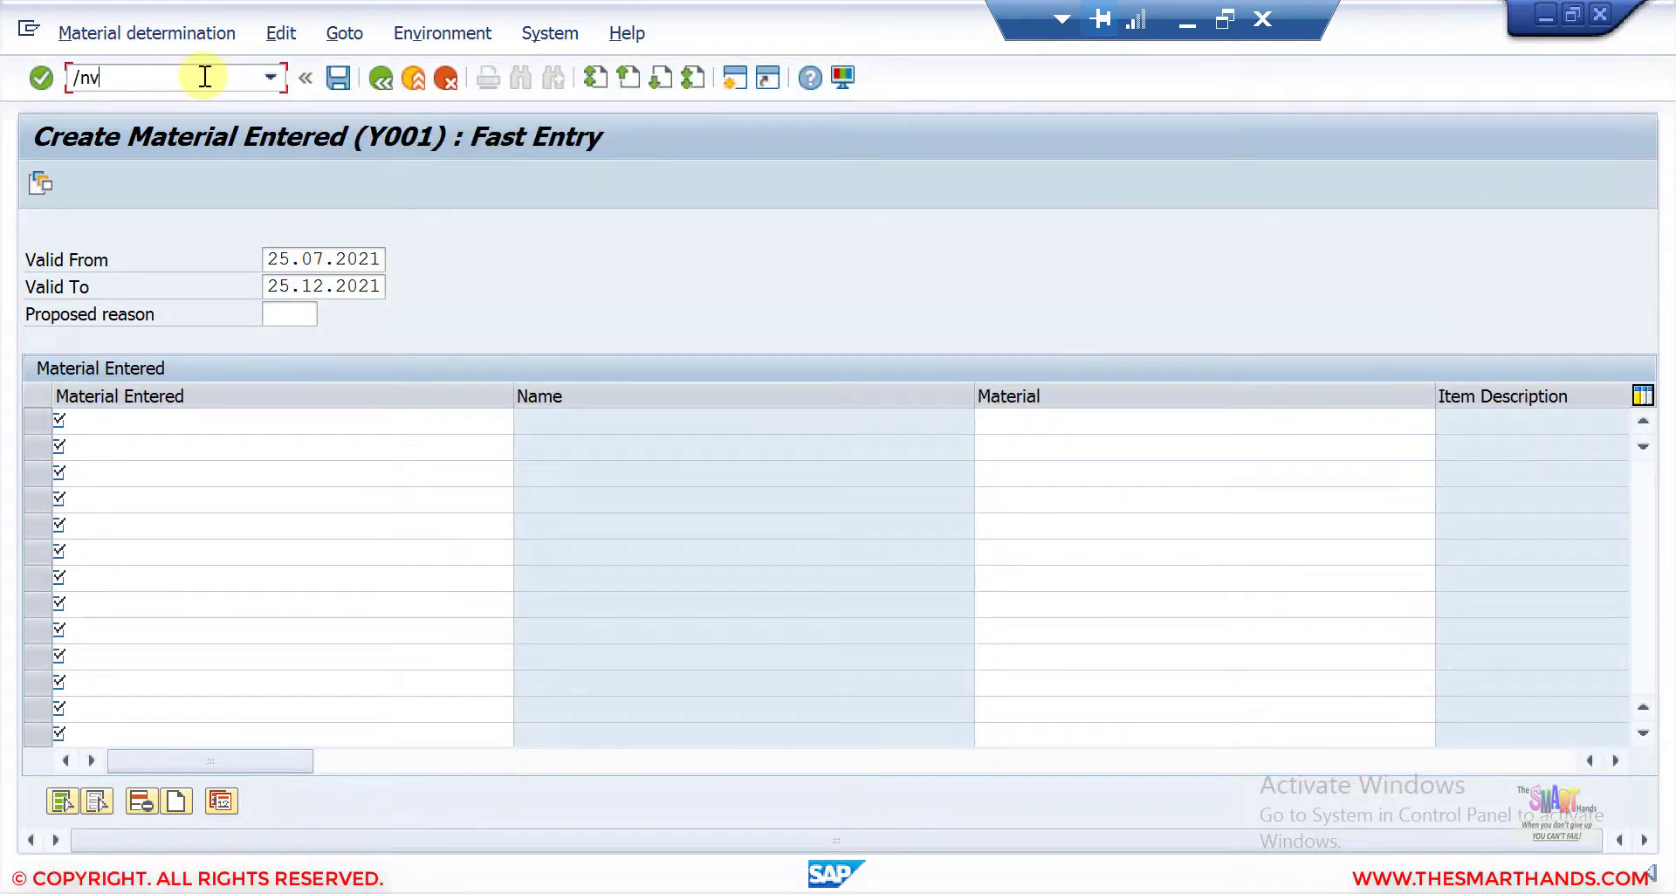
pyautogui.press('Return')
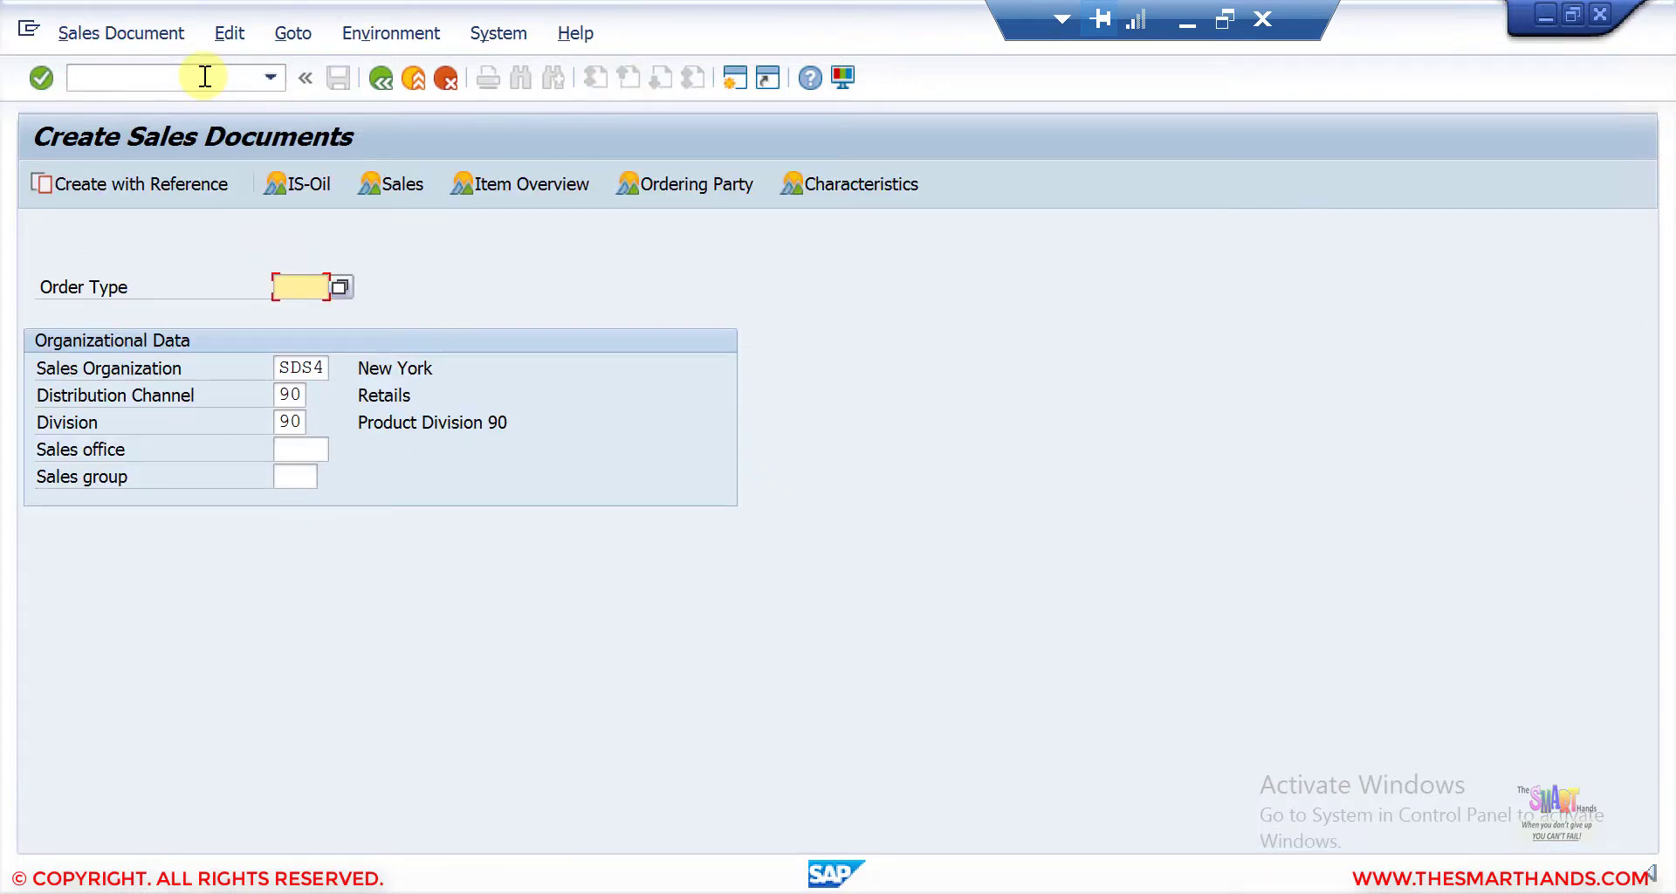
pyautogui.write('or')
pyautogui.press('Return')
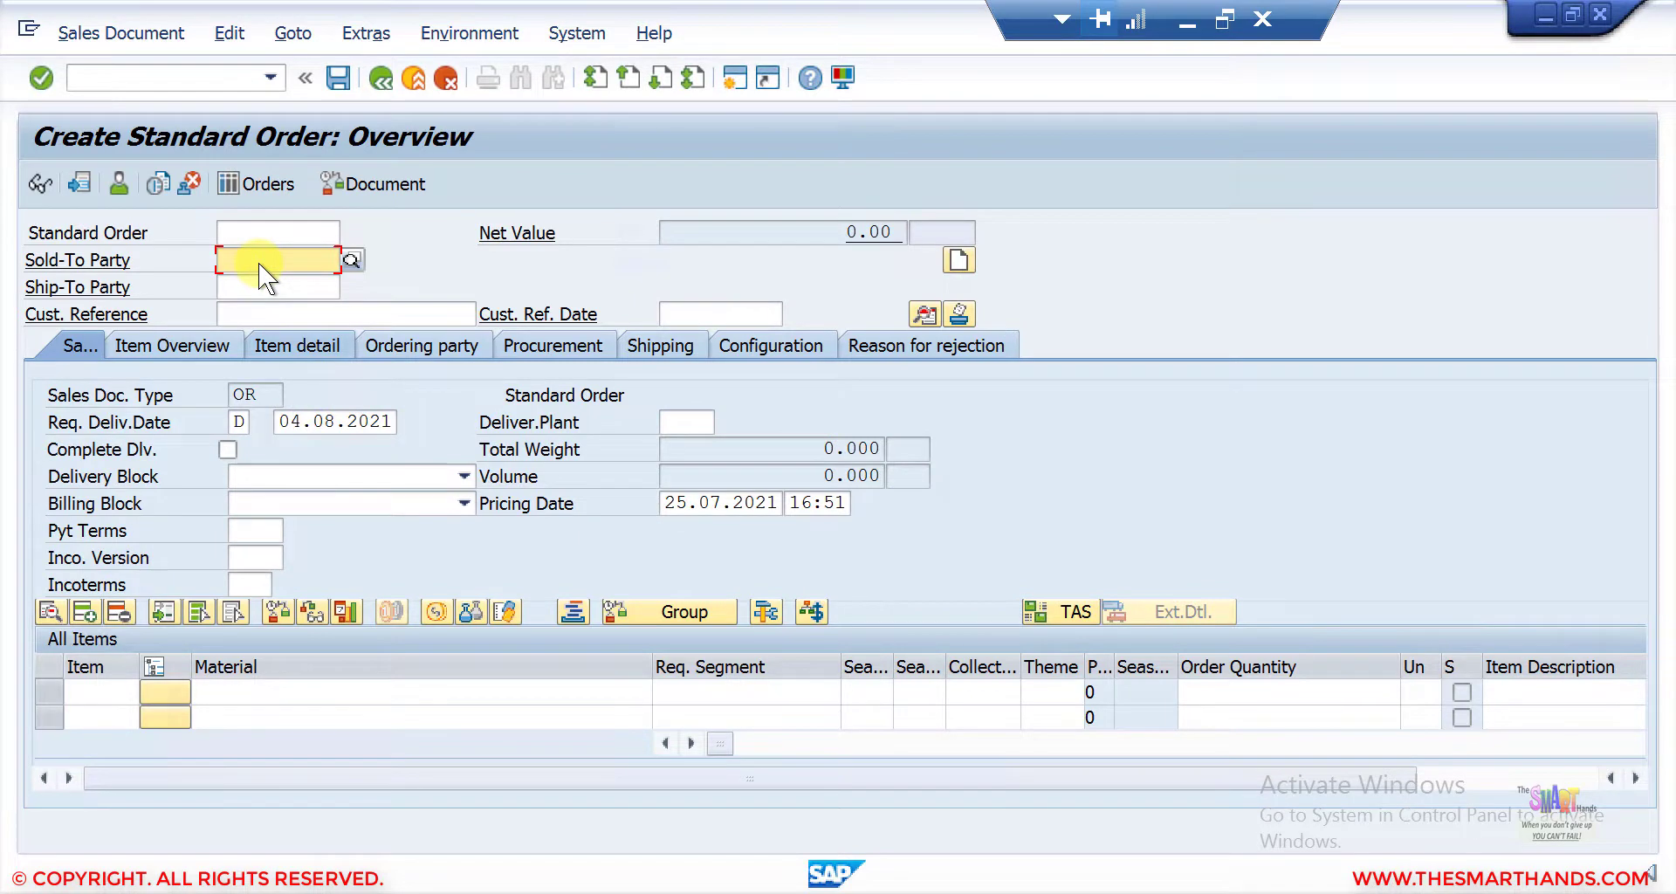
# Step: Enter the customer's number as the sold-to party and set the customer reference to "test 444"
pyautogui.write('1000032')
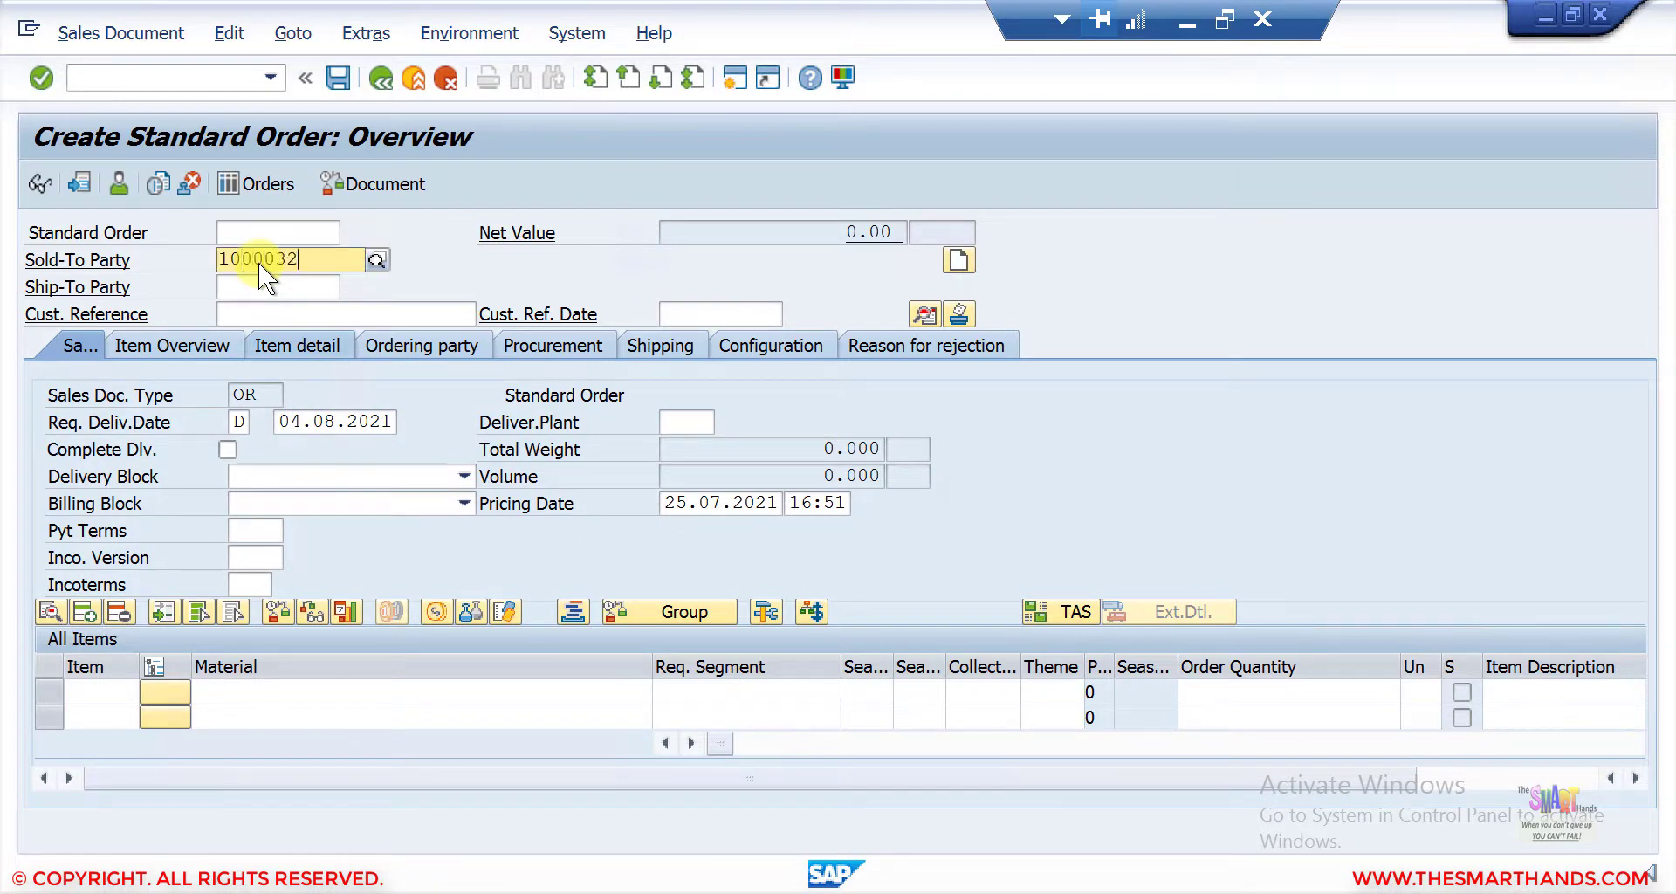
pyautogui.press('Return')
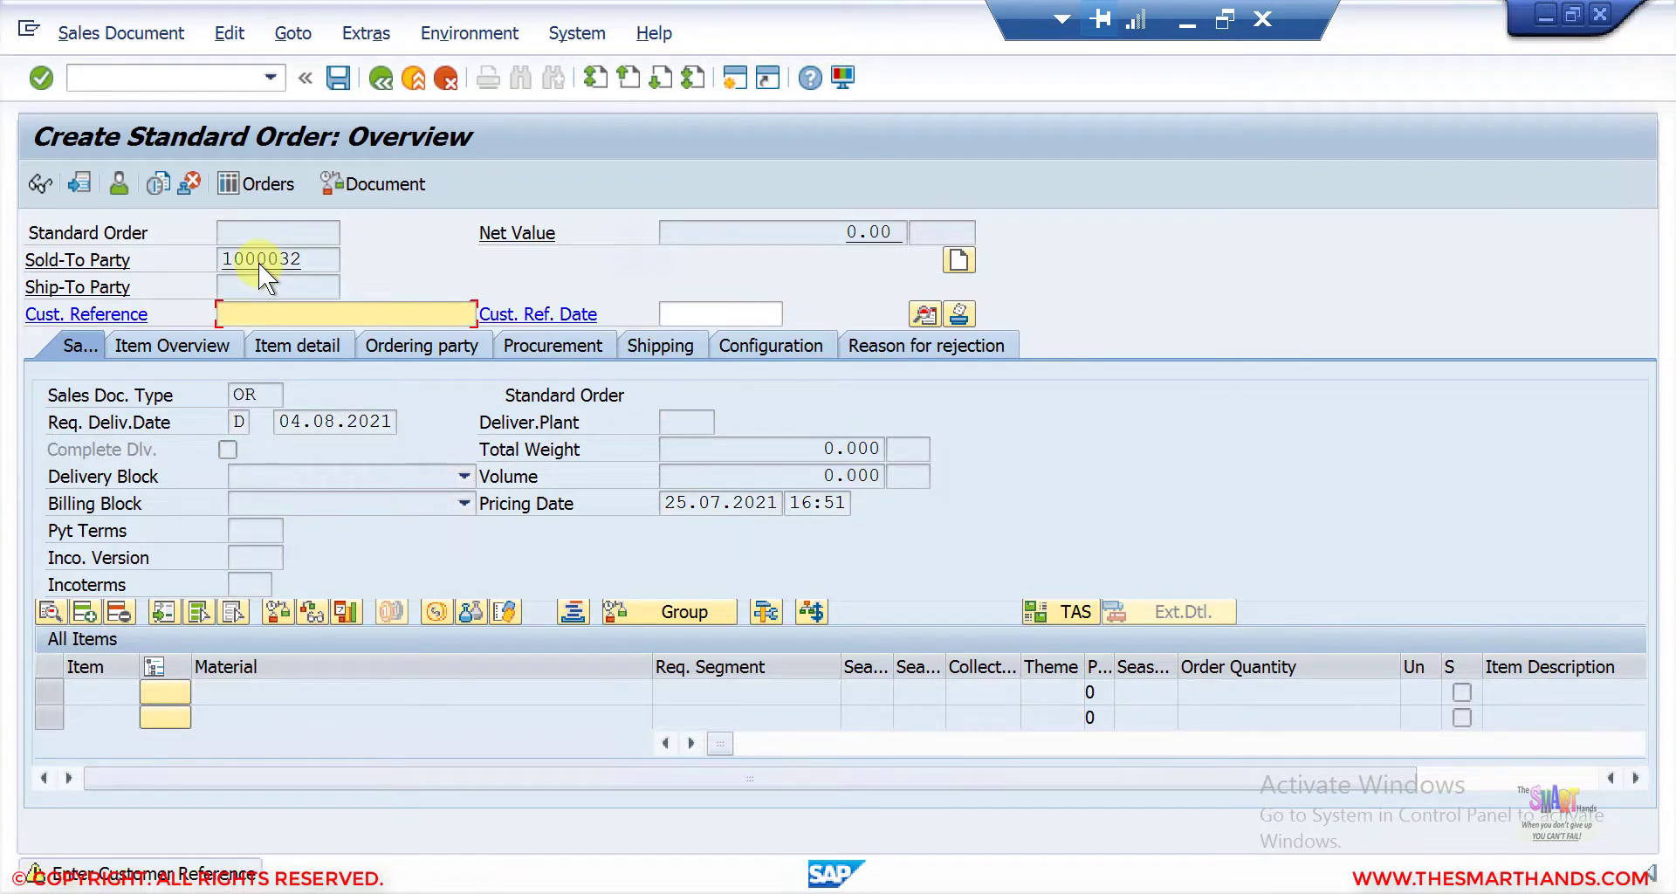
pyautogui.write('test 444')
pyautogui.press('Return')
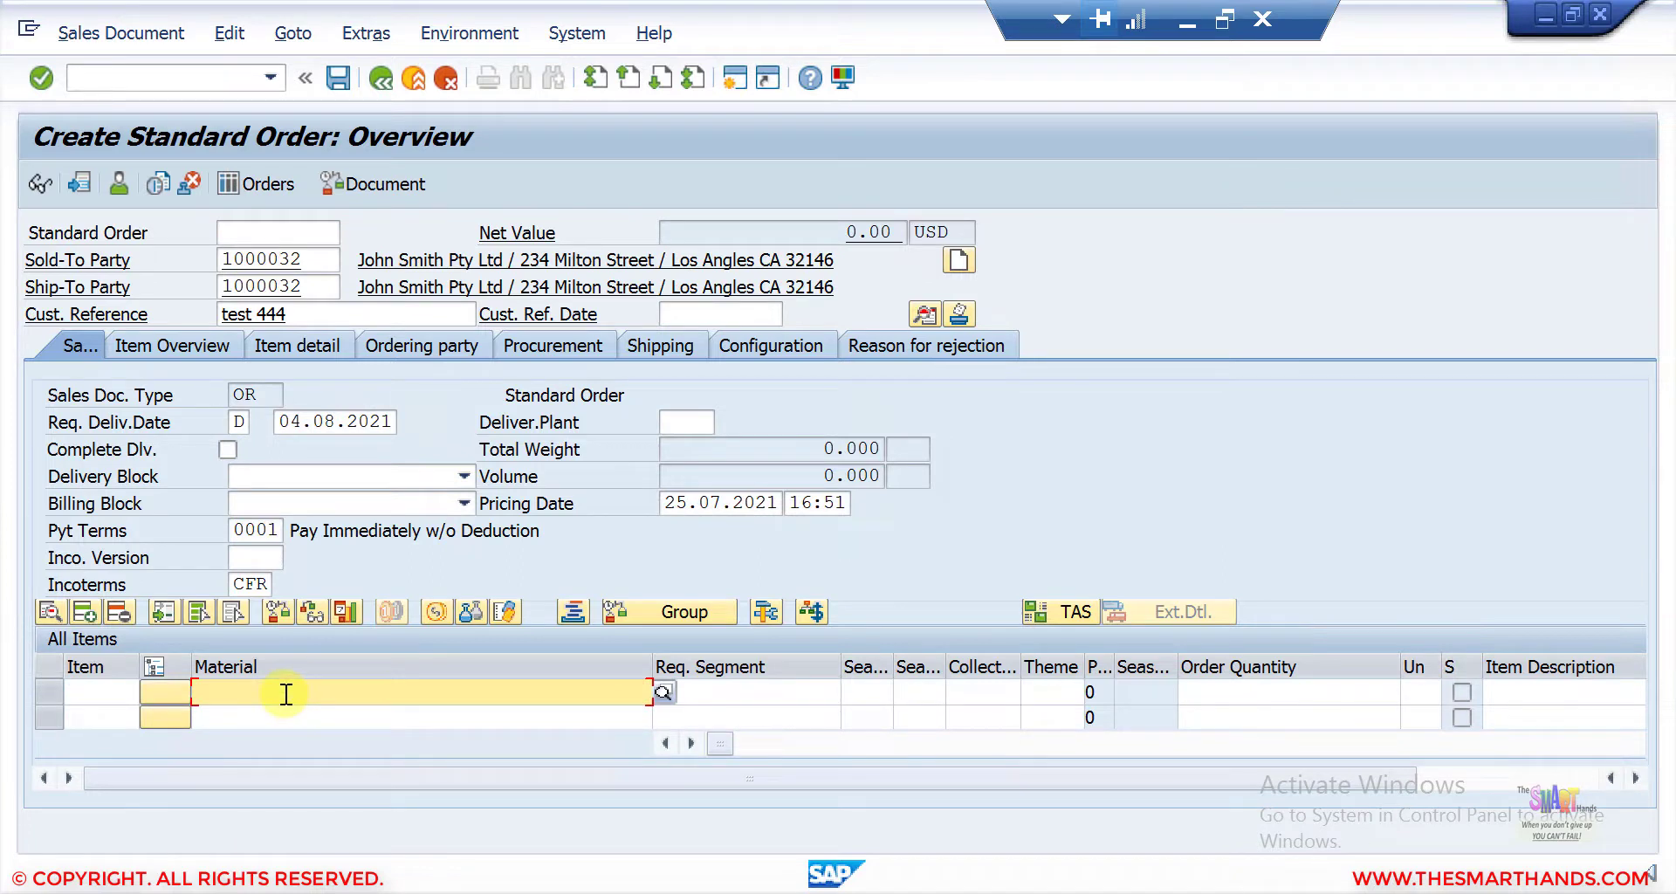
# Step: Add an order item for material LAPTOP13 with quantity 1 and acknowledge the information messages
pyautogui.write('laptop')
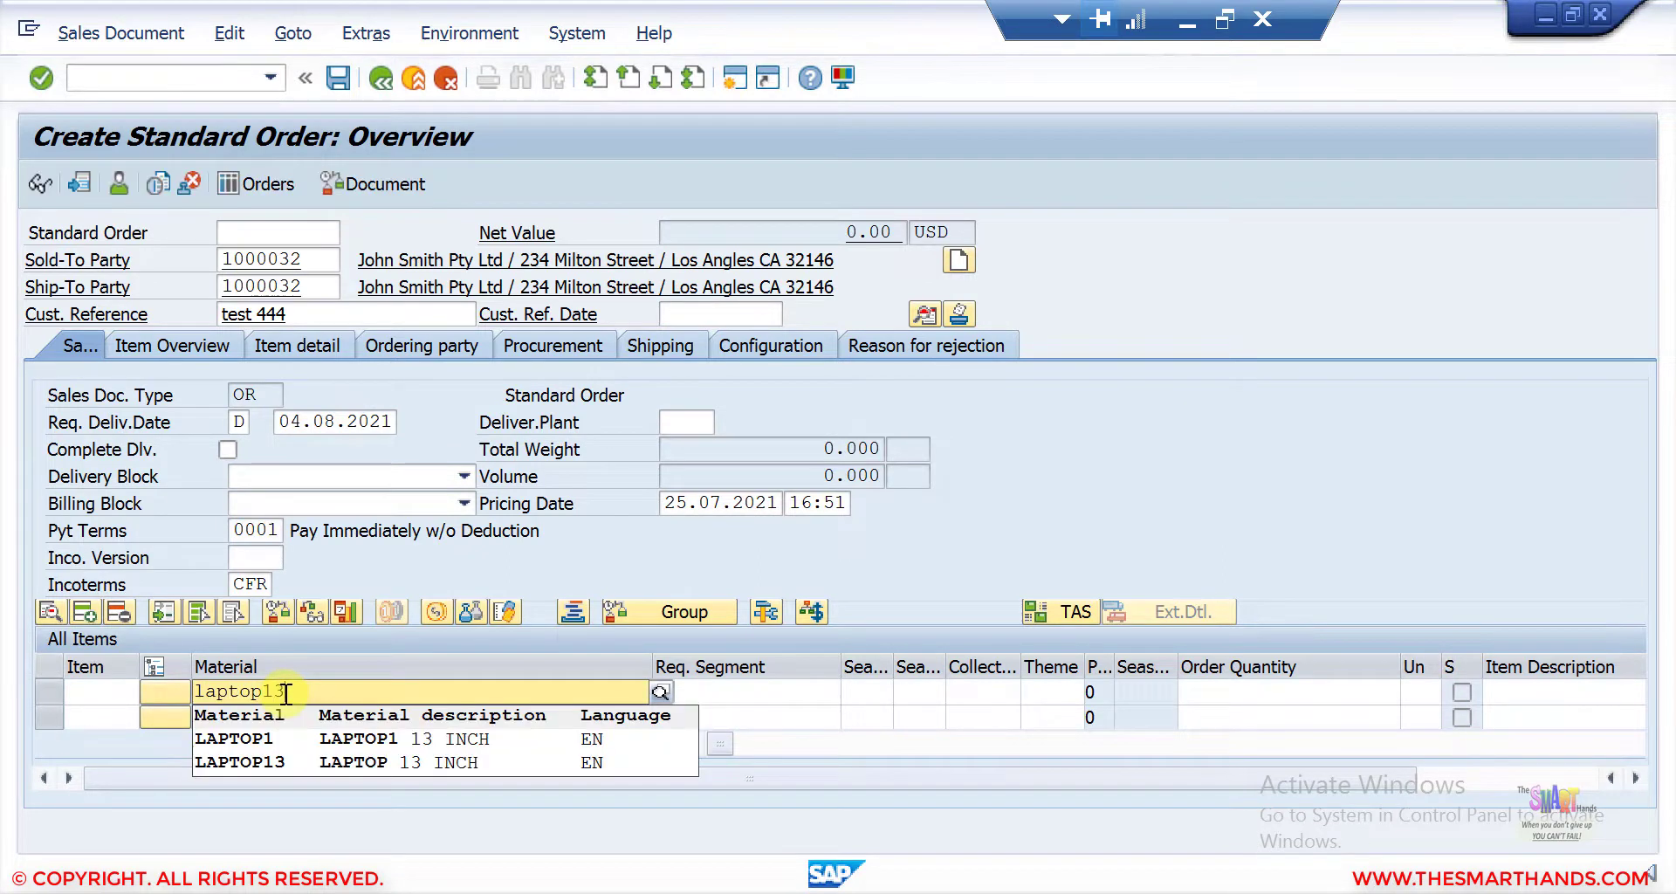
pyautogui.write('13')
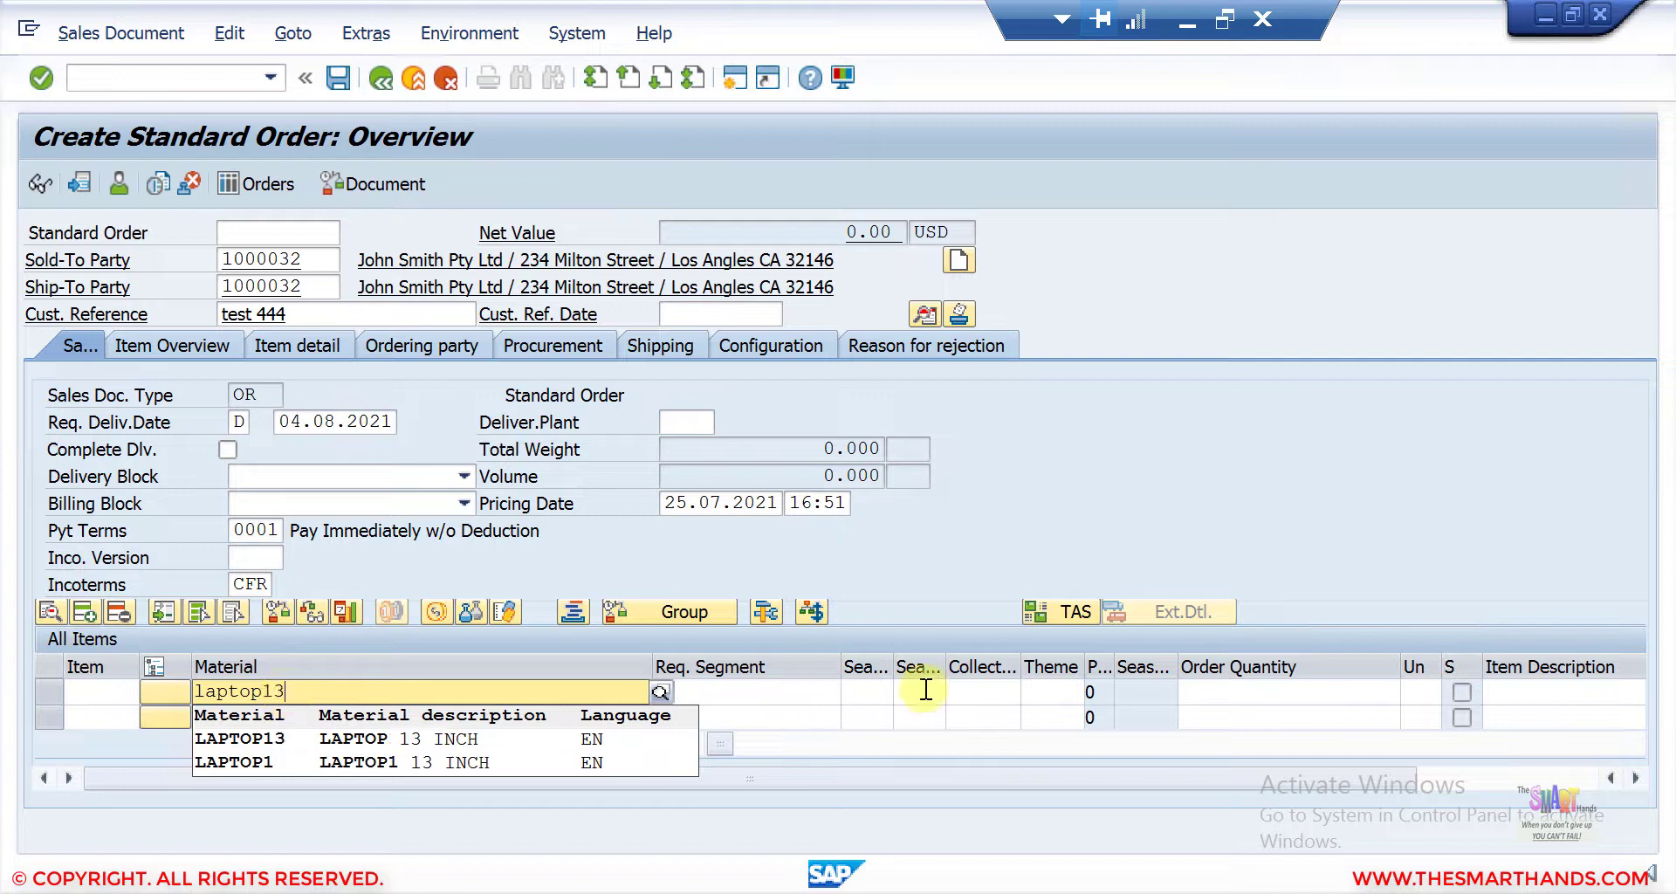
pyautogui.click(1219, 696)
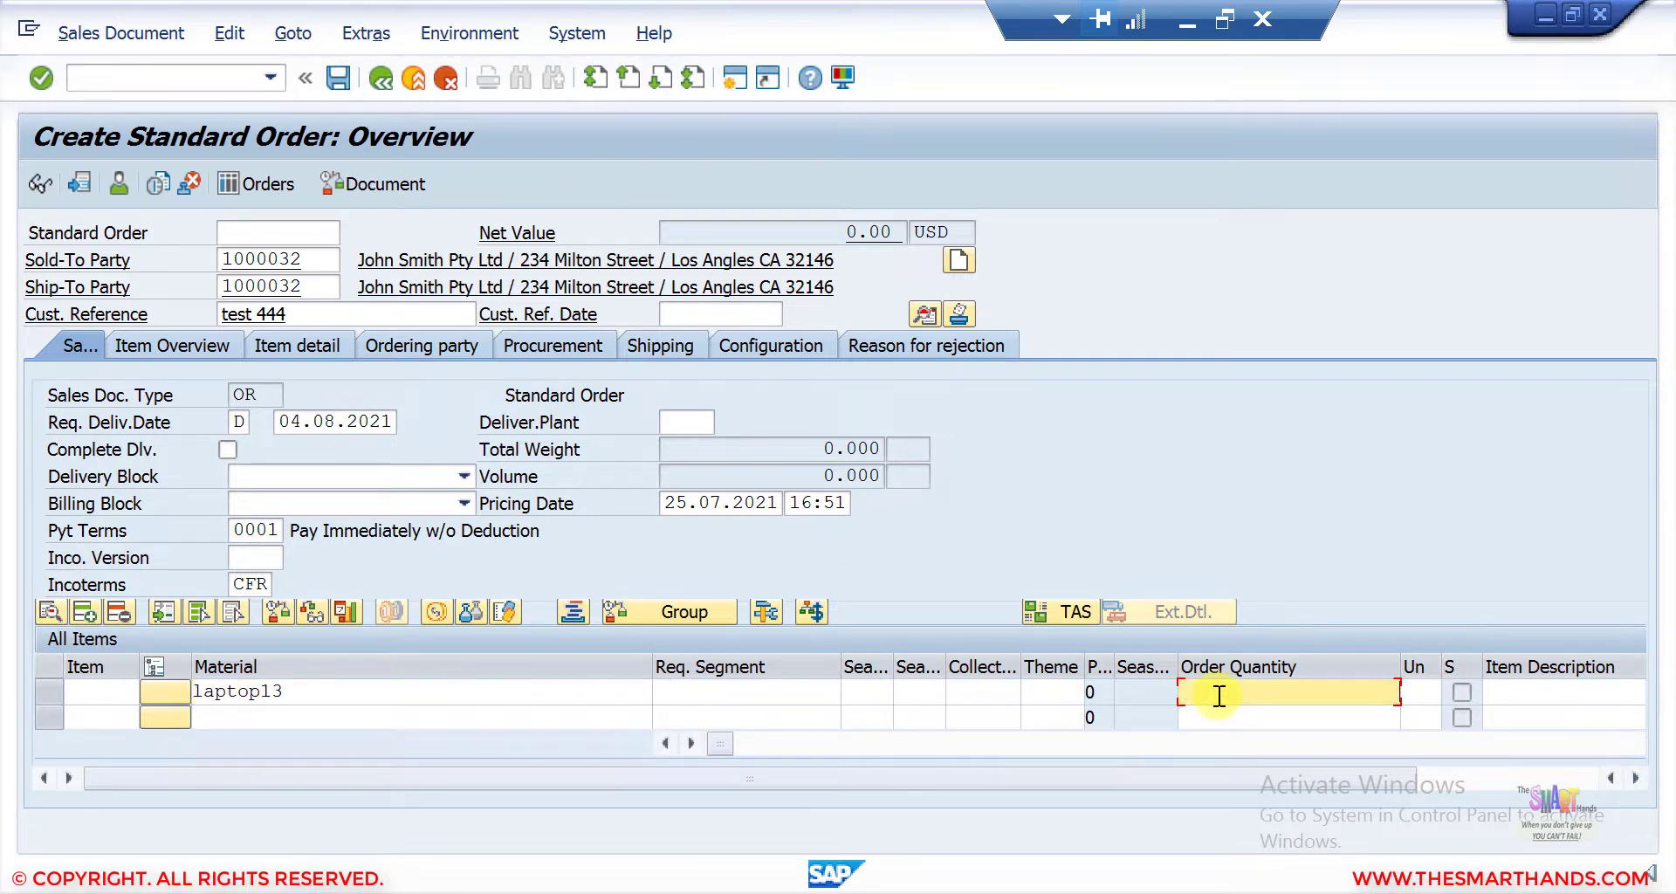
pyautogui.press('Return')
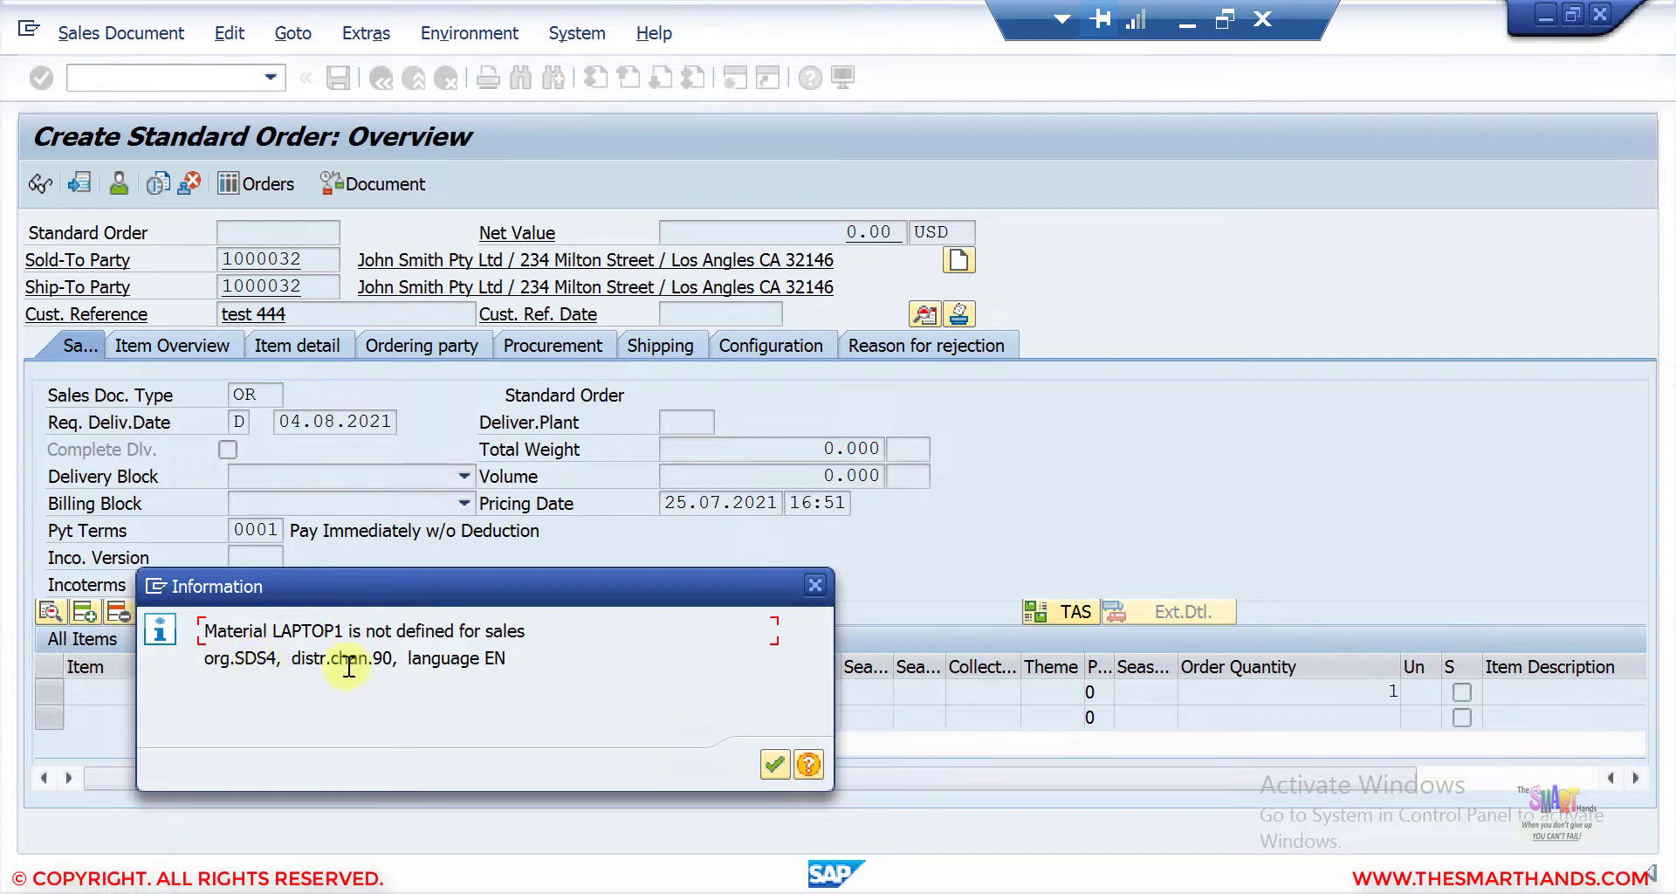
pyautogui.click(772, 763)
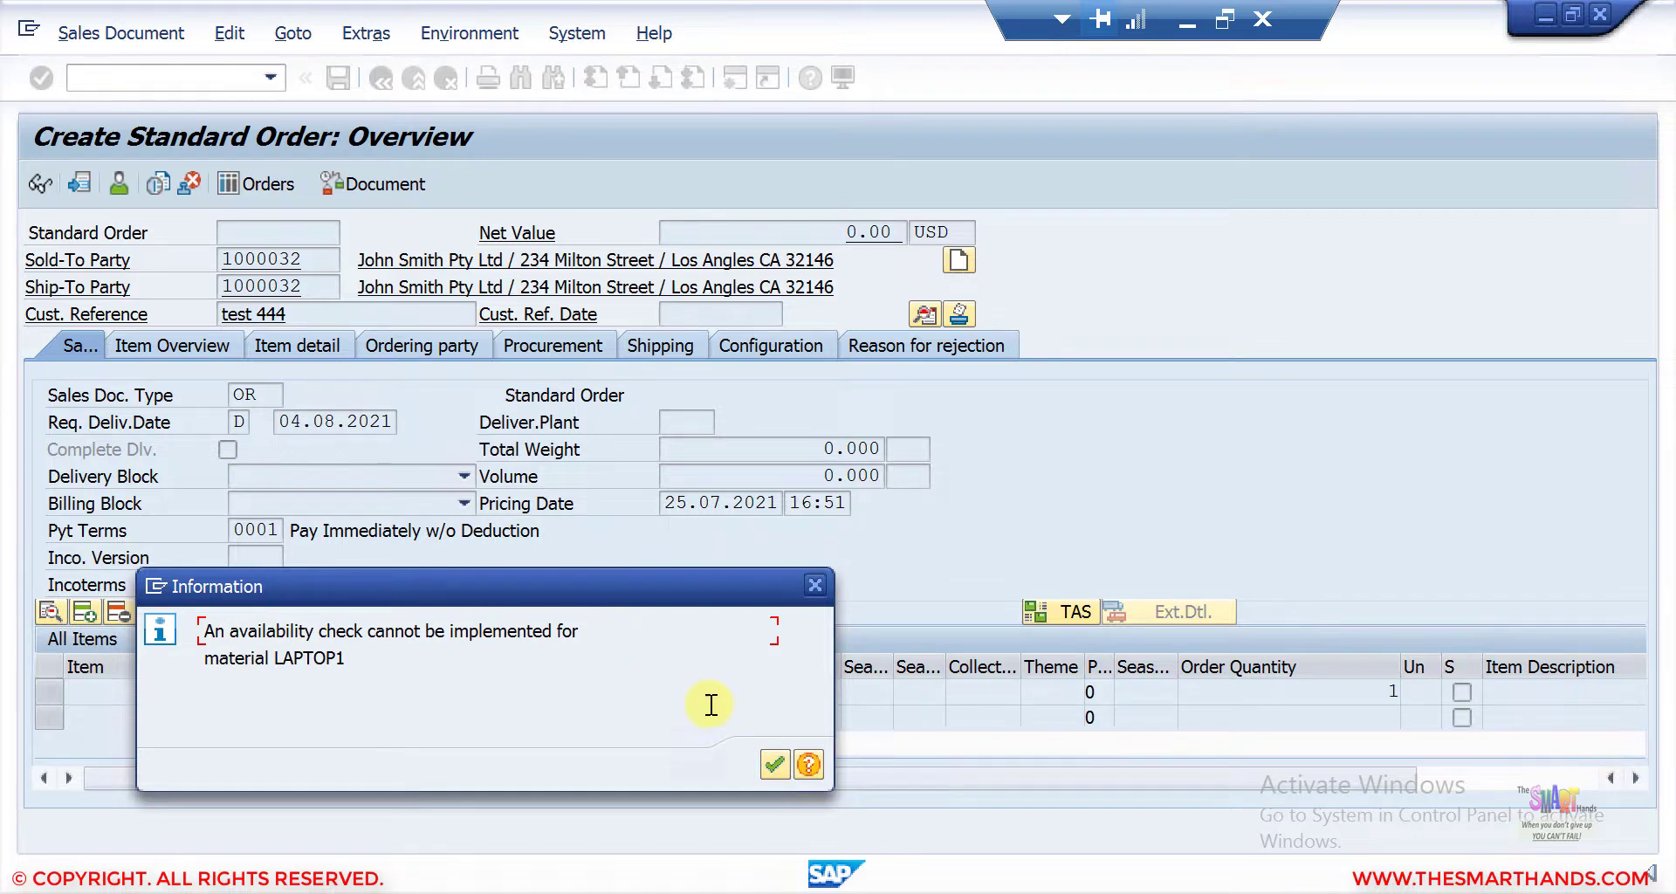
pyautogui.click(775, 762)
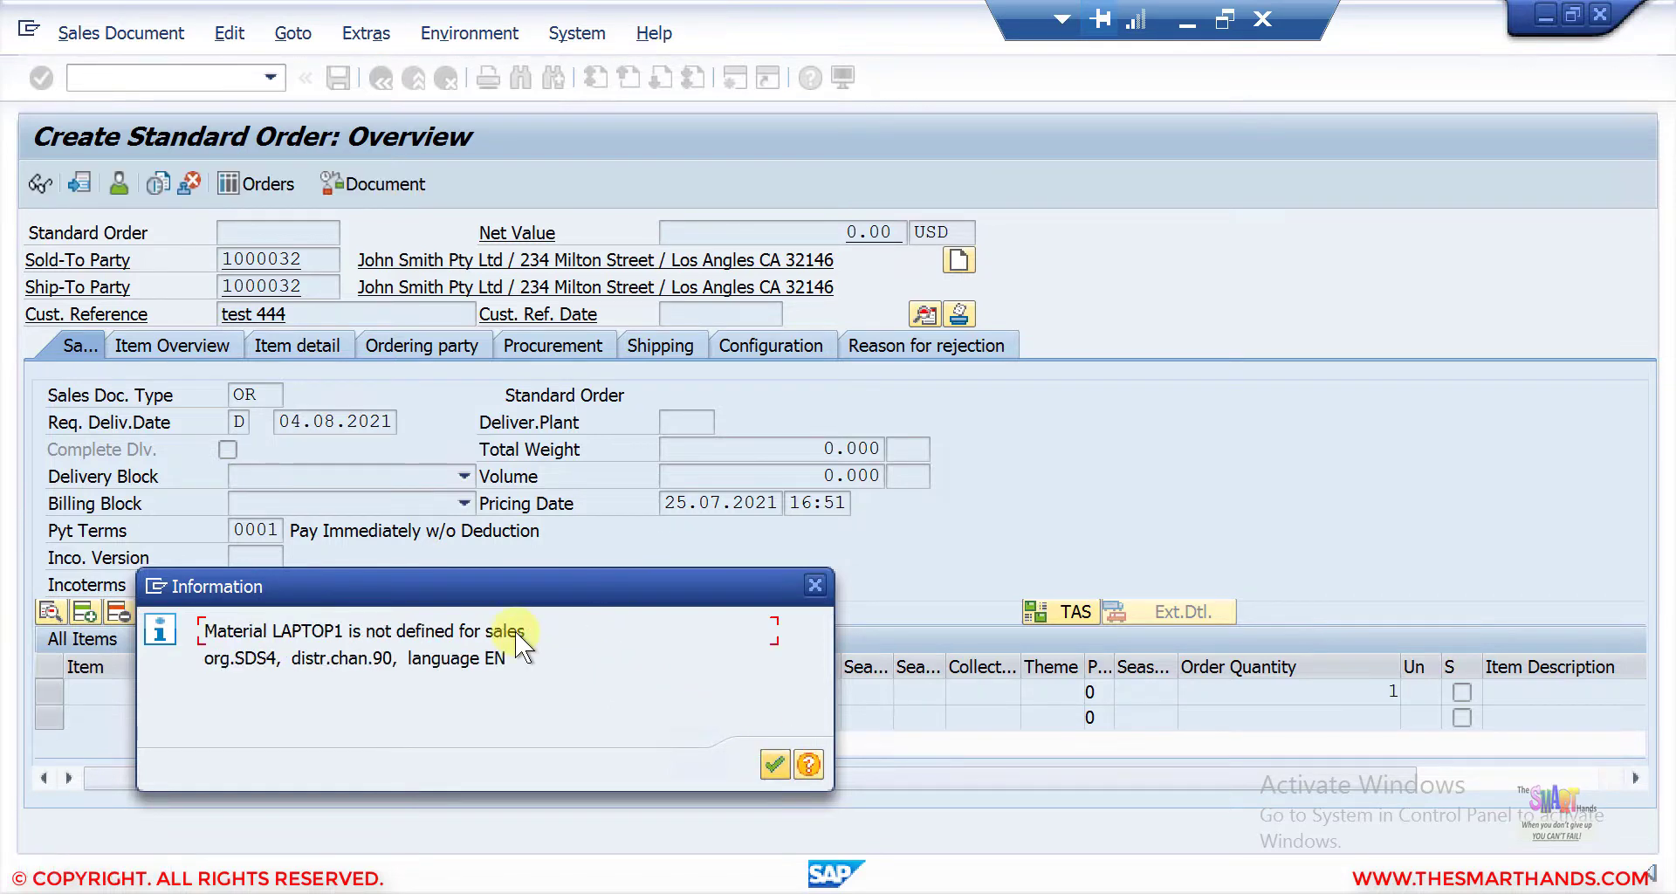
pyautogui.press('Return')
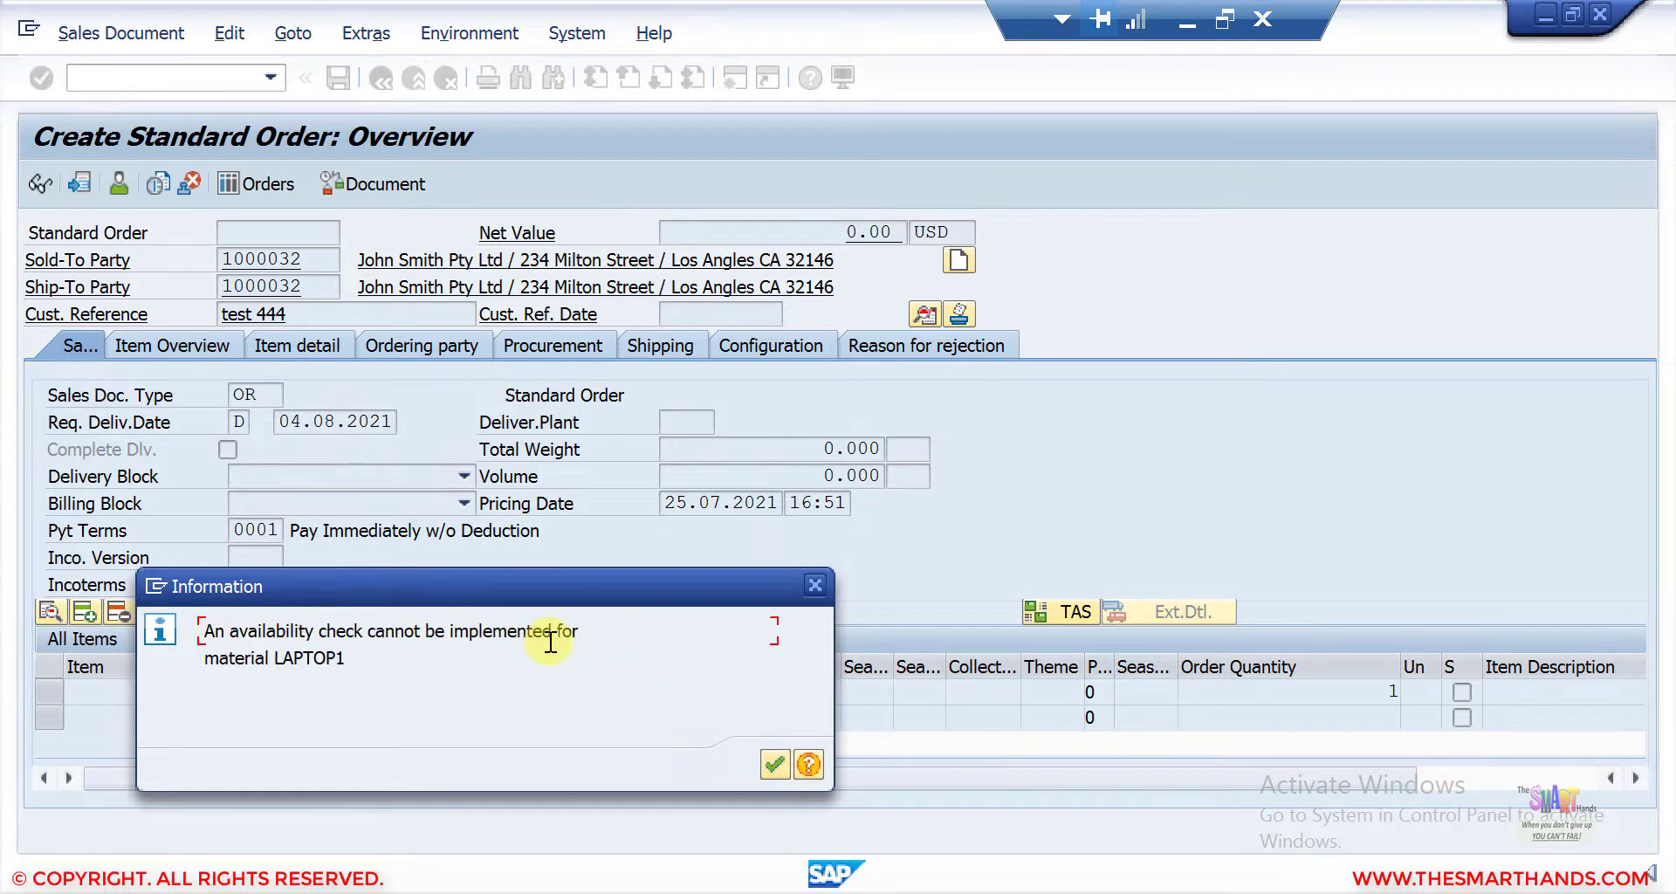
pyautogui.press('Return')
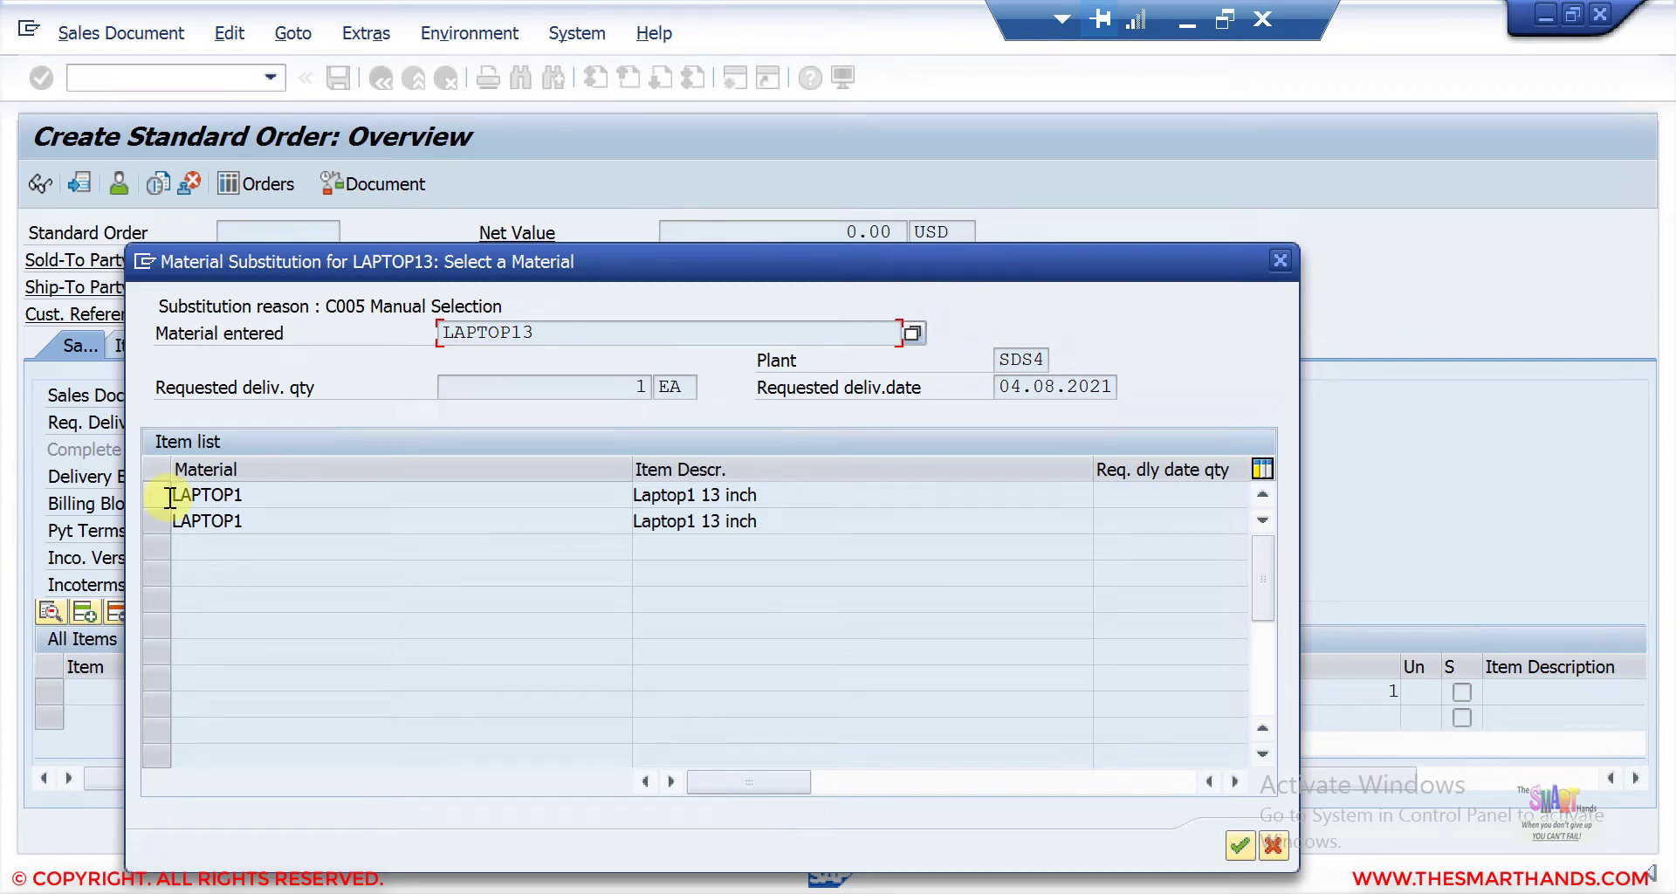
# Step: Create a new session from the substitution dialog and run transaction VB12 to change material determination
pyautogui.click(145, 263)
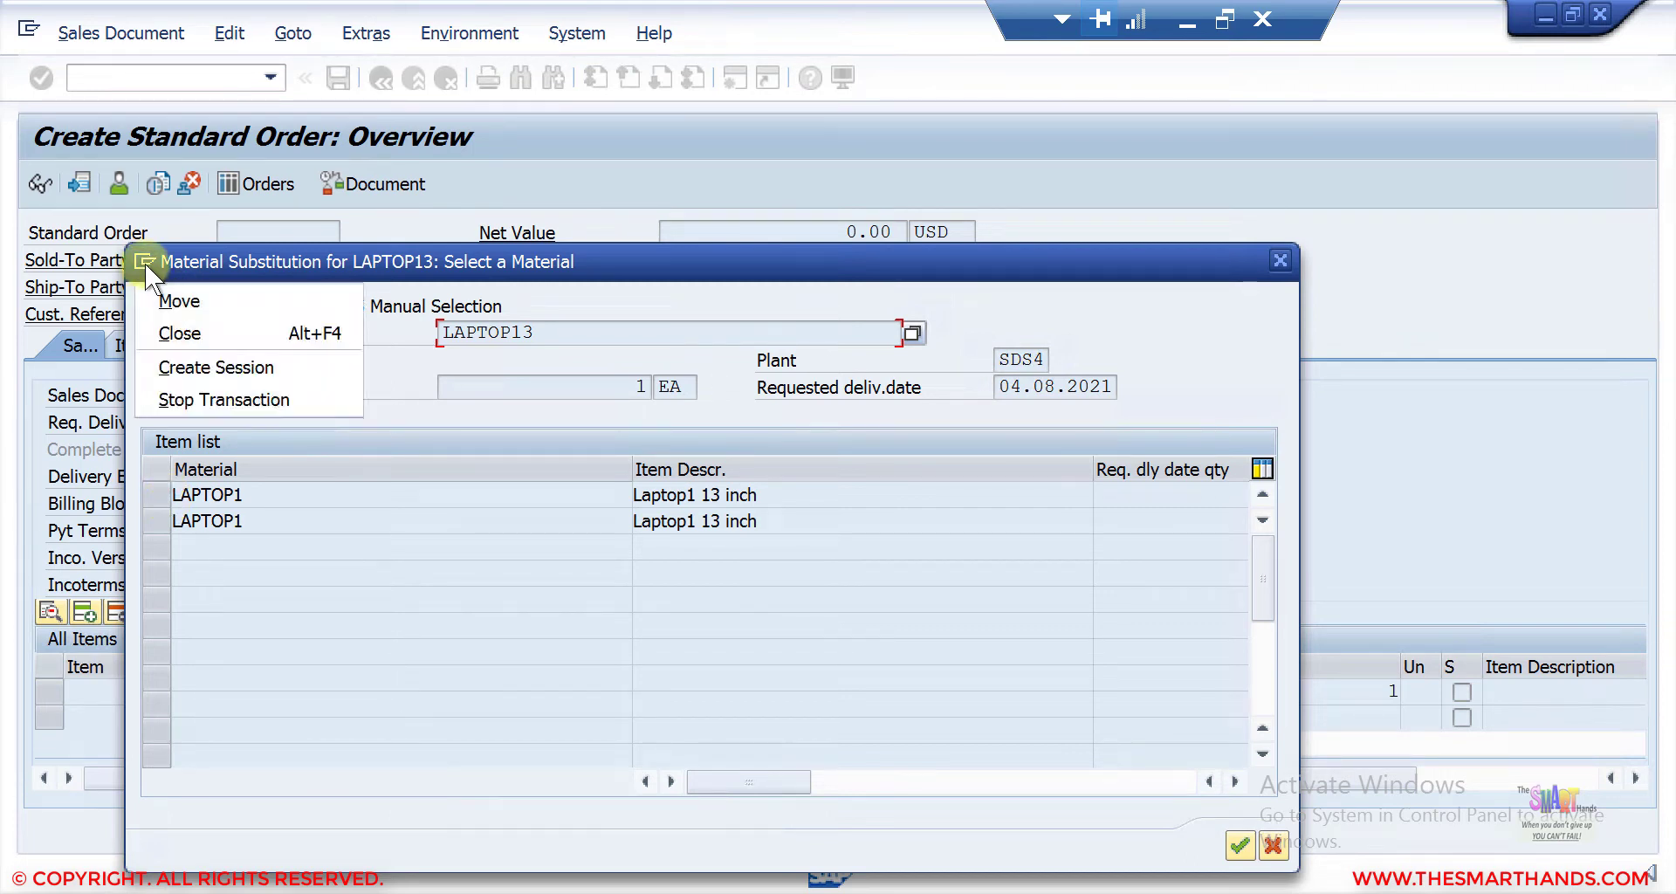
pyautogui.click(207, 370)
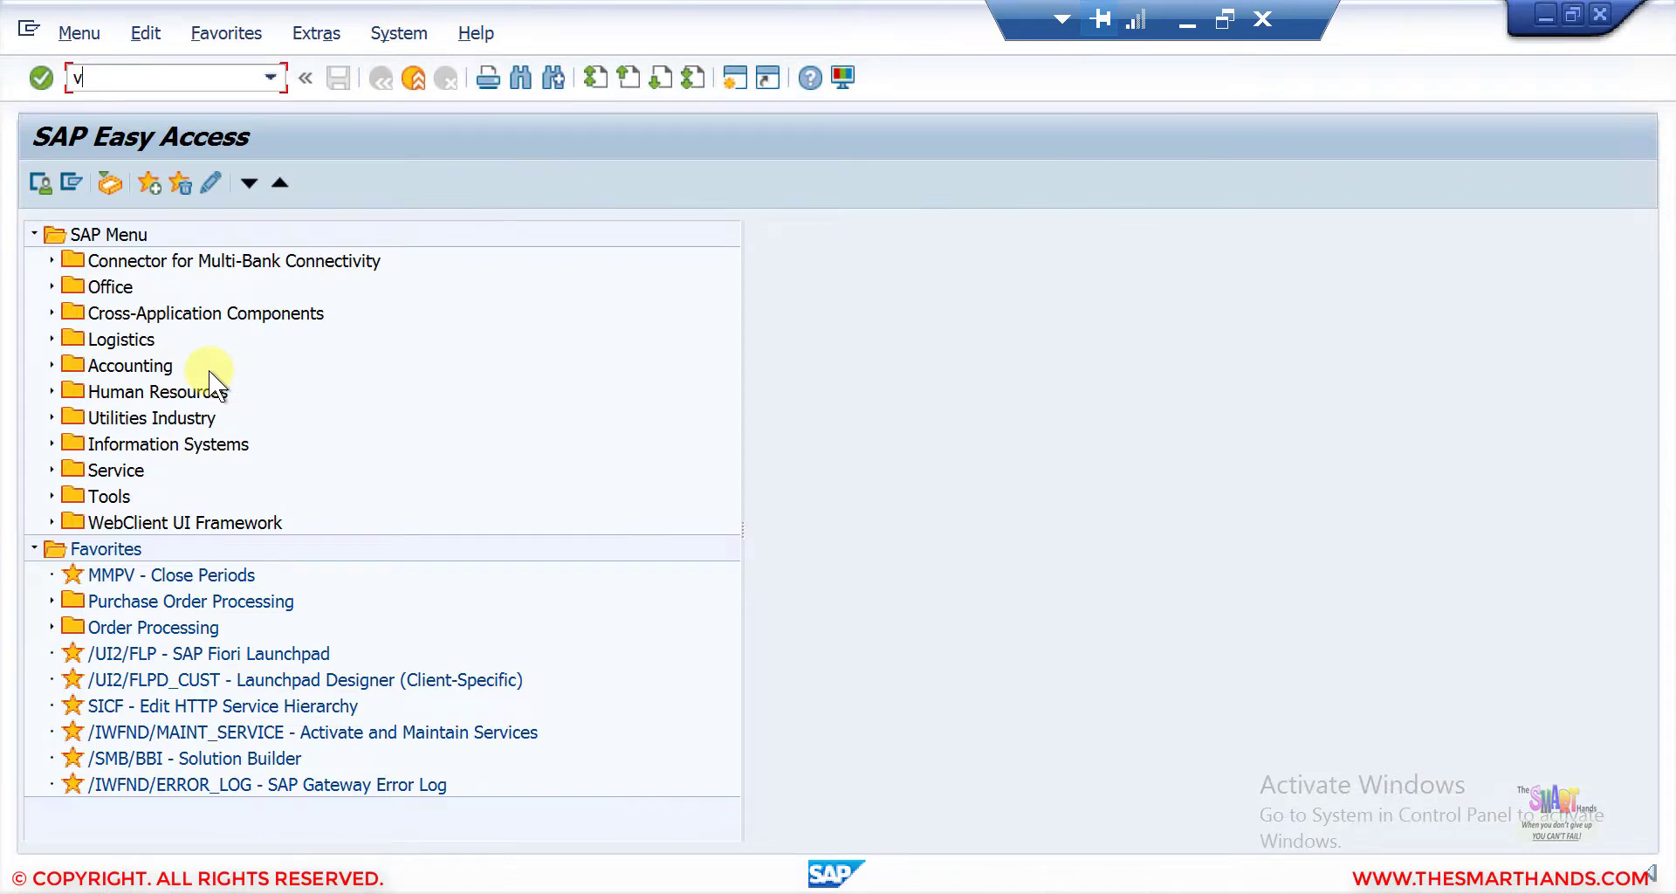
pyautogui.write('vb12')
pyautogui.press('Return')
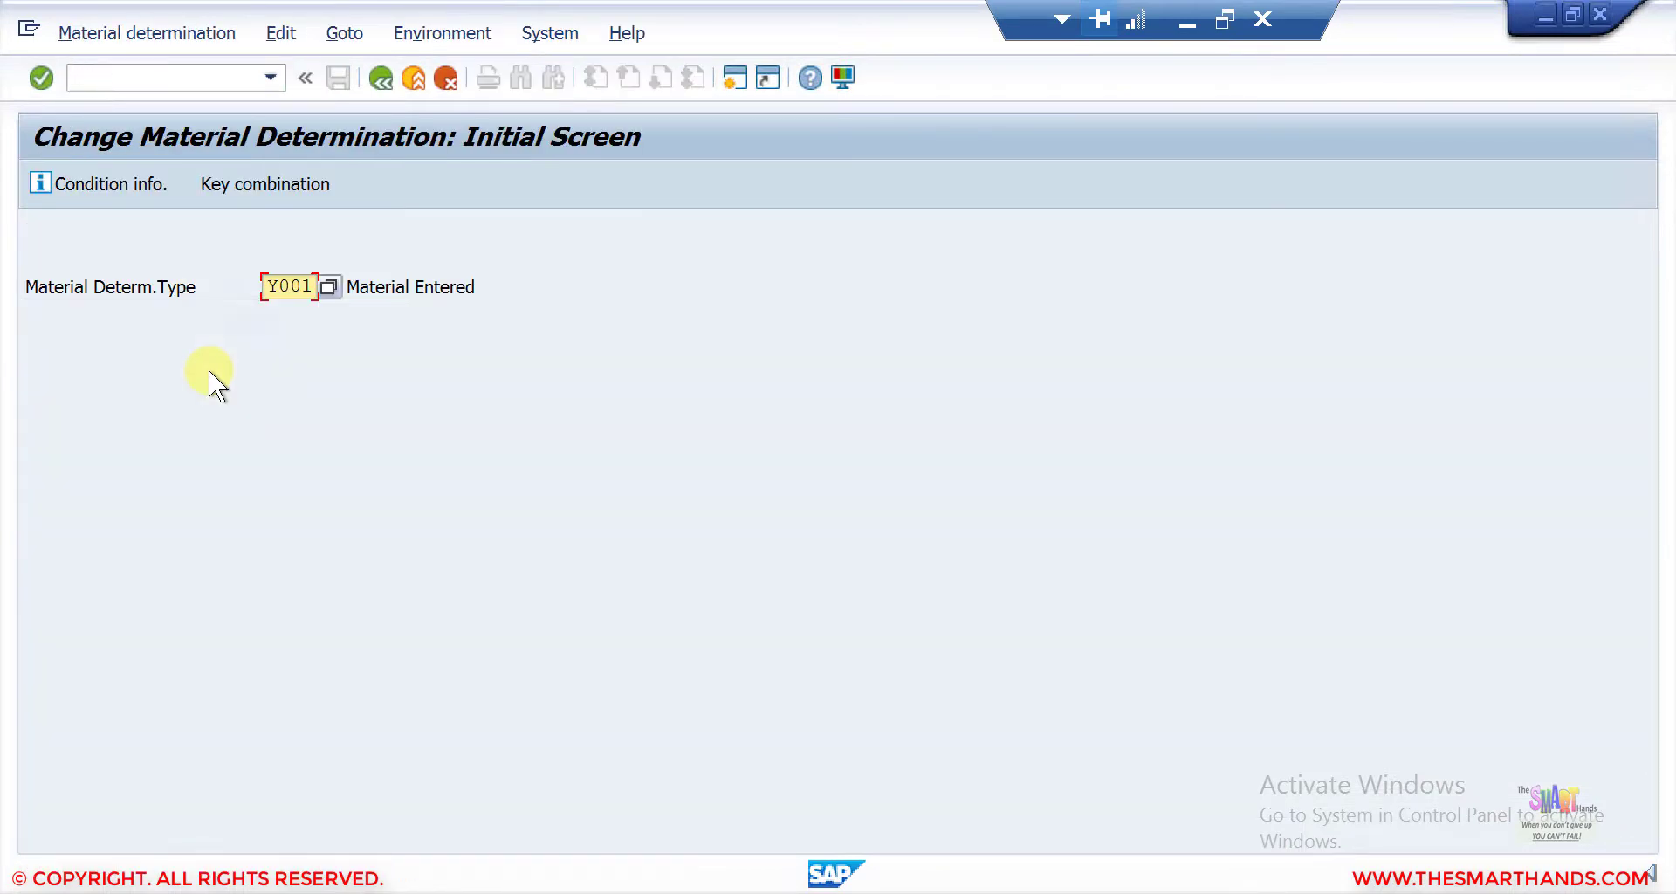
# Step: Open the Y001 record of LAPTOP13, examine its alternative materials, and return to the sales order session
pyautogui.press('Return')
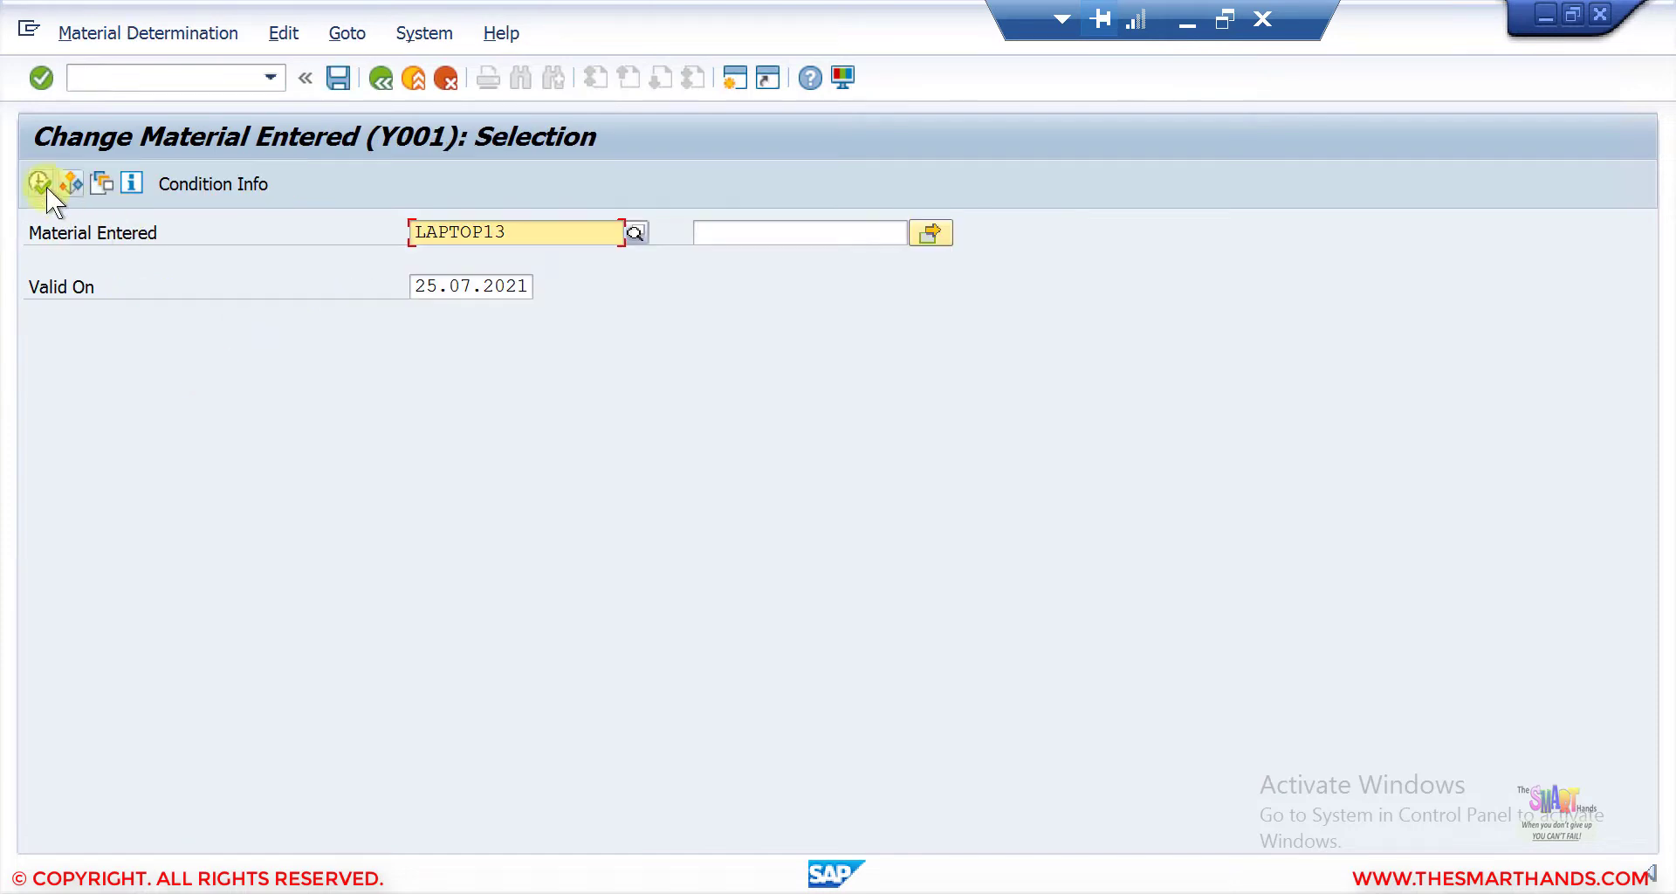
pyautogui.click(46, 187)
pyautogui.click(222, 395)
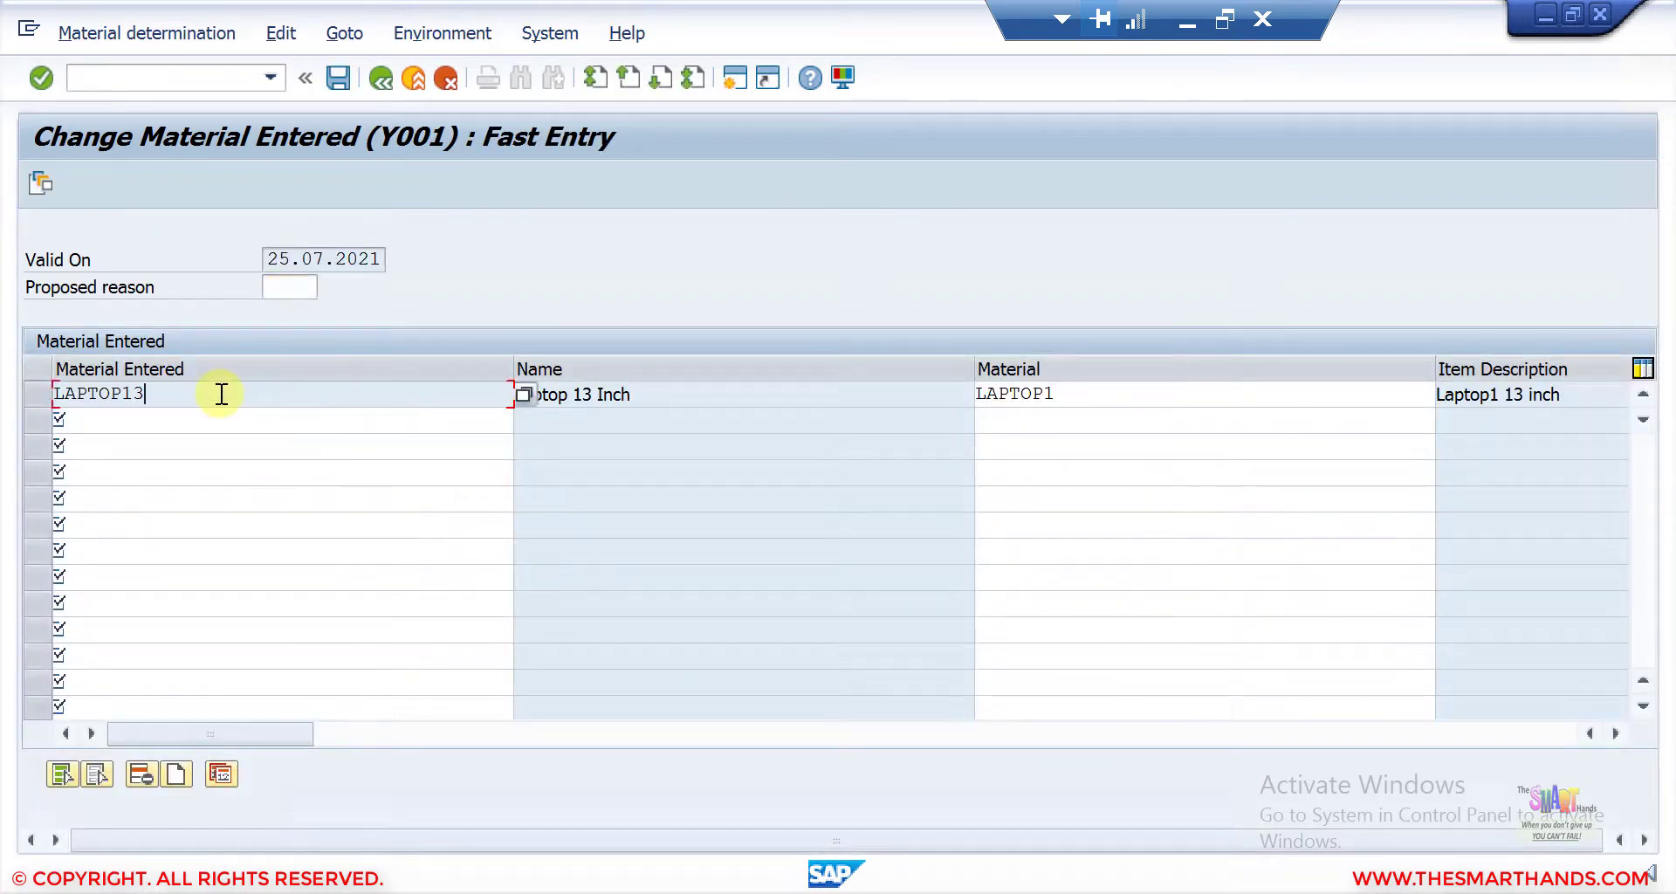
pyautogui.doubleClick(221, 395)
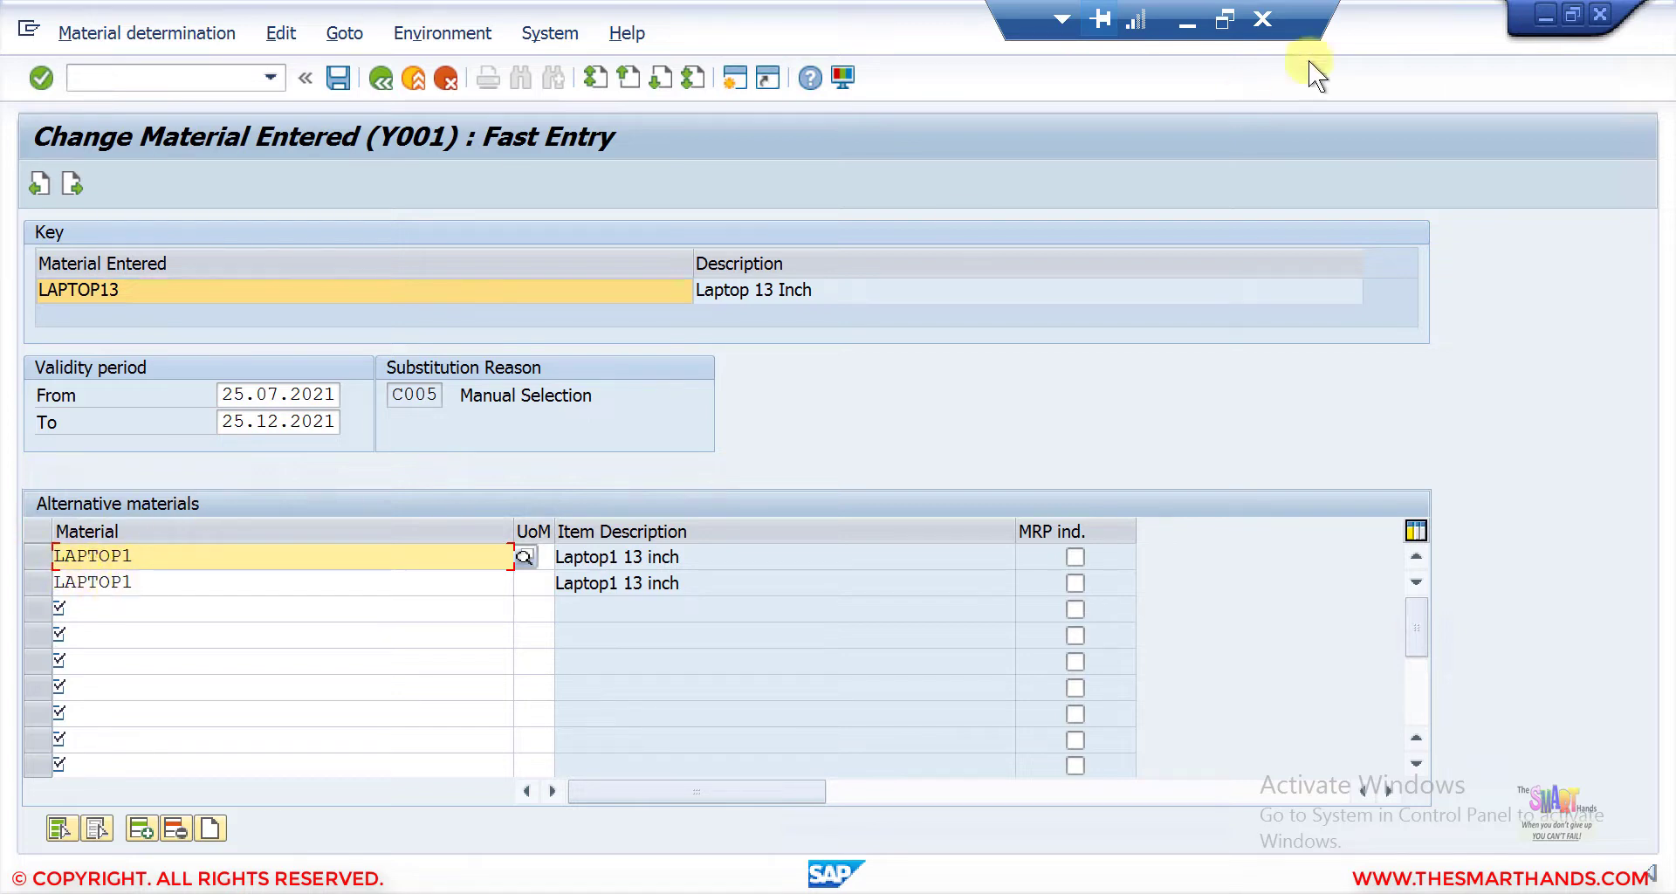
pyautogui.click(1541, 18)
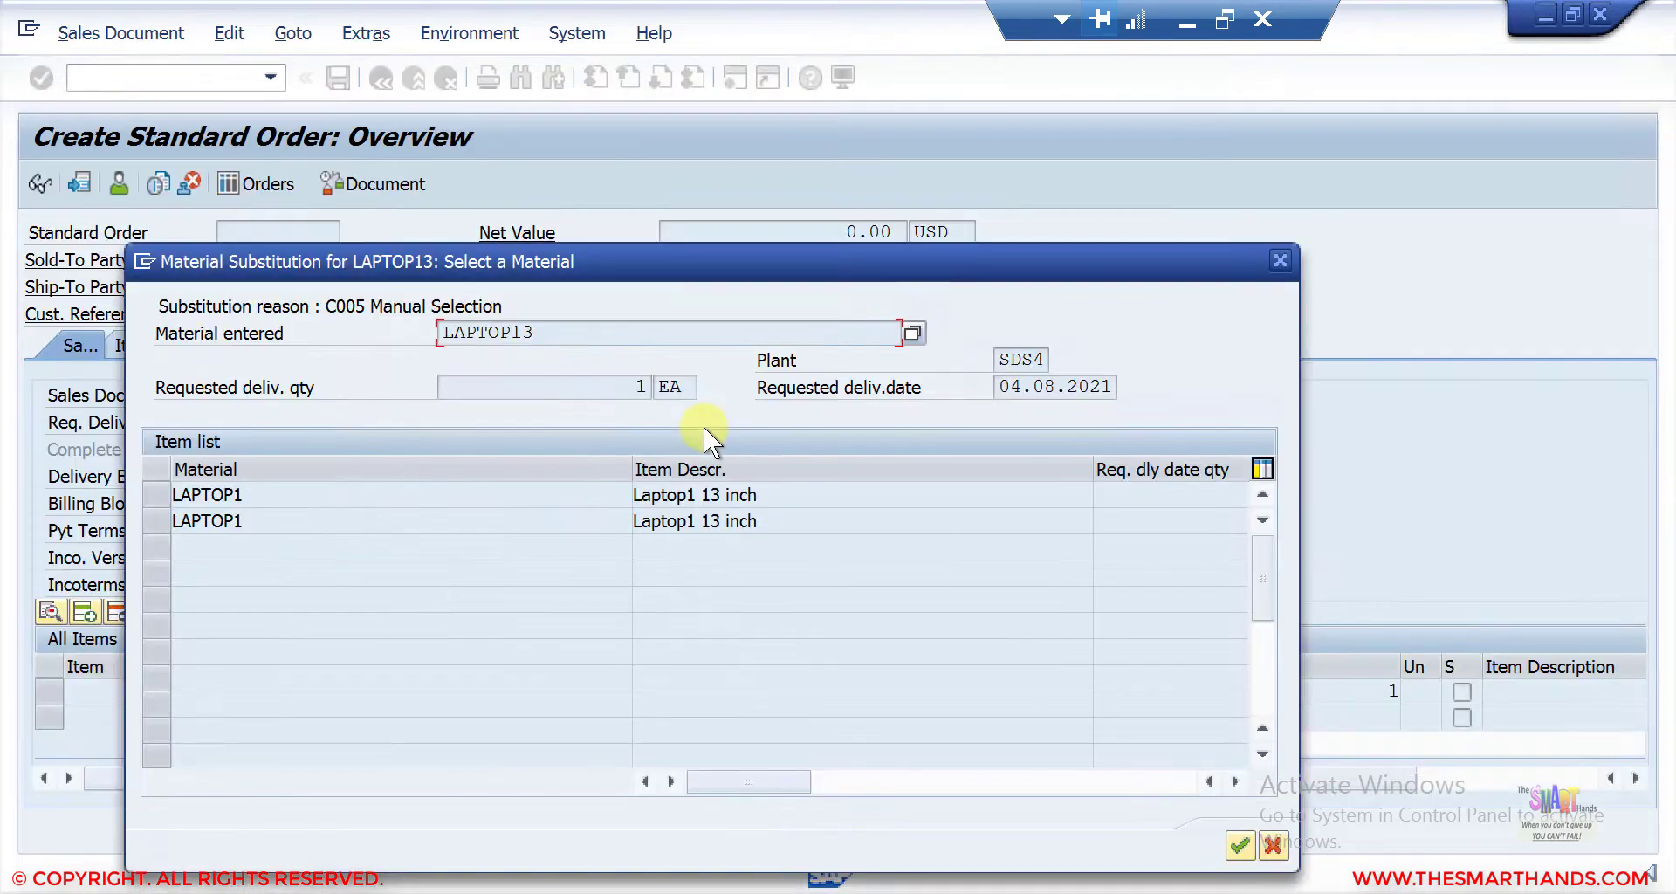
# Step: Try to substitute LAPTOP13 with the first LAPTOP1 entry and read the details of the error message
pyautogui.click(166, 496)
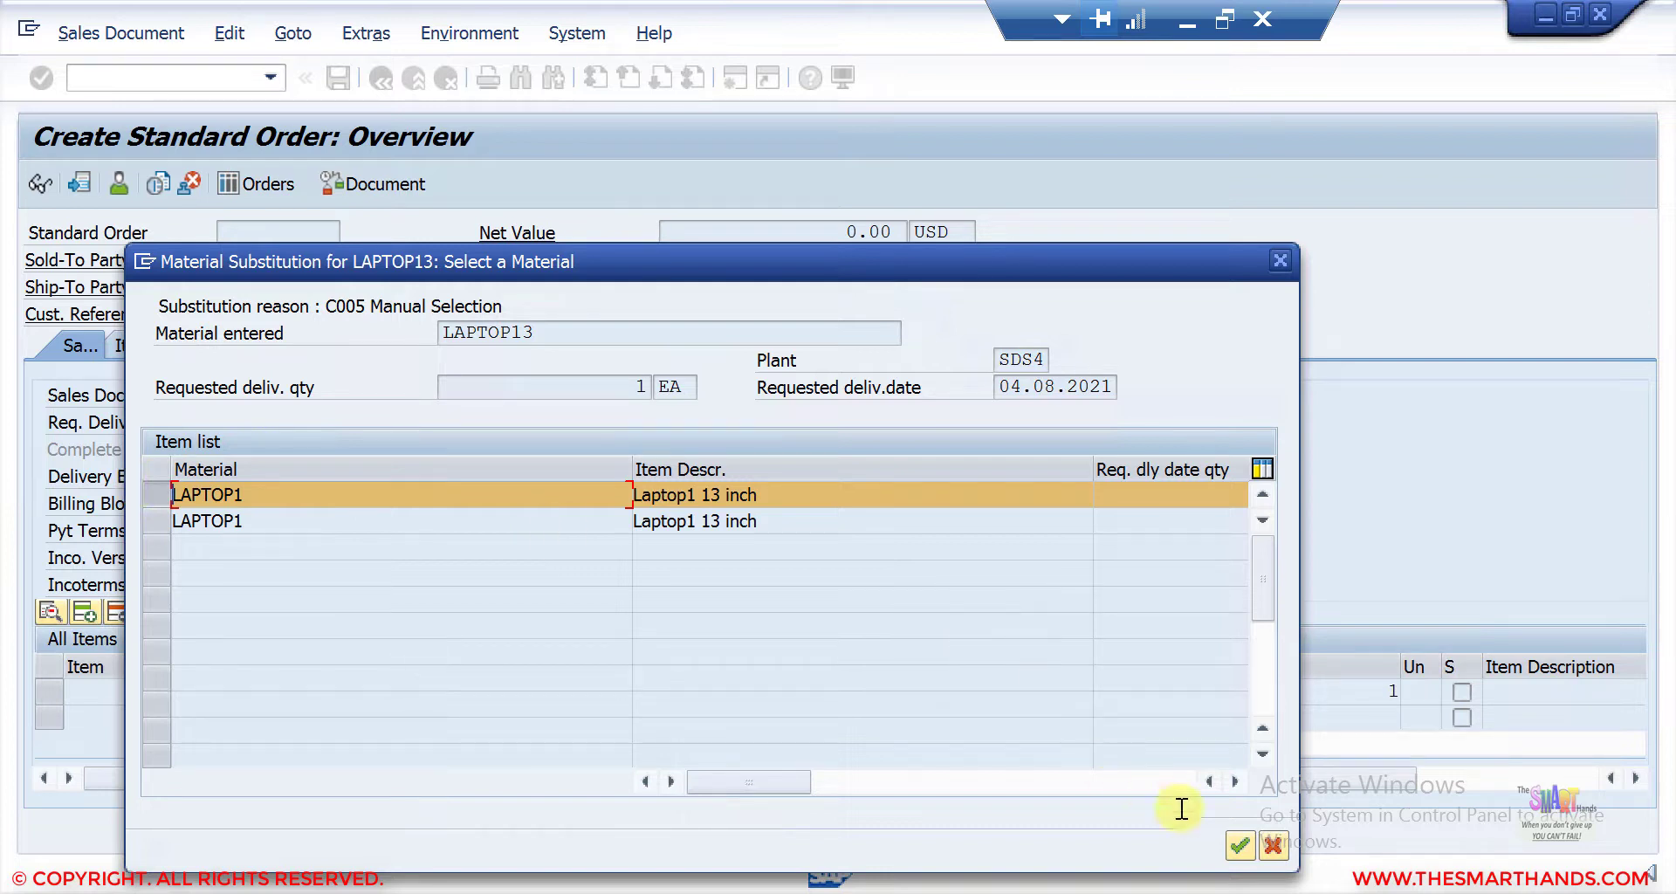
pyautogui.click(1239, 847)
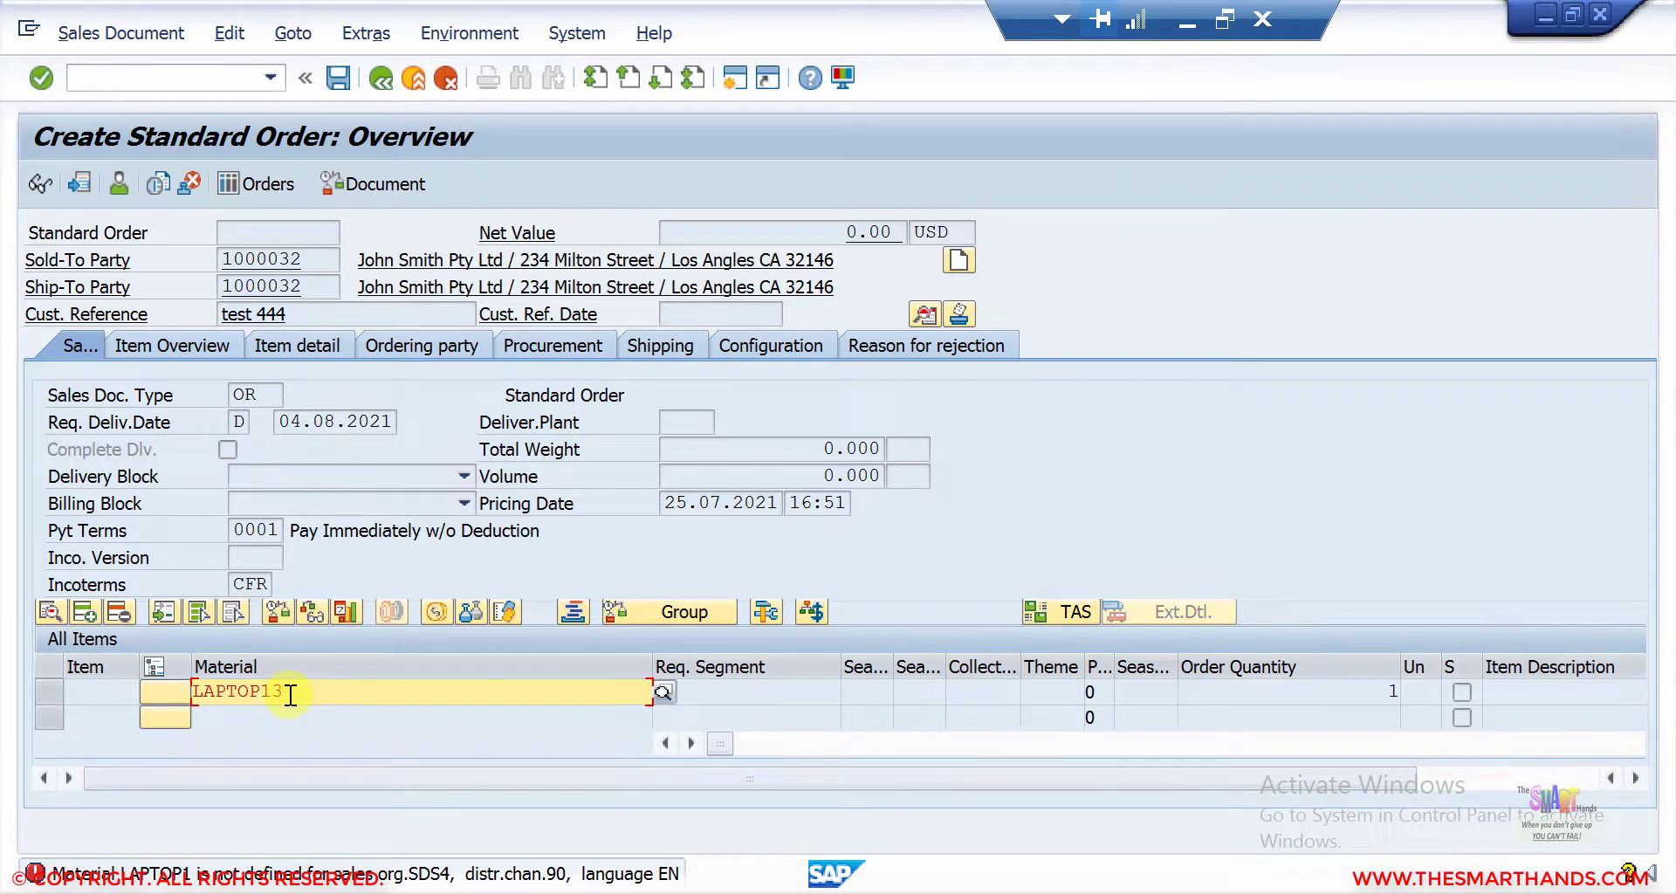
pyautogui.doubleClick(632, 274)
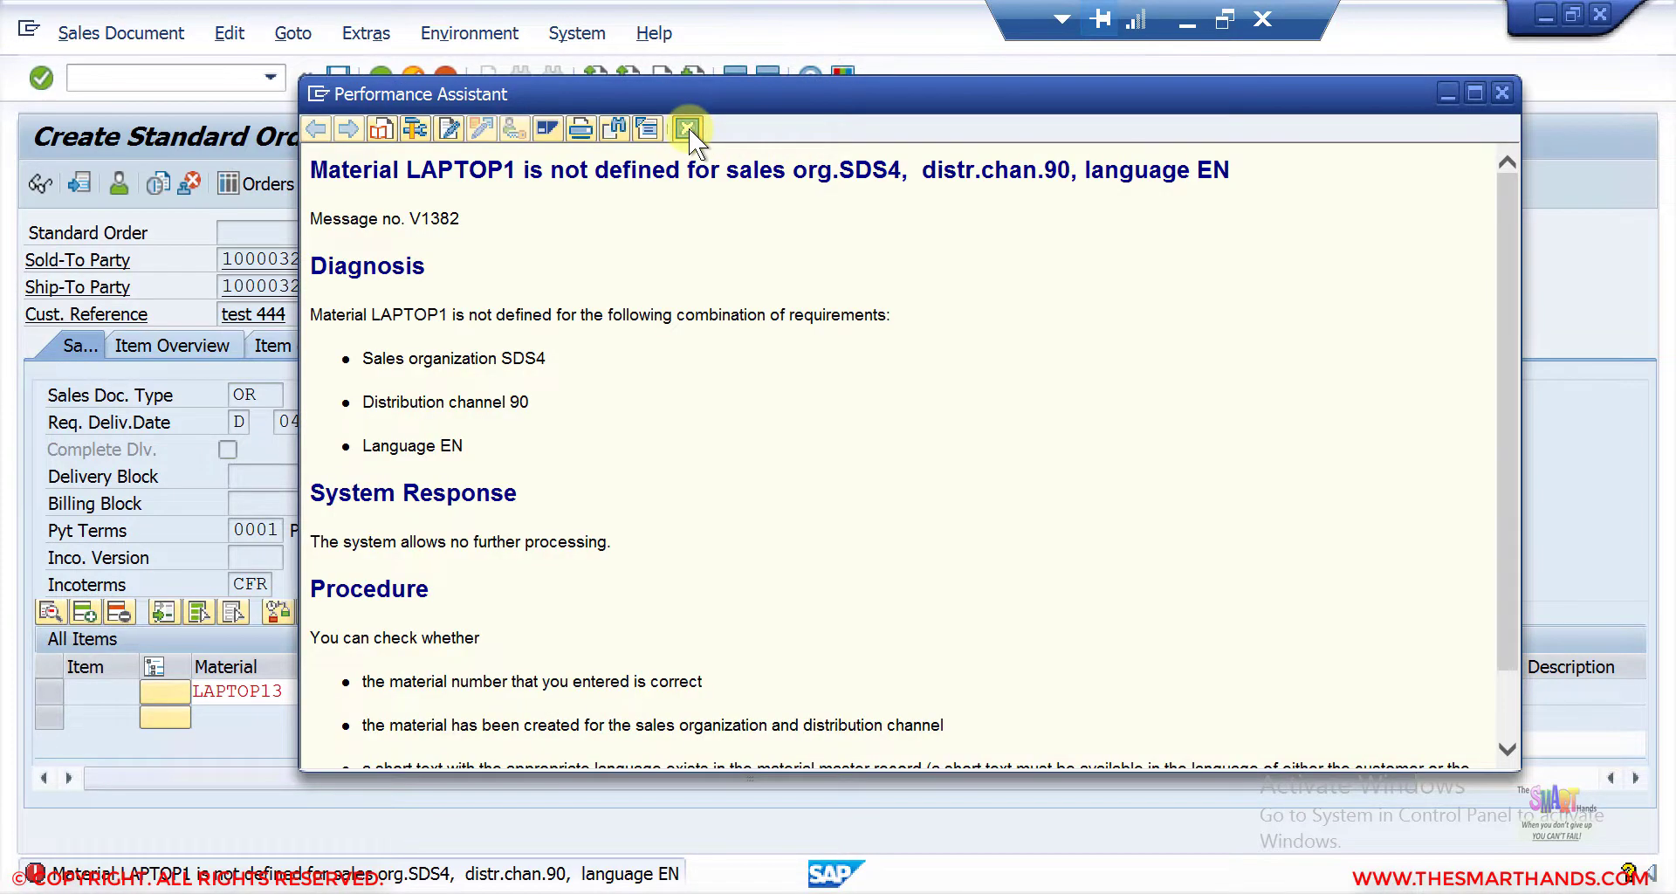
pyautogui.click(689, 128)
# Step: Start material creation for LAPTOP1 with LAPTOP13 as the copy-from material, accepting the proposed views and organizational levels
pyautogui.click(192, 79)
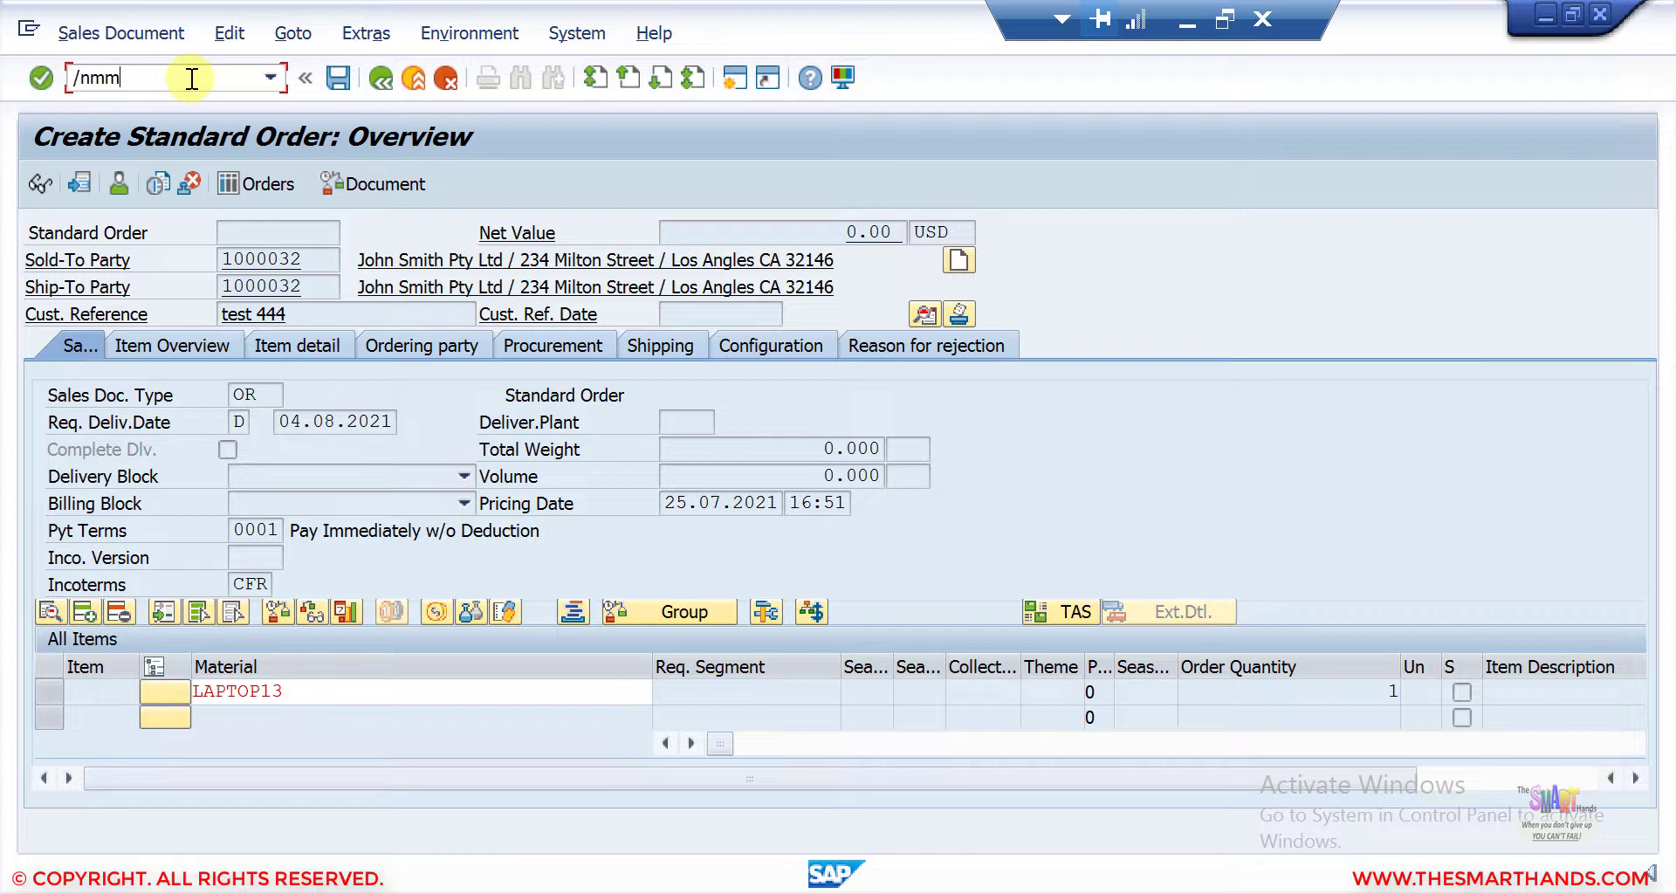
pyautogui.press('Return')
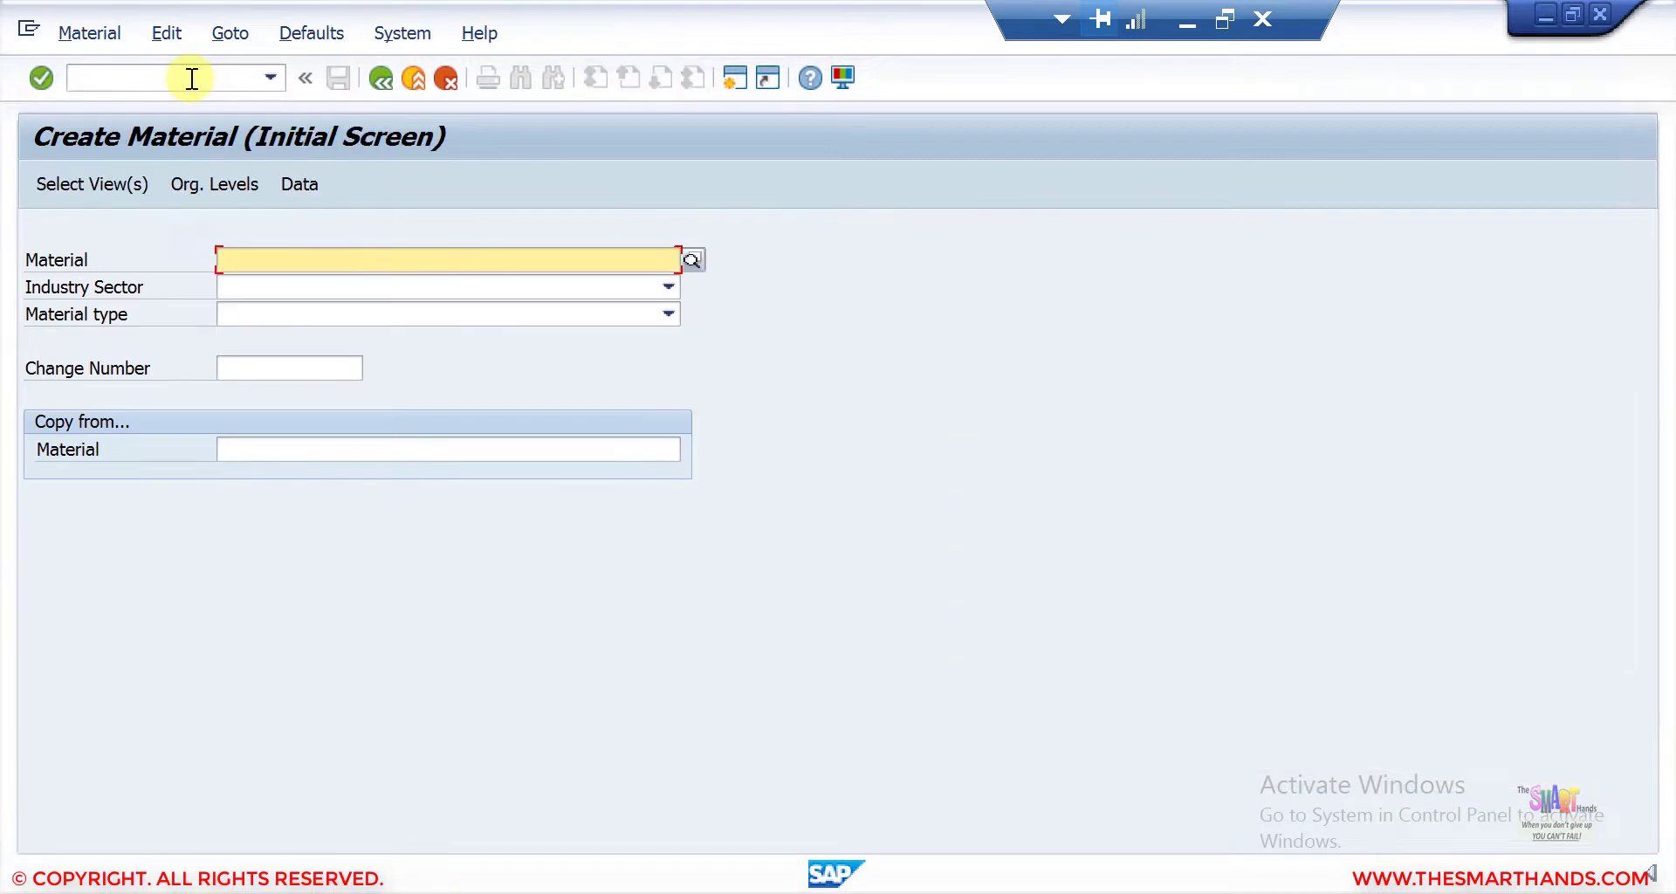
pyautogui.write('laptop1')
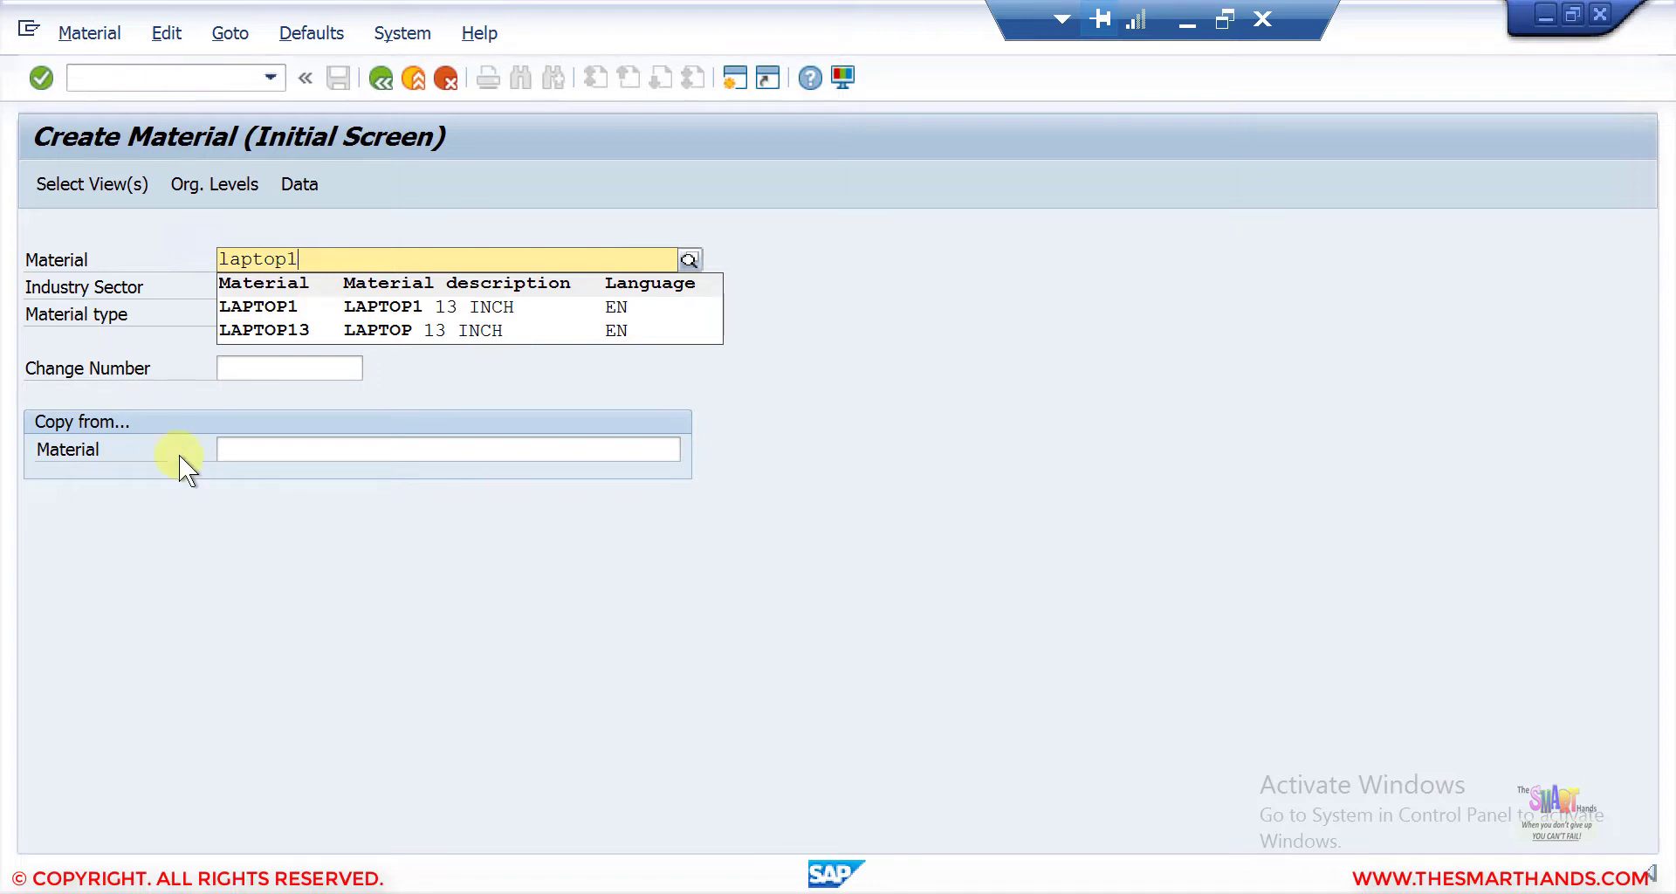
pyautogui.click(237, 451)
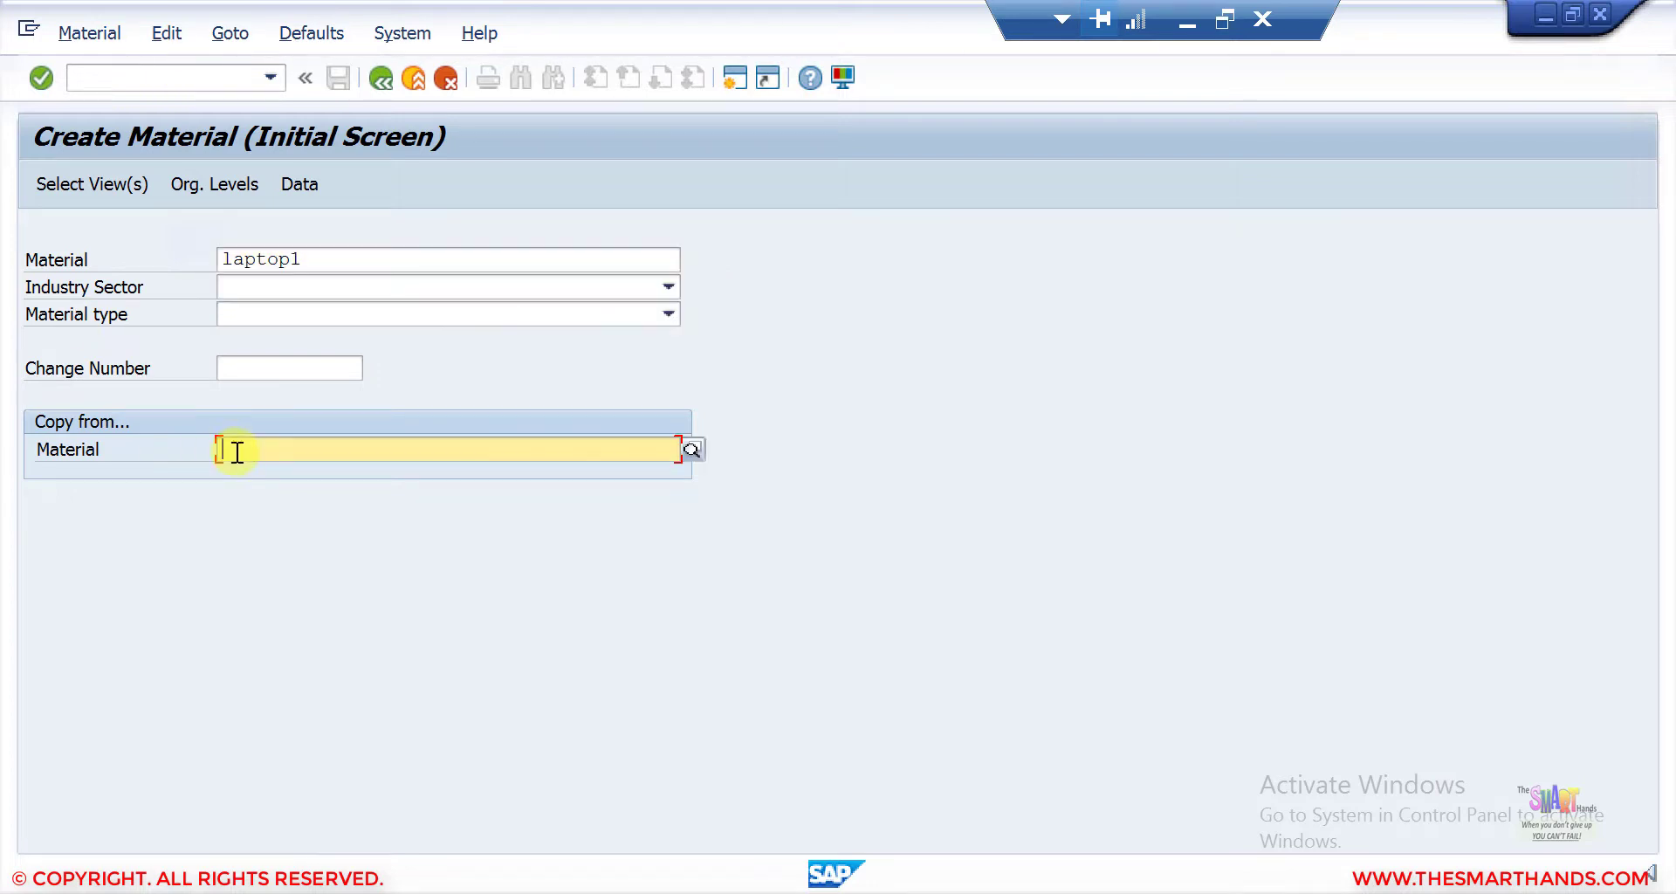
pyautogui.write('laptop13')
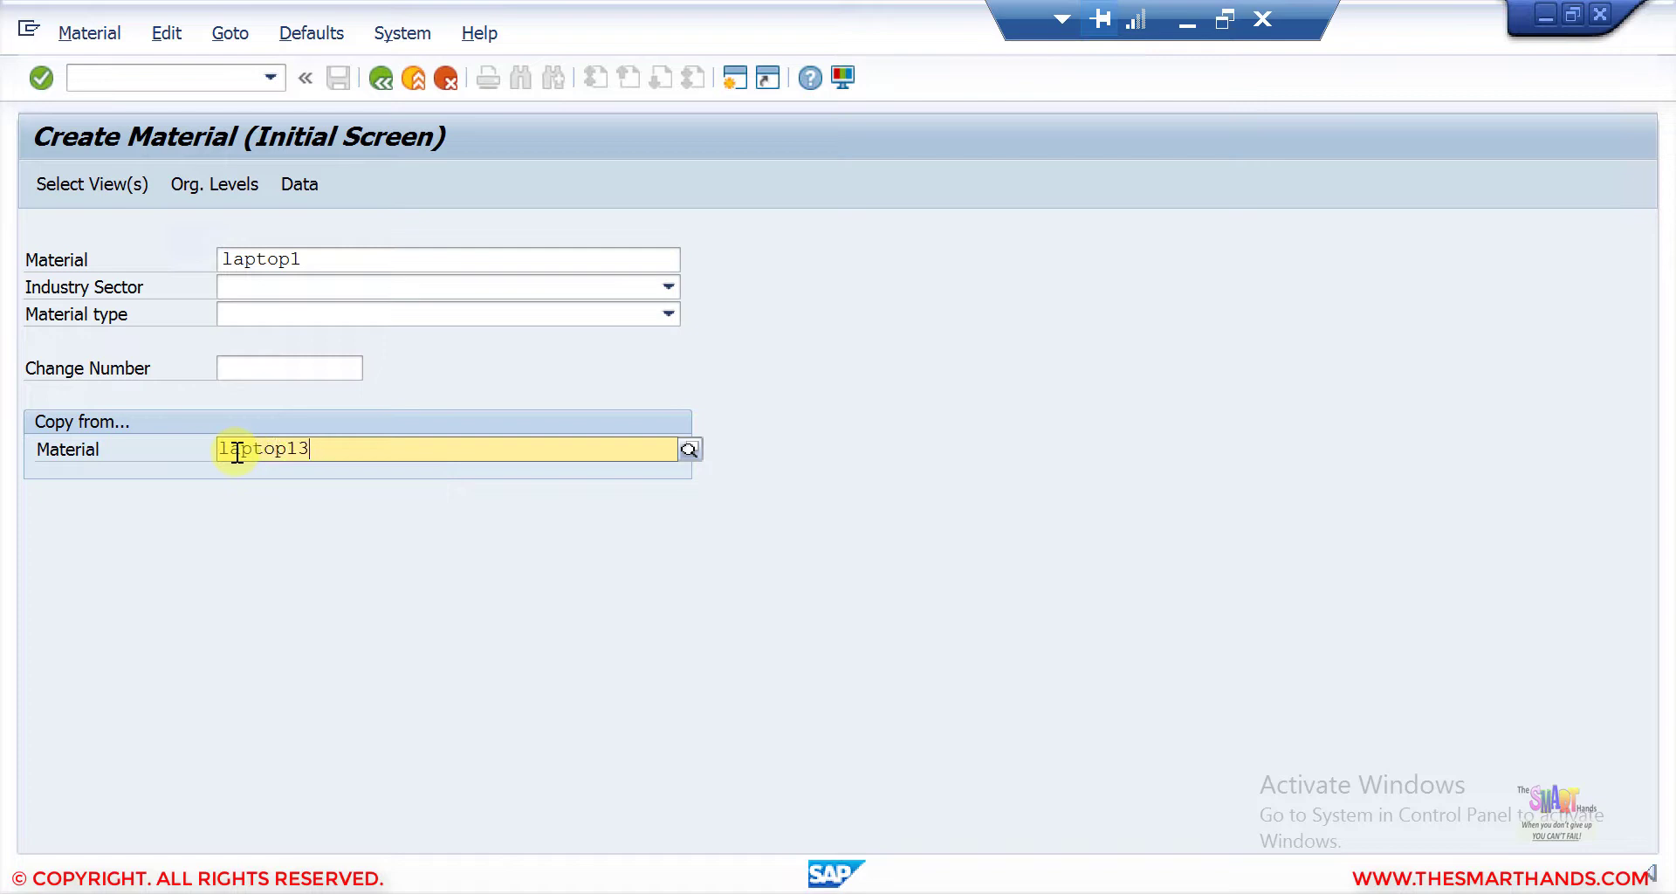
pyautogui.press('Return')
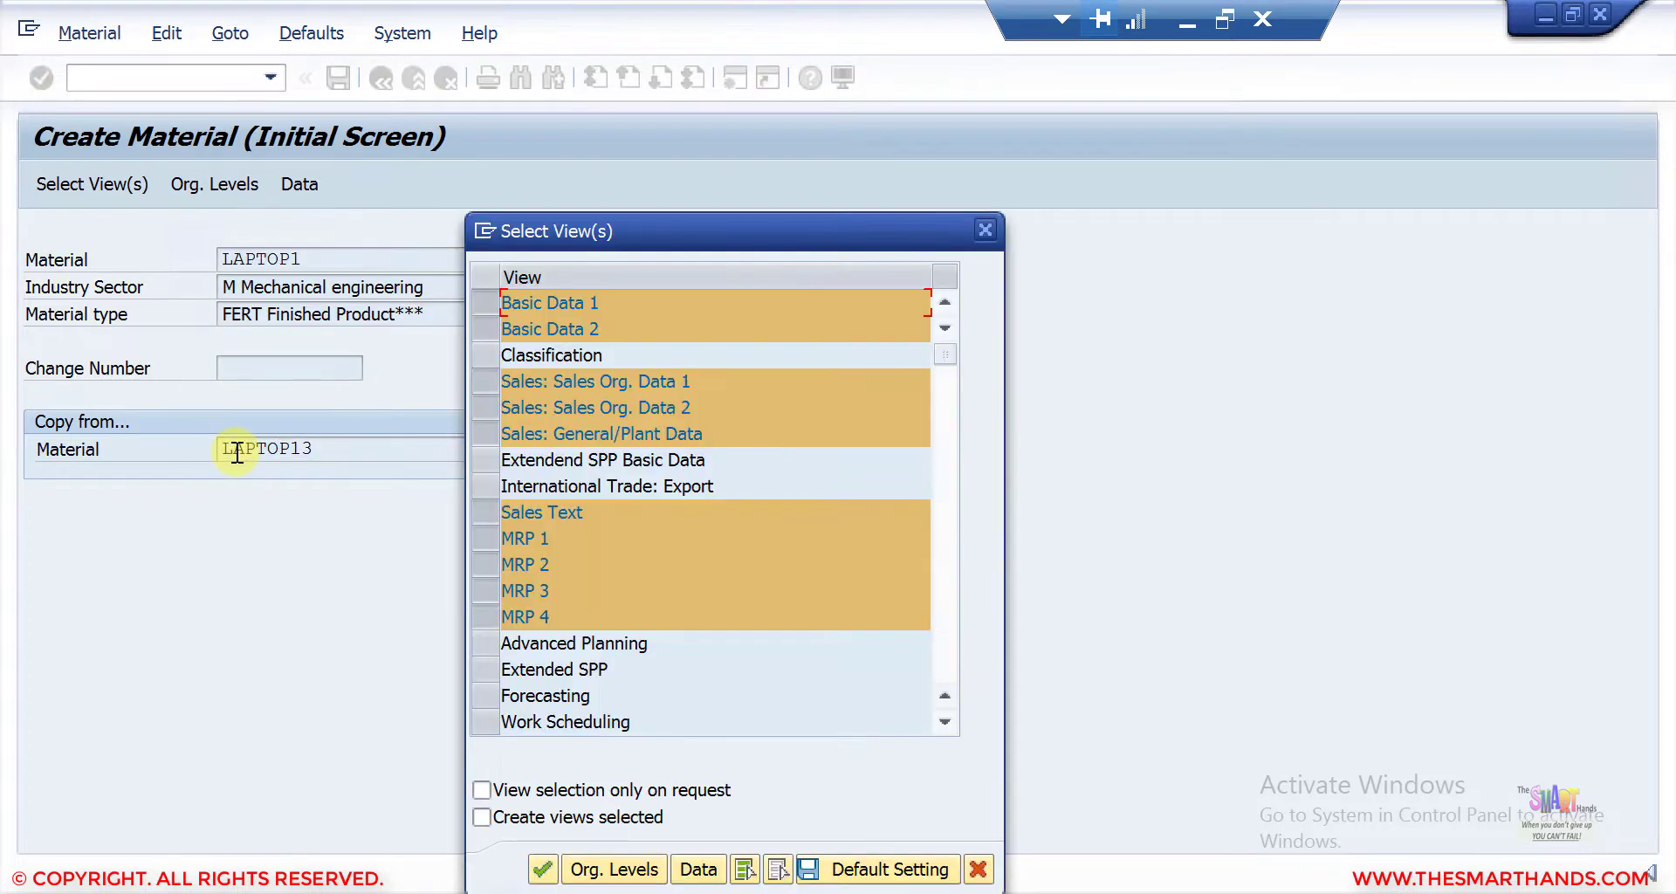
pyautogui.press('Return')
pyautogui.press('Return')
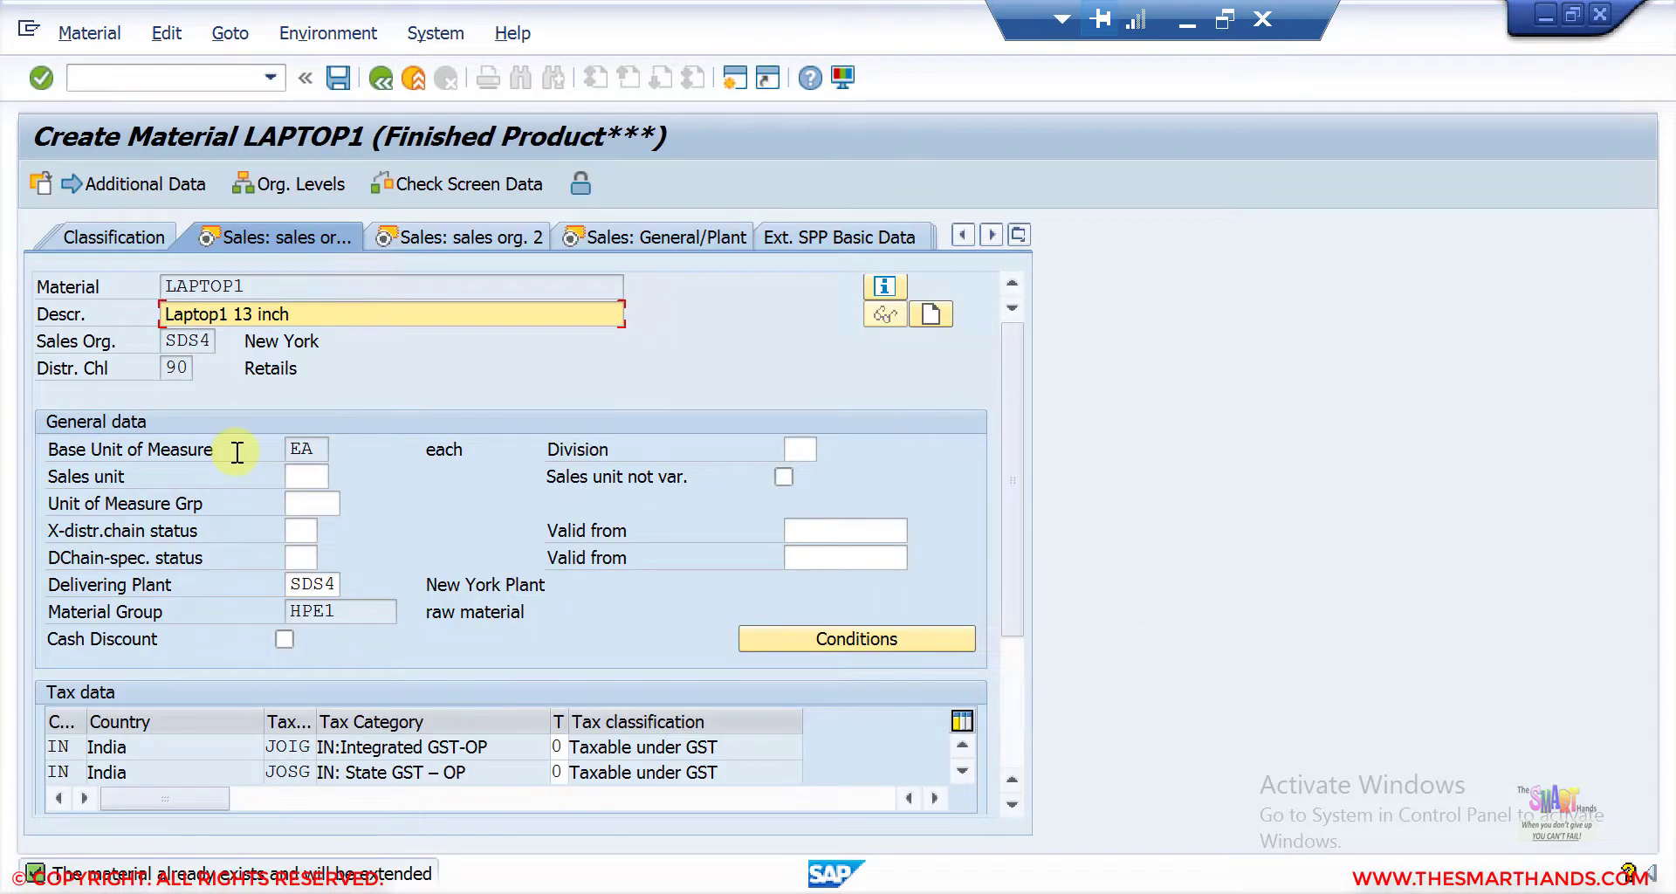
# Step: Accept the sales organization and general/plant data of LAPTOP1 for sales organization SDS4, distribution channel 90
pyautogui.press('Return')
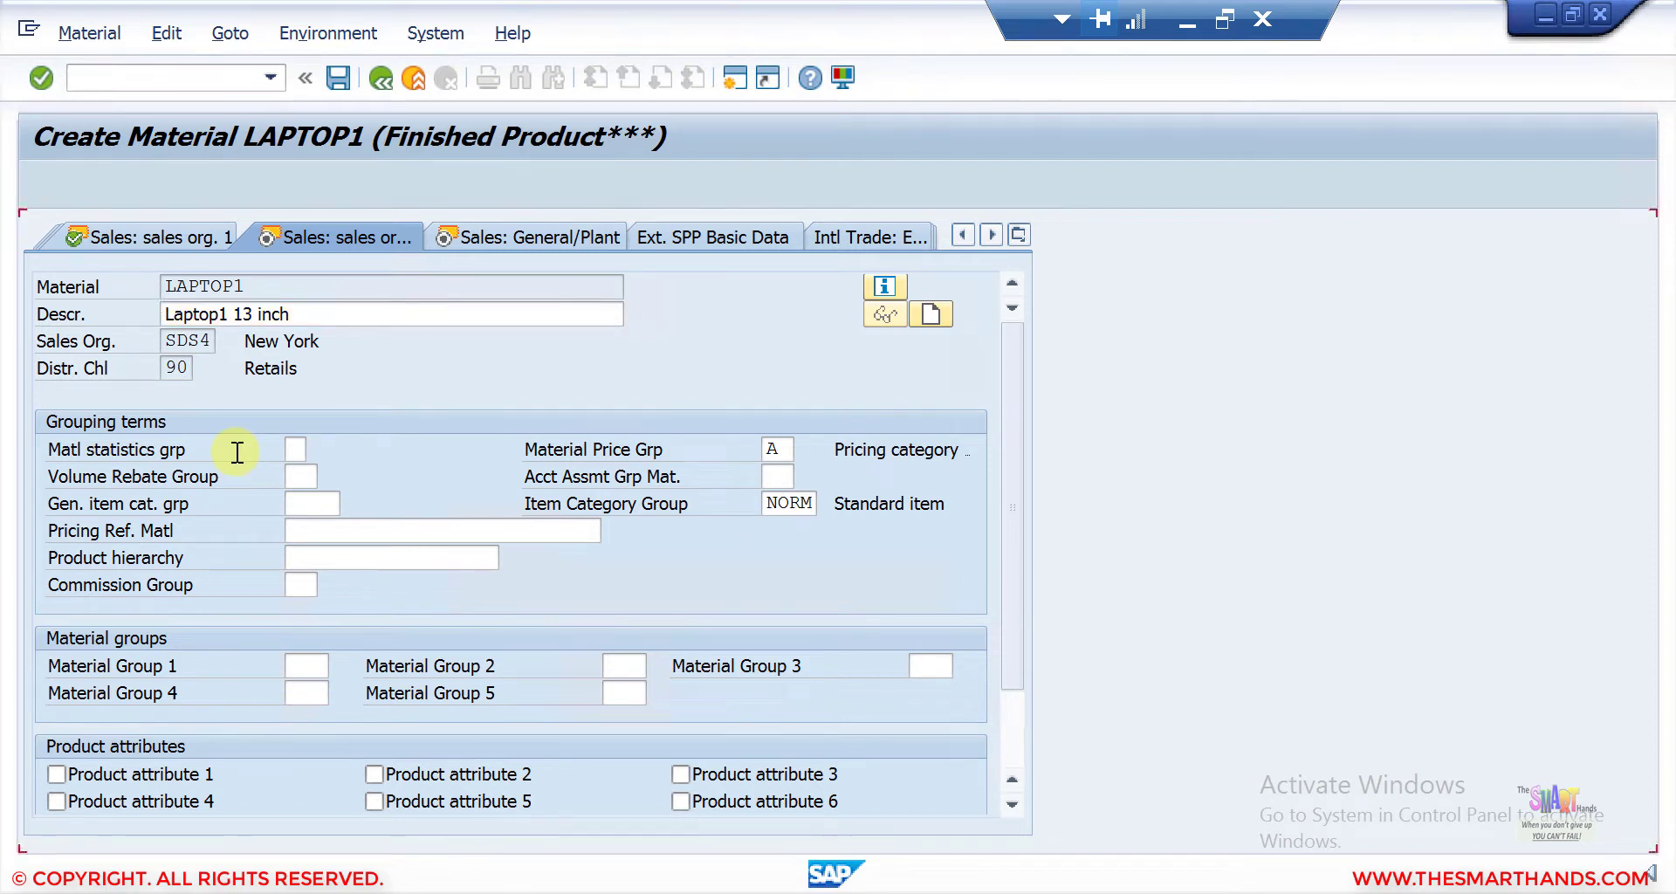
pyautogui.press('Return')
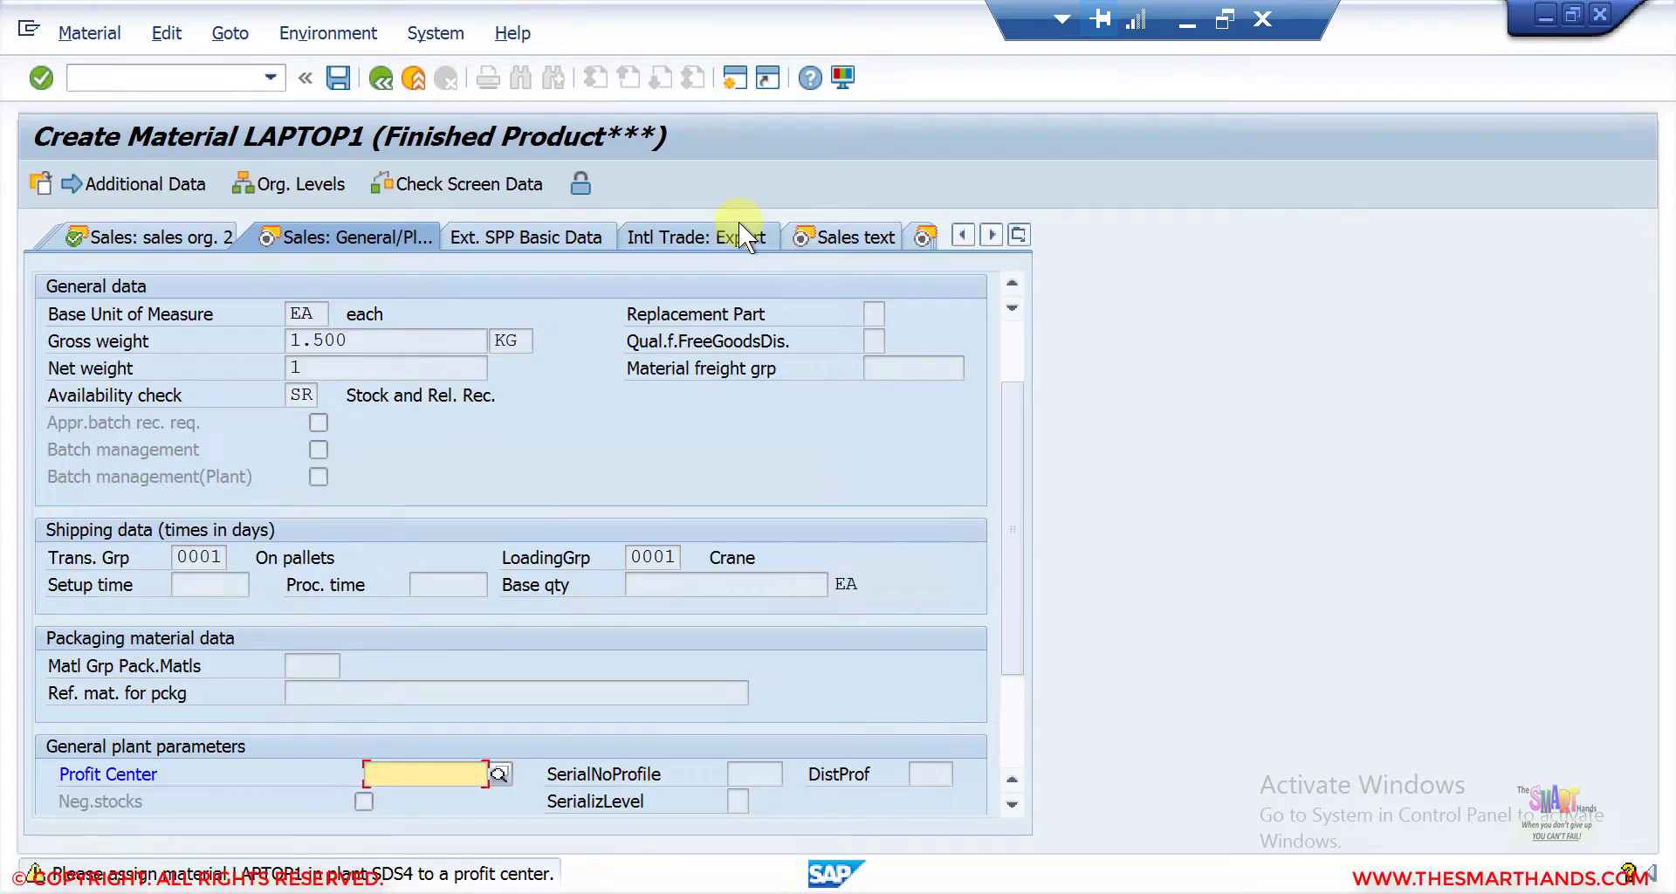
pyautogui.press('Return')
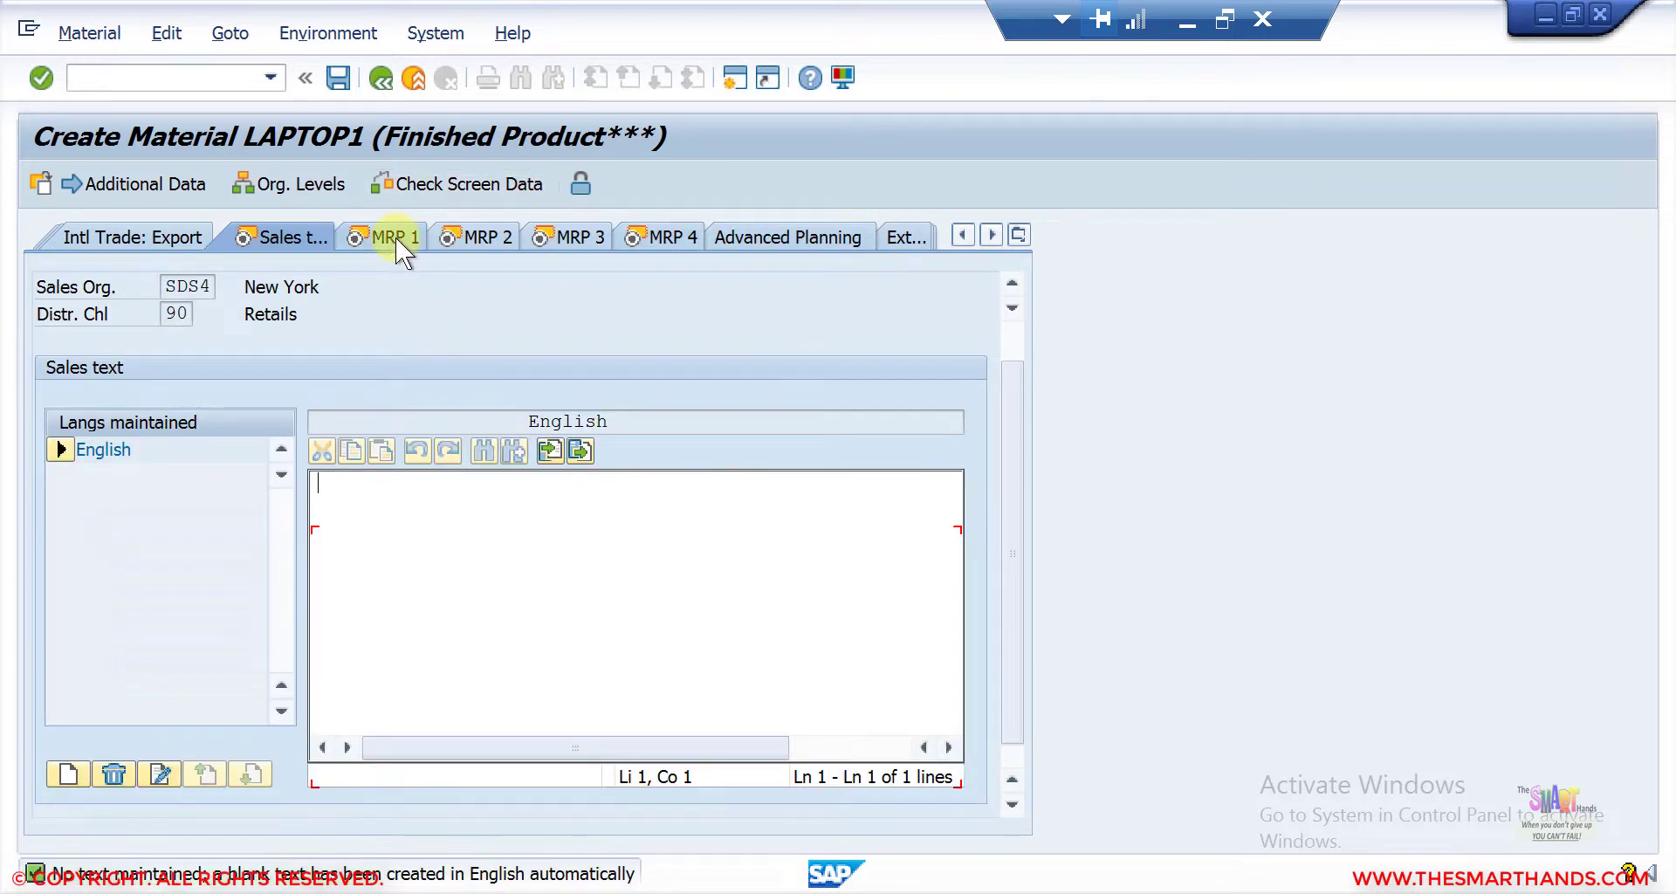
# Step: Step through the MRP 1 to MRP 4 views of LAPTOP1 for plant SDS4, acknowledge the warnings, and complete the material extension
pyautogui.click(396, 237)
pyautogui.press('Return')
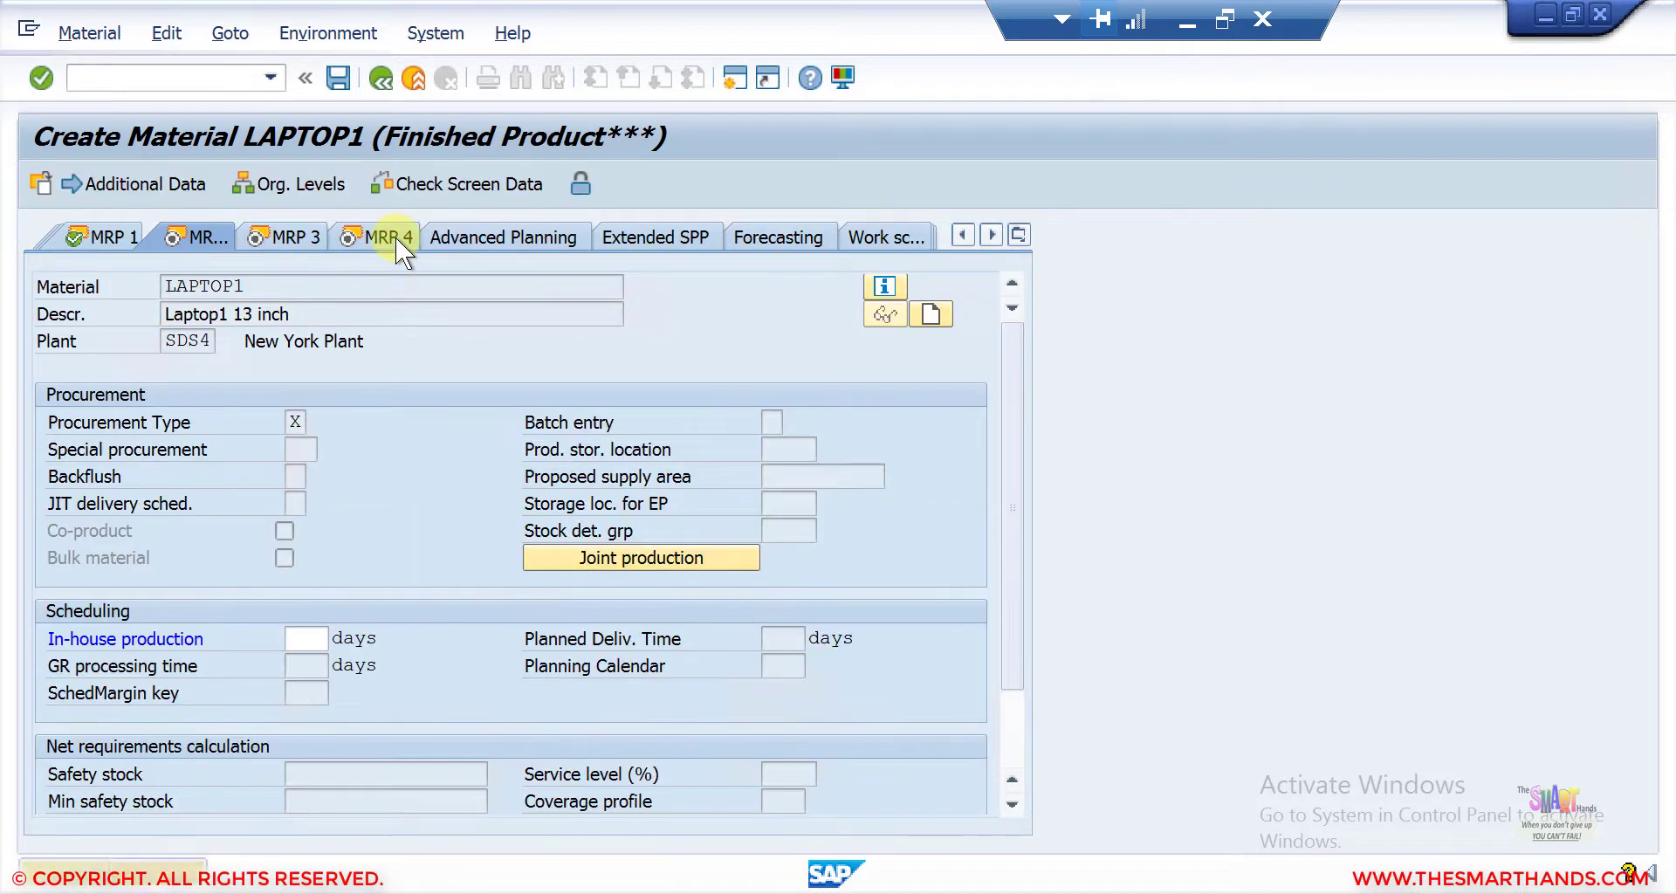
pyautogui.press('Return')
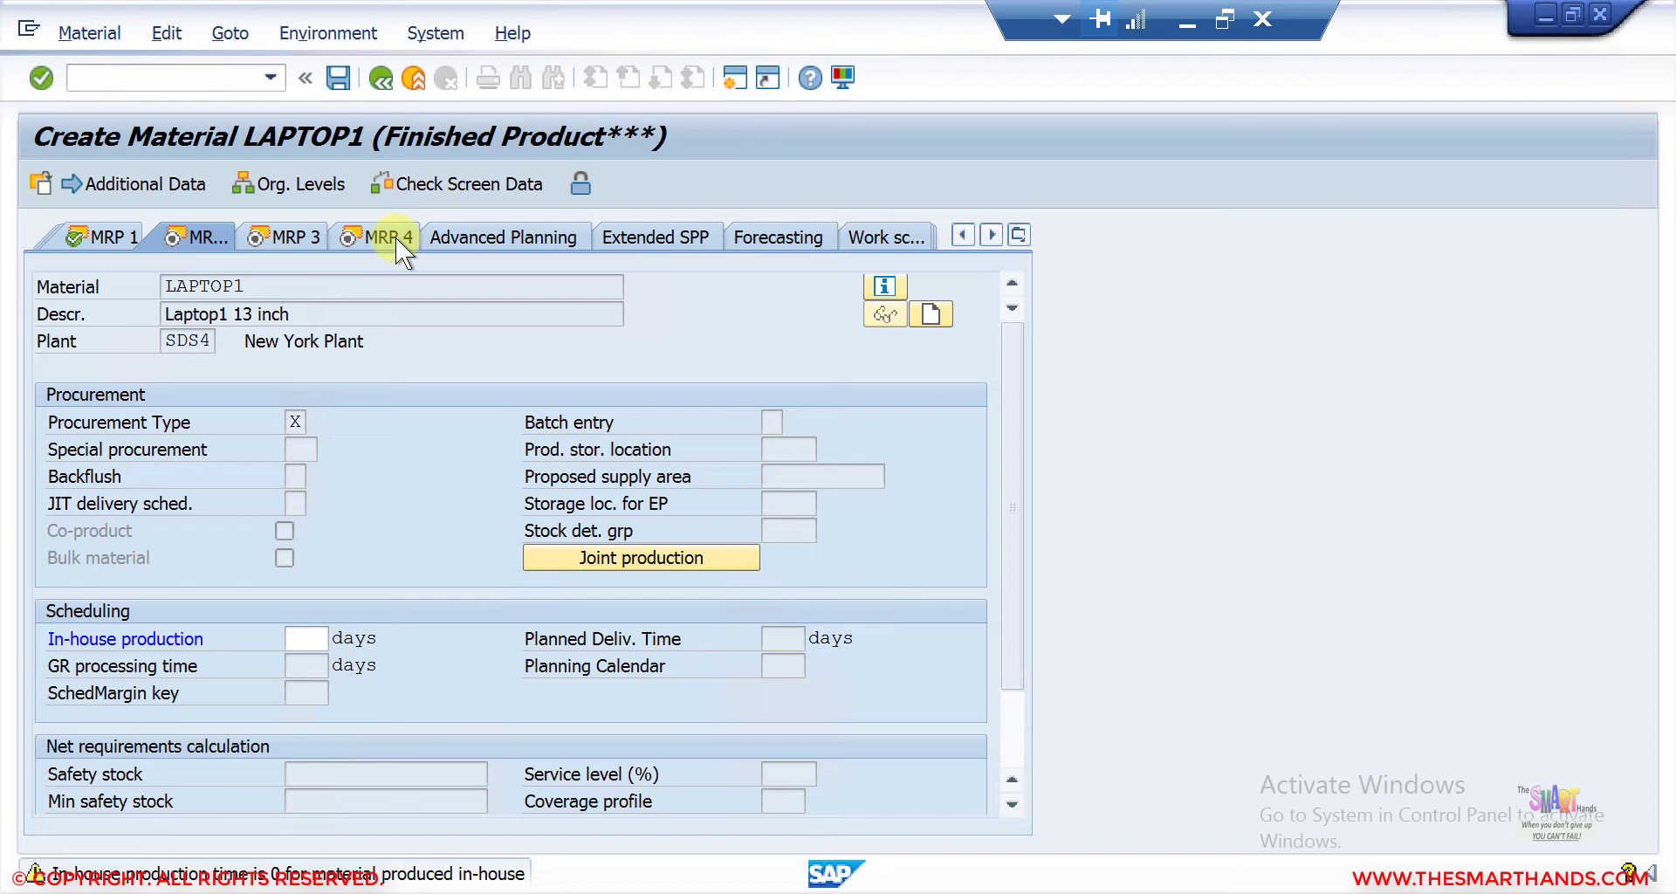
pyautogui.press('Return')
pyautogui.press('Return')
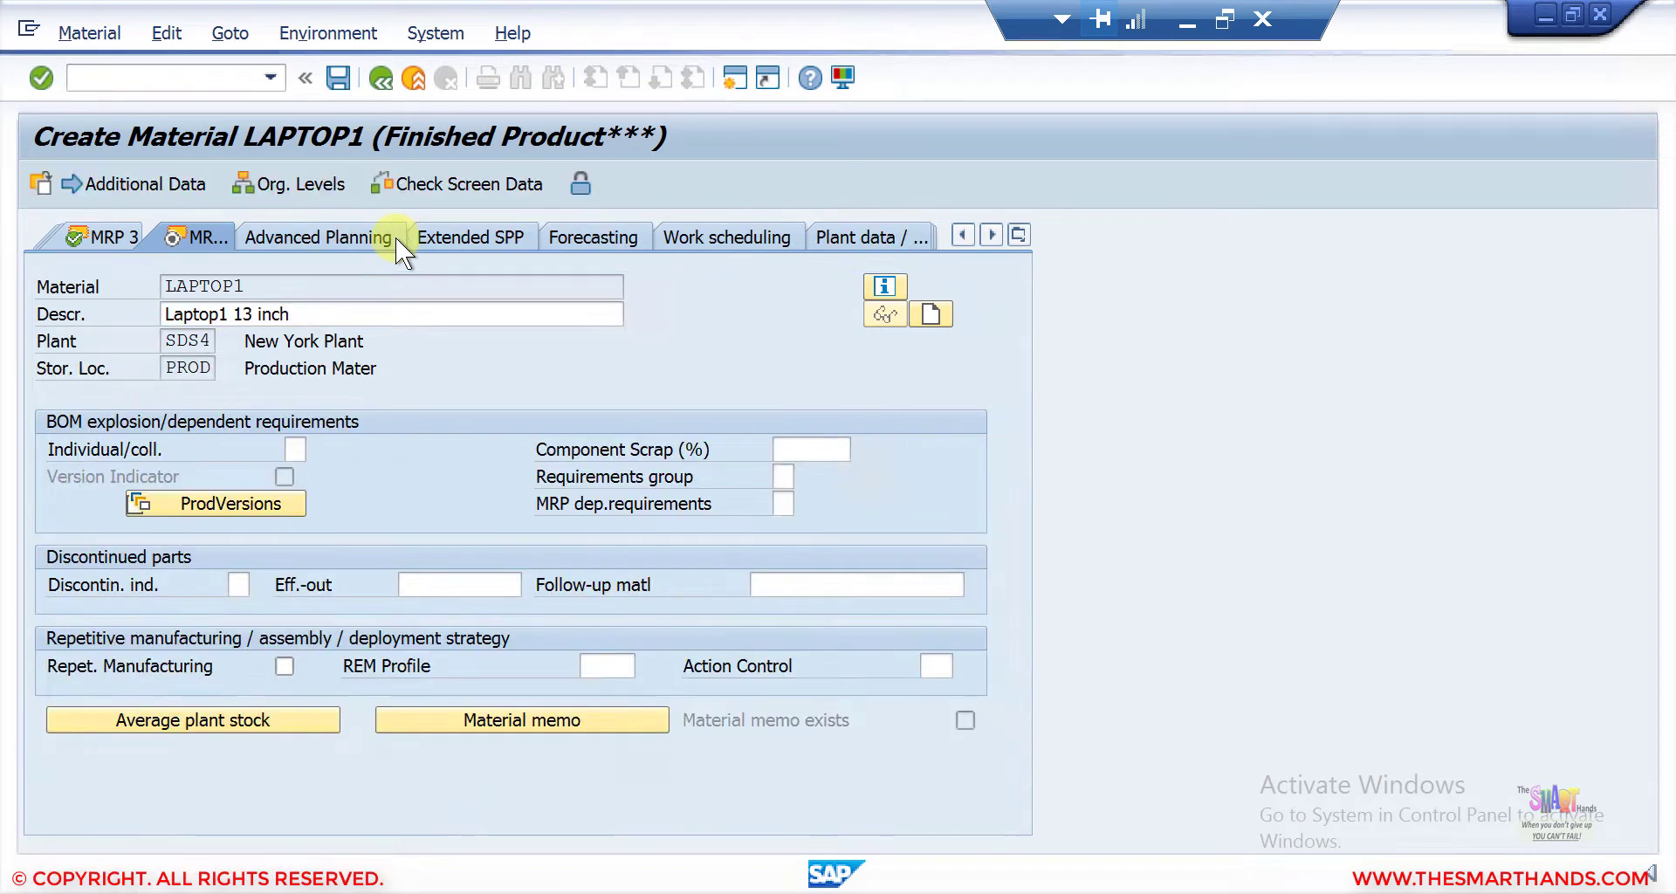
pyautogui.press('Return')
pyautogui.press('Return')
pyautogui.press('Return')
pyautogui.press('Return')
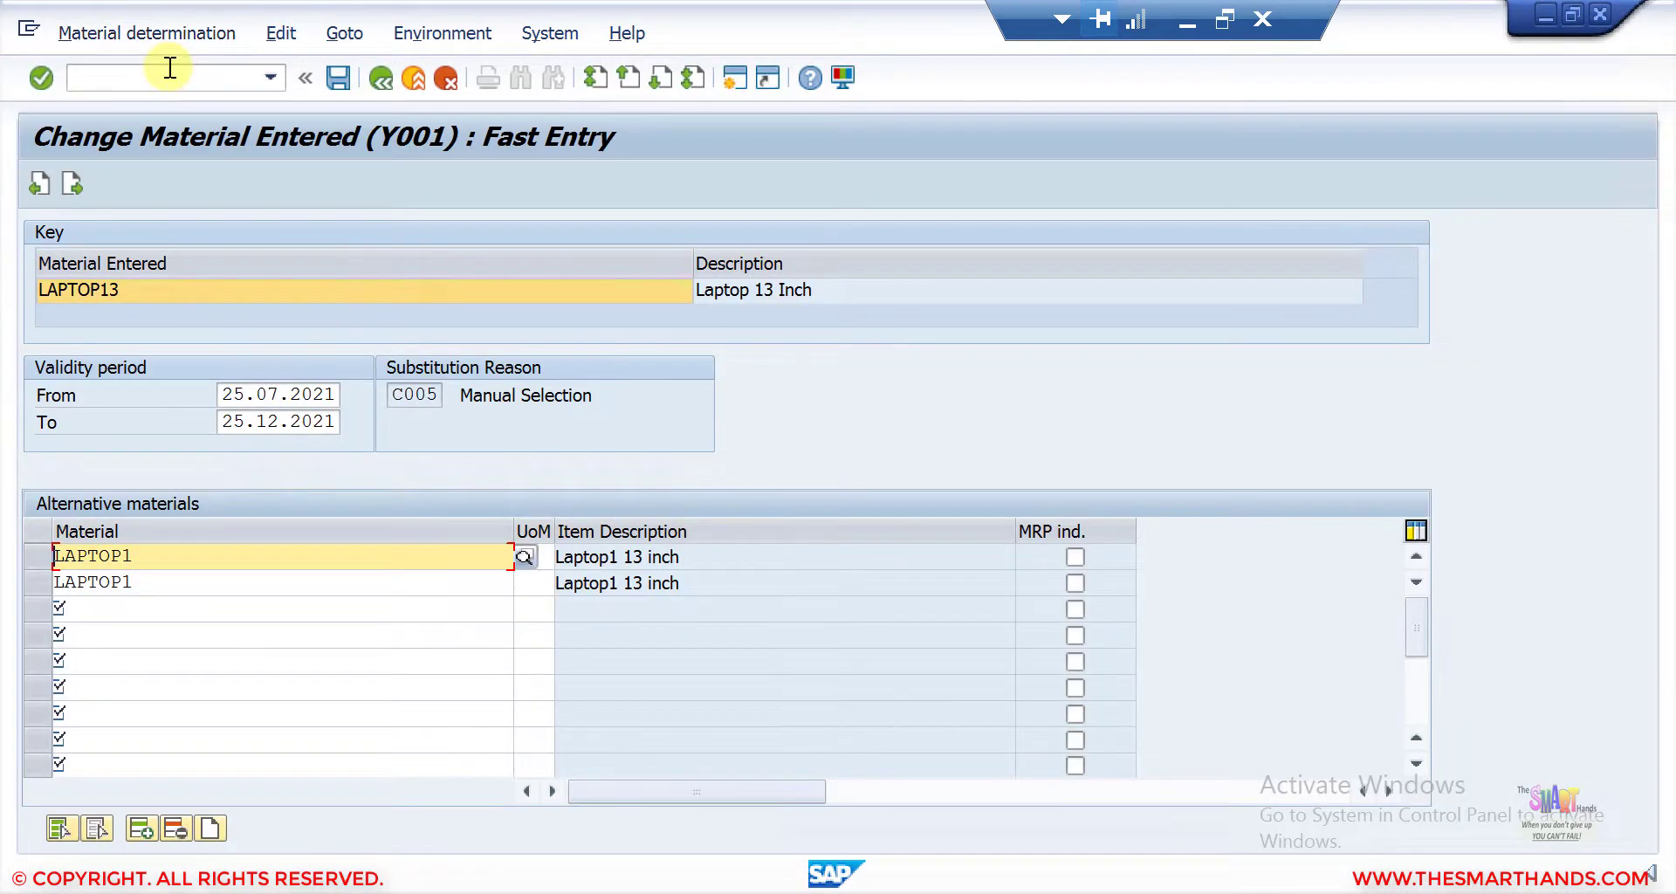
# Step: Run transaction VA01 and start a standard order for the previously used sold-to party with customer reference test5555
pyautogui.click(170, 67)
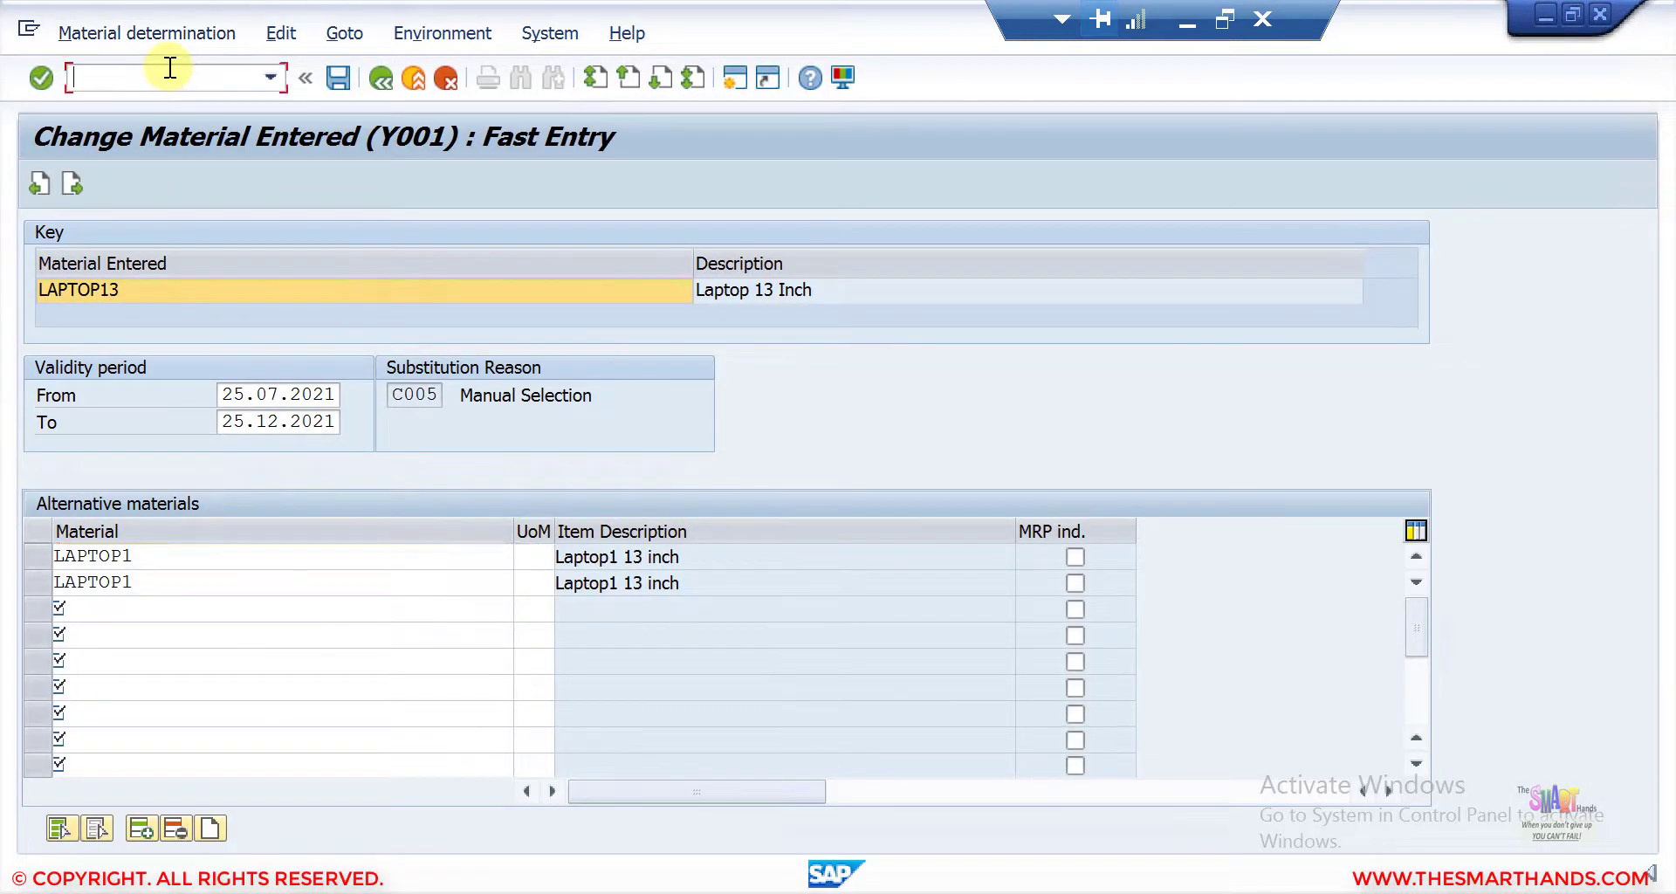
pyautogui.write('/nva01')
pyautogui.press('Return')
pyautogui.press('Return')
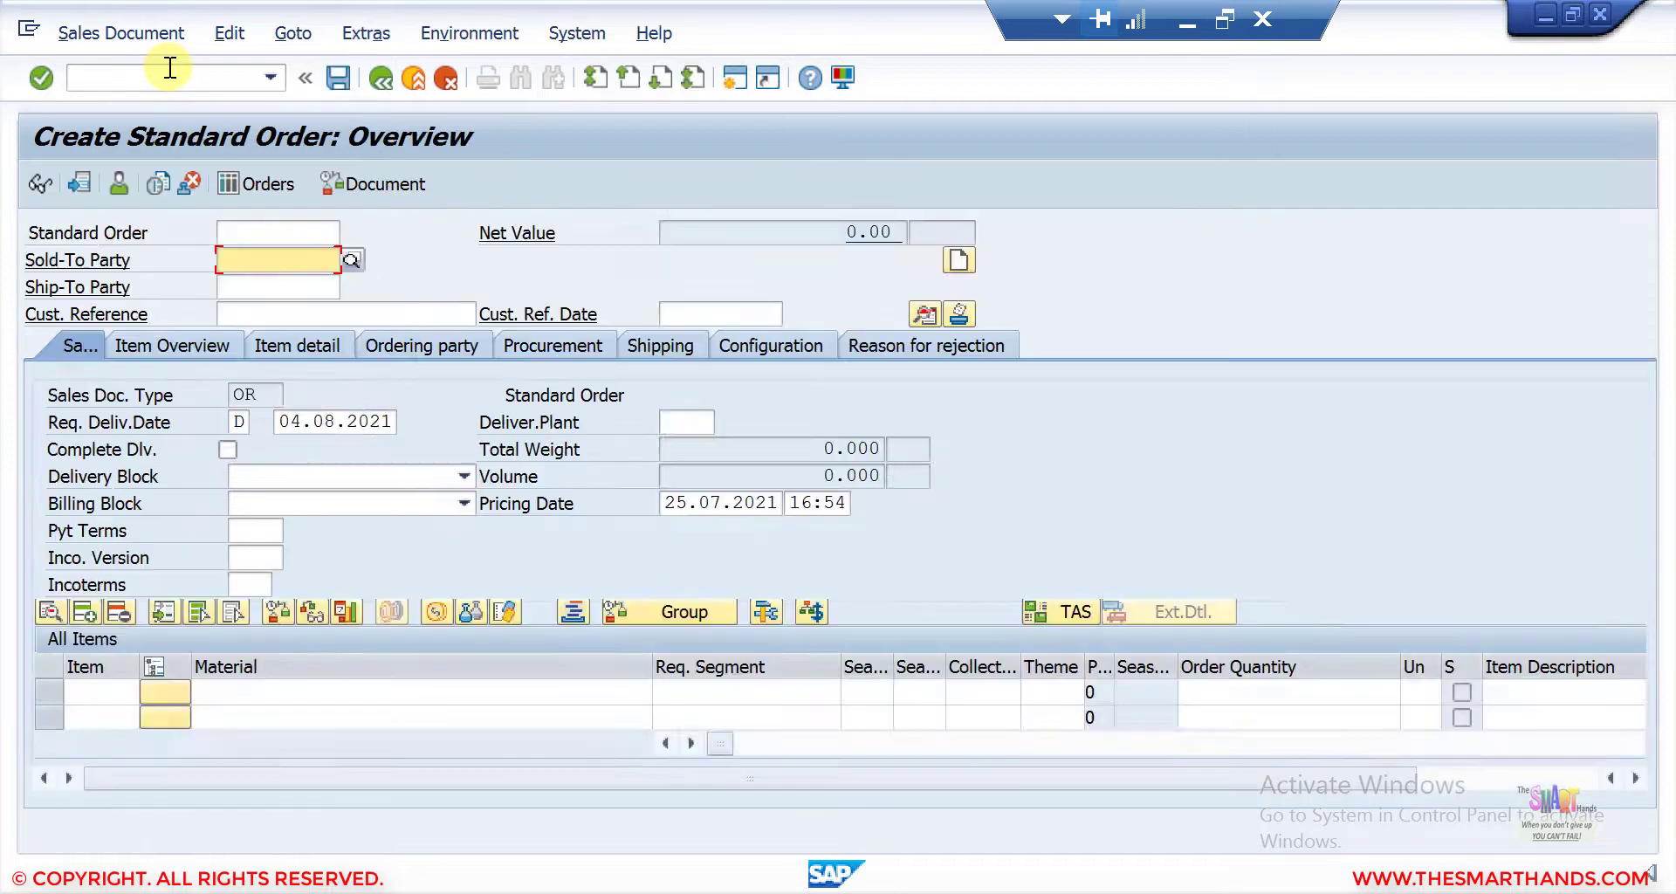
pyautogui.press('BackSpace')
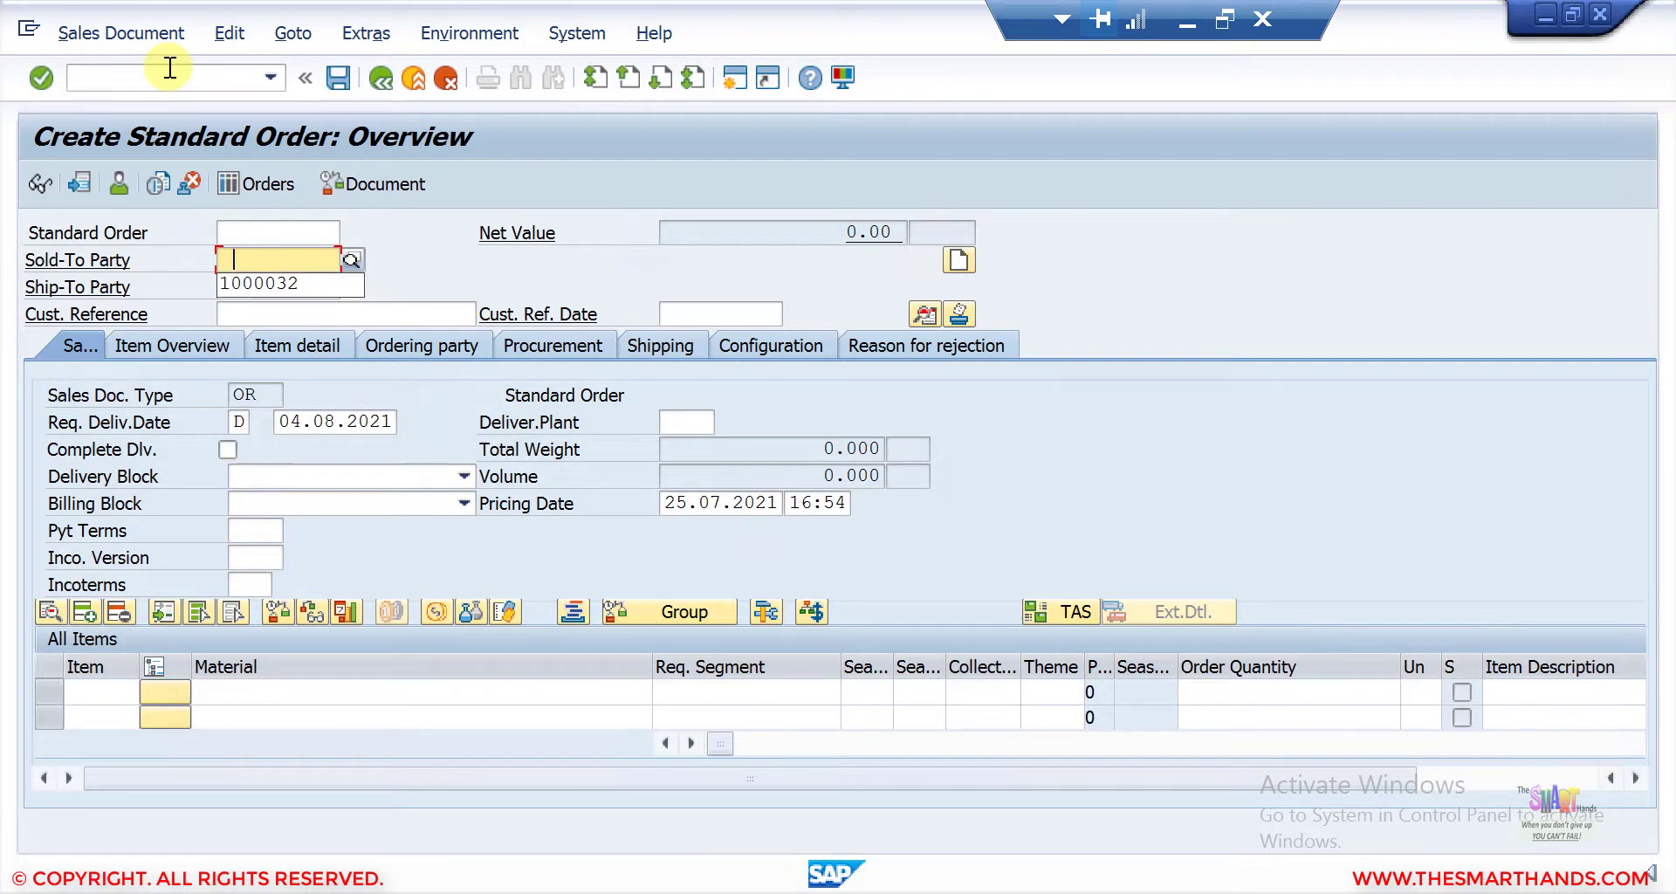
pyautogui.press('Down')
pyautogui.press('Return')
pyautogui.press('Return')
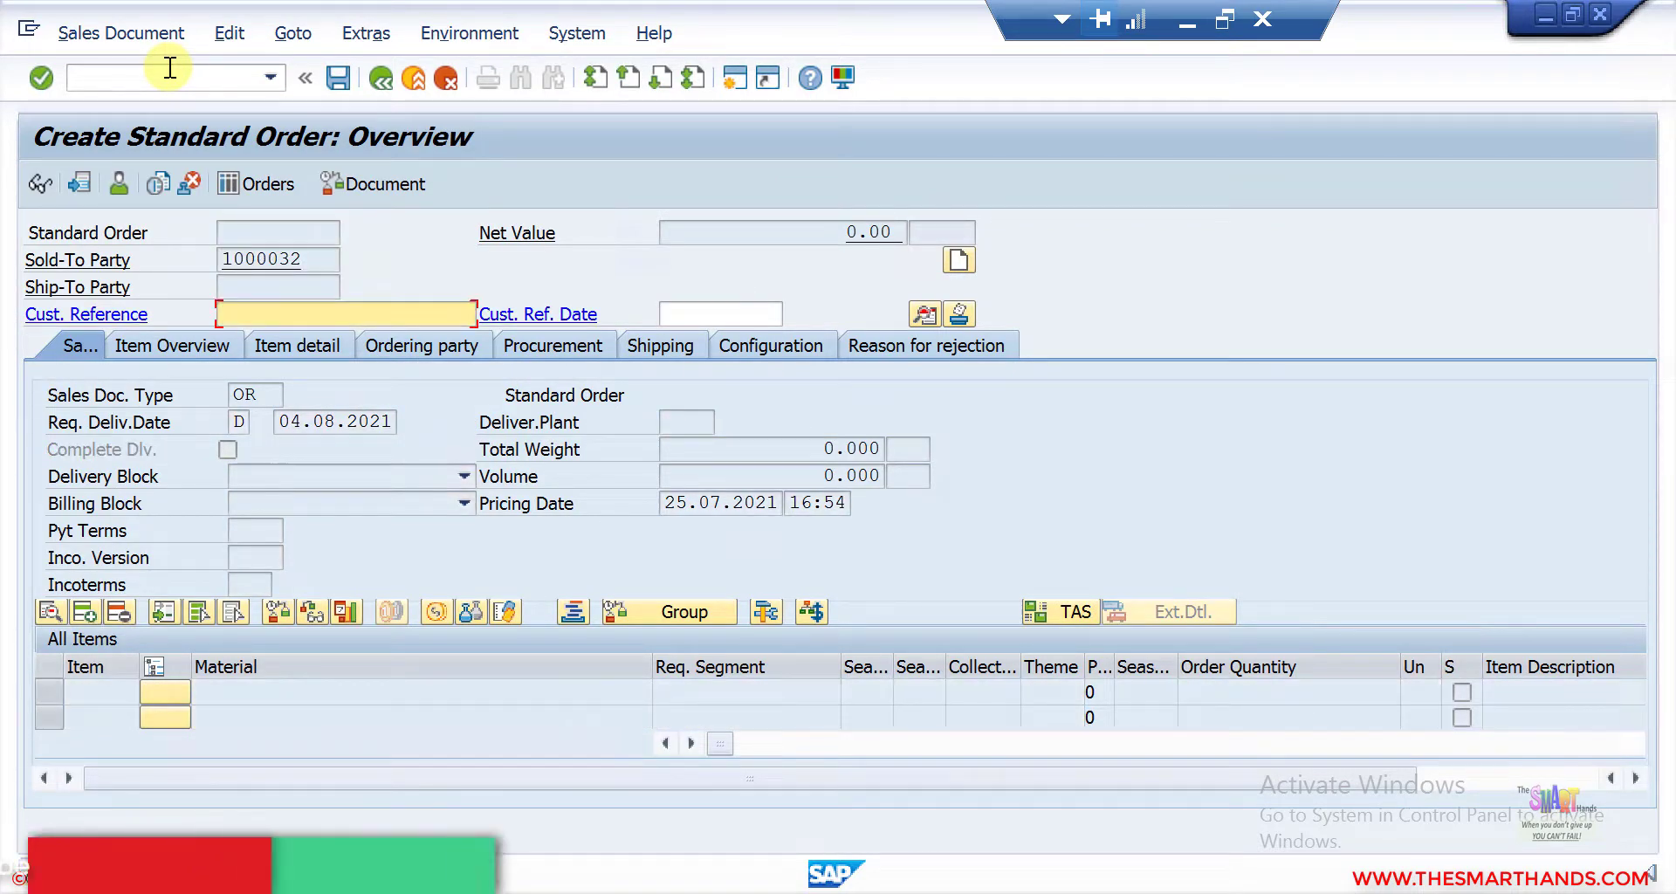
pyautogui.write('test5555')
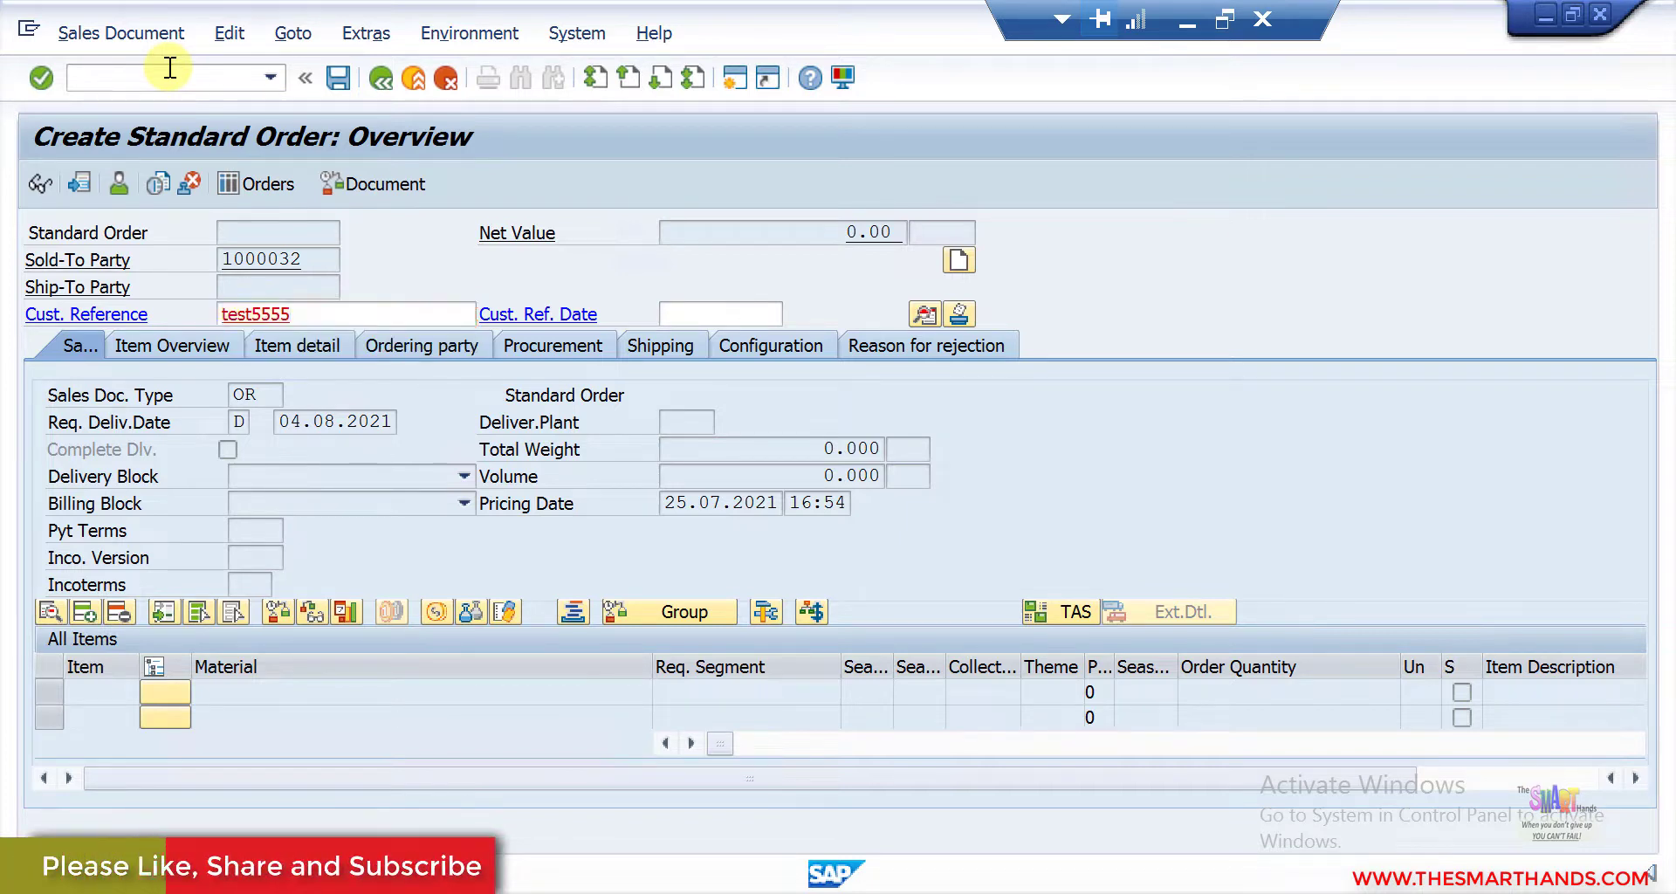
pyautogui.press('Return')
# Step: Add LAPTOP13 with an order quantity of 1 as the first item of the order
pyautogui.write('lapt')
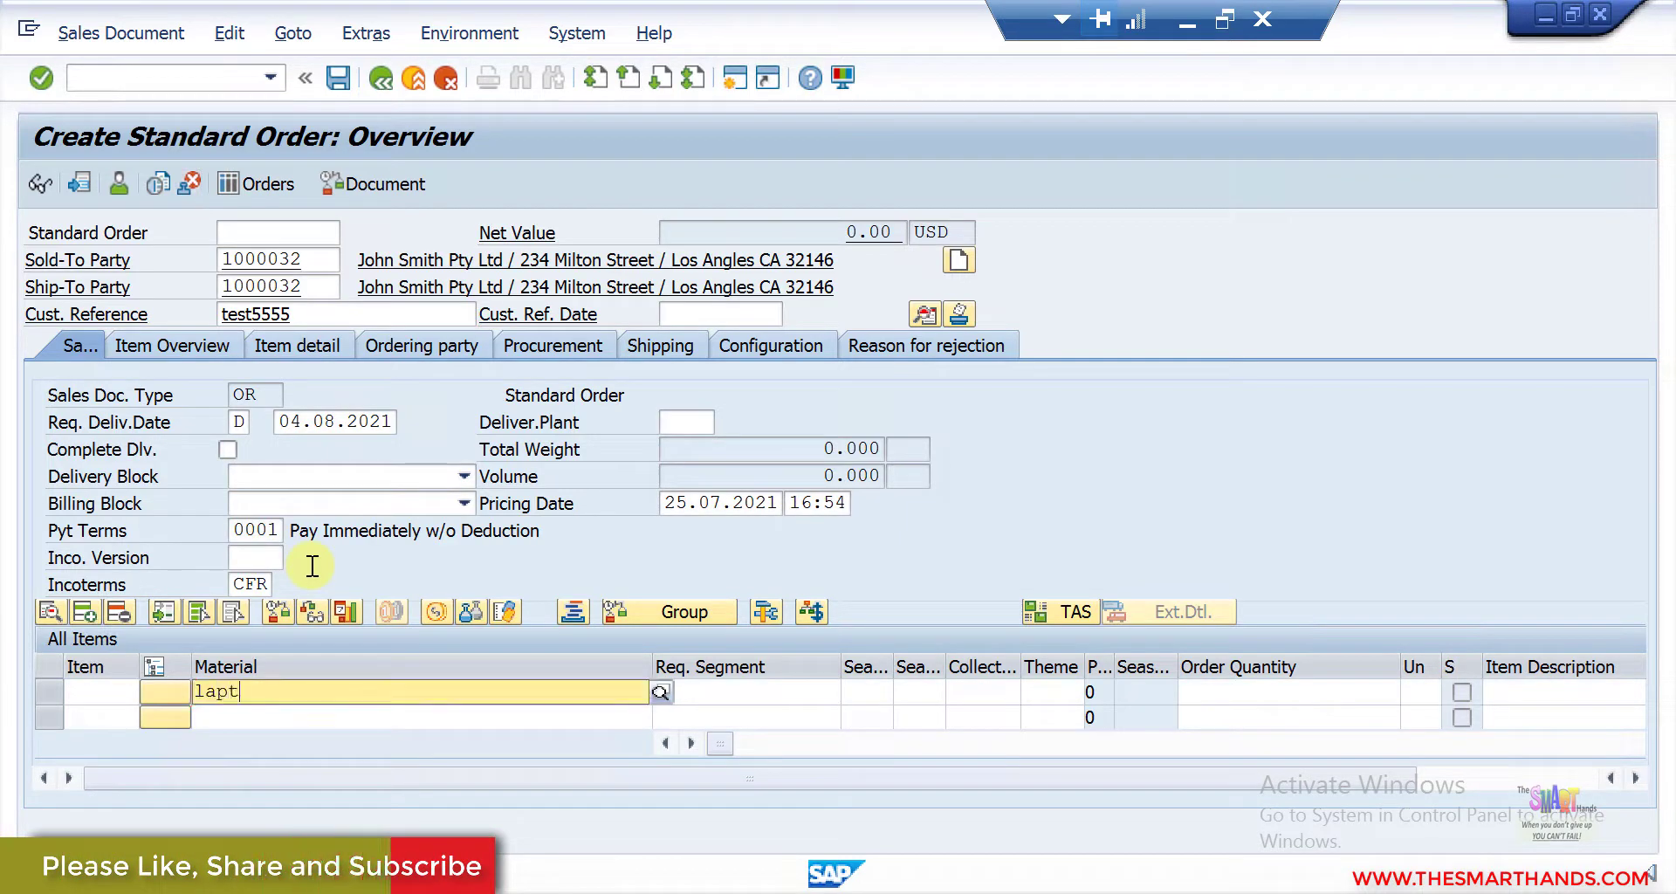
pyautogui.write('op13')
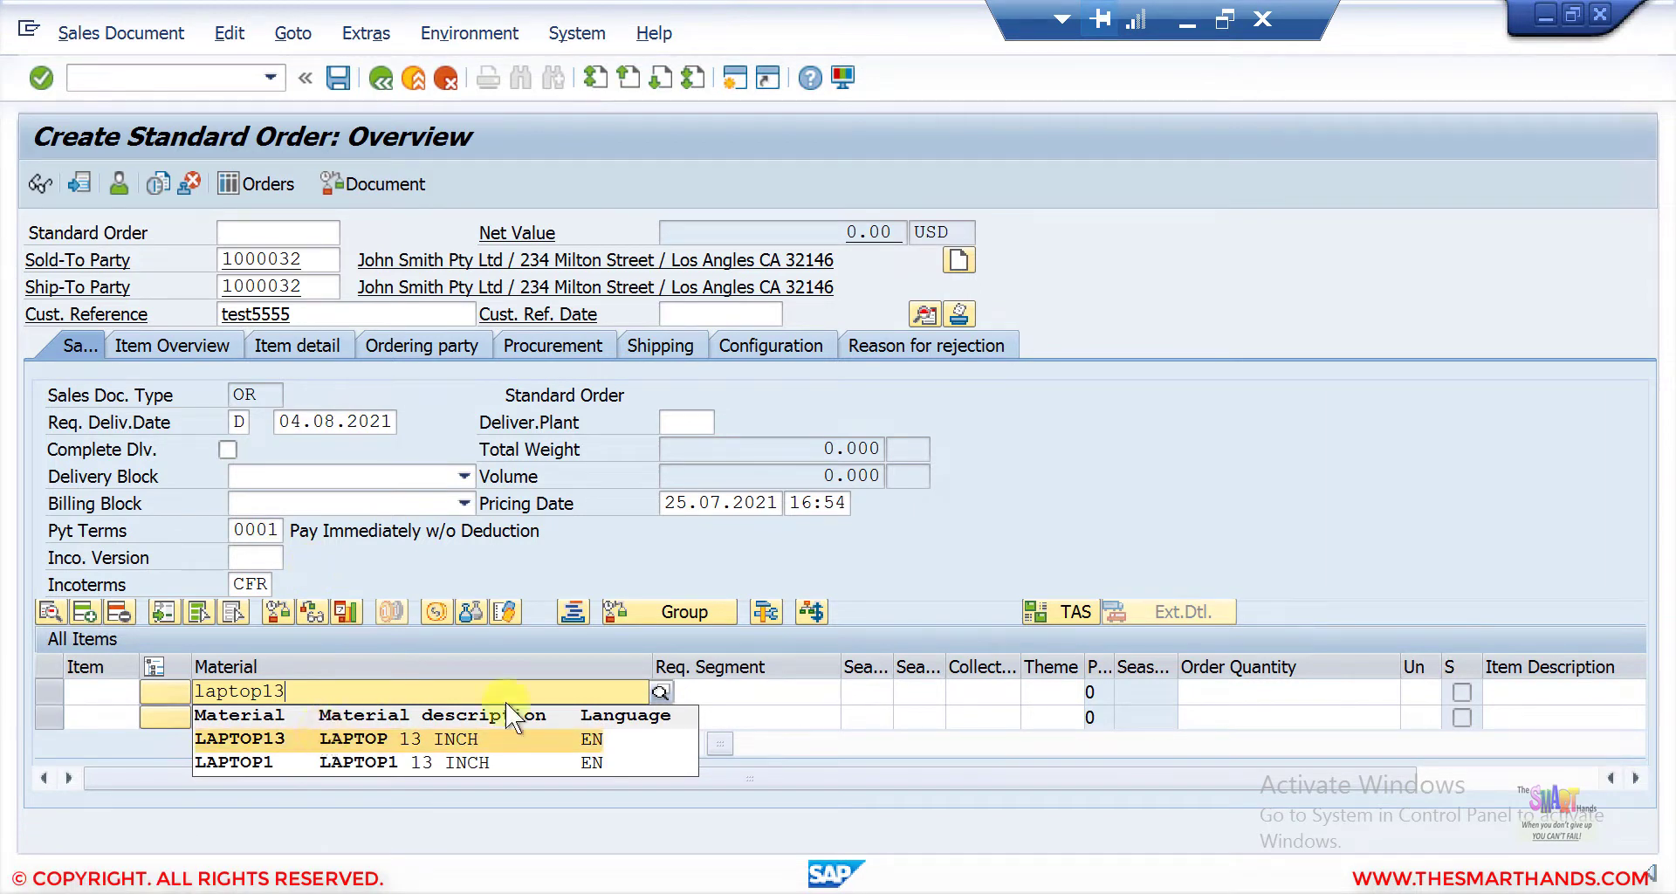
pyautogui.press('Return')
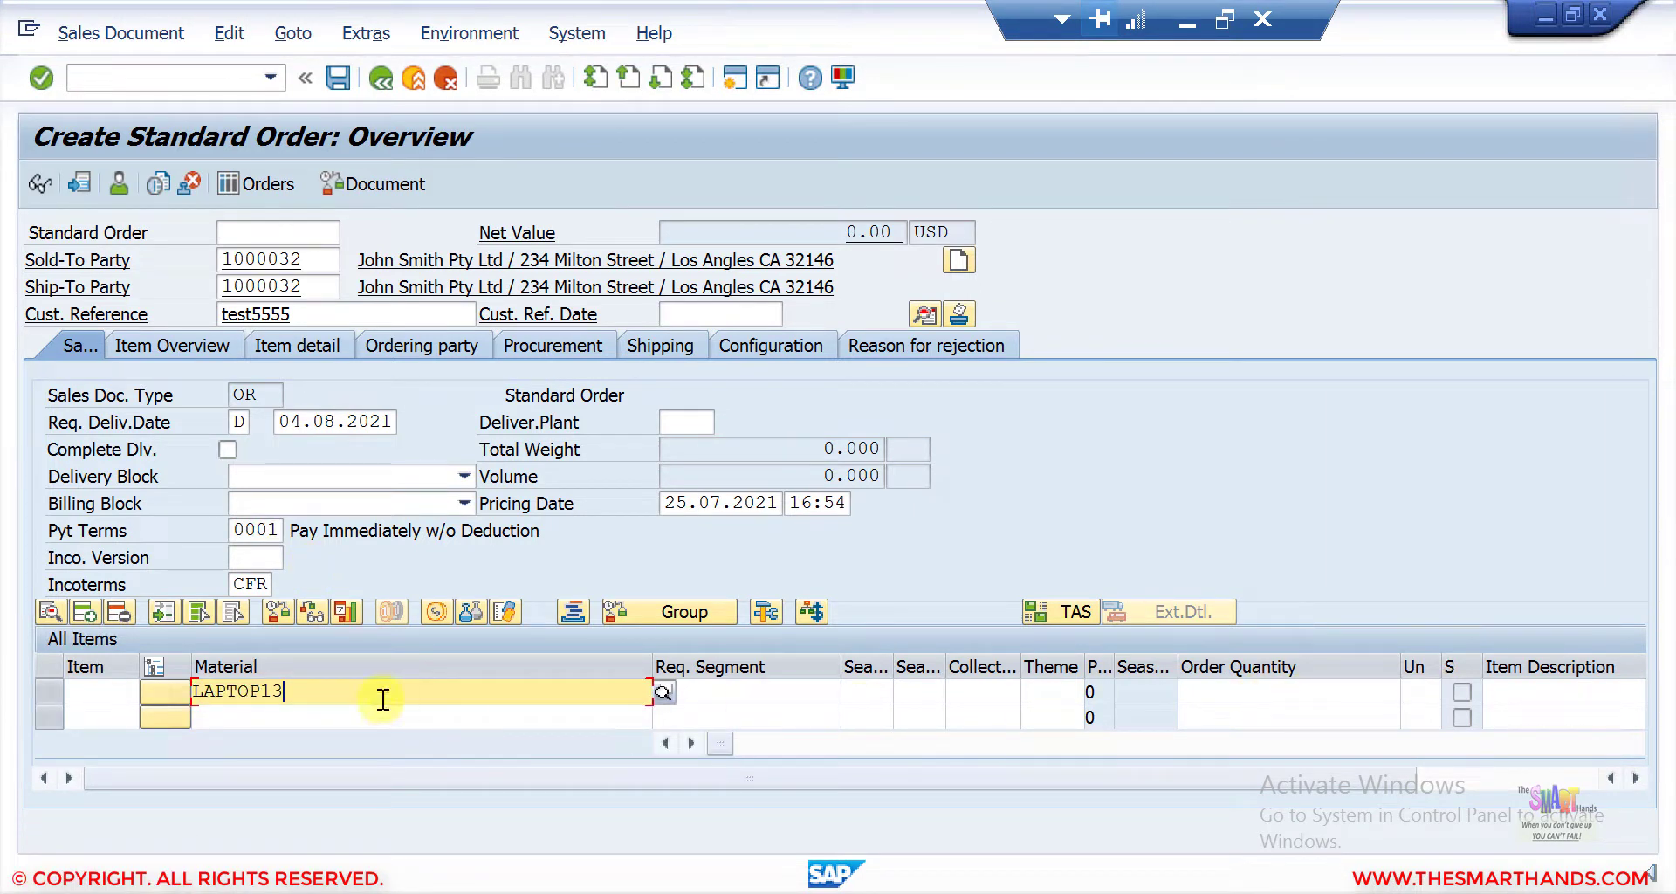
pyautogui.click(1288, 692)
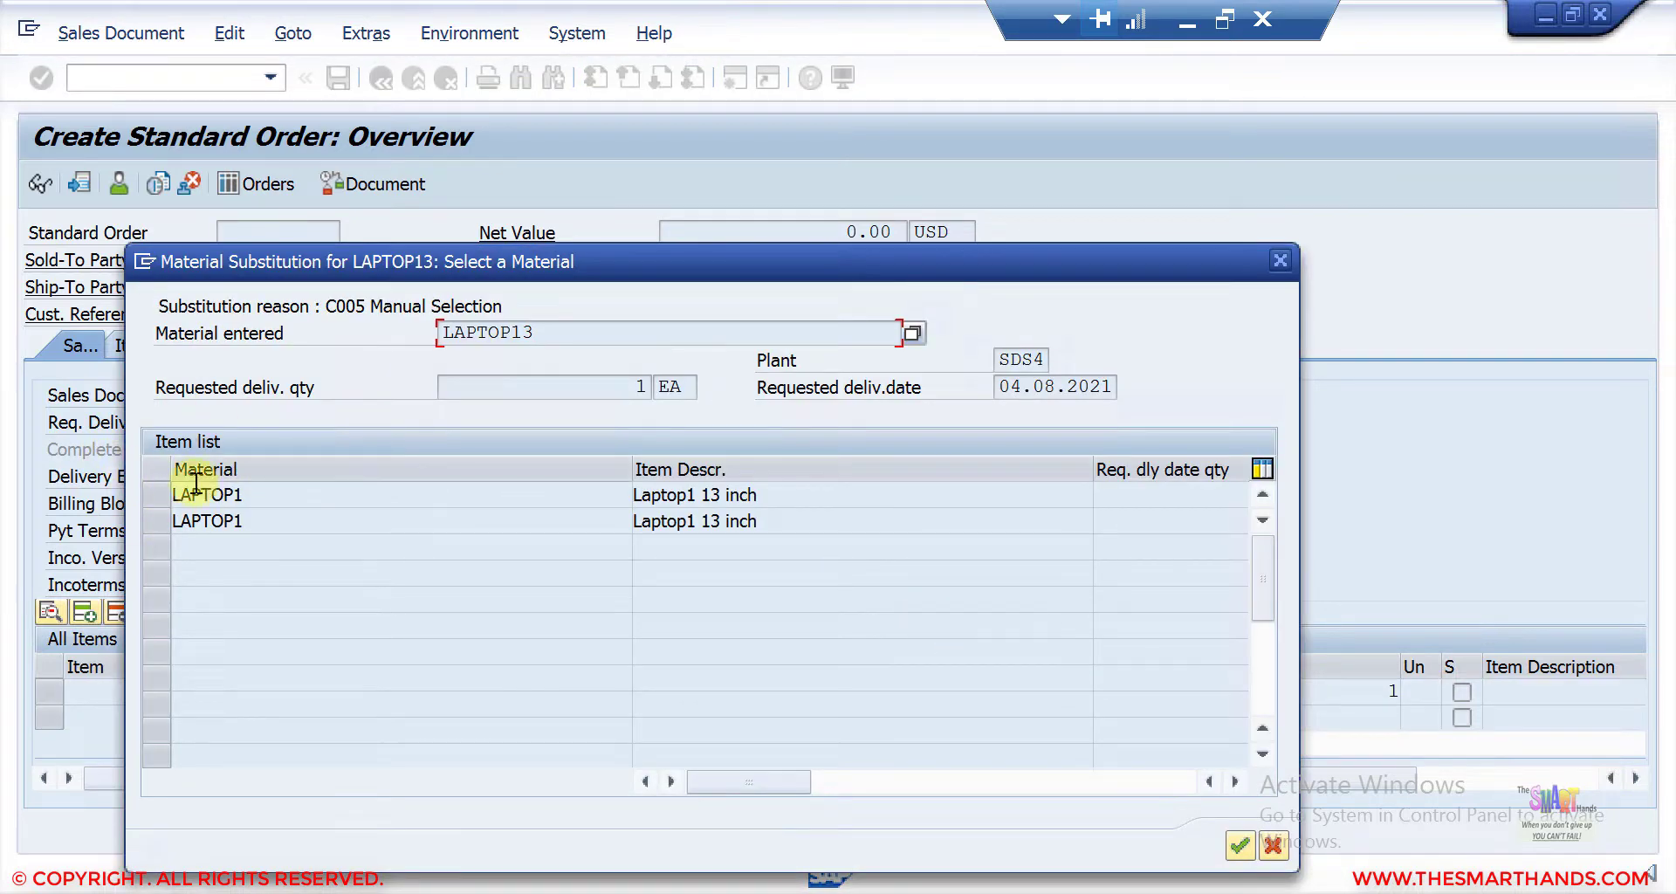
# Step: Substitute LAPTOP13 with the first LAPTOP1 entry, acknowledge the minimum quantity warning, and continue past availability control
pyautogui.click(159, 489)
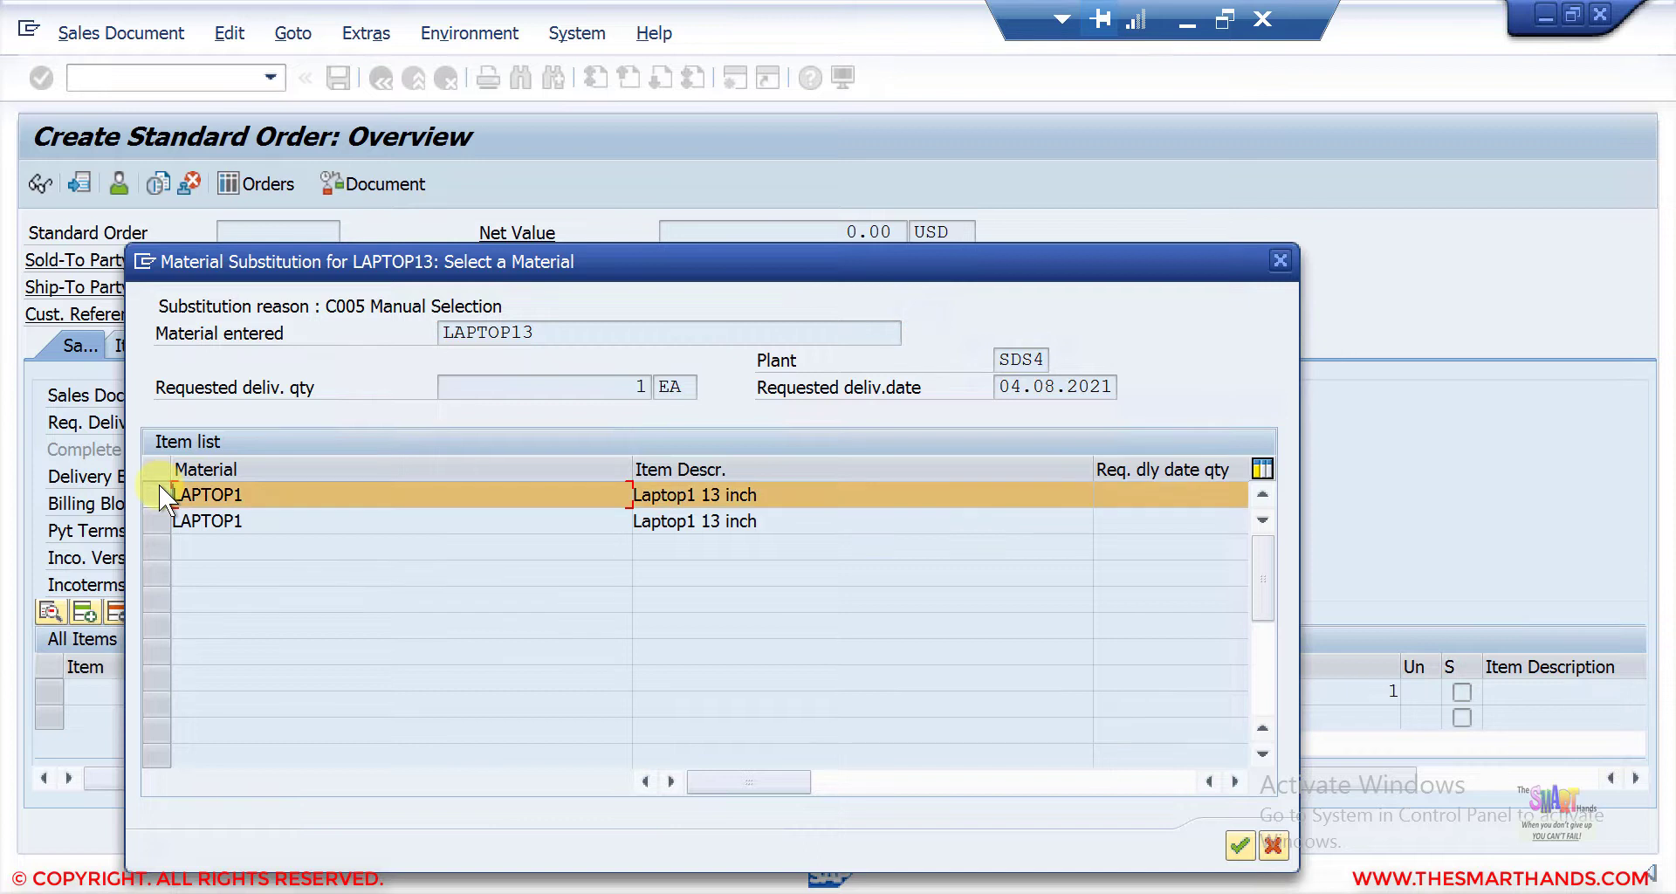
pyautogui.click(1240, 846)
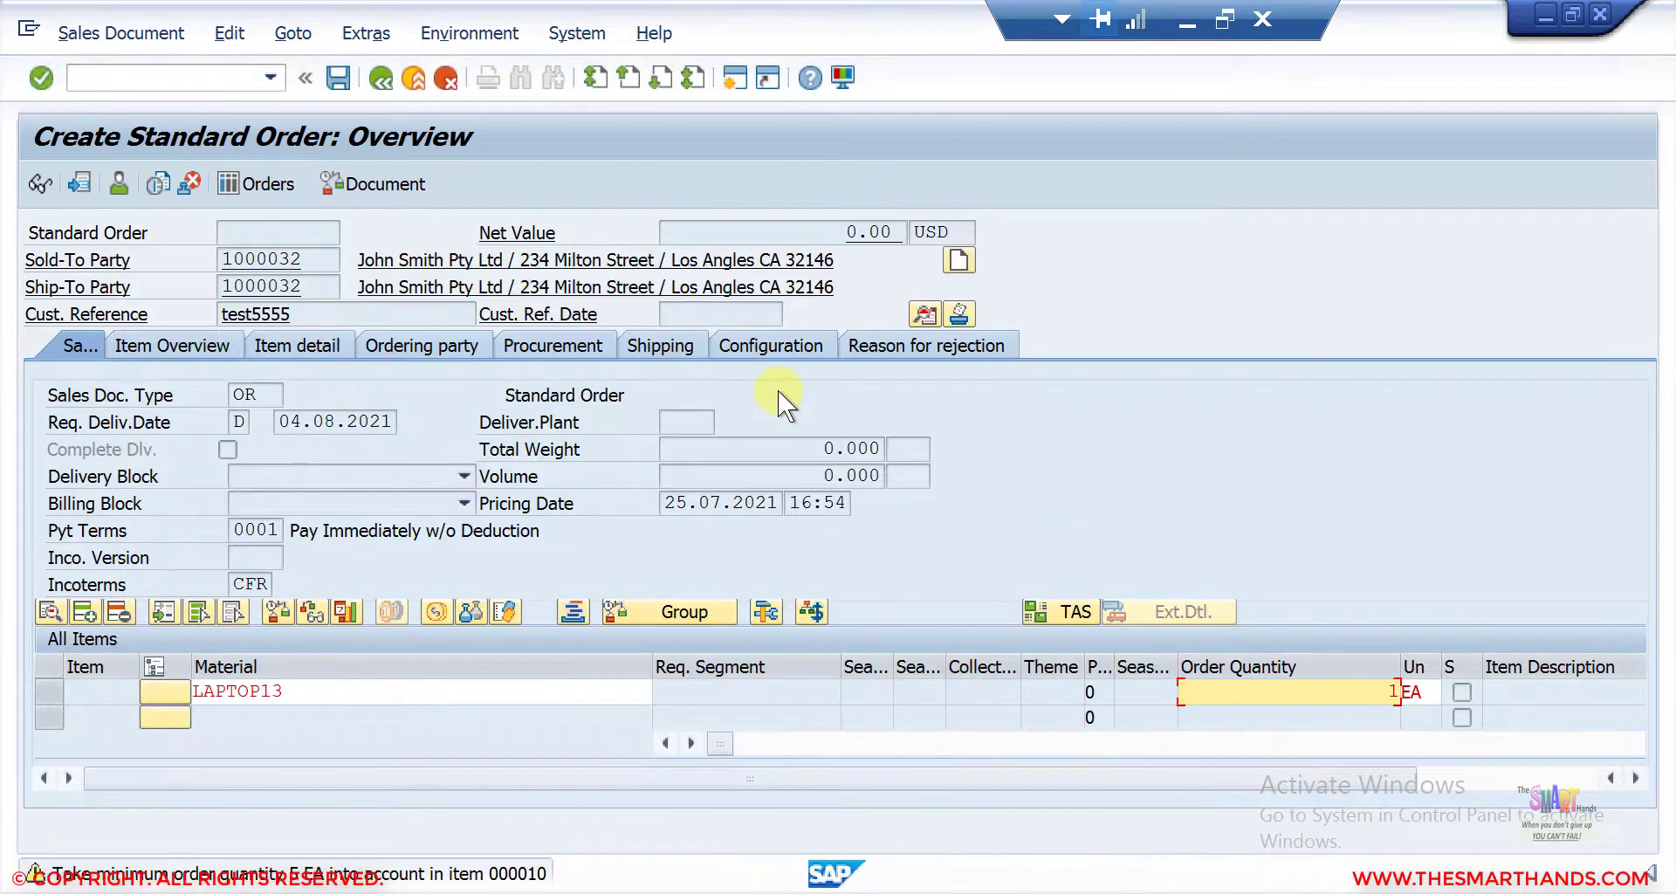
pyautogui.press('Return')
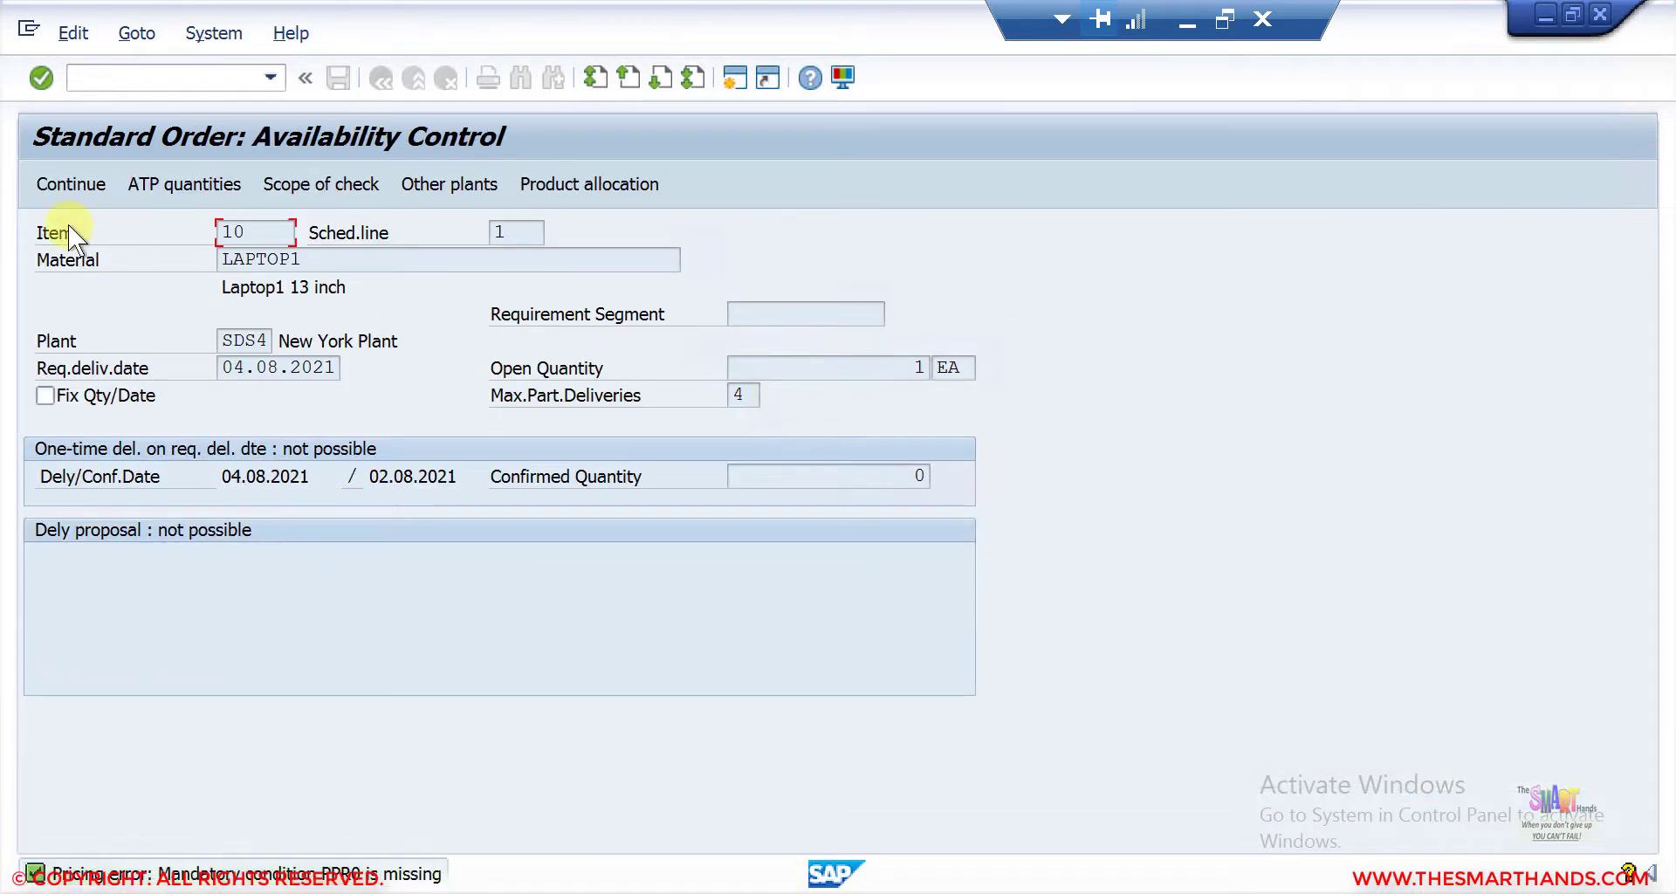
pyautogui.click(79, 199)
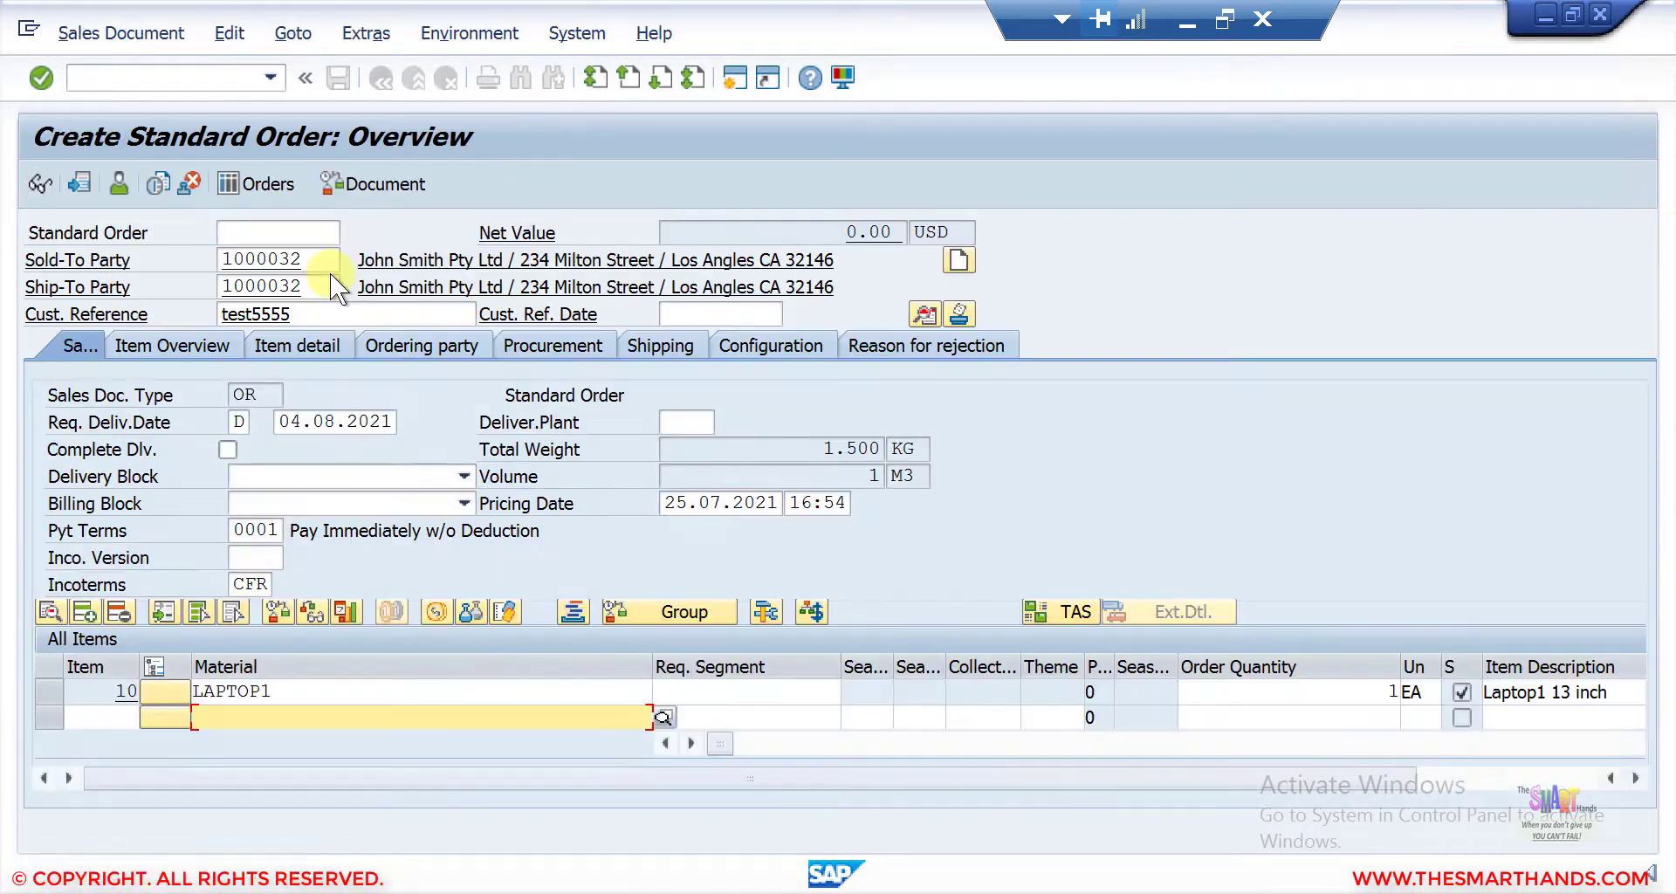
# Step: Open the LAPTOP1 item's details and examine its material entered and the available substitution reasons, leaving the reason as it is
pyautogui.click(275, 692)
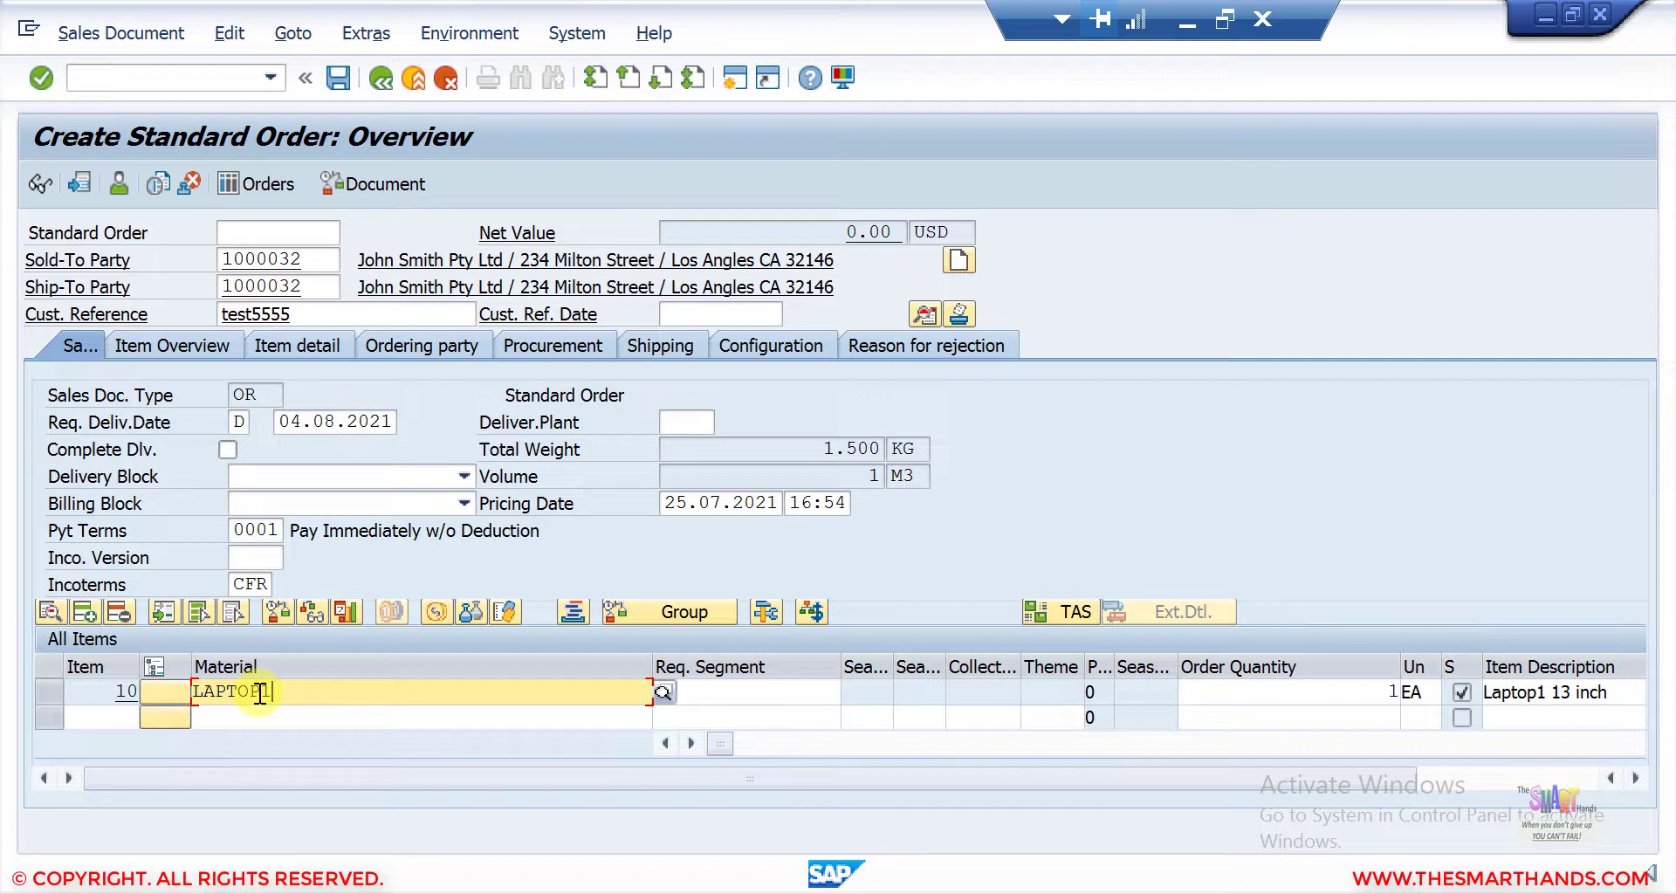
pyautogui.doubleClick(239, 691)
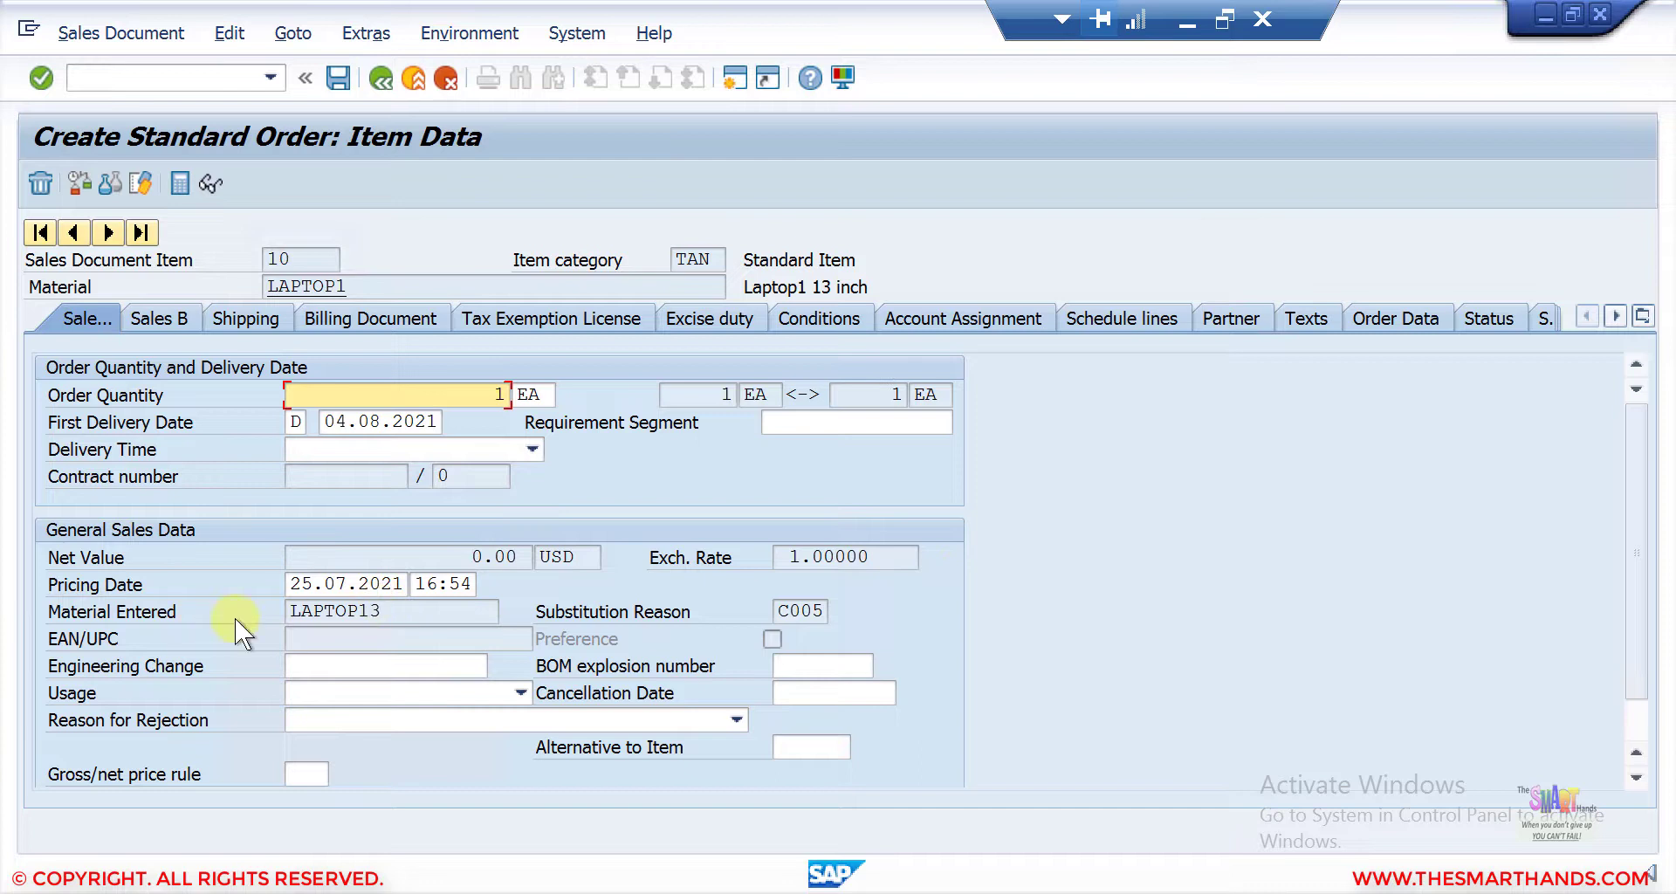
pyautogui.click(819, 609)
pyautogui.click(841, 610)
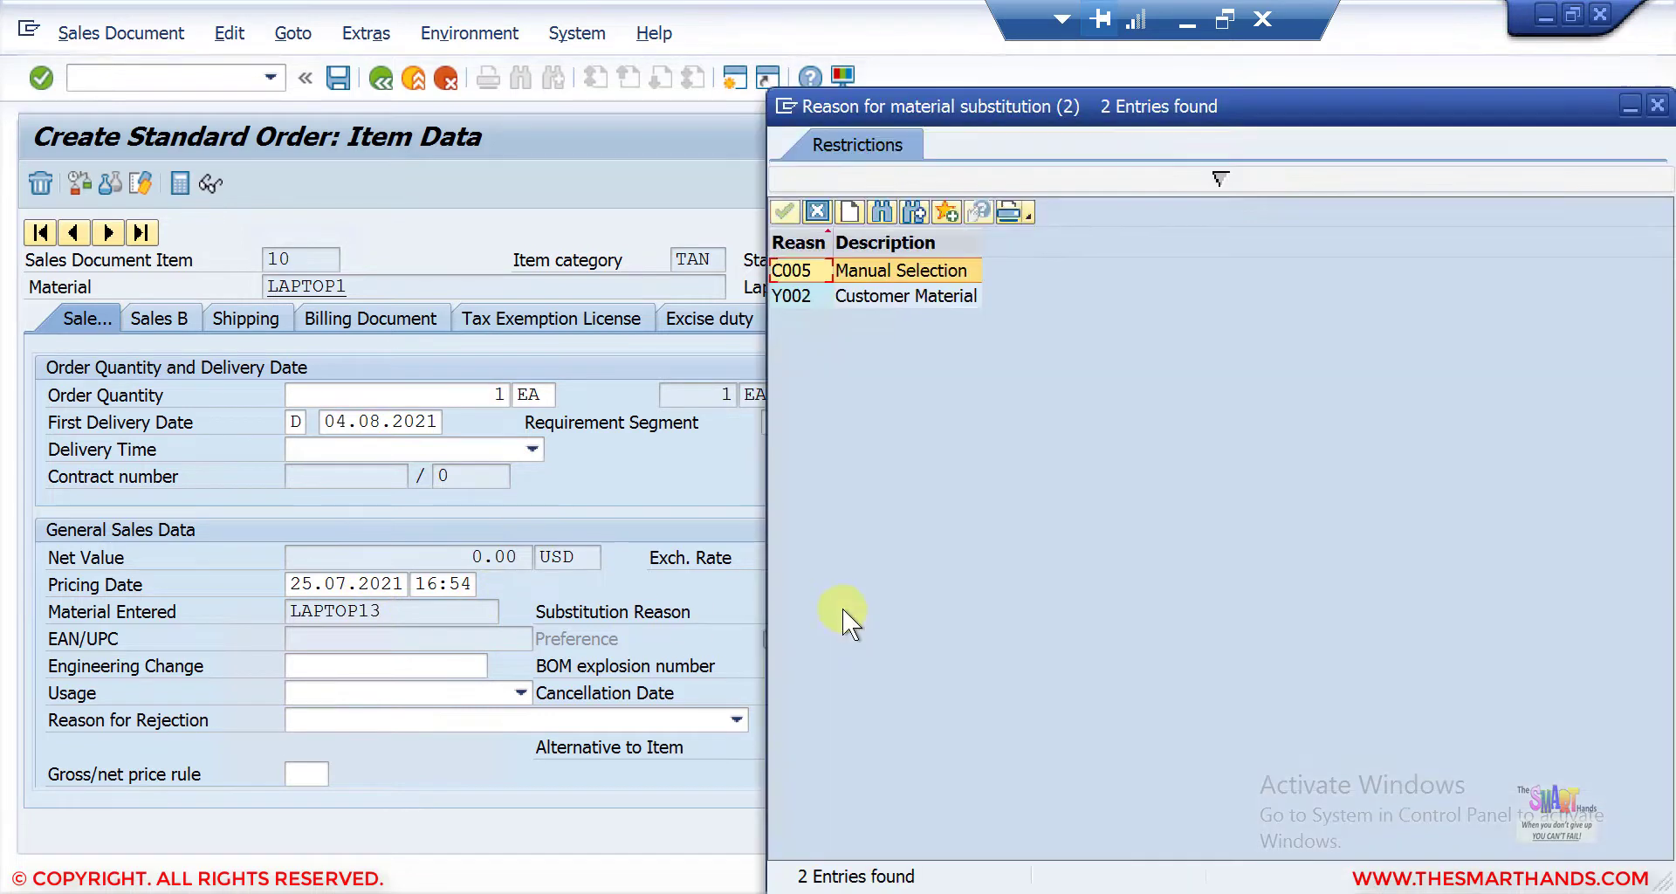
pyautogui.click(903, 295)
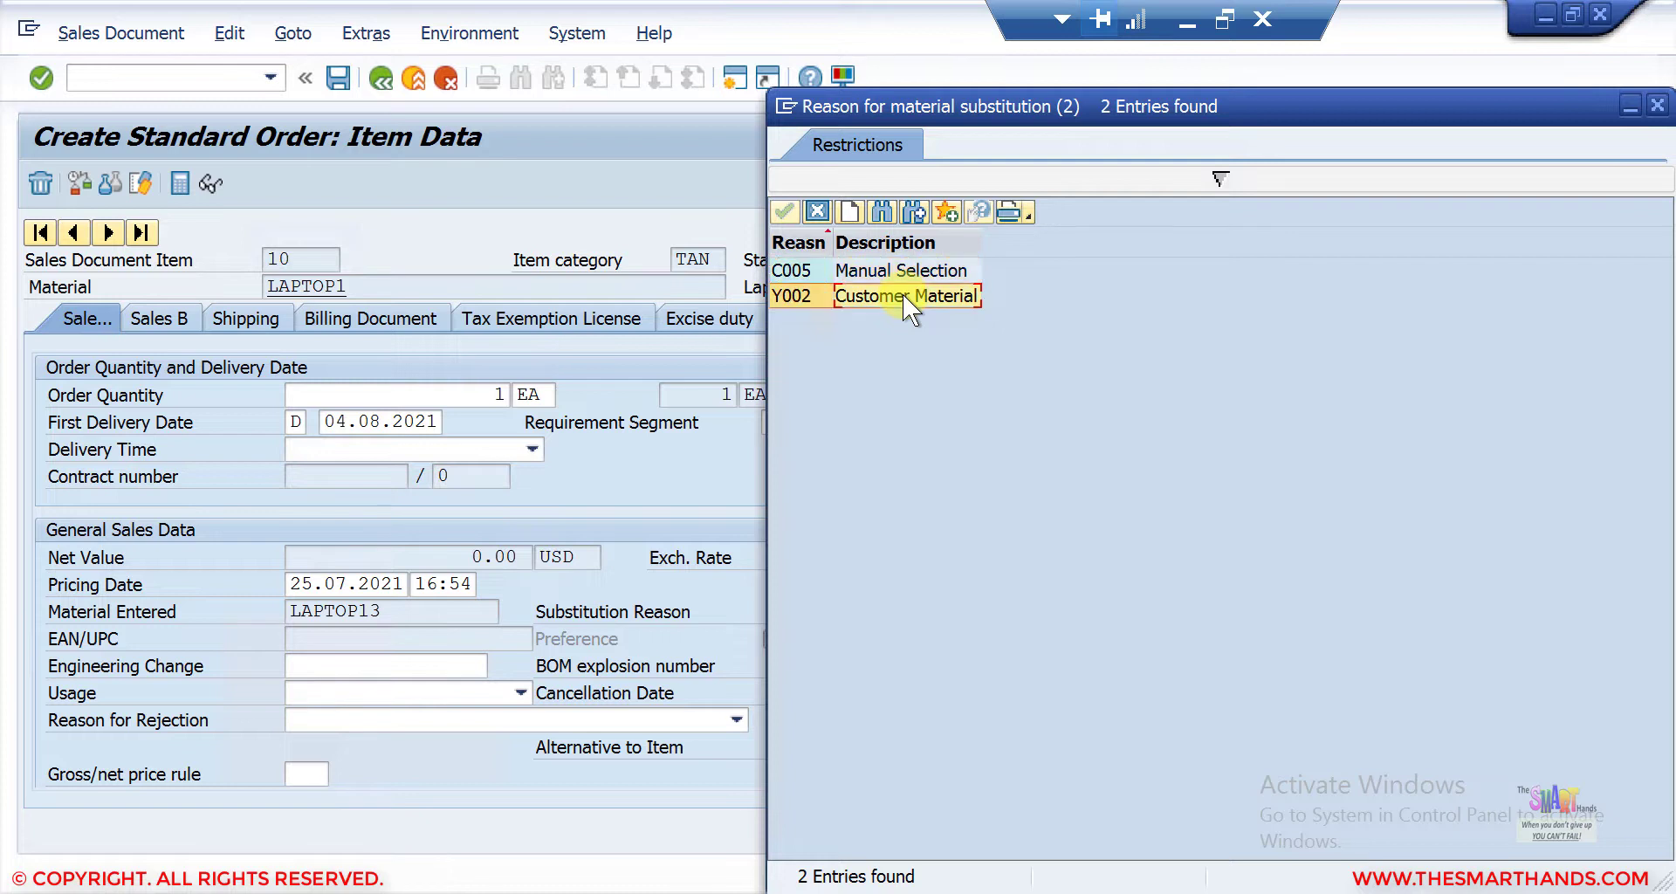
pyautogui.click(818, 212)
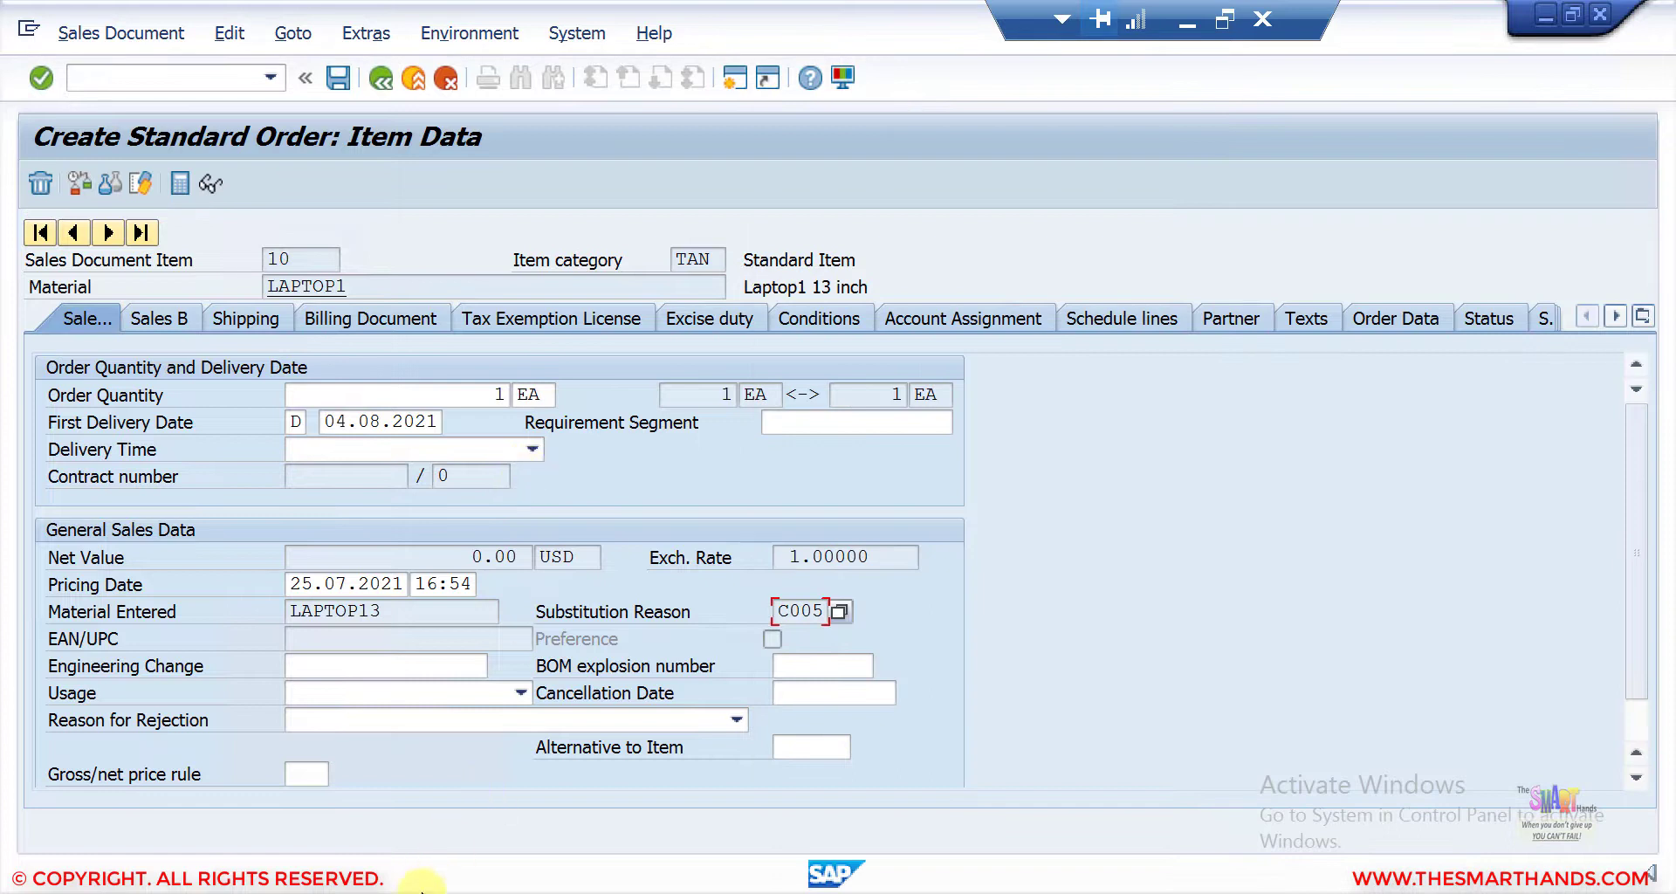
pyautogui.click(419, 887)
pyautogui.click(506, 809)
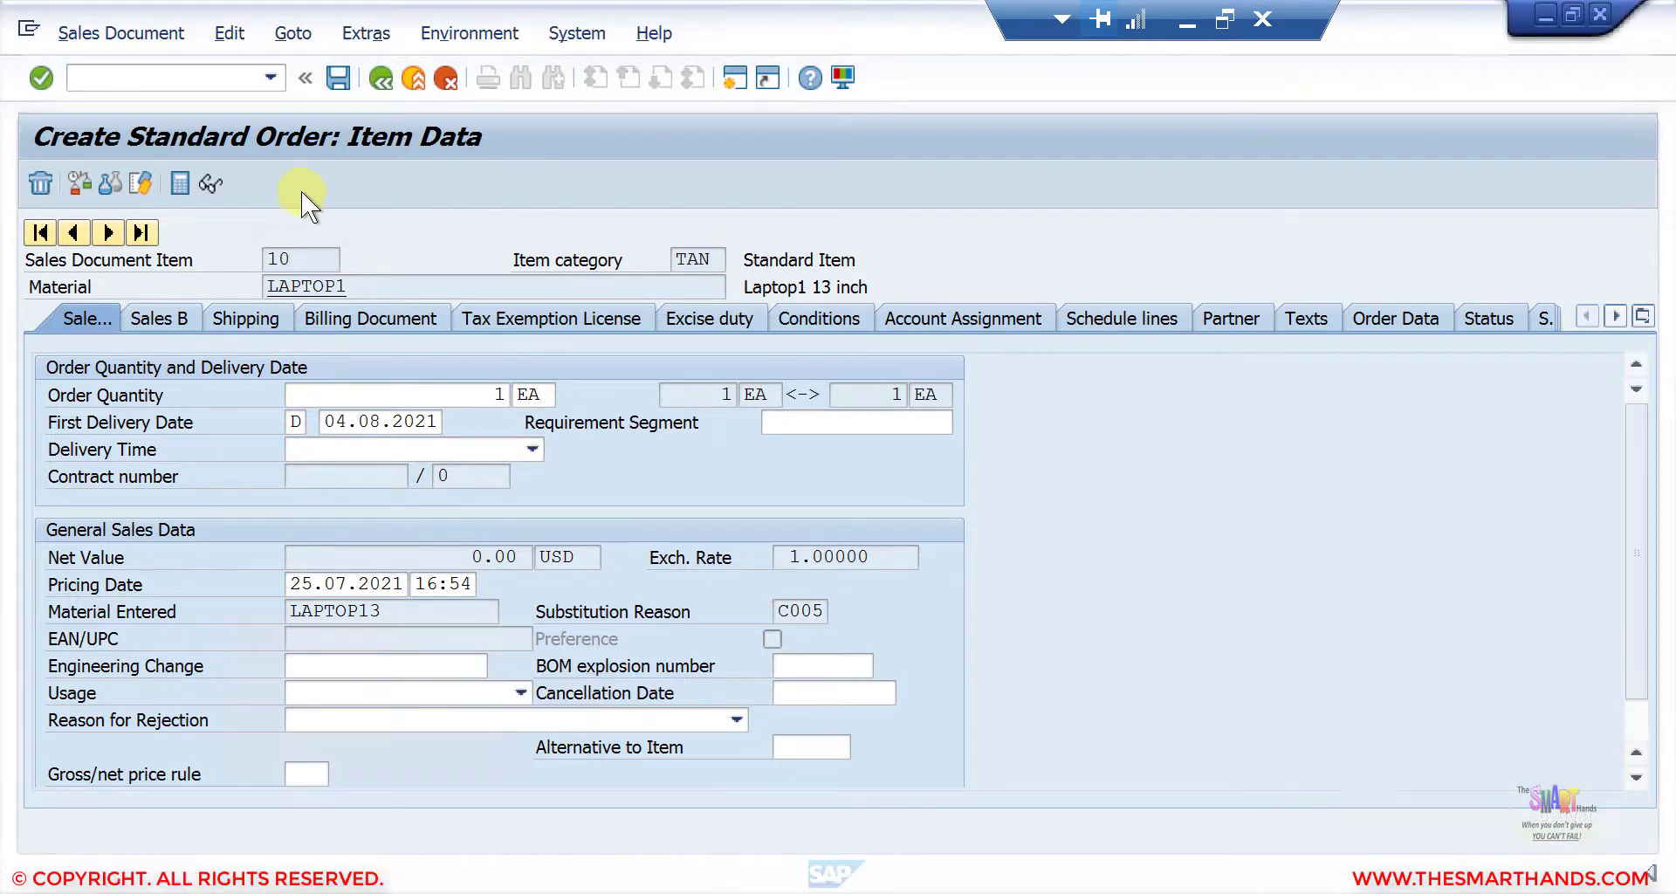
# Step: Leave the sales order item and open the selection screen for changing material determination records of type Y001
pyautogui.click(228, 81)
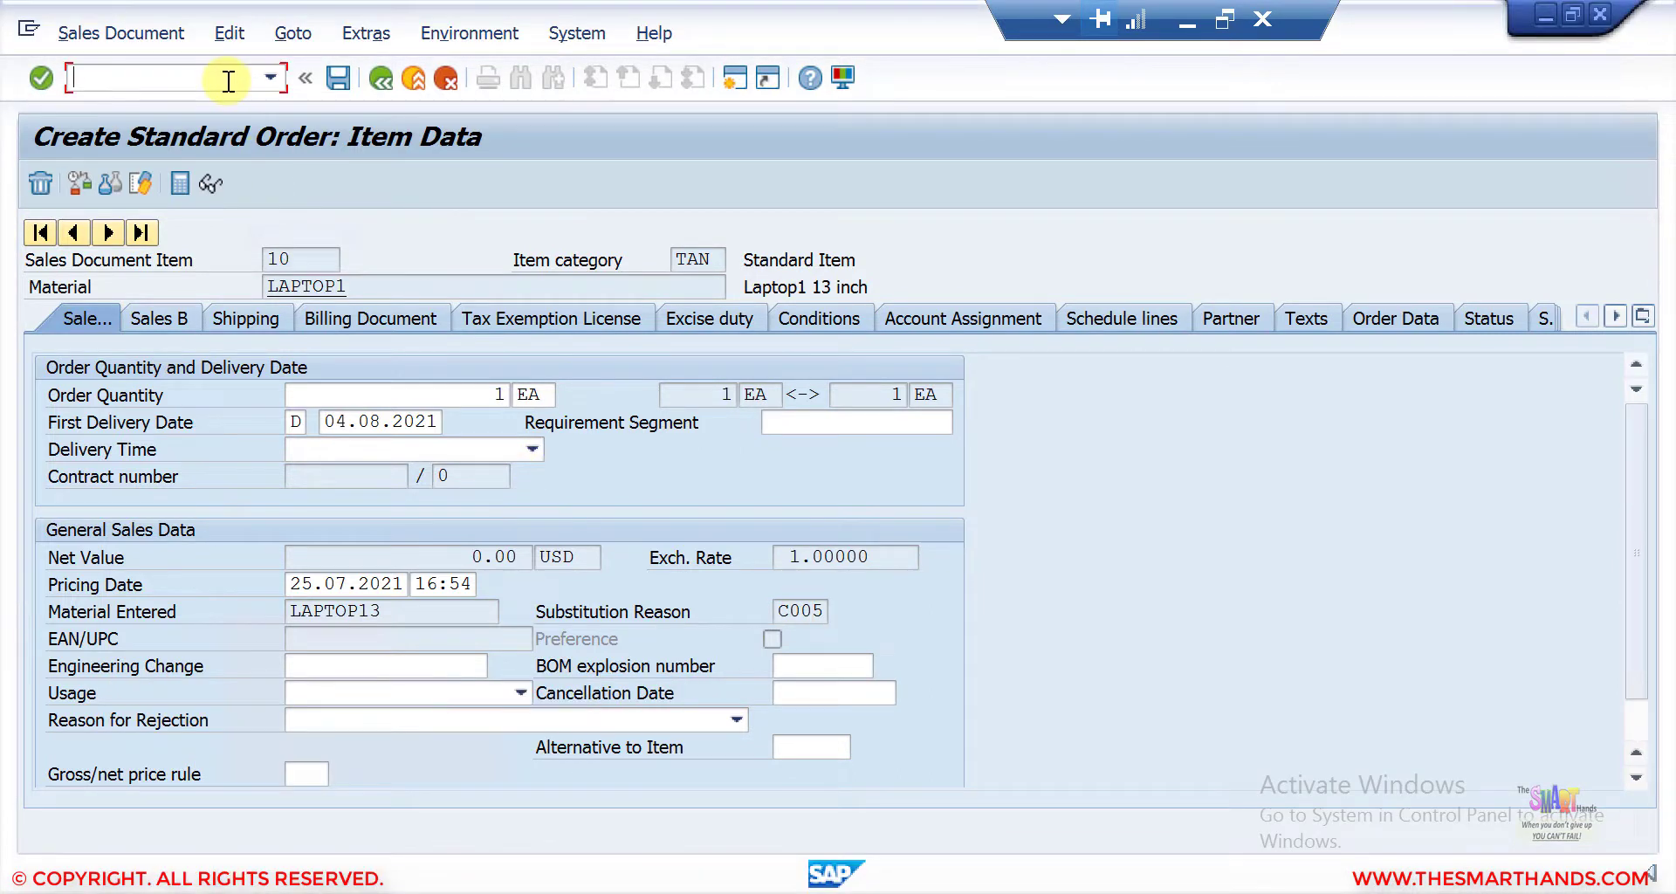
pyautogui.write('/nva01')
pyautogui.press('Return')
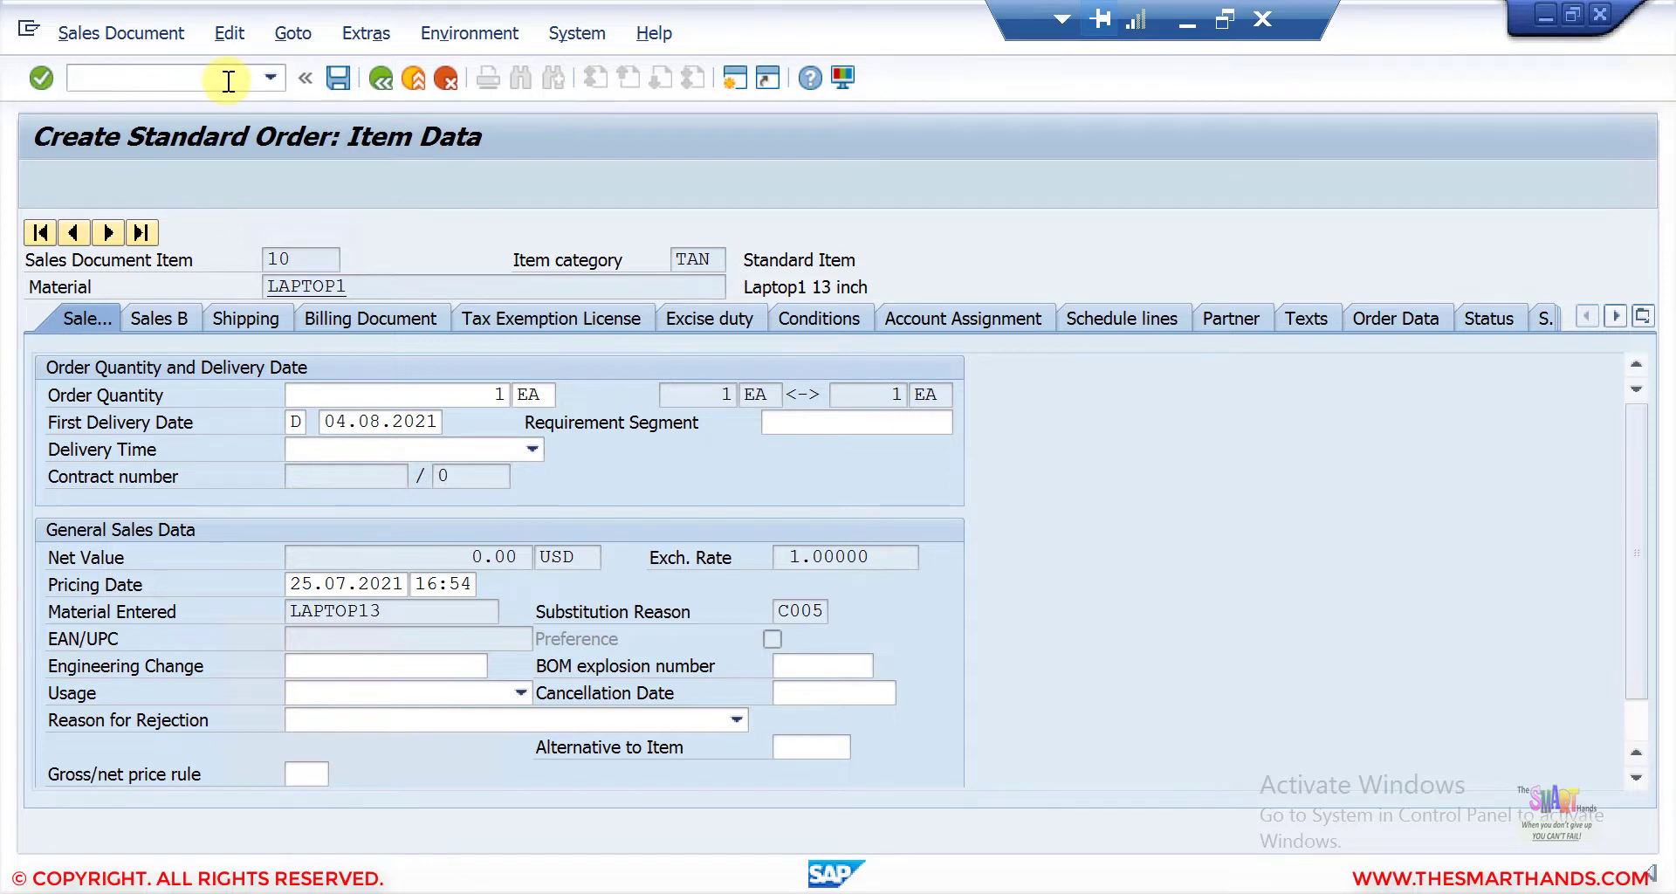
pyautogui.press('Return')
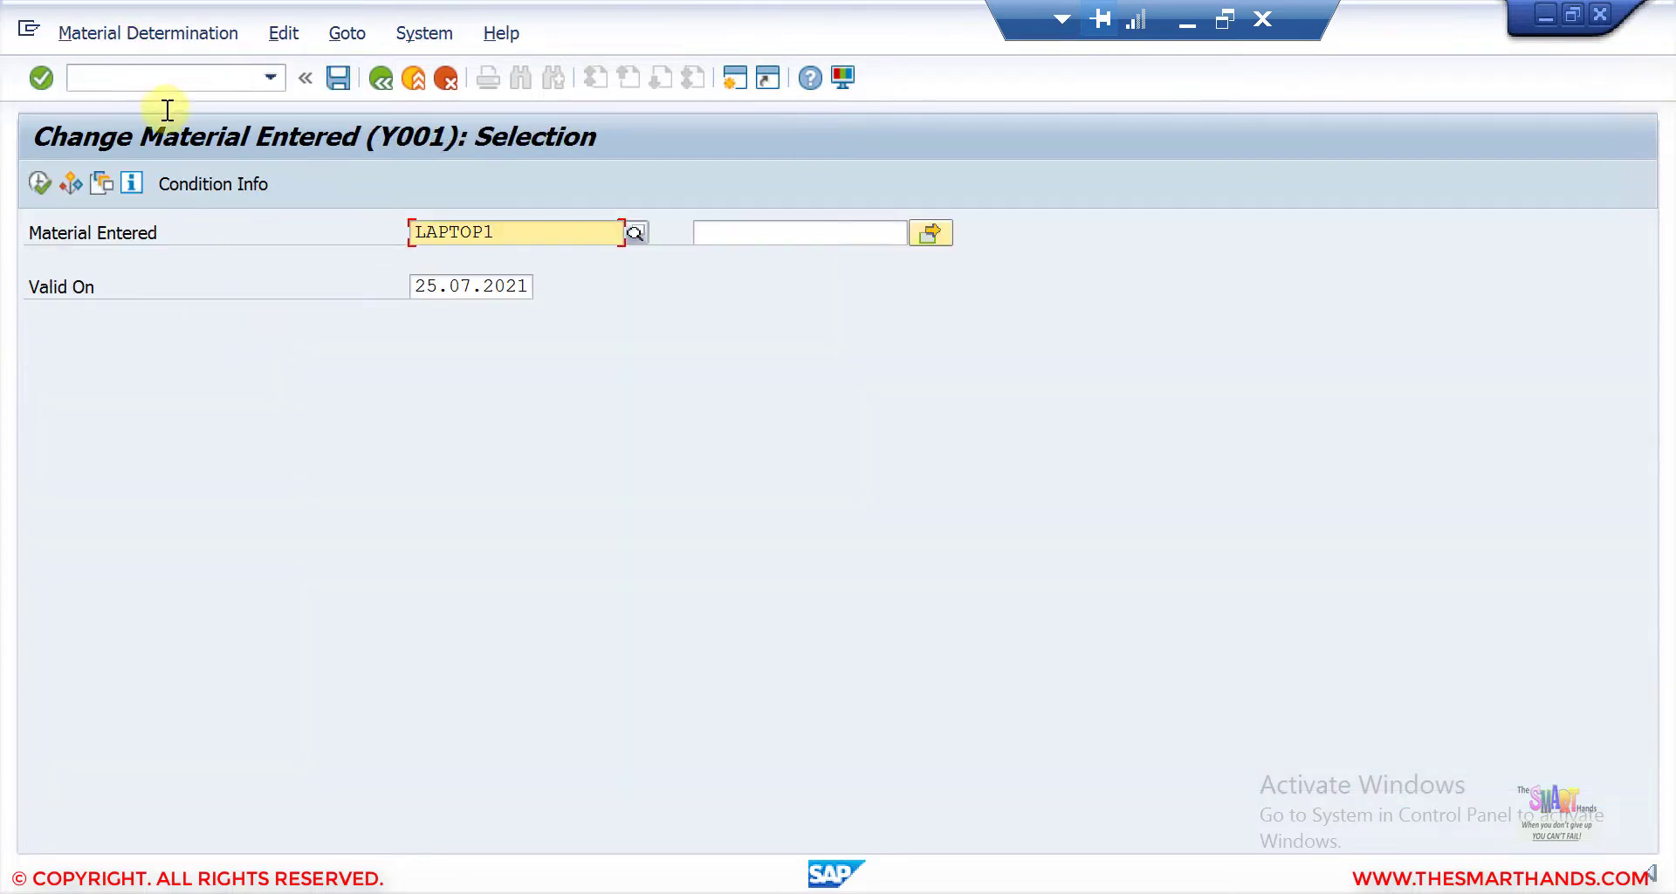
pyautogui.click(35, 185)
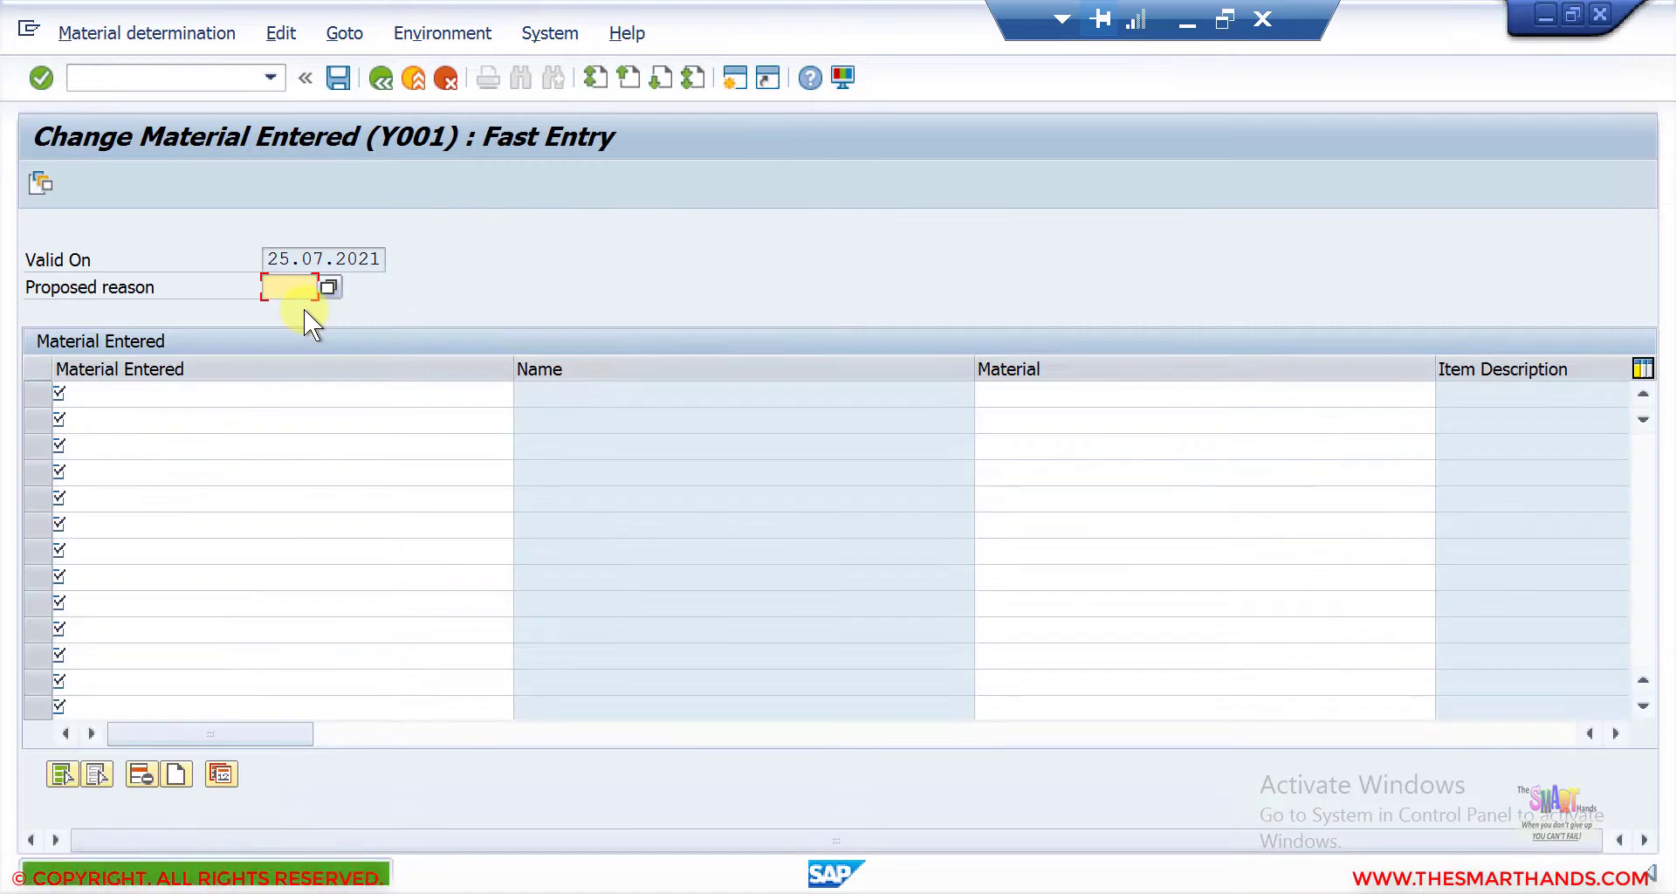
pyautogui.click(383, 80)
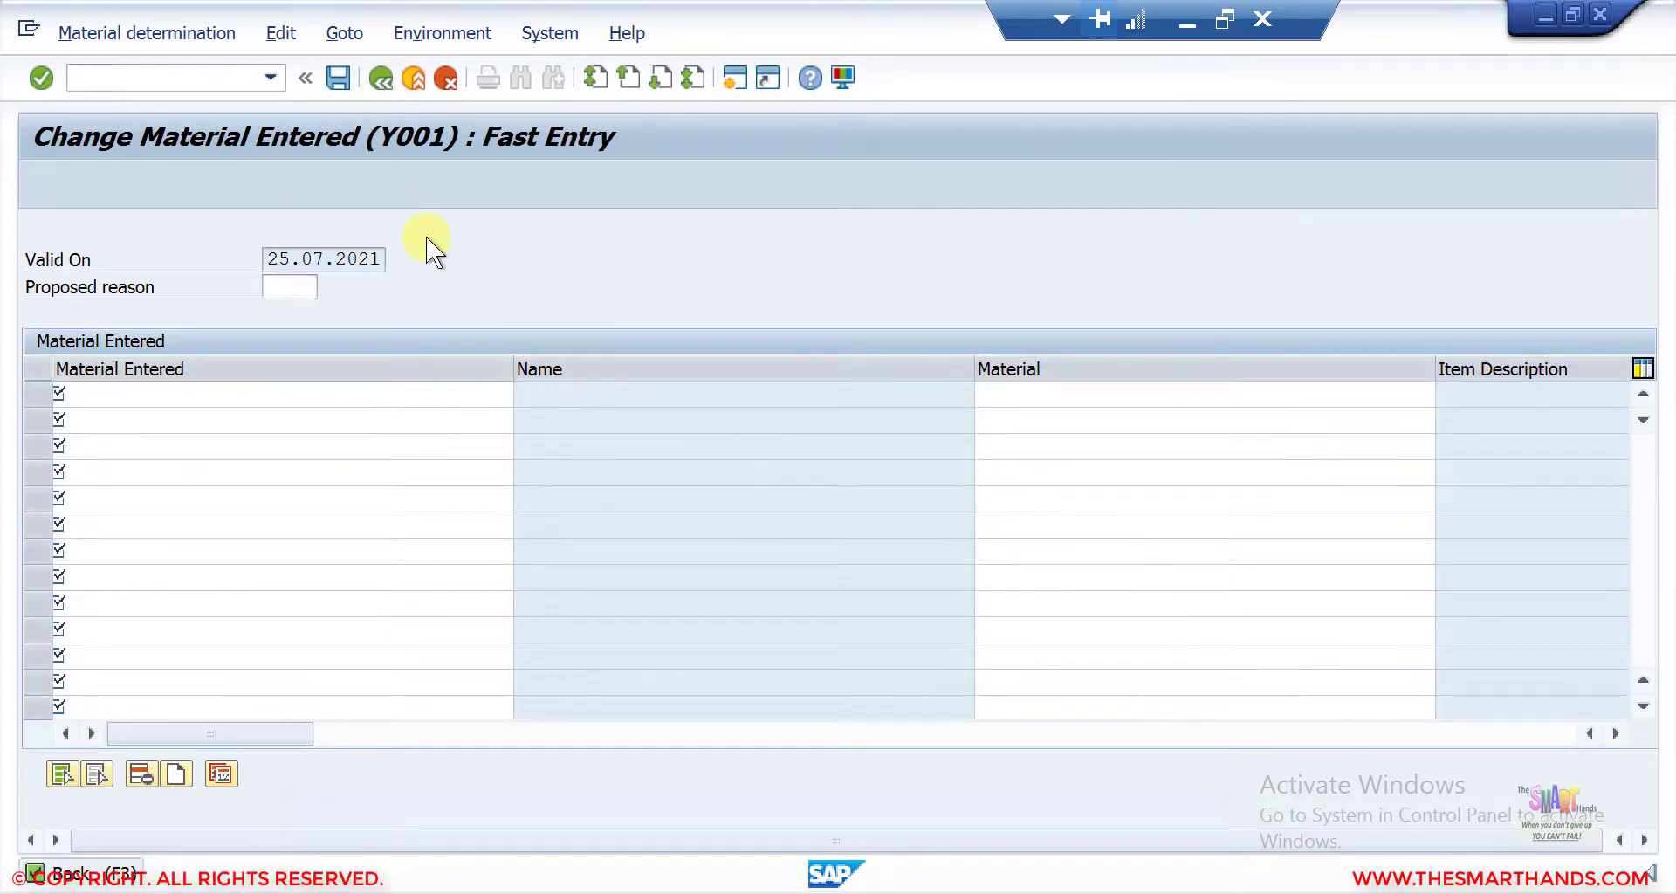
pyautogui.press('Return')
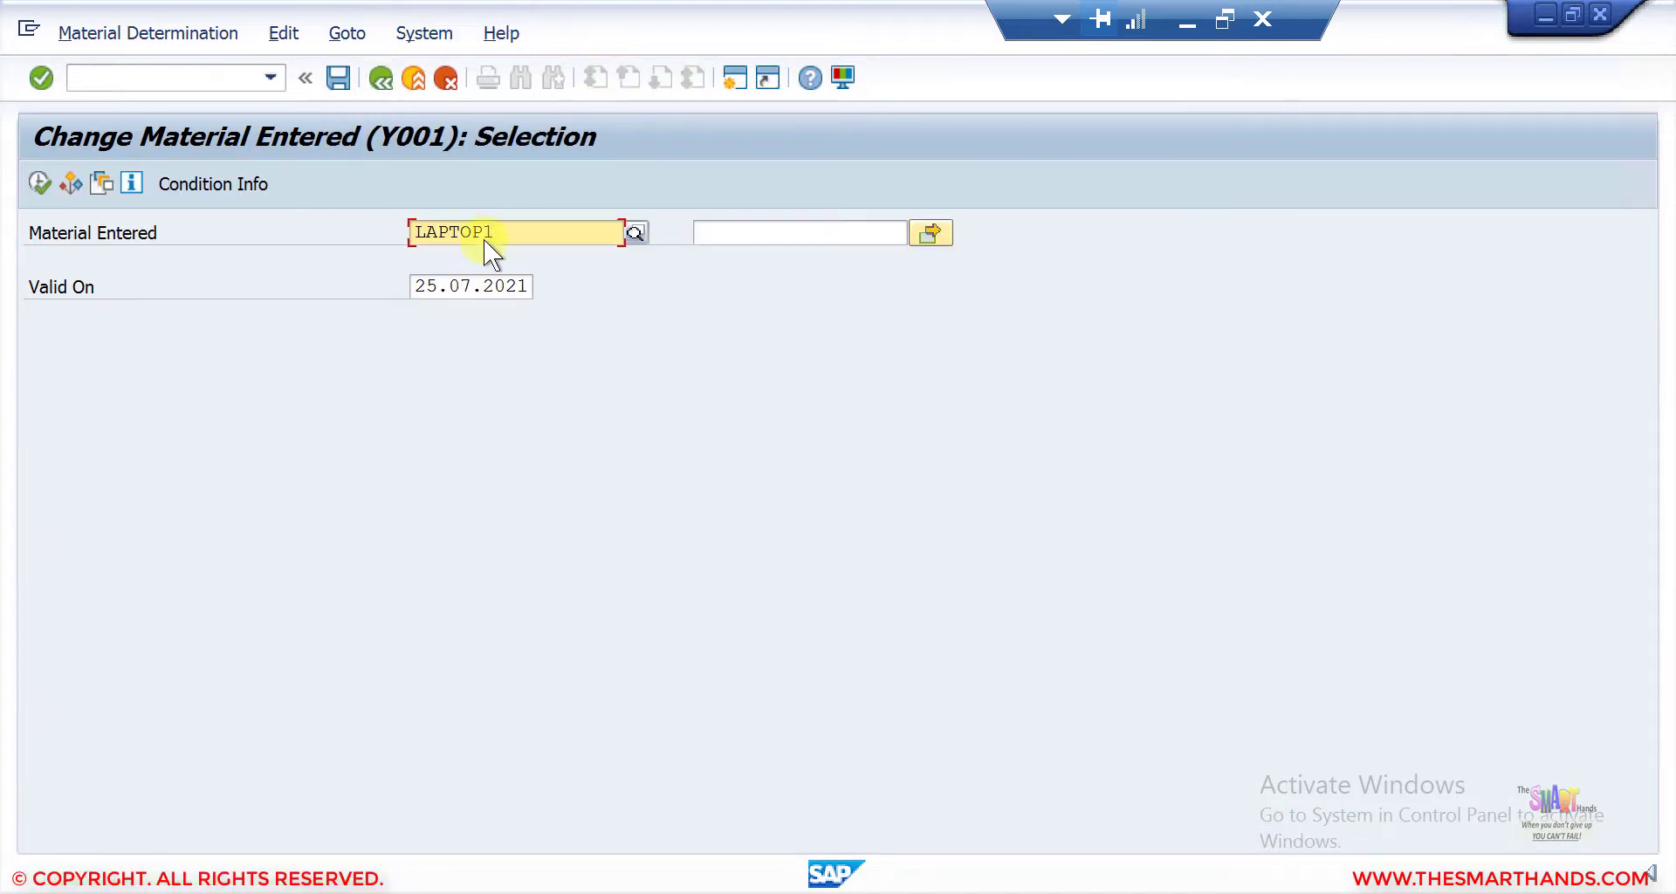
# Step: Retrieve the records for material entered LAPTOP13, set the LAPTOP1 substitution reason to Y002 (Customer Material), and save
pyautogui.write('3')
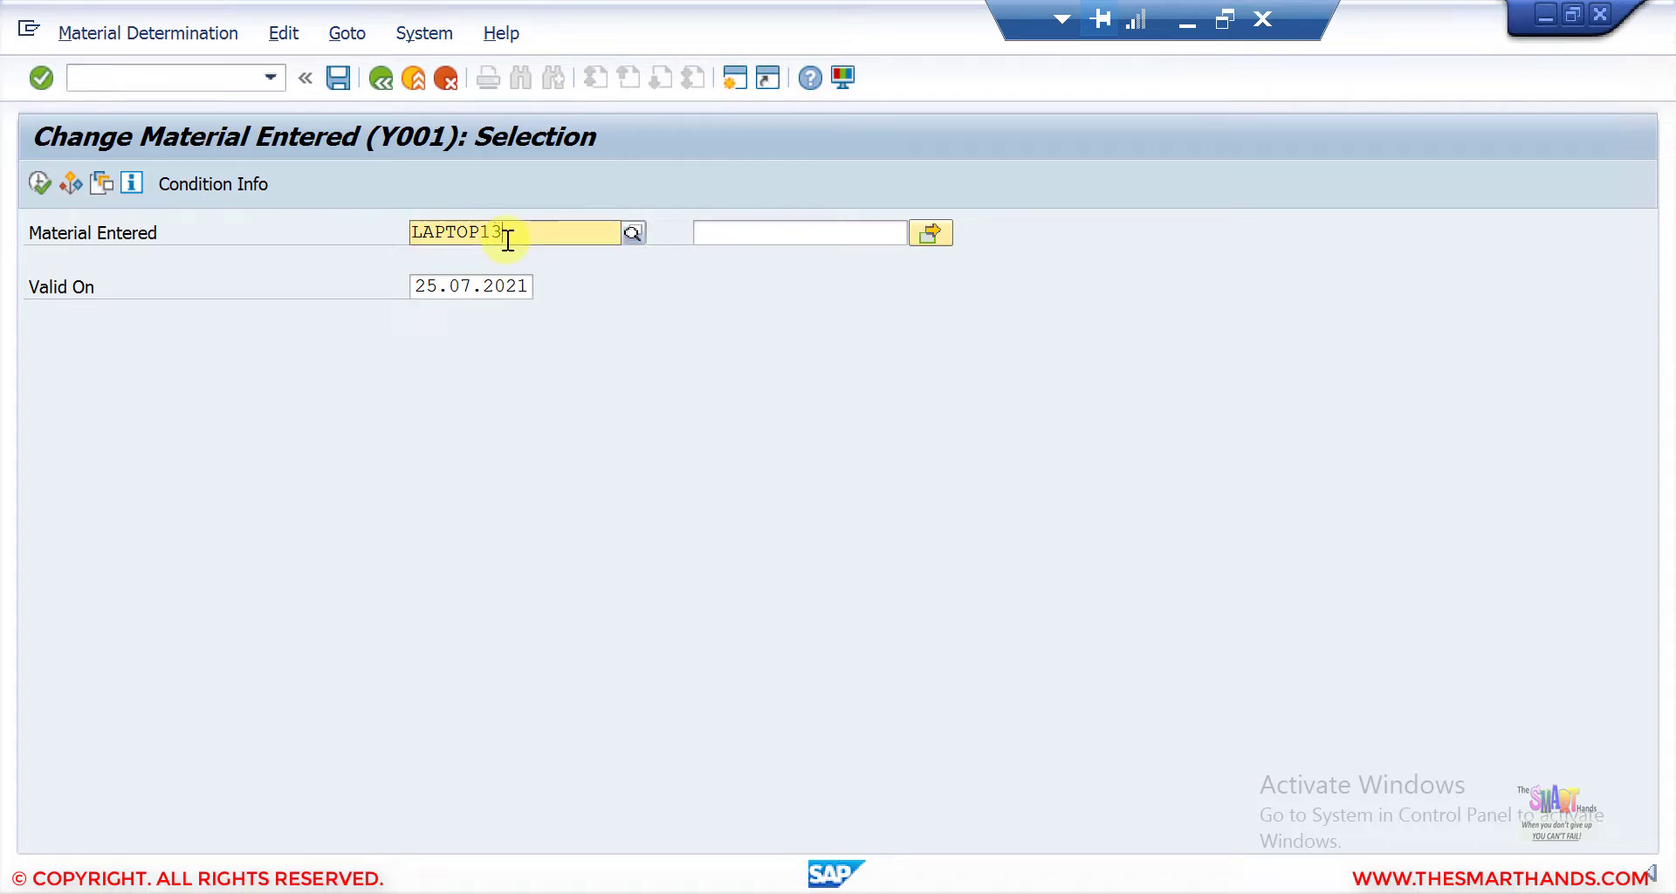
pyautogui.click(35, 180)
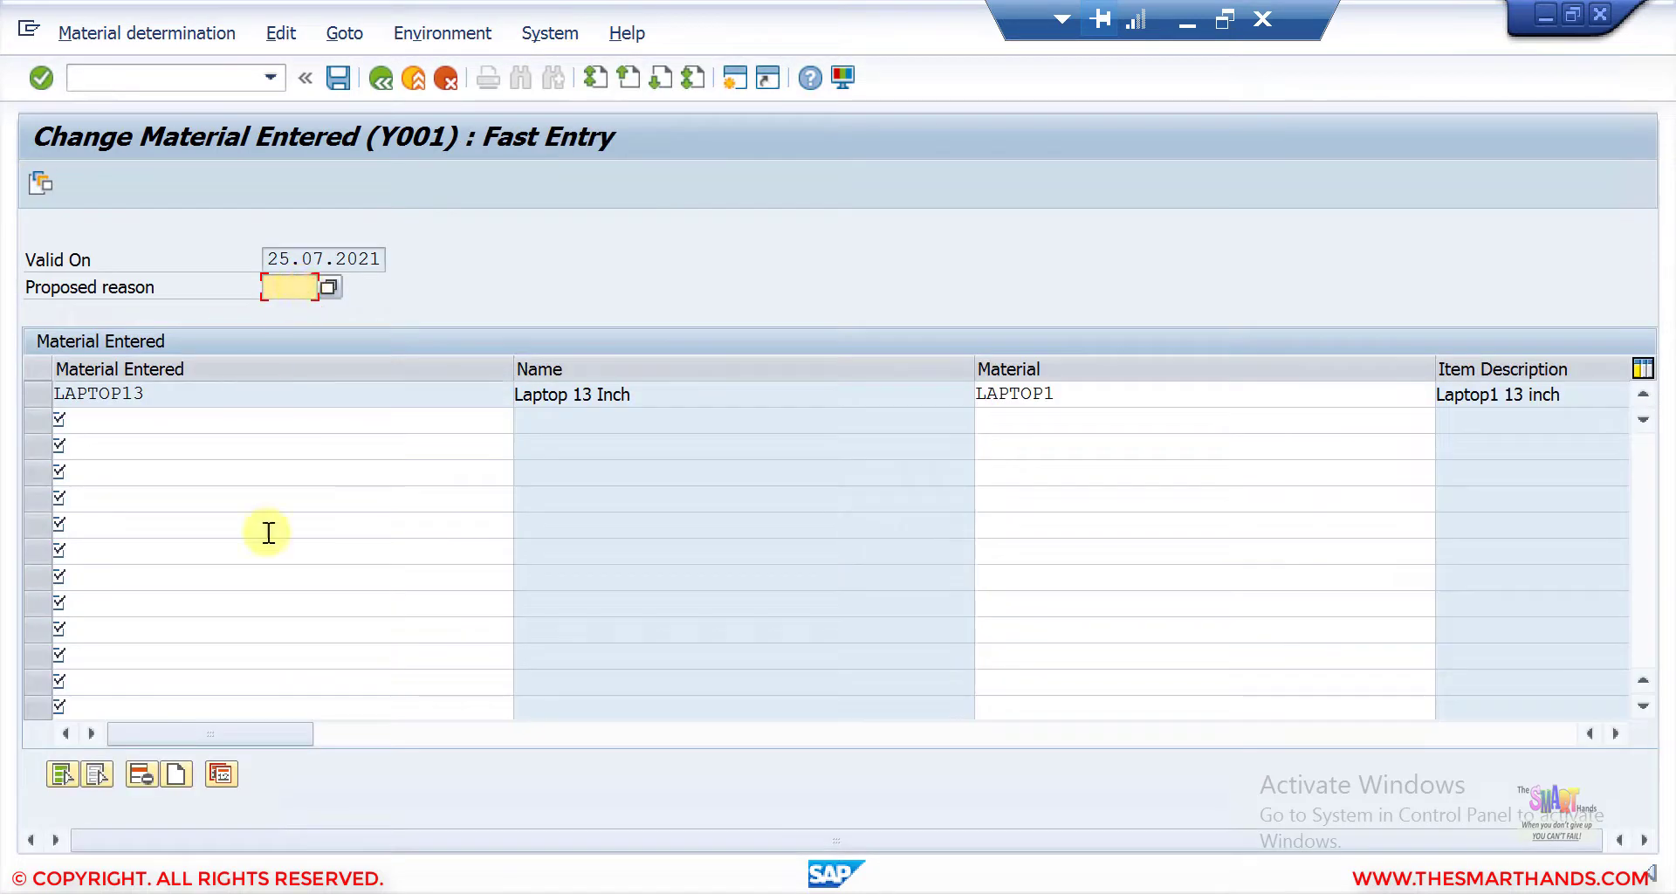
pyautogui.click(92, 738)
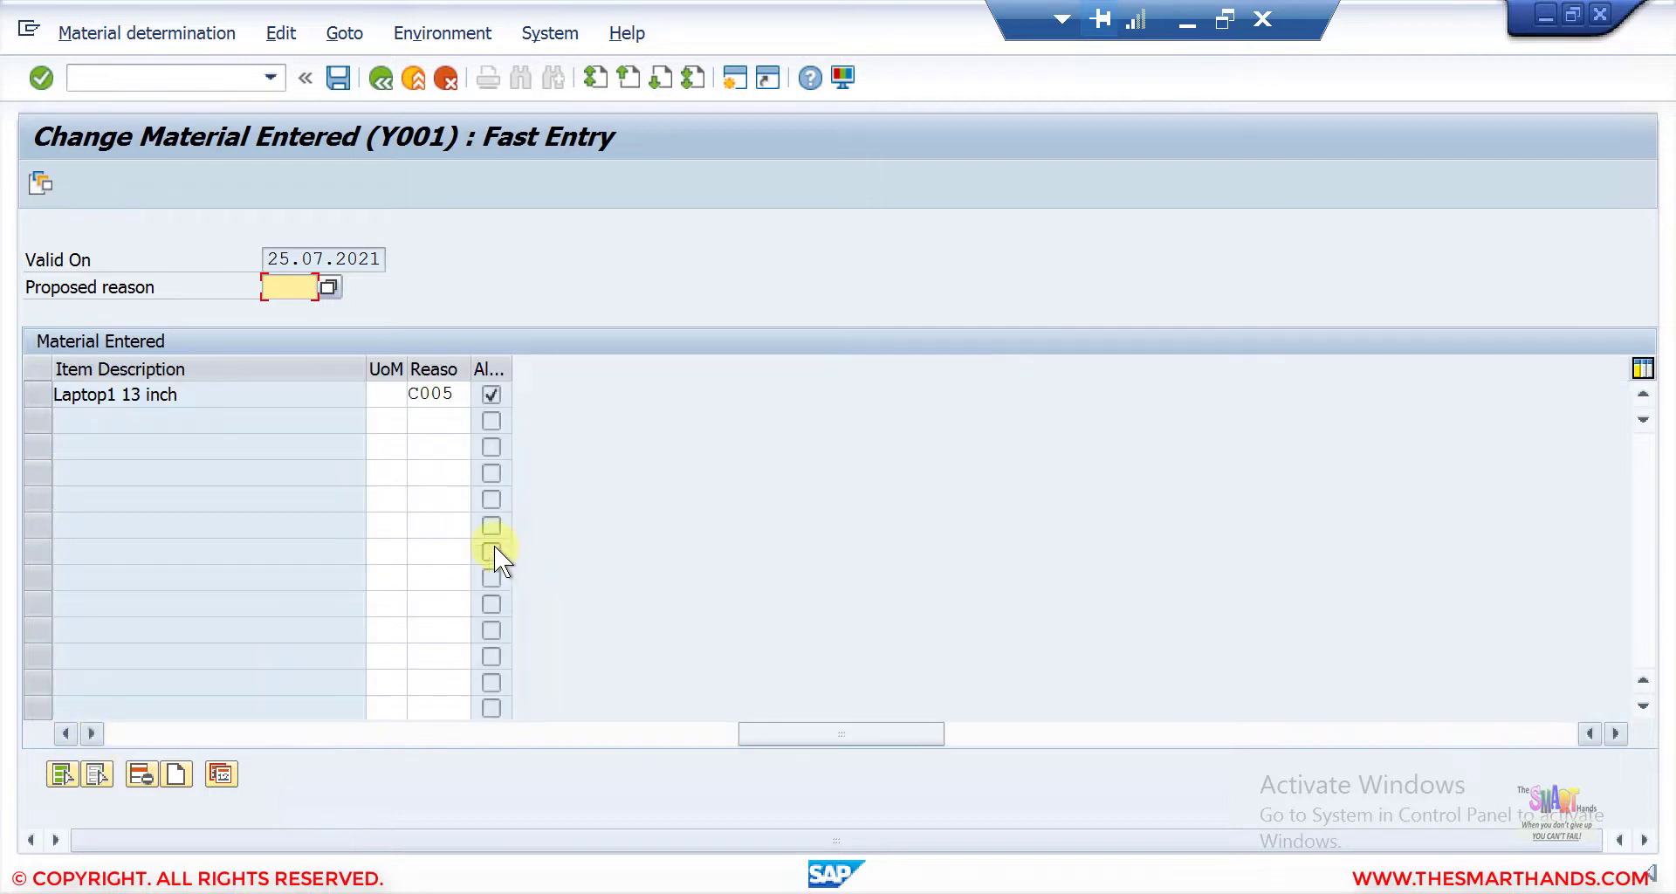
pyautogui.click(453, 391)
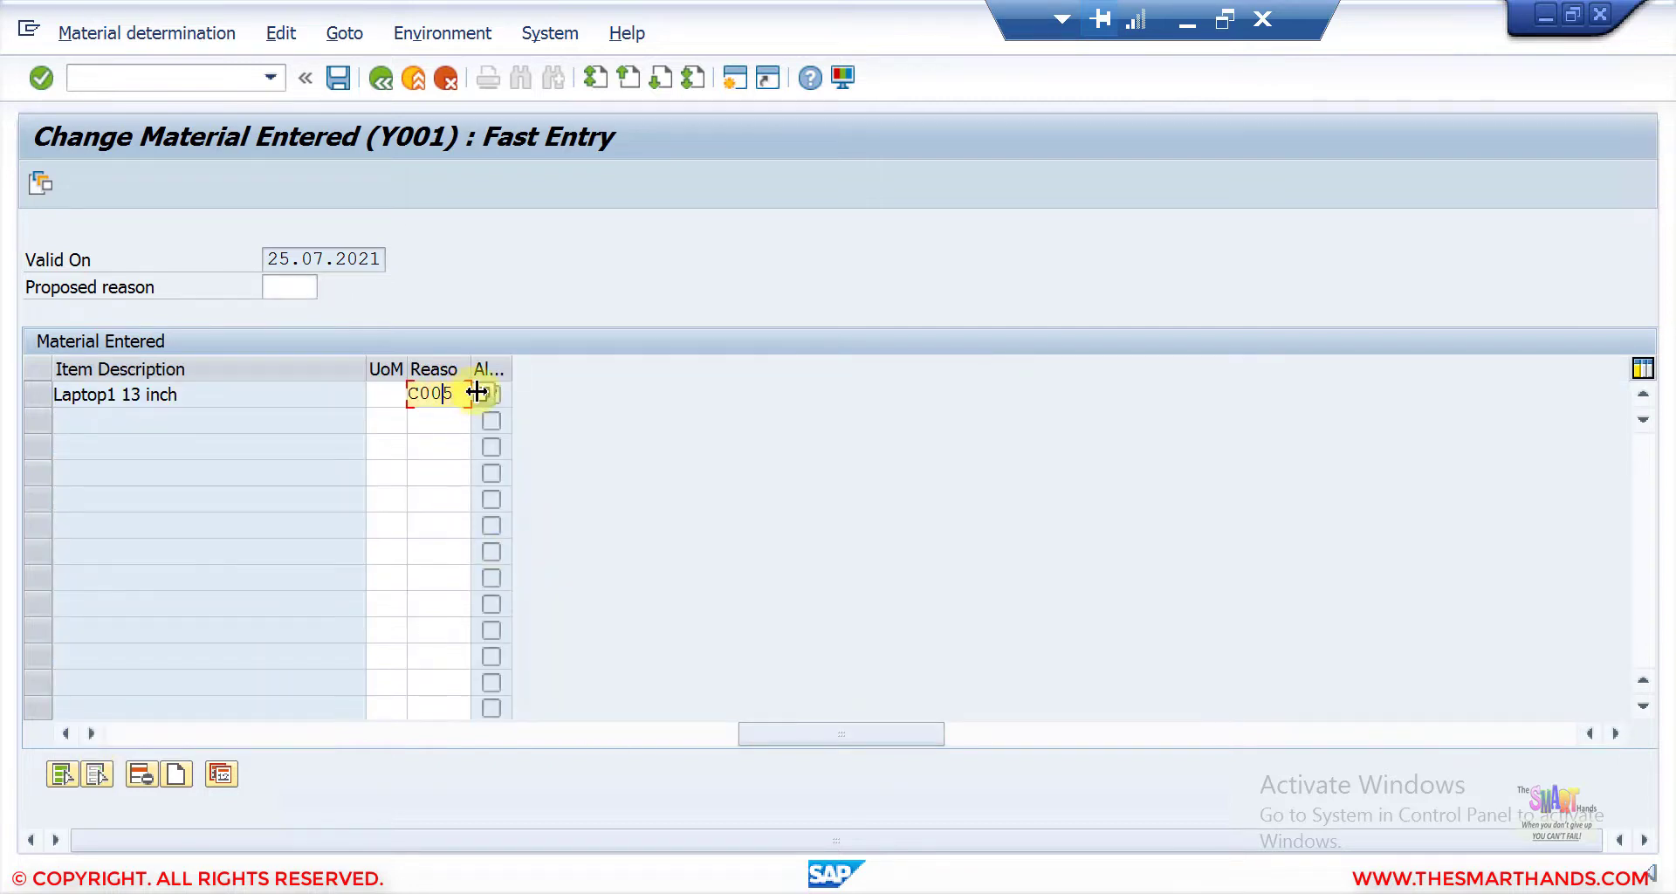
pyautogui.click(475, 390)
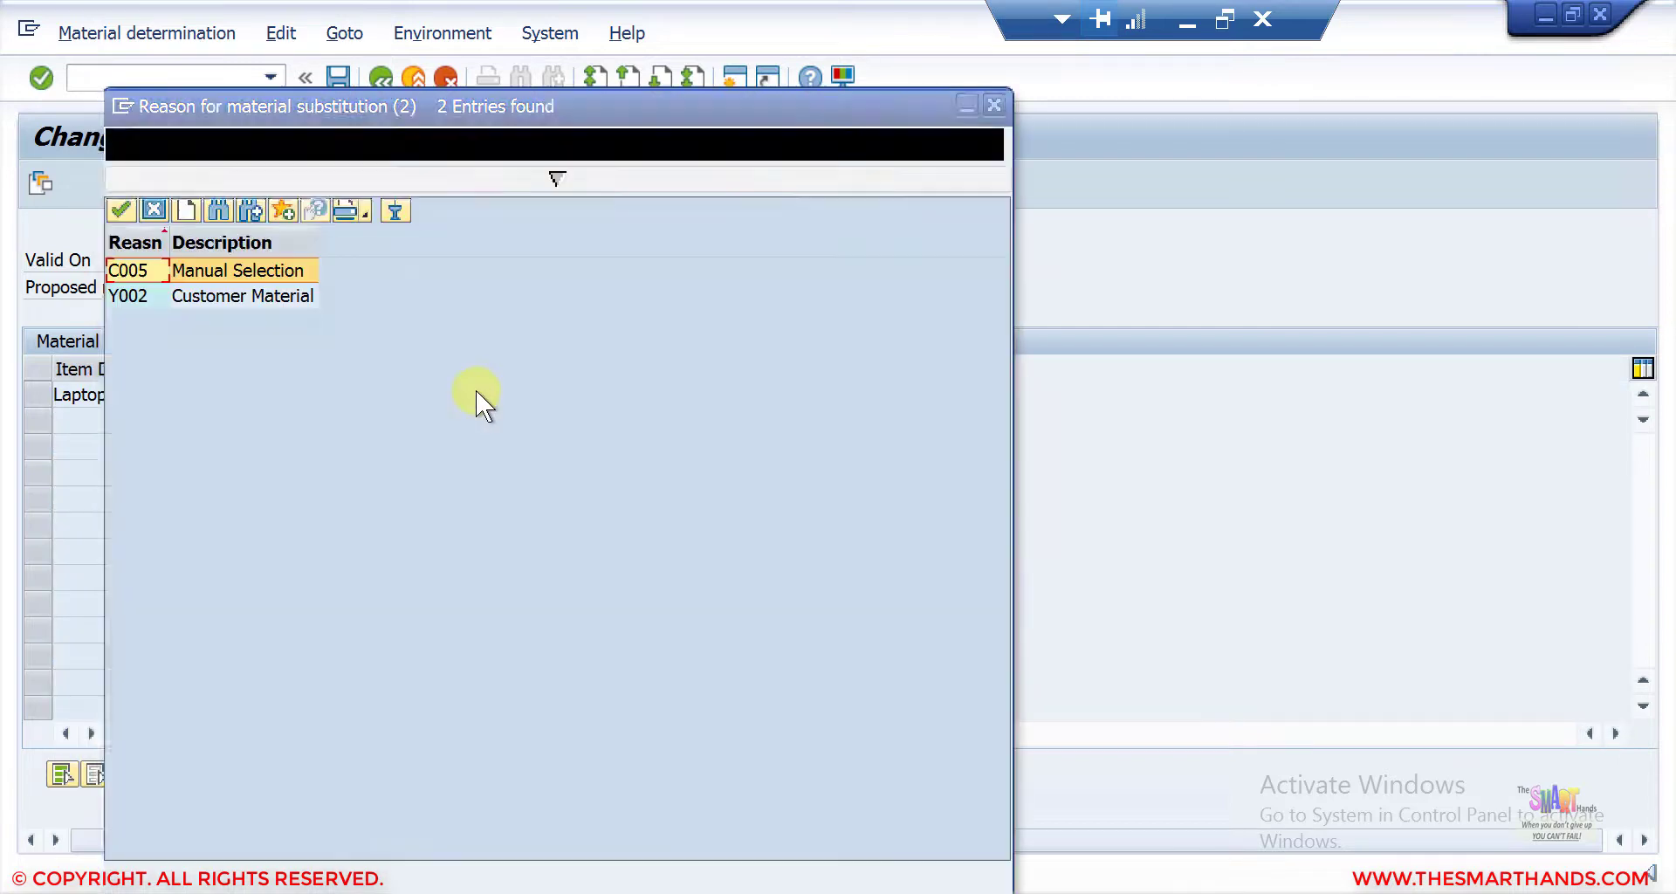
pyautogui.doubleClick(225, 296)
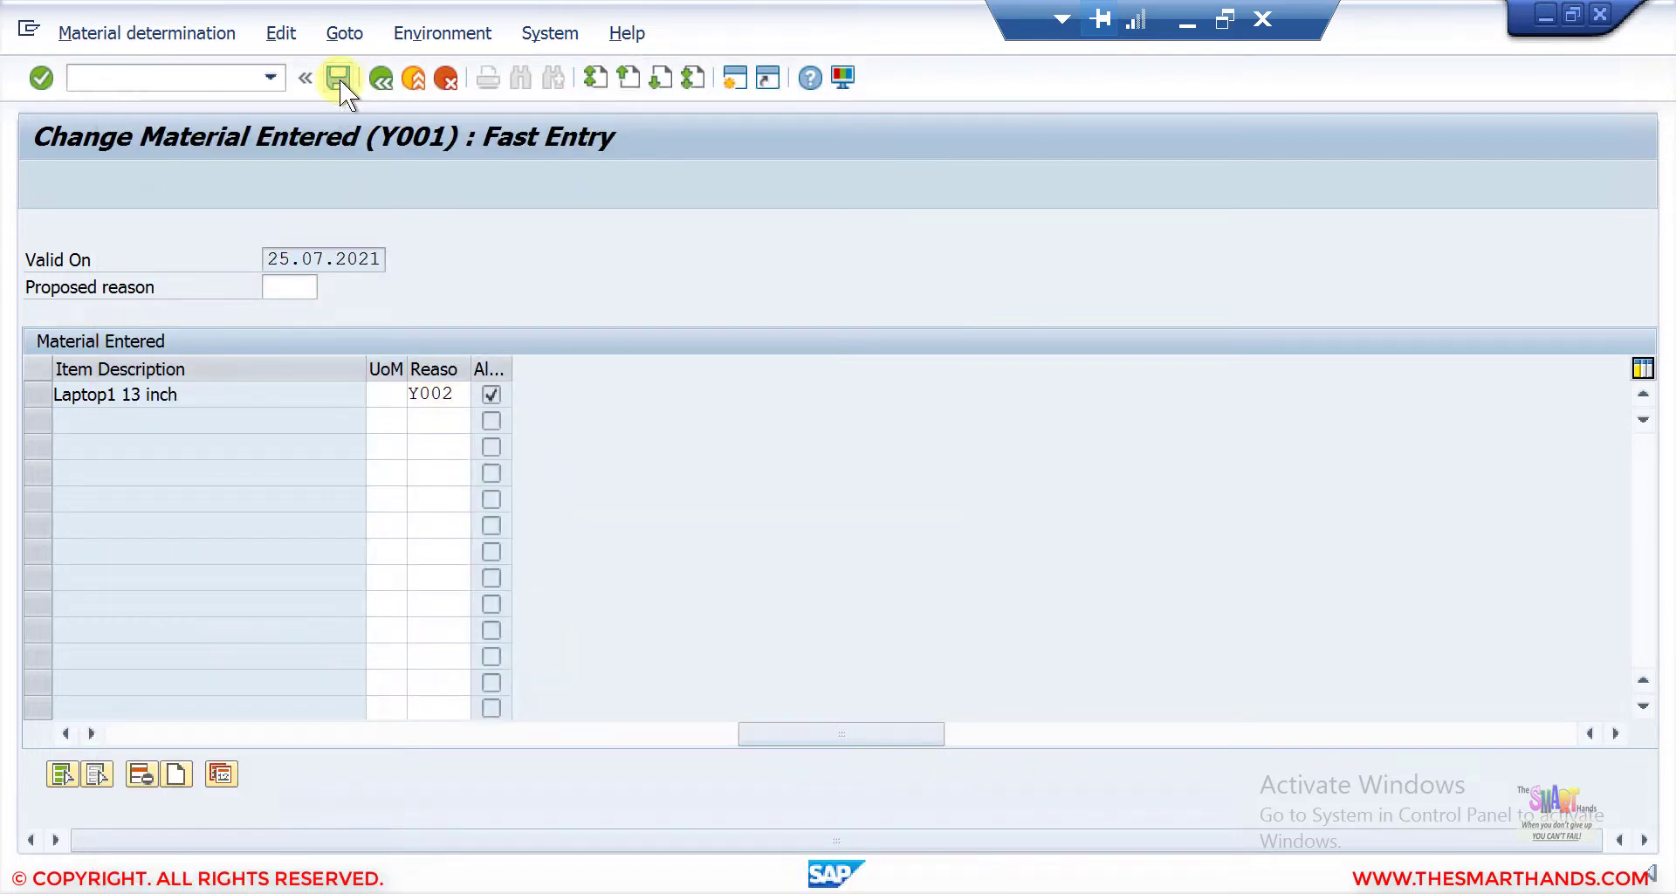
pyautogui.click(339, 80)
# Step: Run transaction VA01 and start a standard order for the previously used sold-to party with customer reference test4444
pyautogui.click(227, 78)
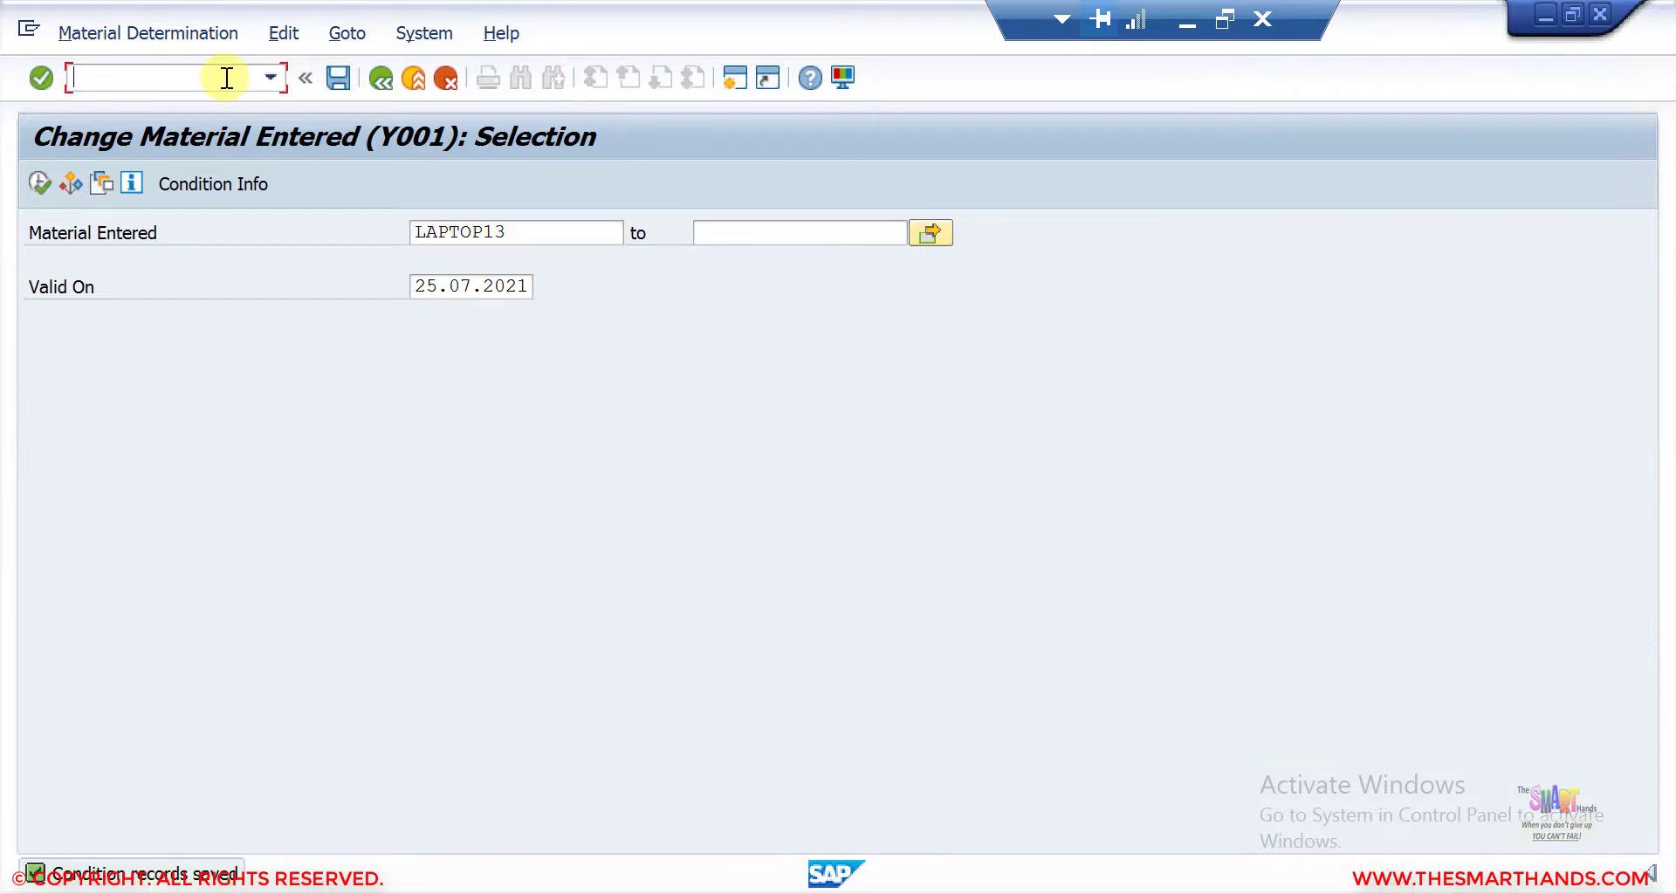
pyautogui.write('/nva01')
pyautogui.press('Return')
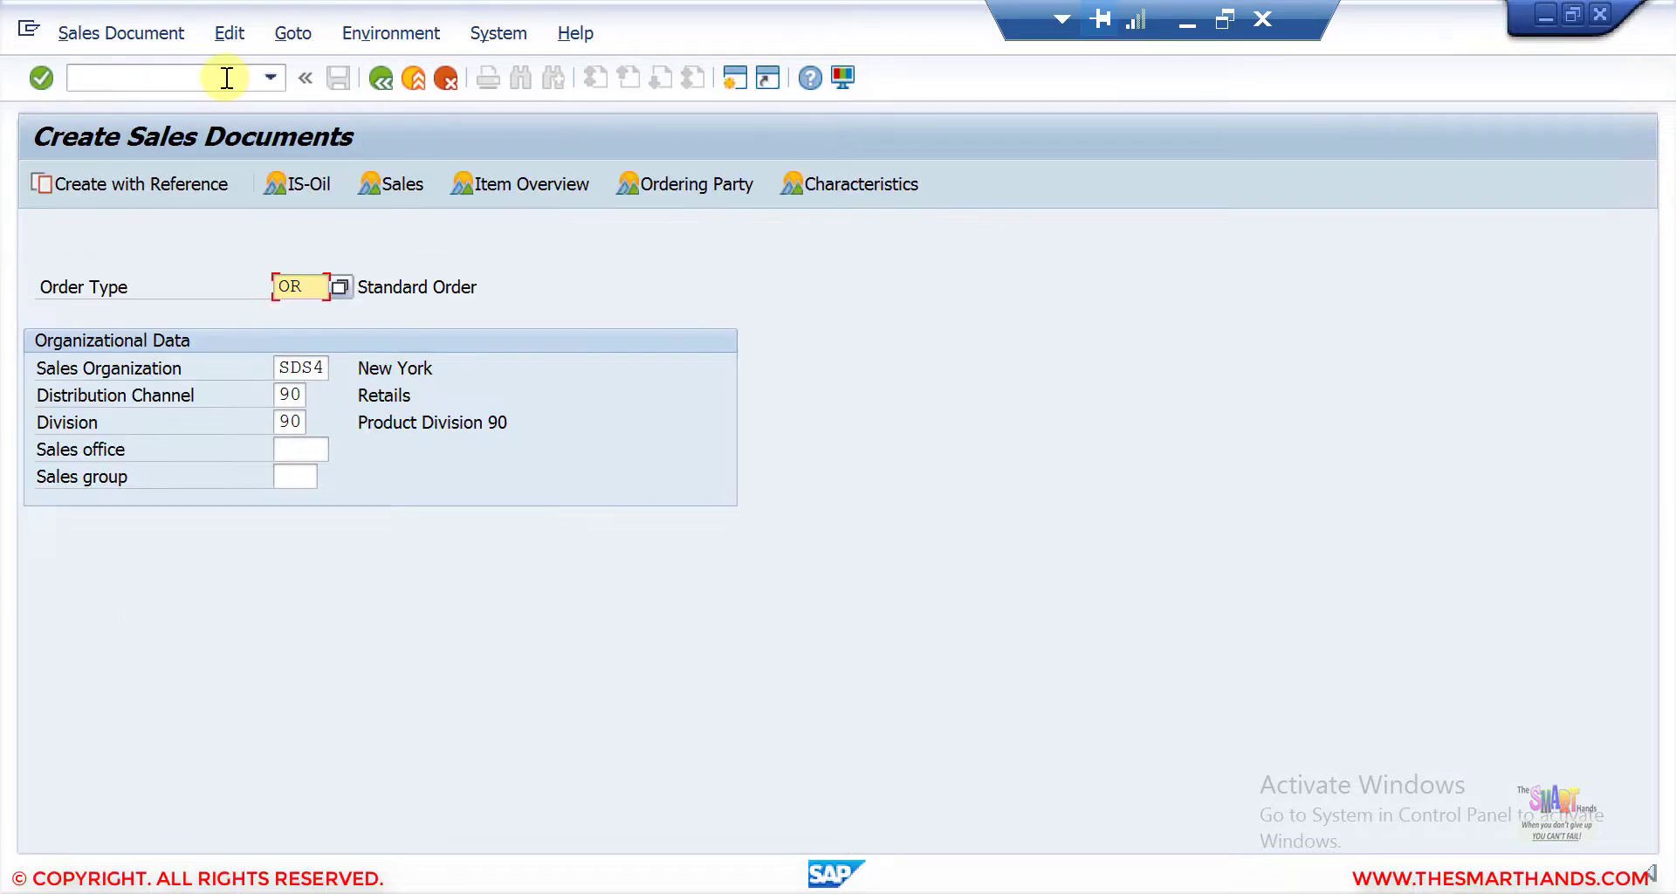
pyautogui.press('Return')
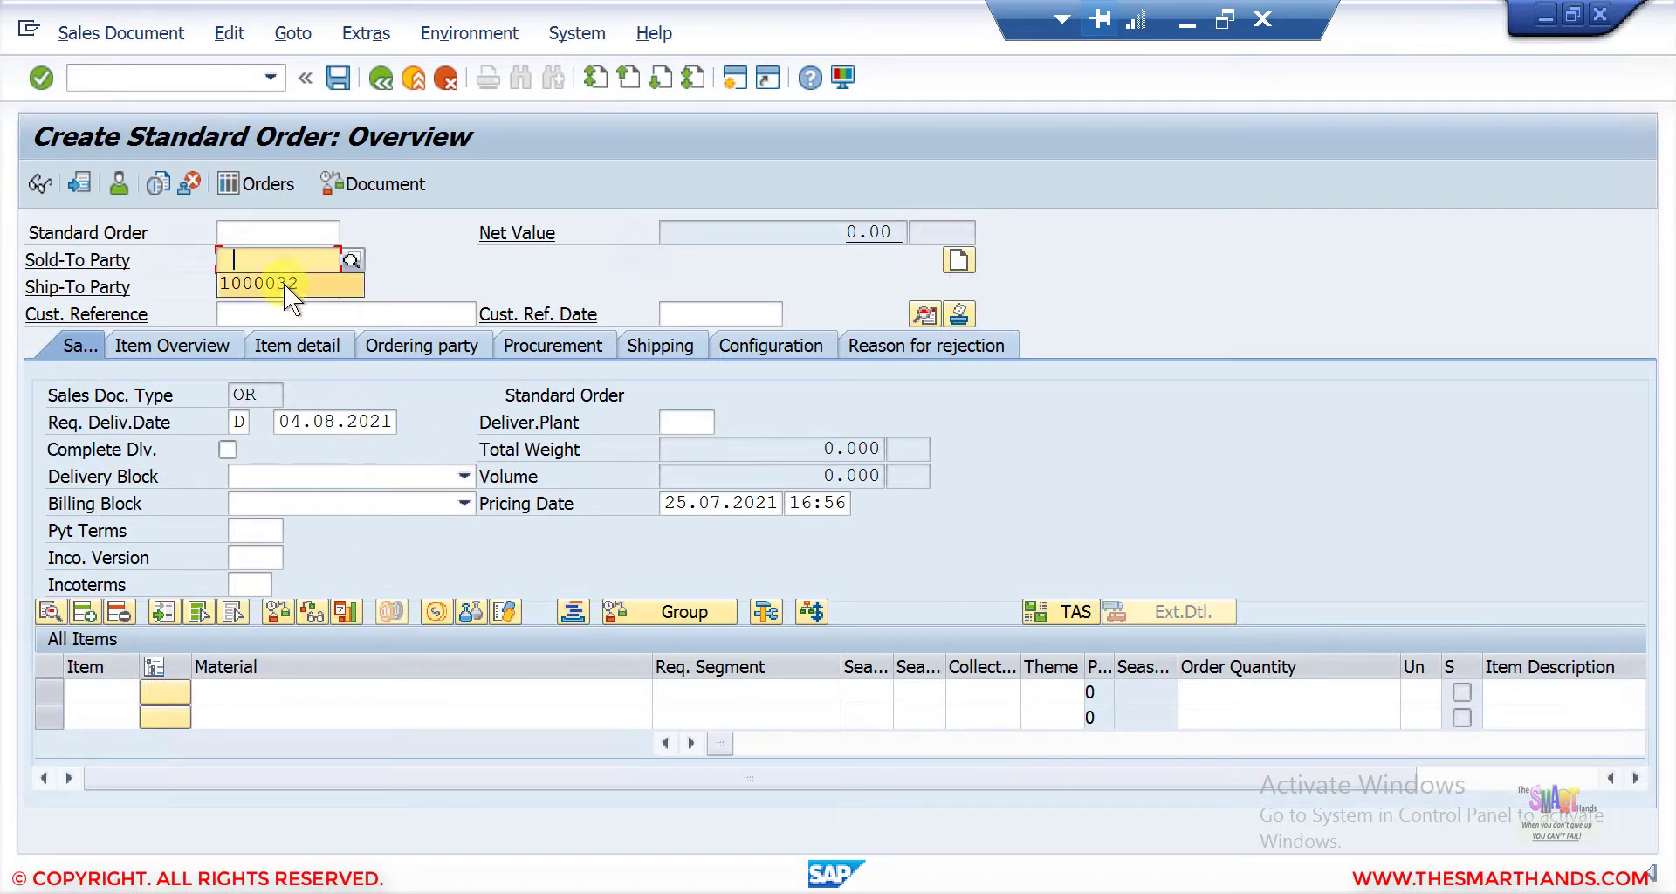
pyautogui.click(285, 285)
pyautogui.press('Return')
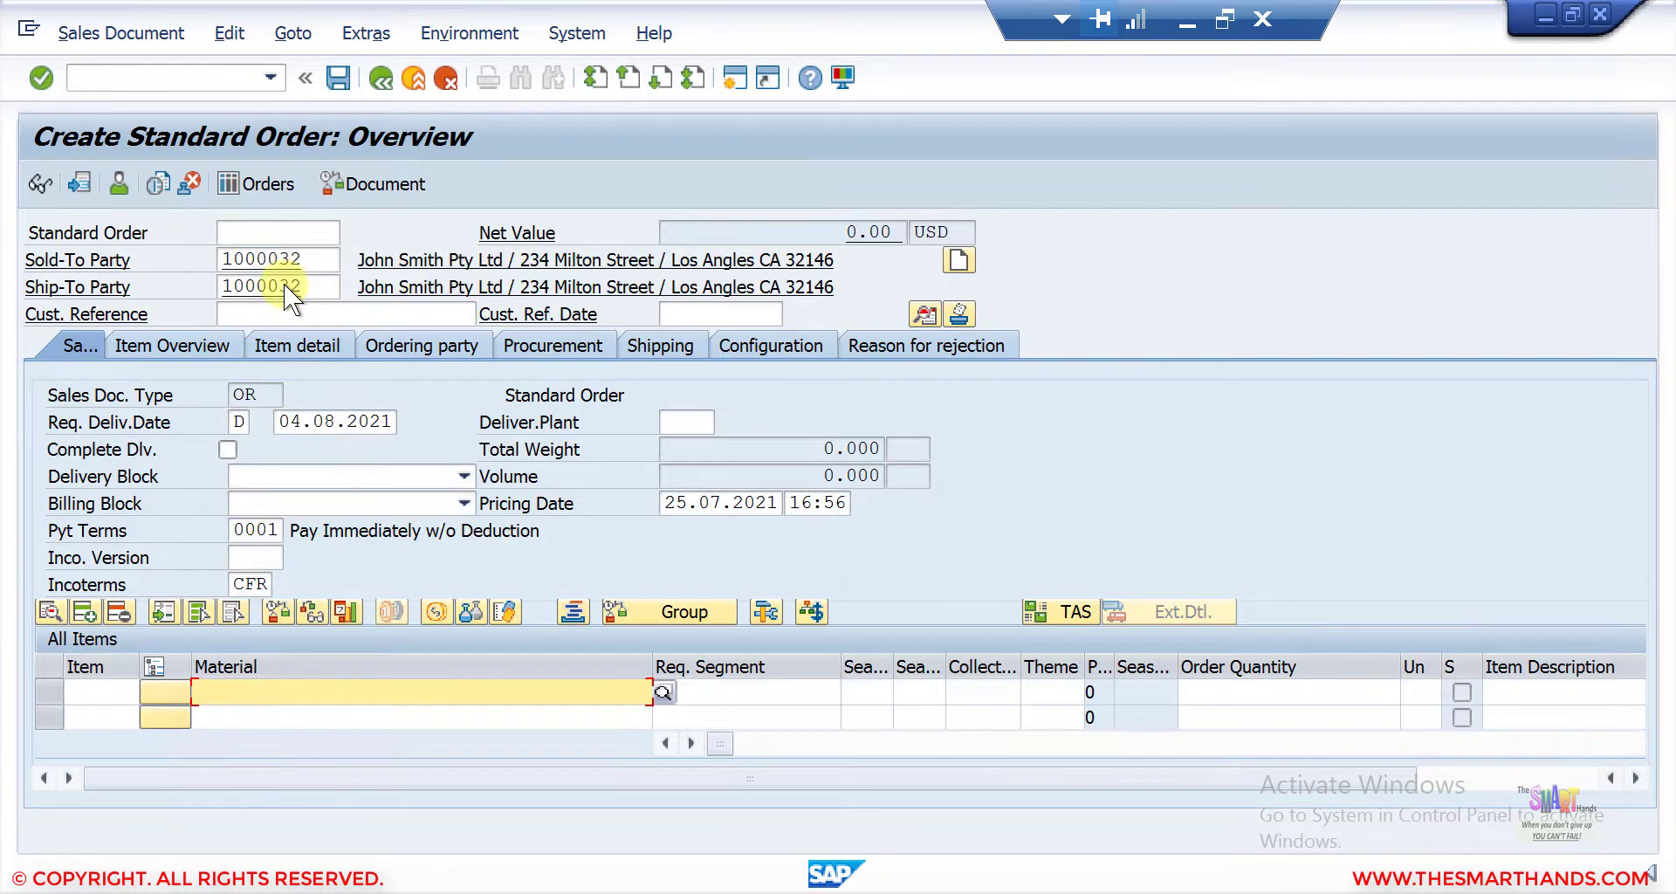
pyautogui.click(278, 315)
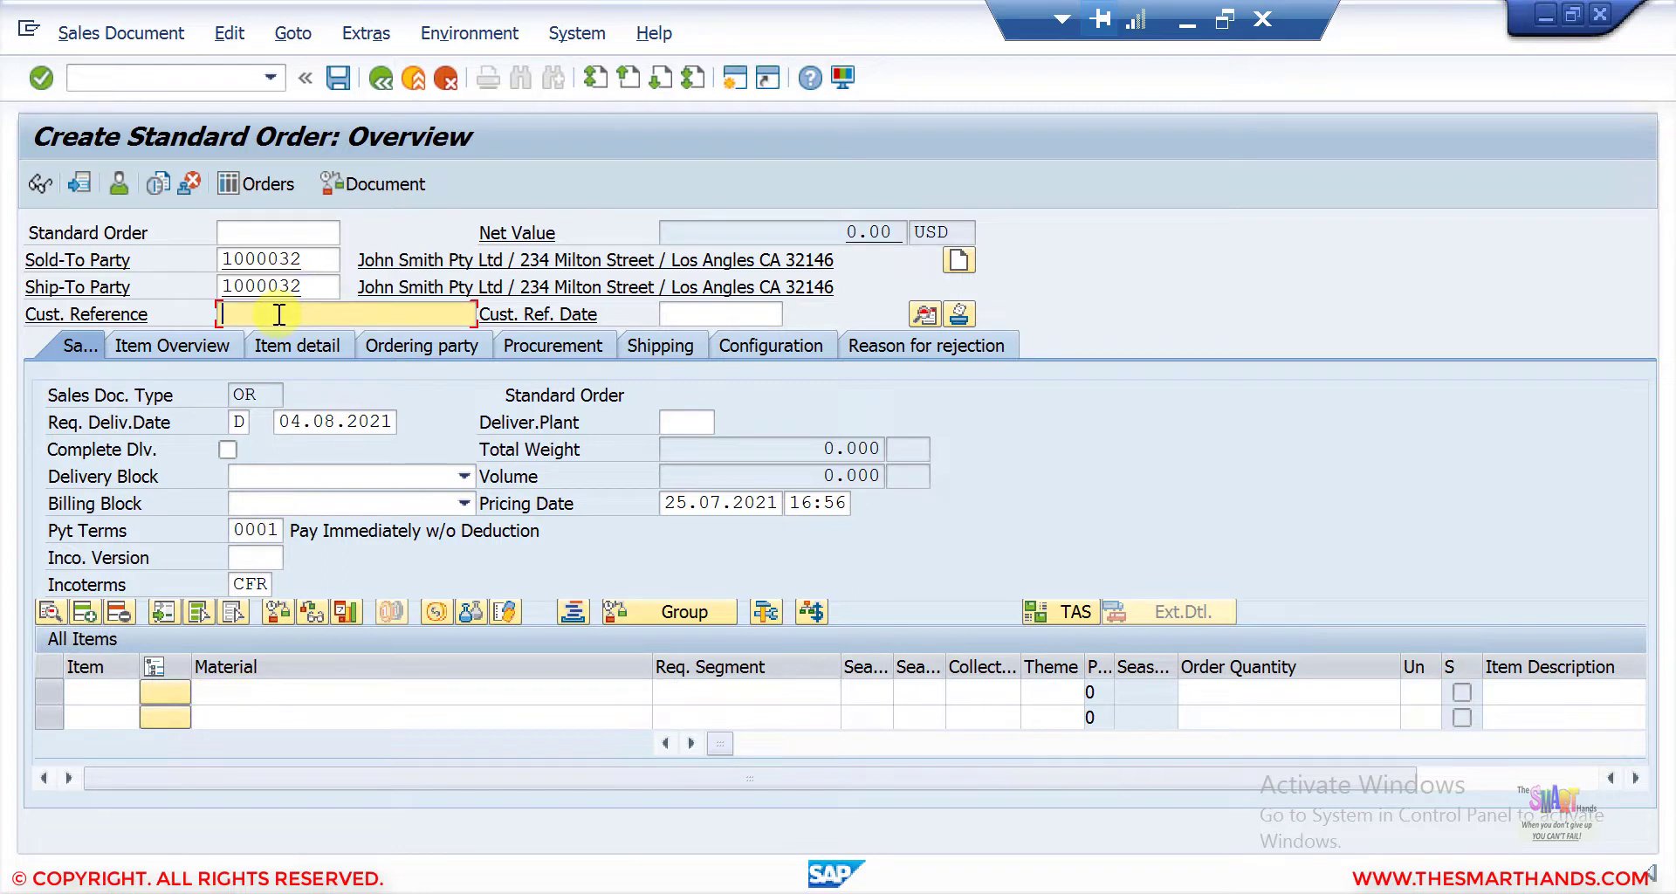
pyautogui.write('test4444')
pyautogui.press('Return')
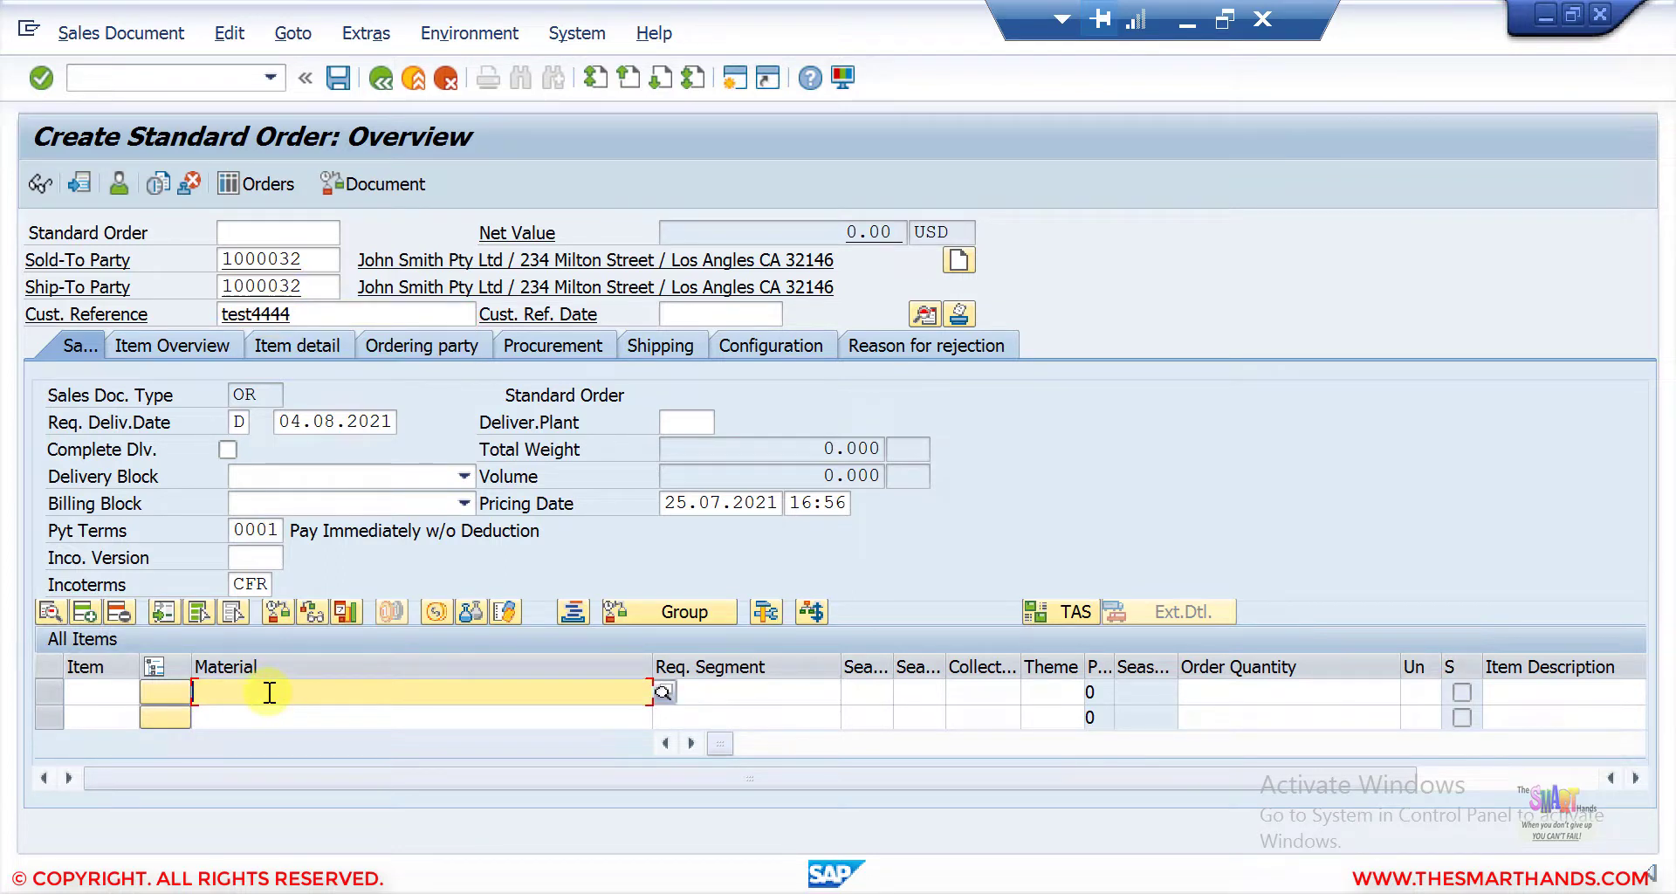
# Step: Add LAPTOP13 with an order quantity of 1, acknowledge the minimum quantity warning, and continue past availability control
pyautogui.write('laptop')
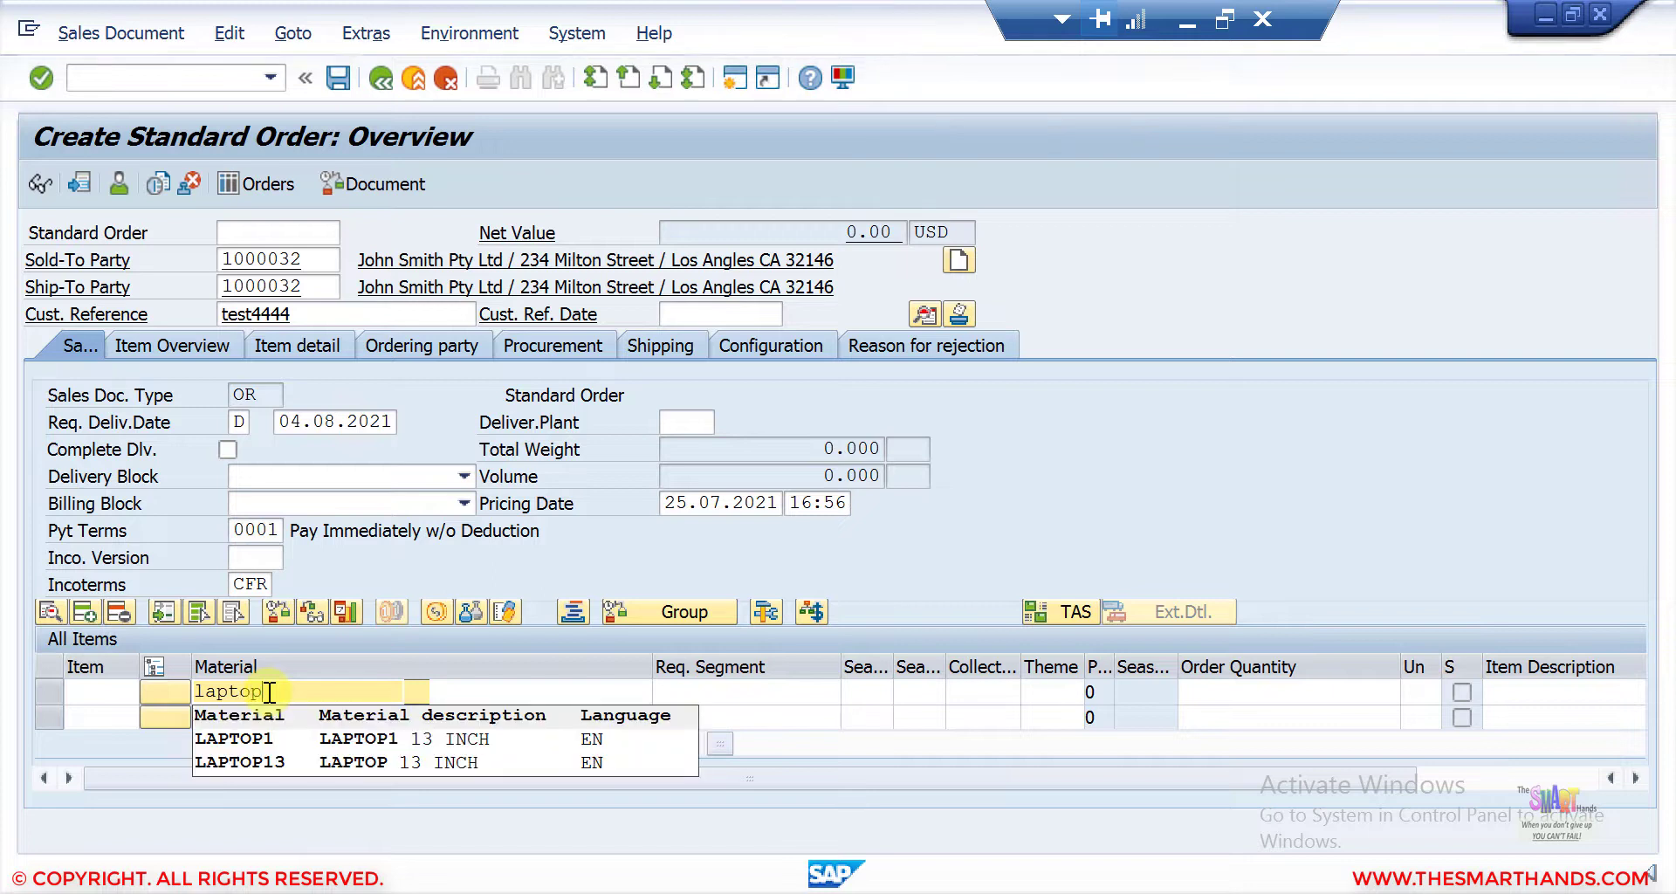
pyautogui.write('13')
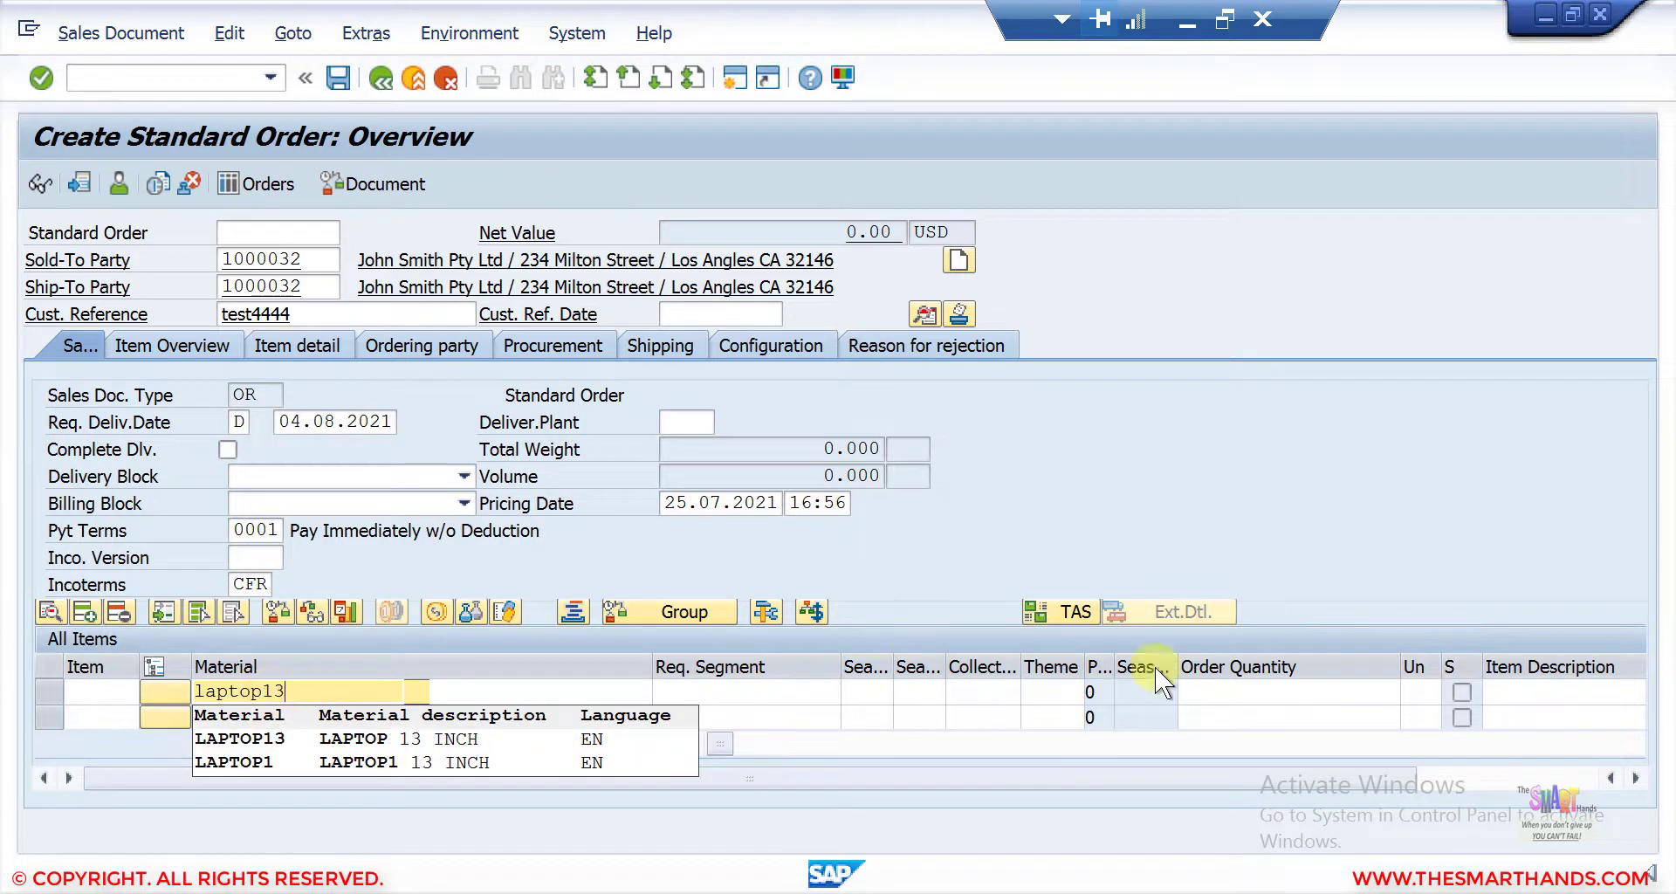
pyautogui.click(1235, 691)
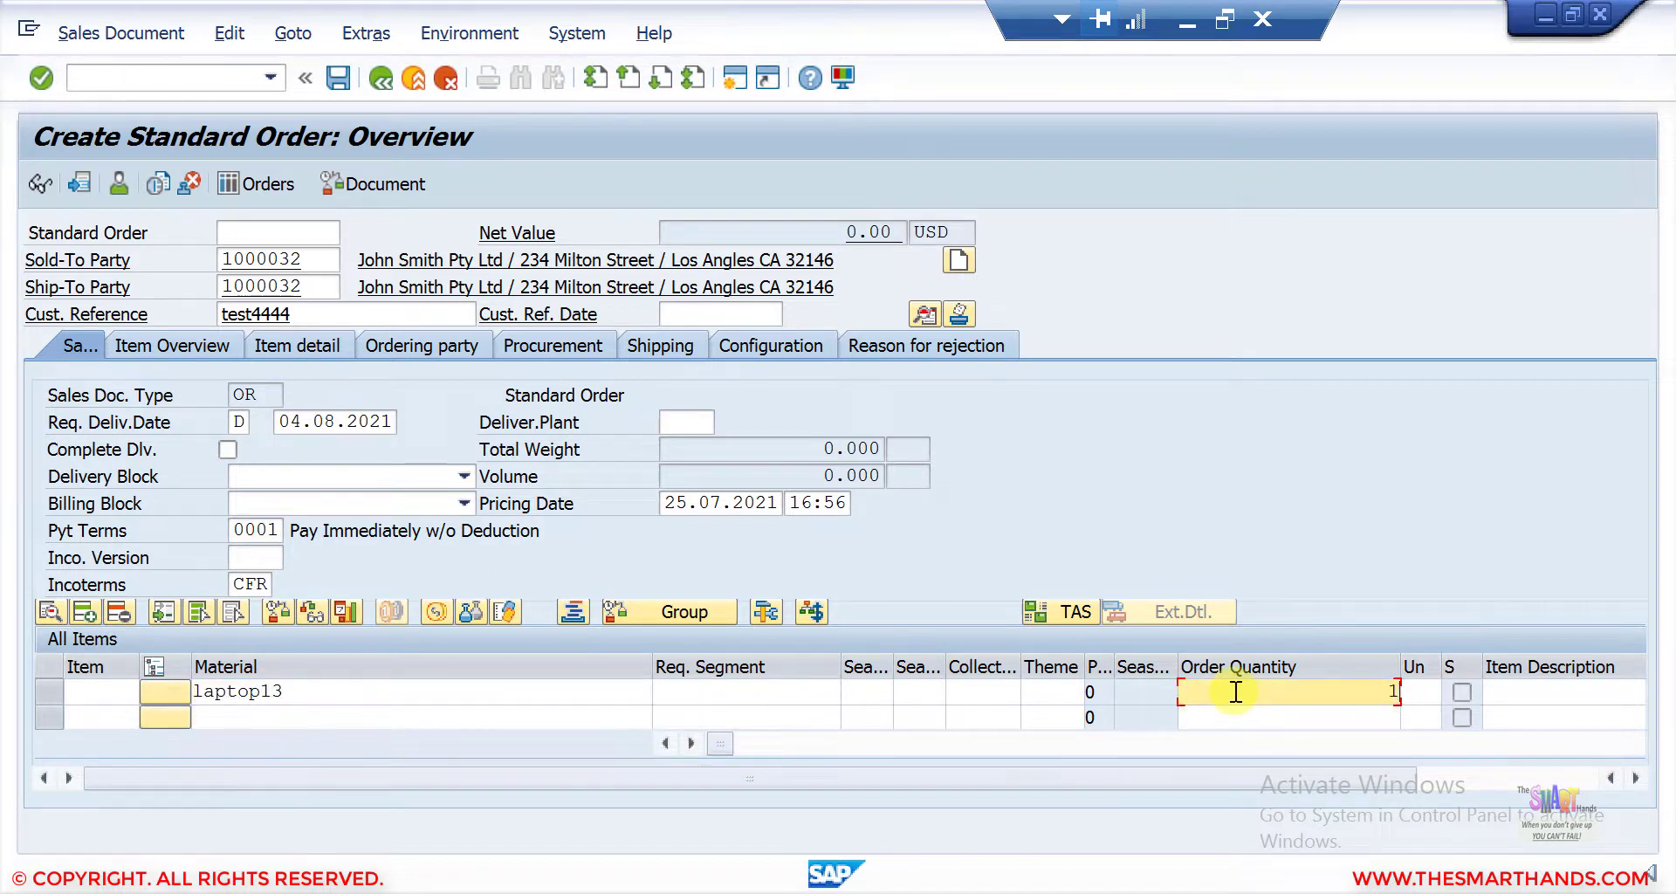
pyautogui.write('1')
pyautogui.press('Return')
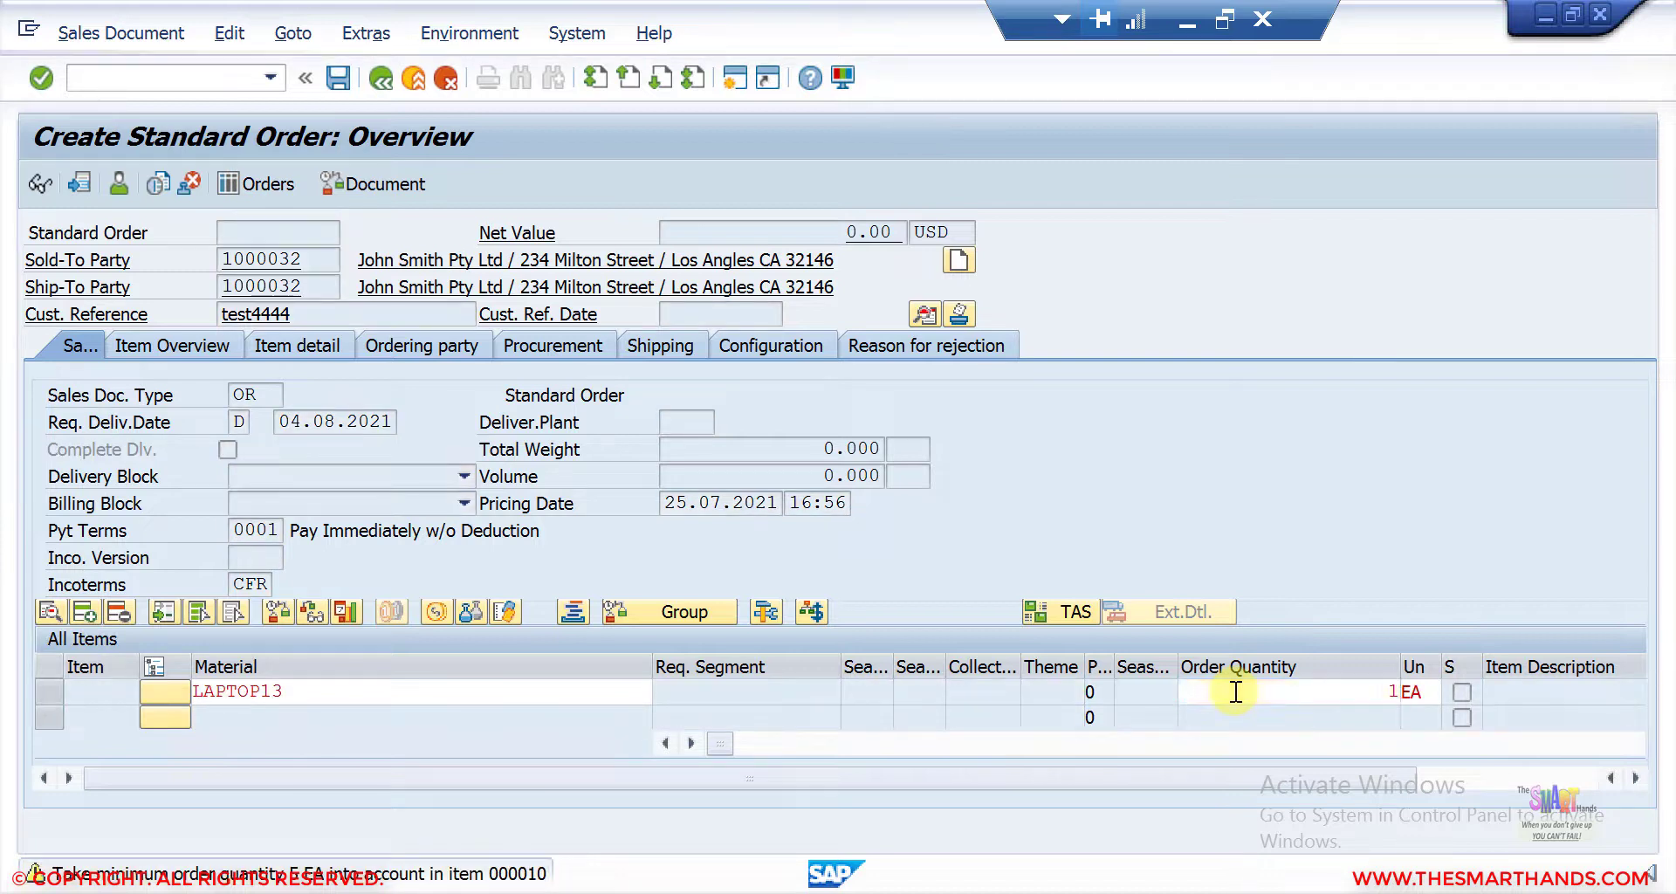
pyautogui.press('Return')
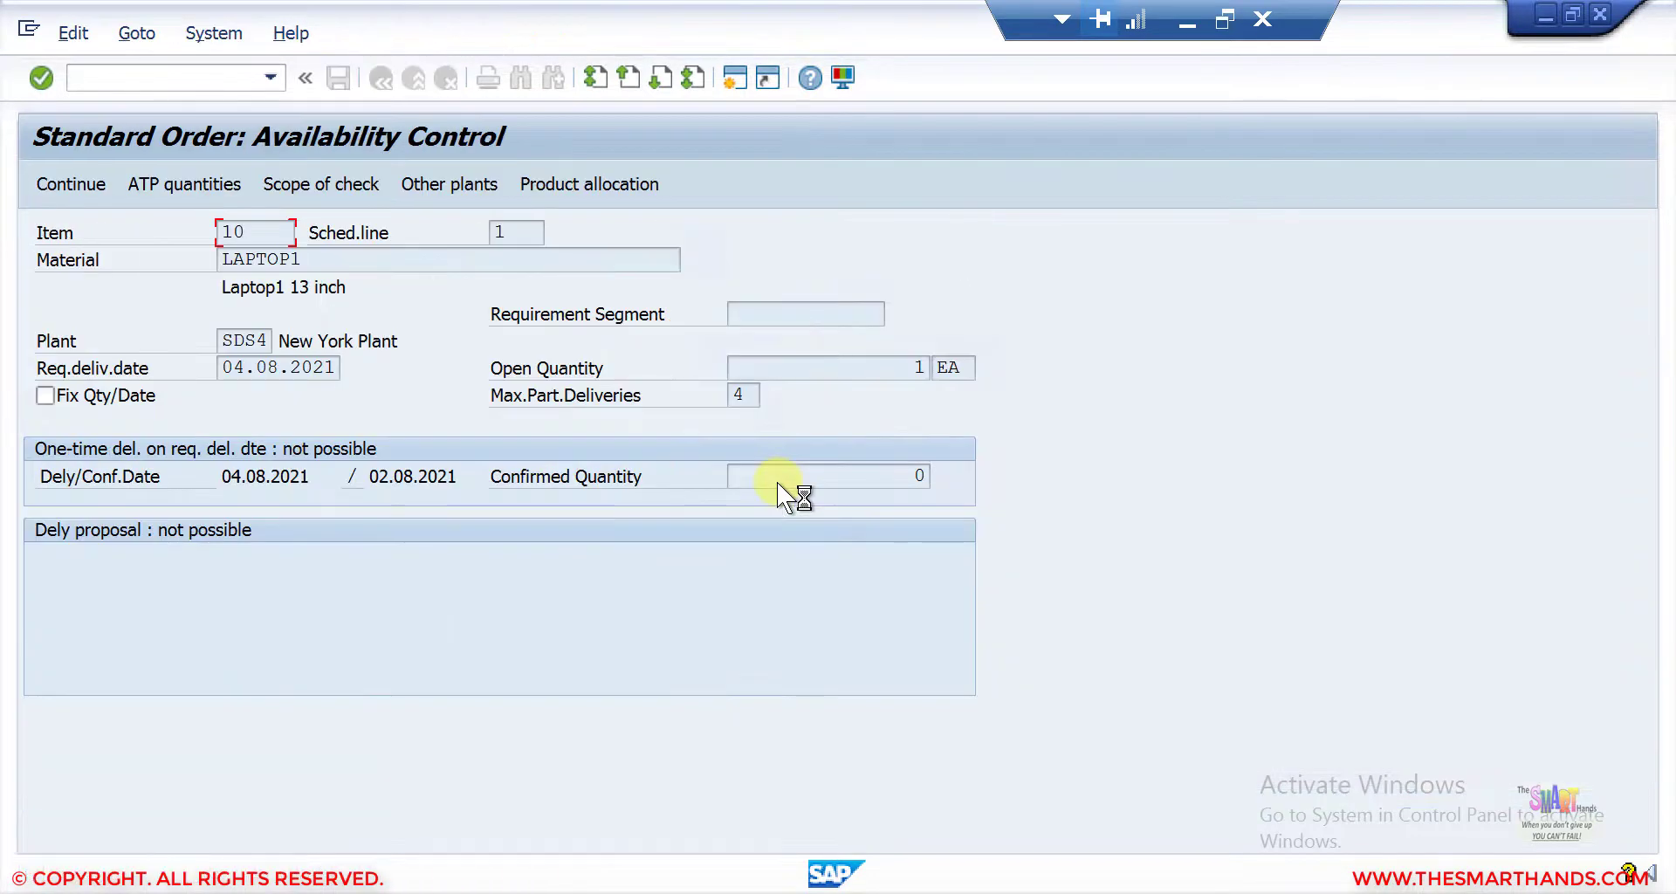
pyautogui.click(86, 184)
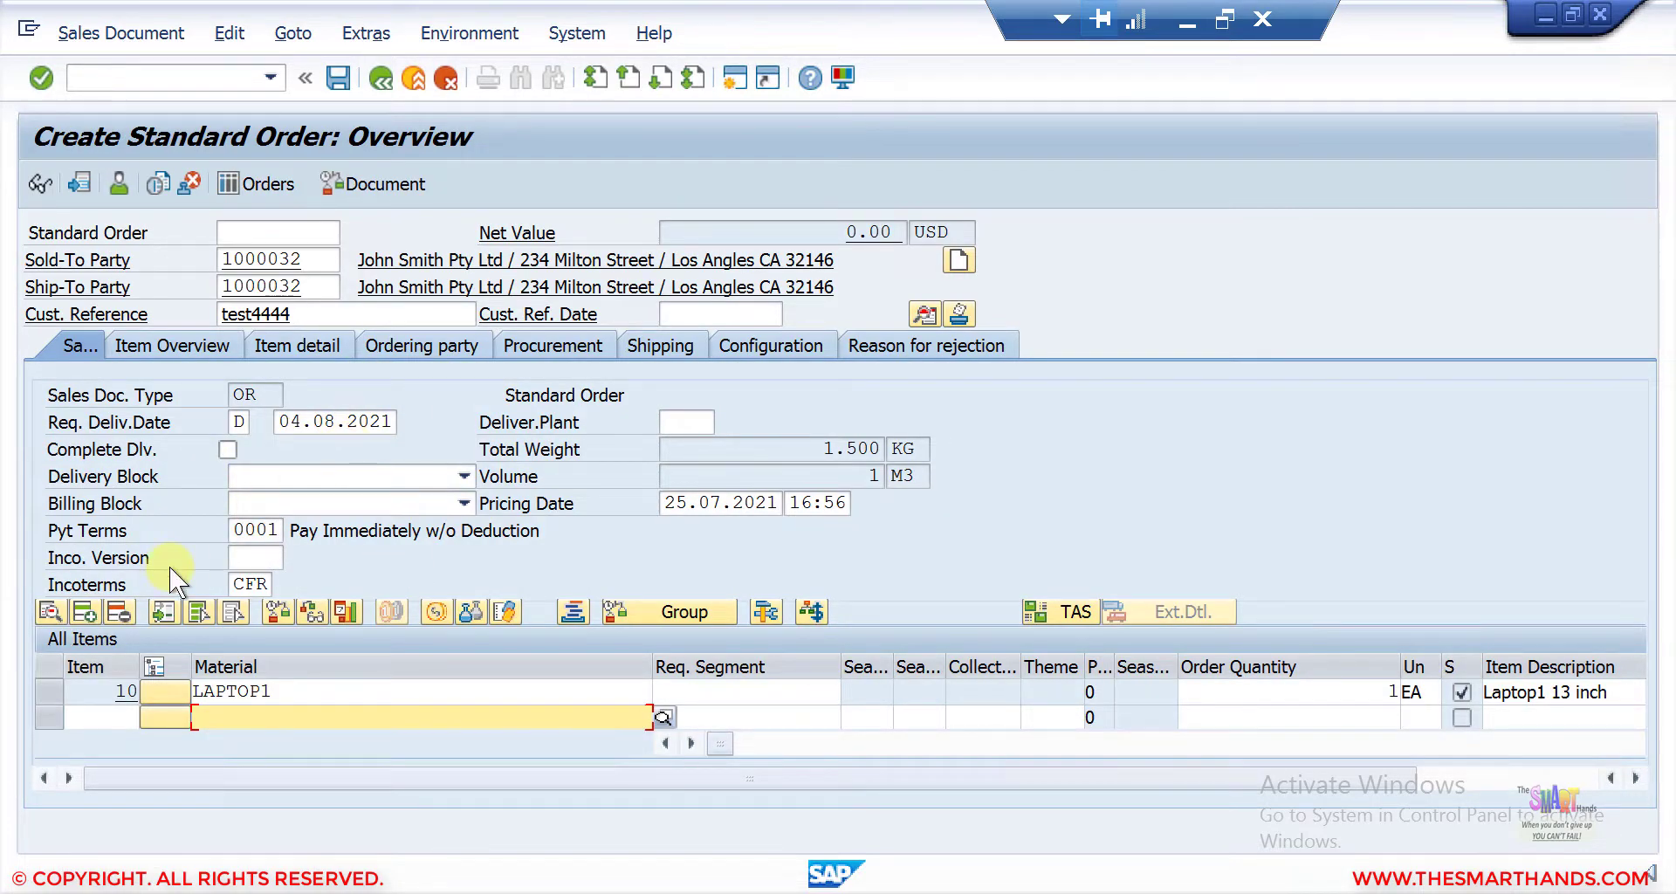
# Step: Examine the LAPTOP1 item's material entered and available substitution reasons, keep the reason as it is, and leave the item details
pyautogui.doubleClick(234, 691)
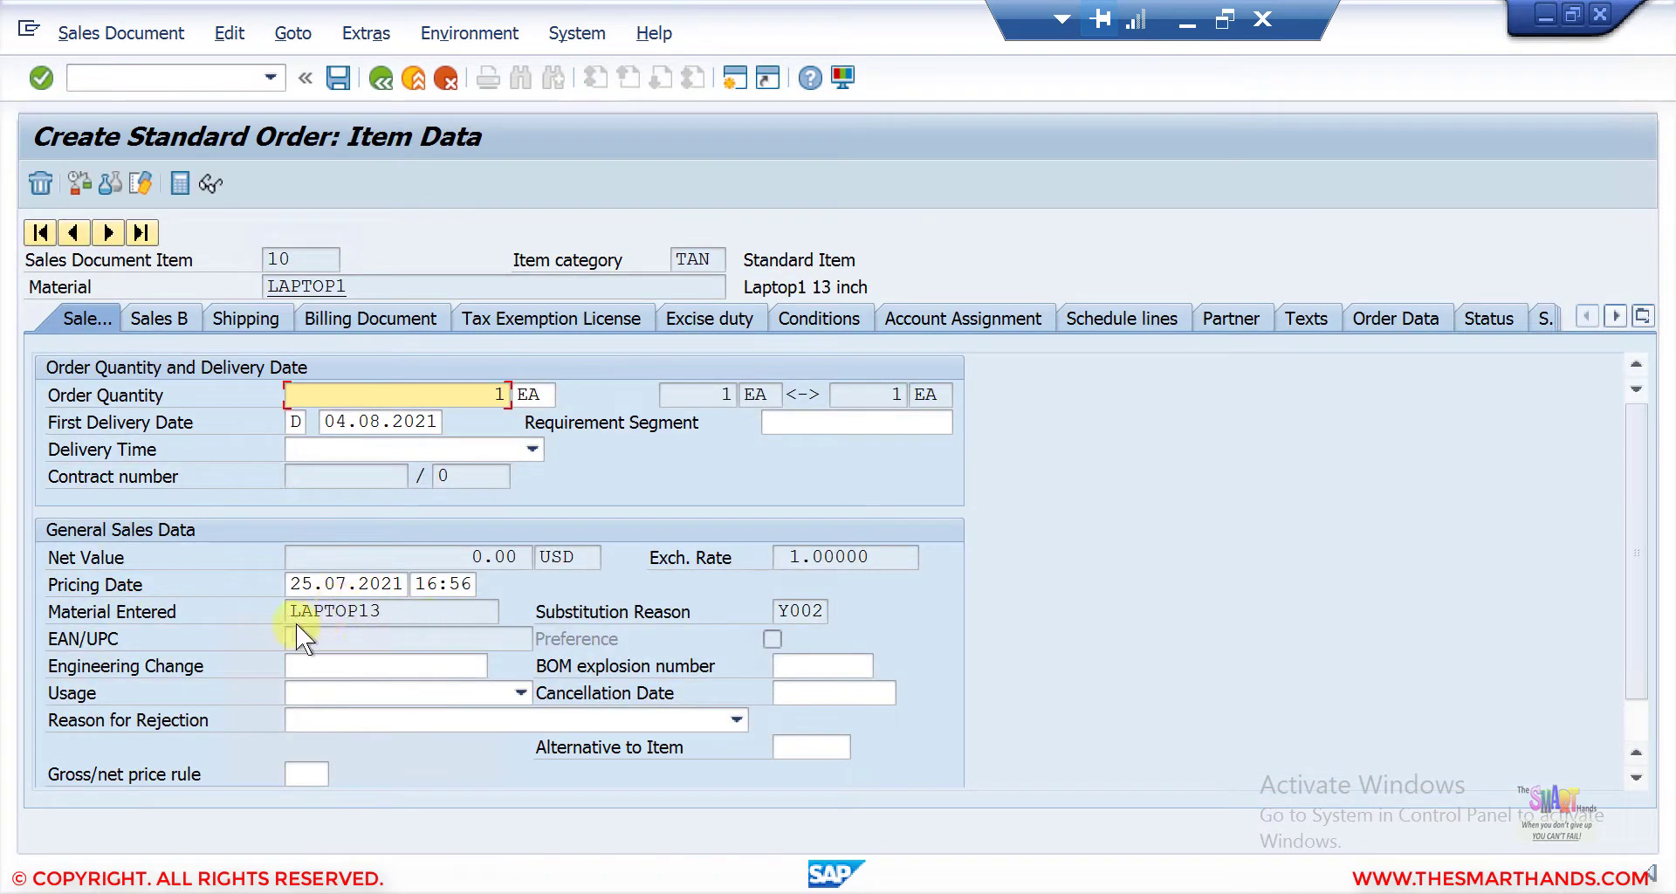
pyautogui.click(816, 611)
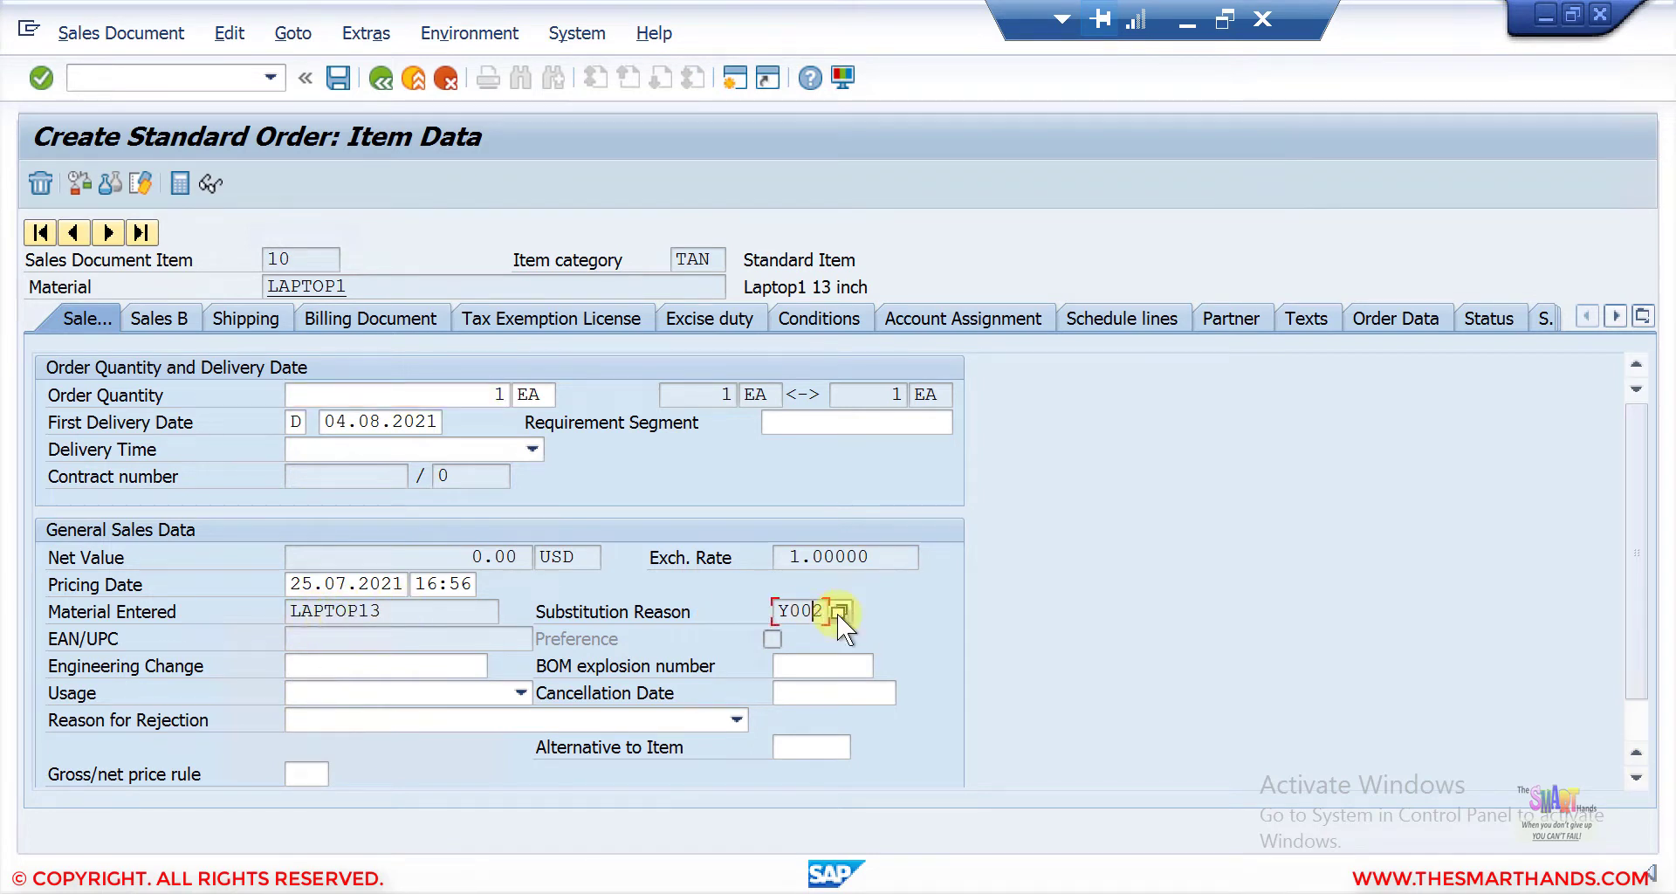
pyautogui.click(838, 611)
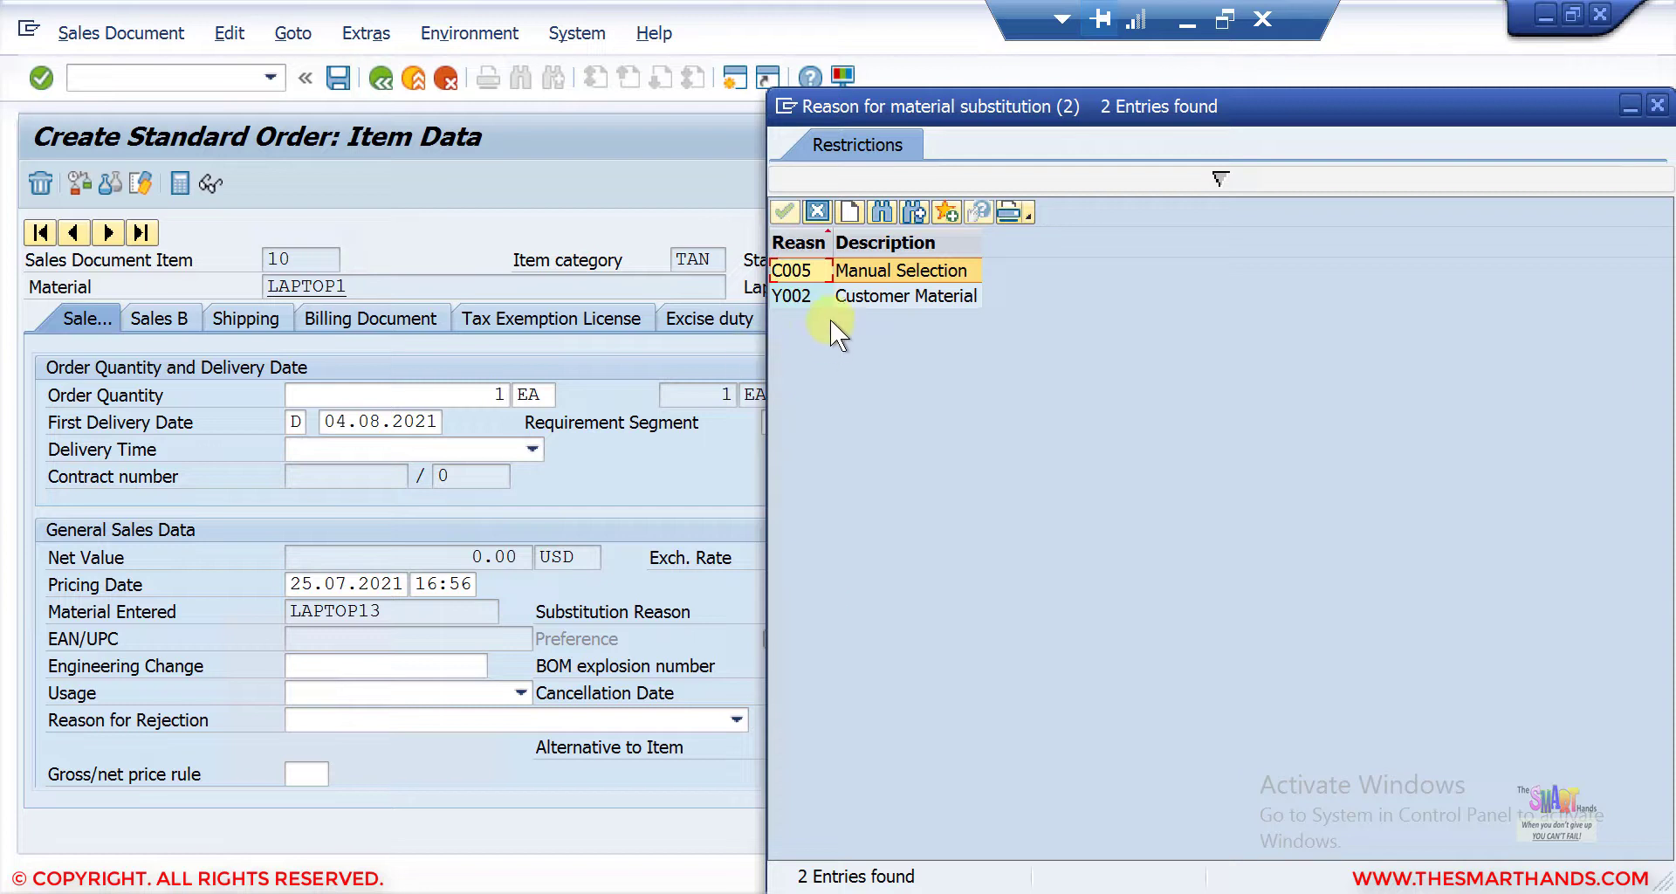
pyautogui.click(841, 295)
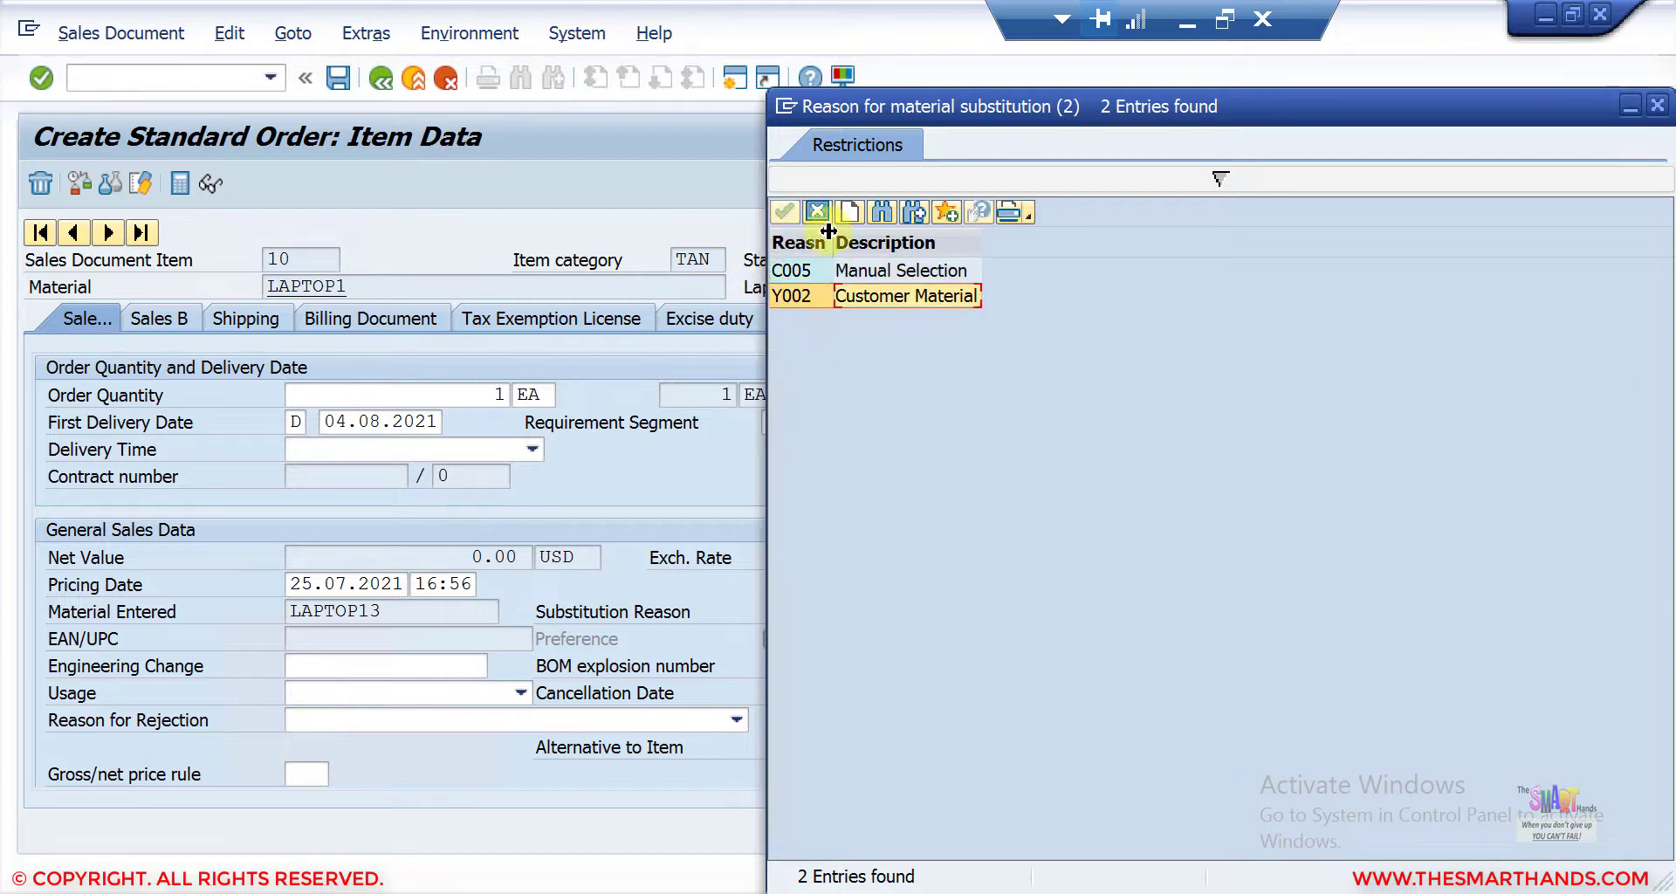
pyautogui.click(818, 212)
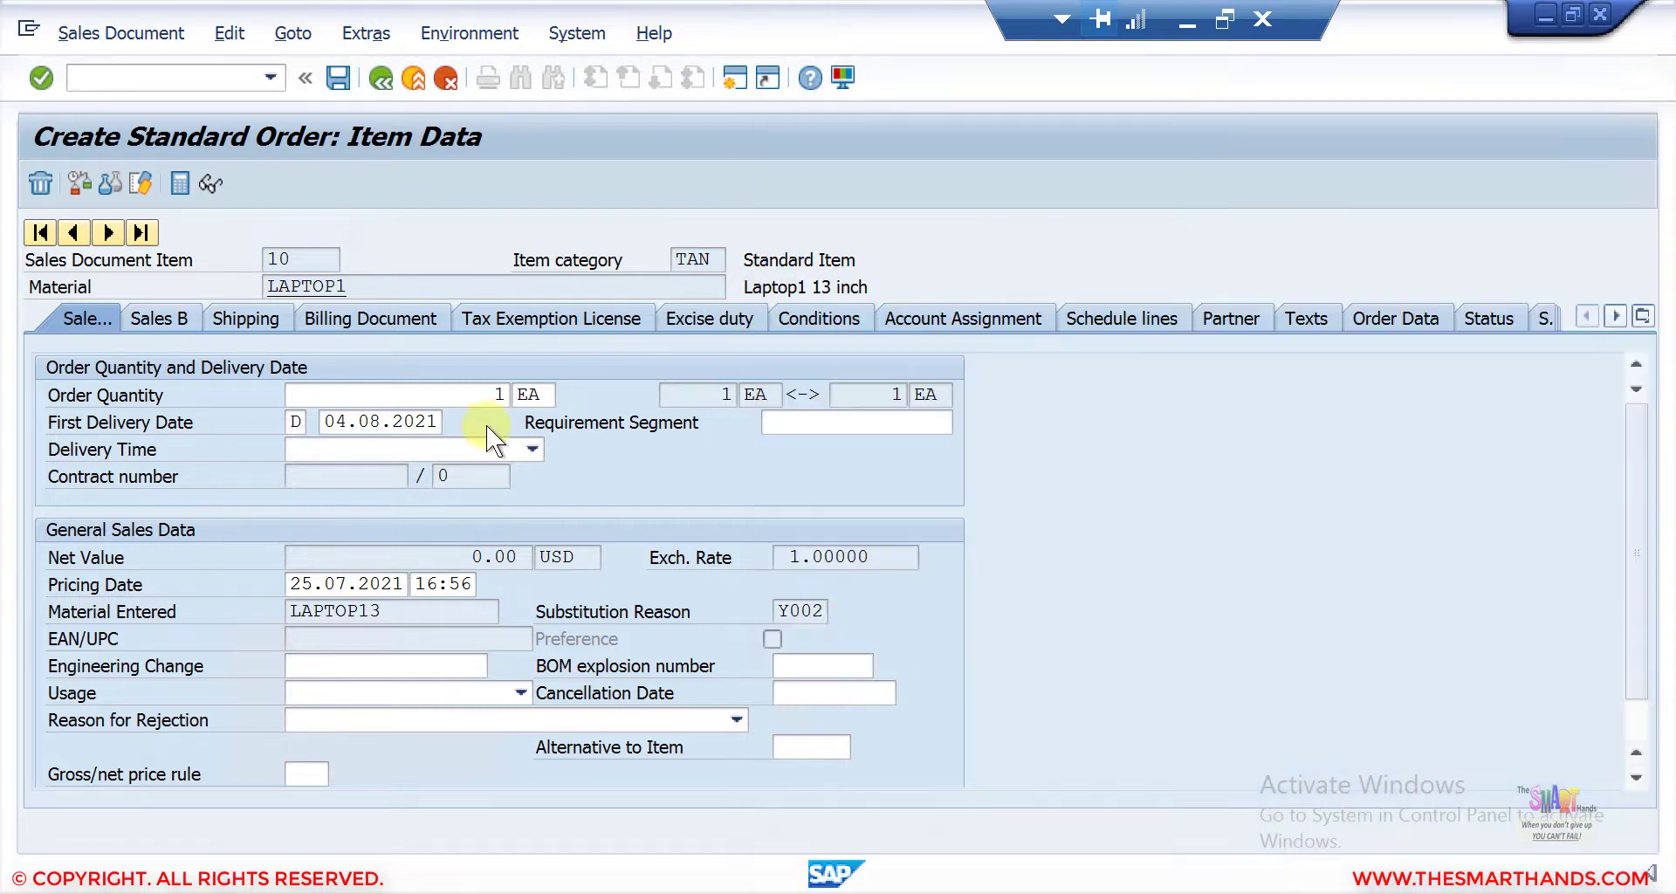
pyautogui.click(385, 84)
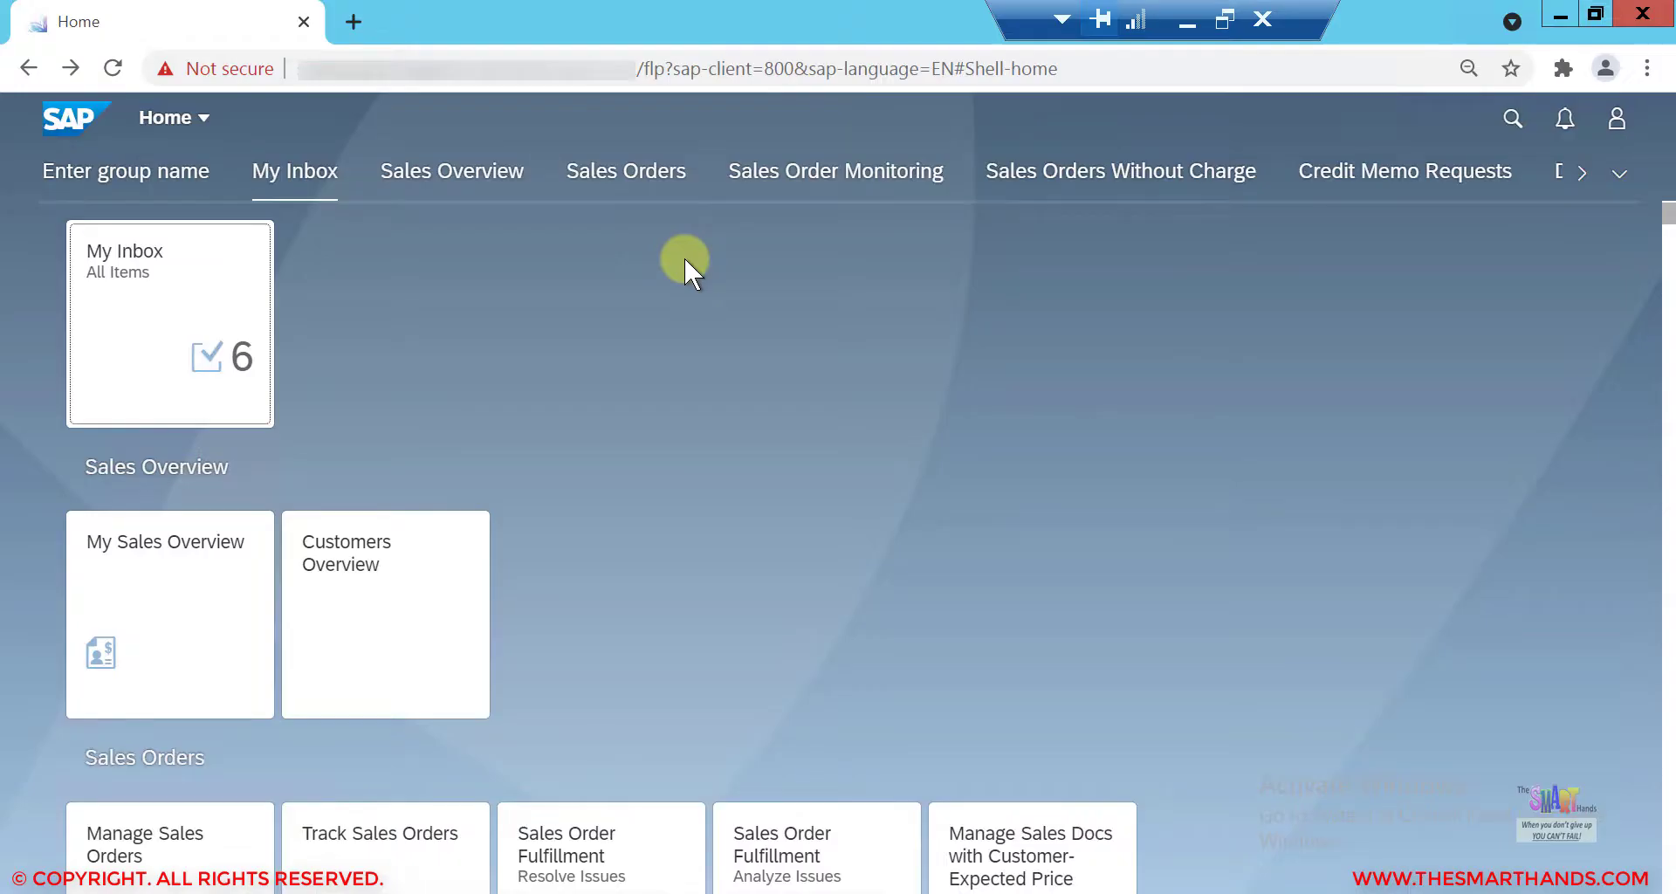
# Step: In the SAP Fiori launchpad, search for "material det" and open the Create Material Determination app
pyautogui.click(1509, 118)
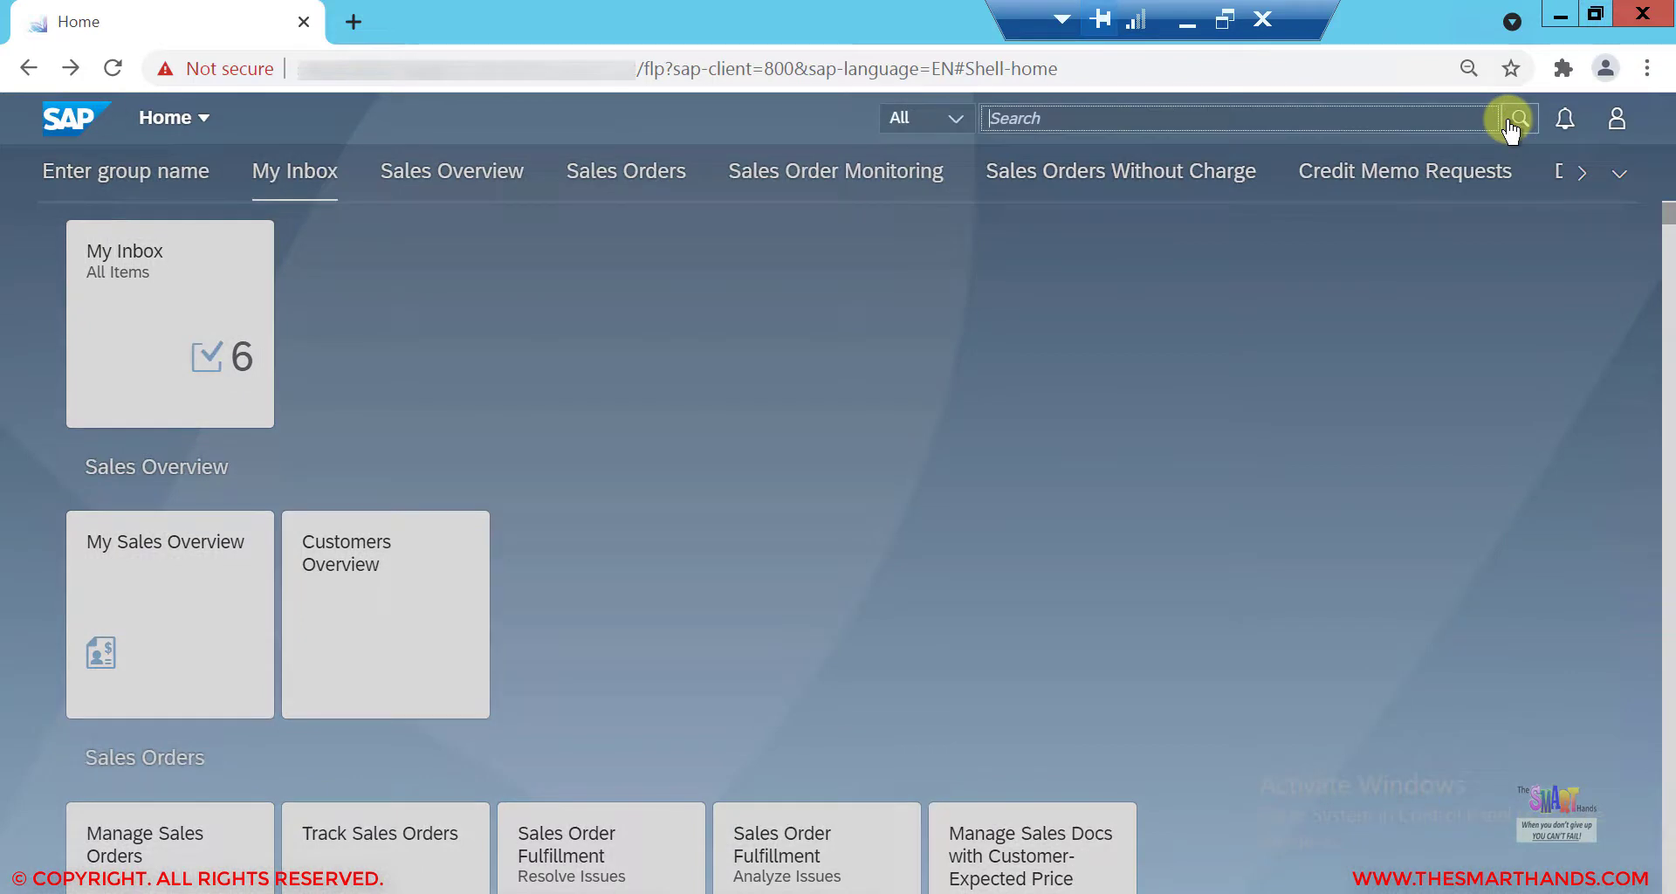
pyautogui.write('material det')
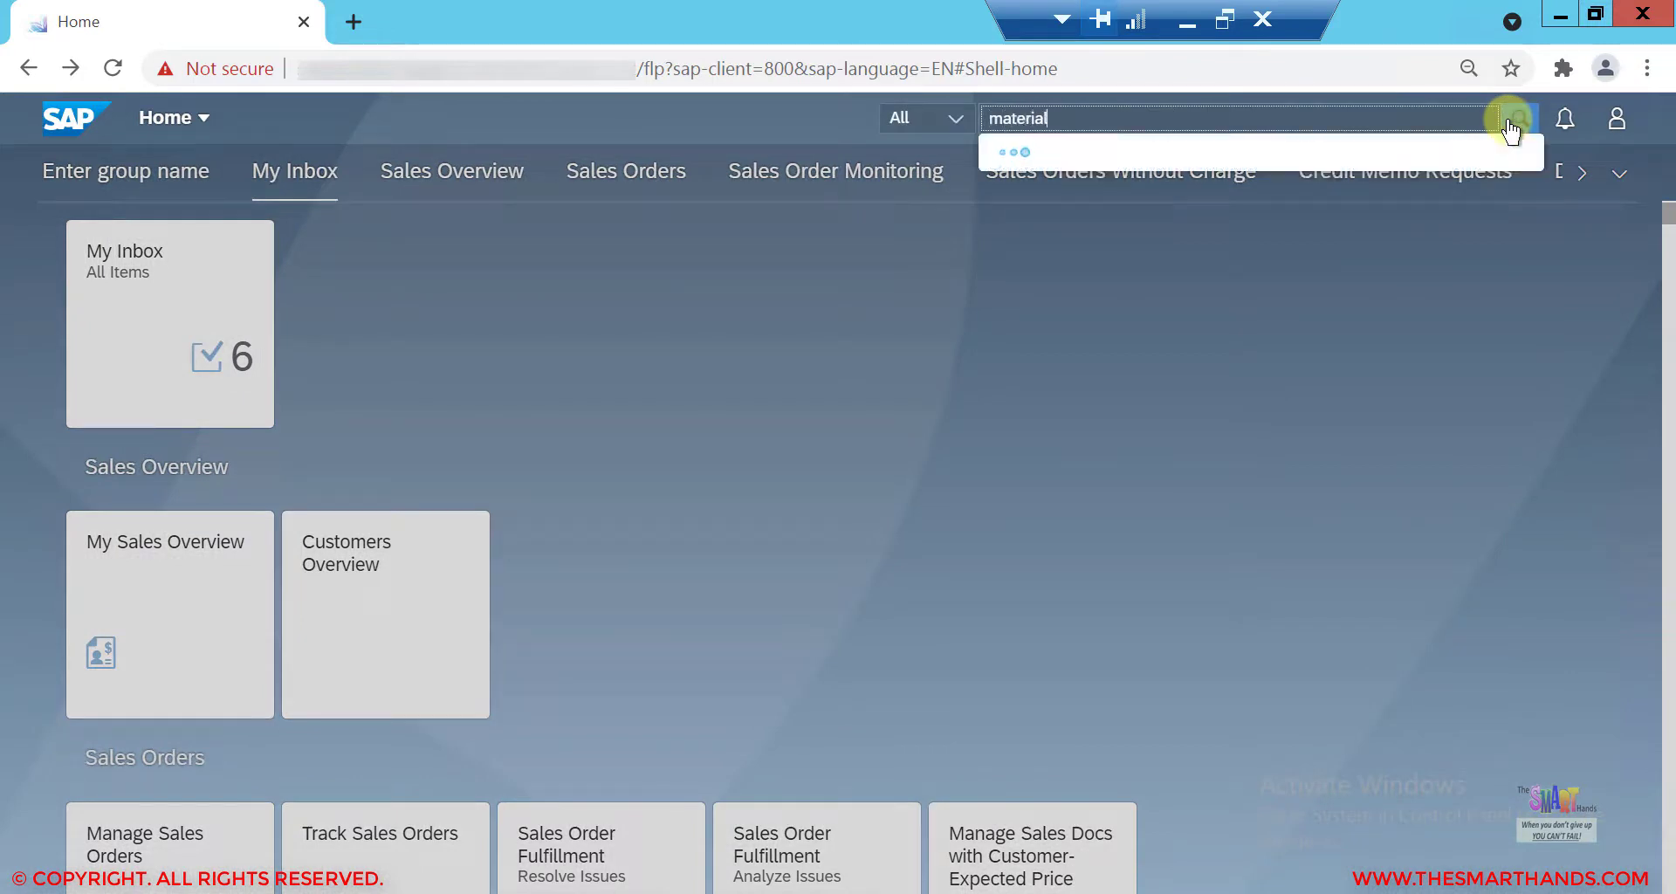
pyautogui.click(1509, 122)
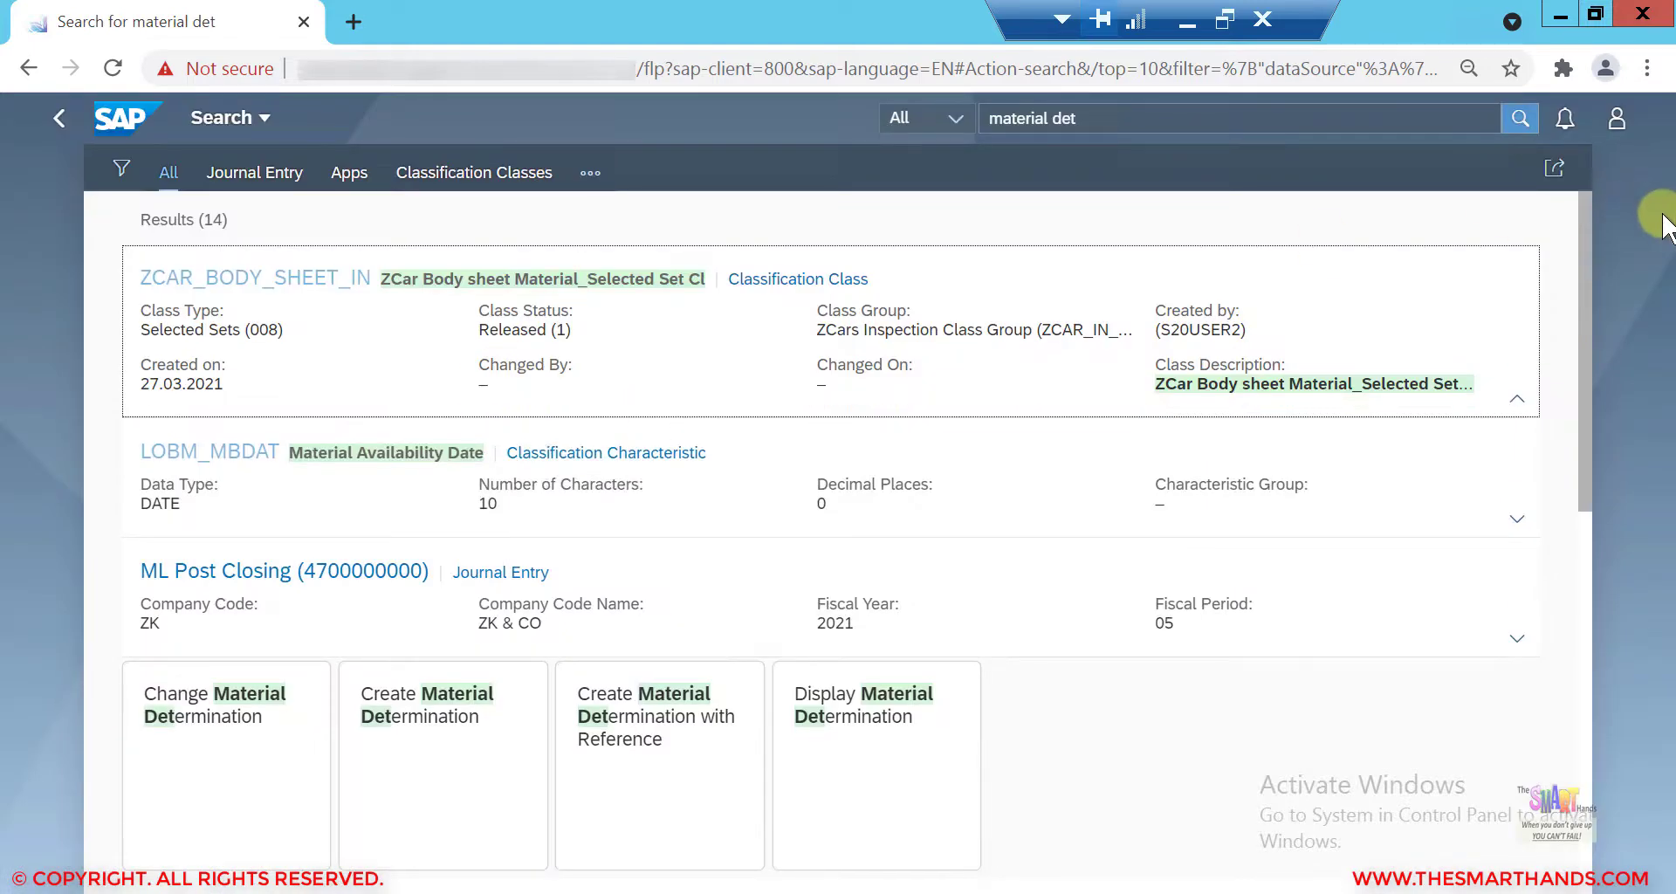
pyautogui.moveTo(1590, 248); pyautogui.dragTo(1595, 376)
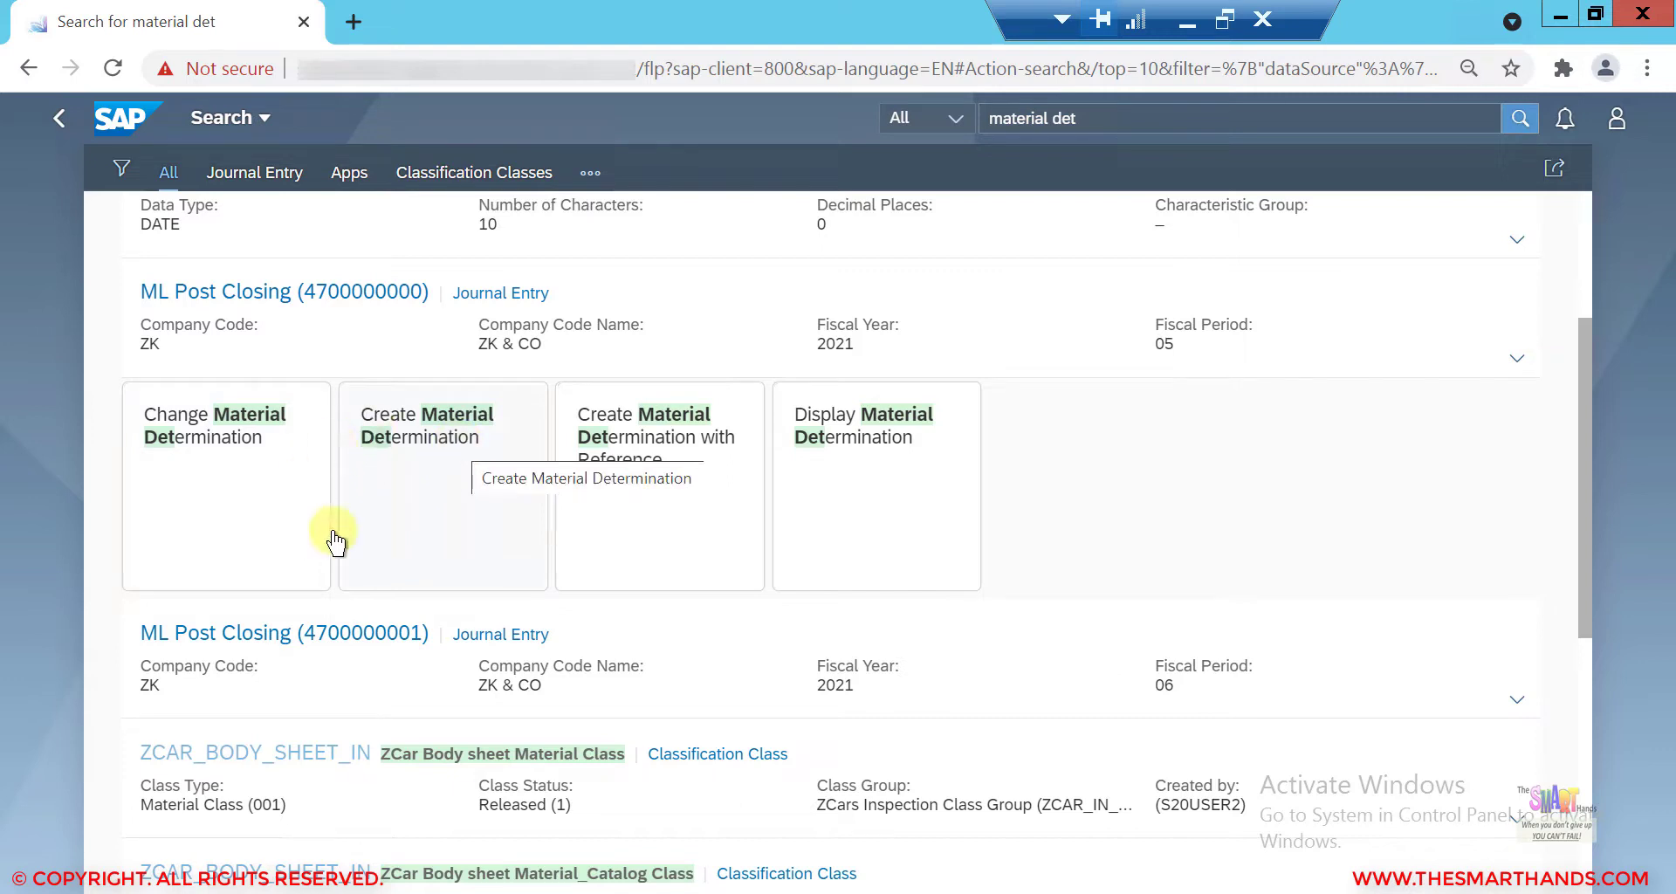
pyautogui.click(468, 448)
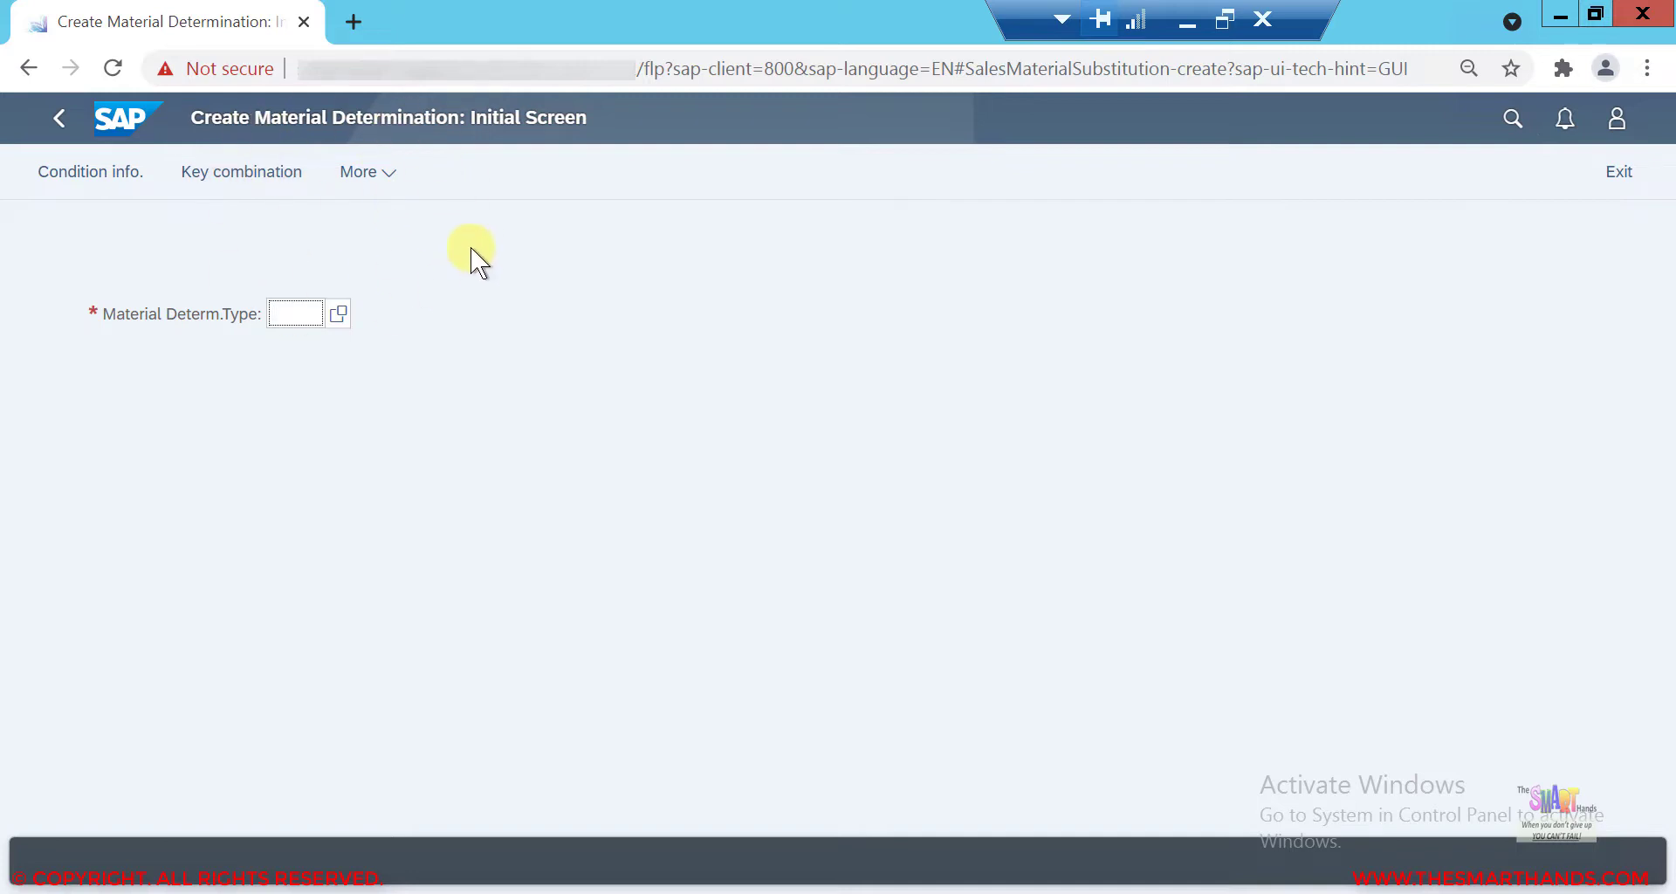
# Step: Choose material determination type Y001 (Material Entered) and open its fast entry screen
pyautogui.click(338, 313)
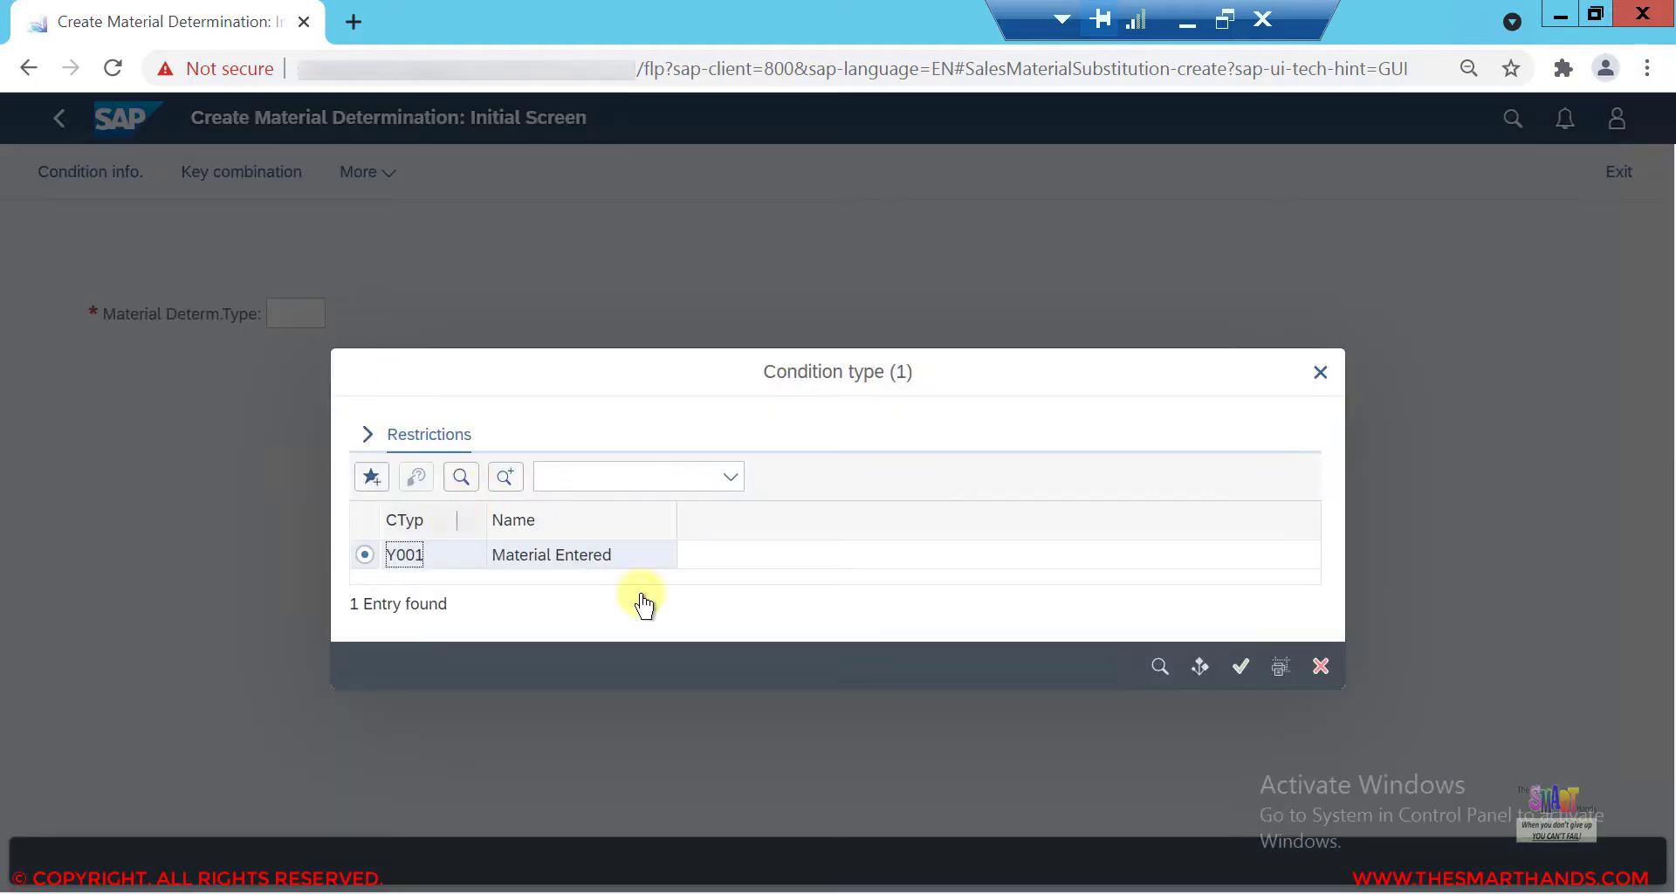
pyautogui.click(1241, 668)
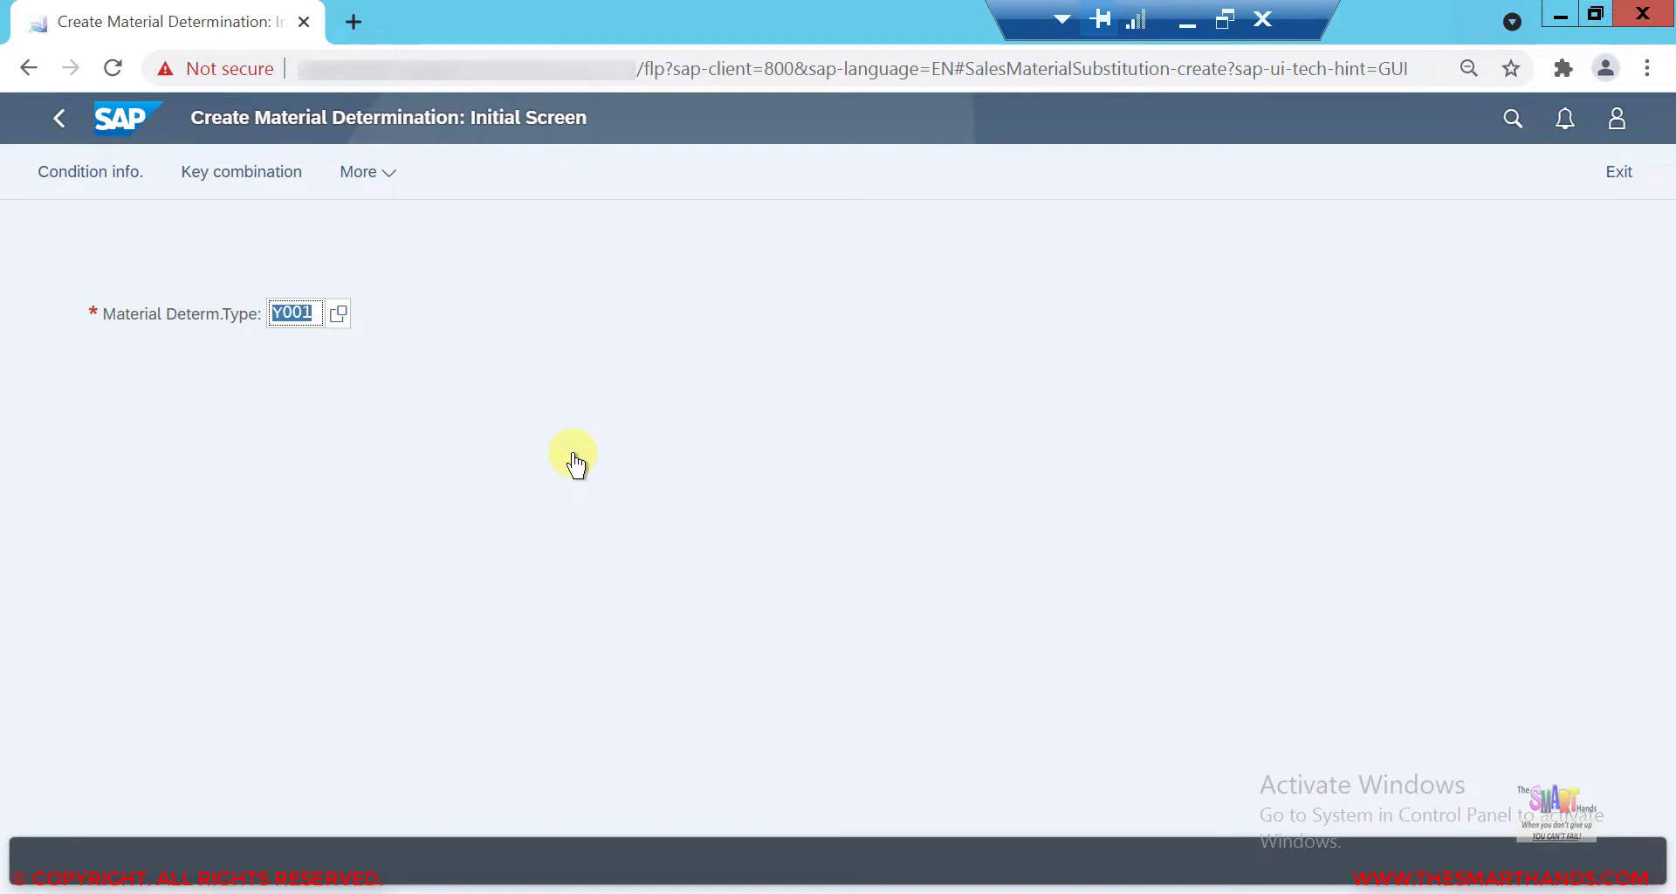
pyautogui.press('Return')
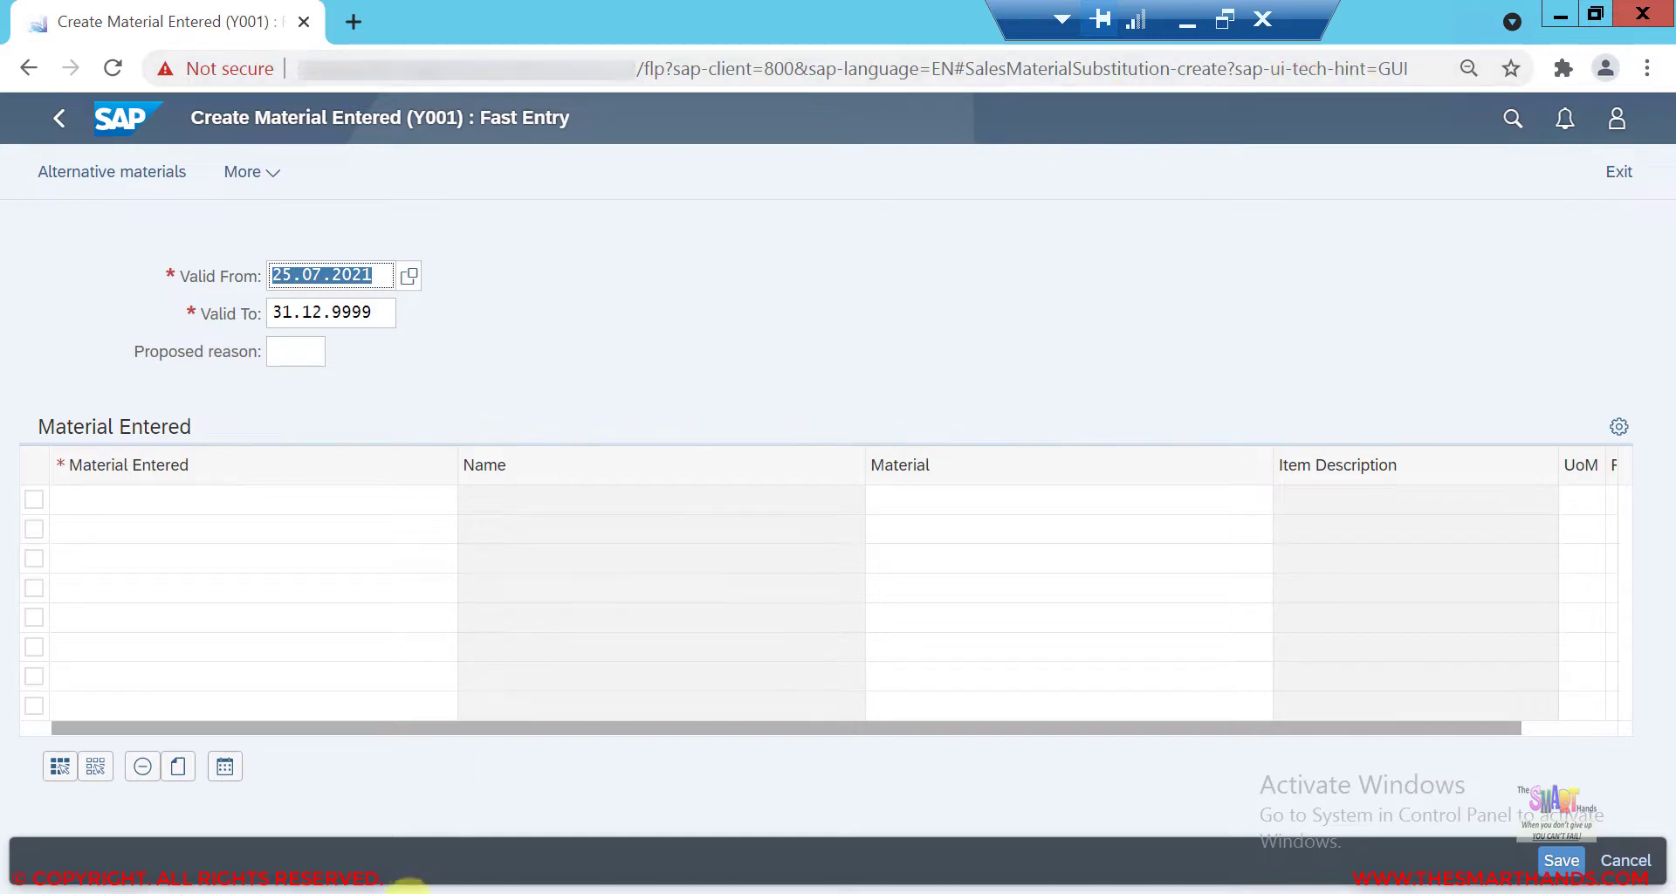
# Step: Switch to the Material Determination presentation in PowerPoint, start the slide show from the transaction code and Fiori app slide, and advance to the end
pyautogui.moveTo(409, 884)
pyautogui.click(508, 810)
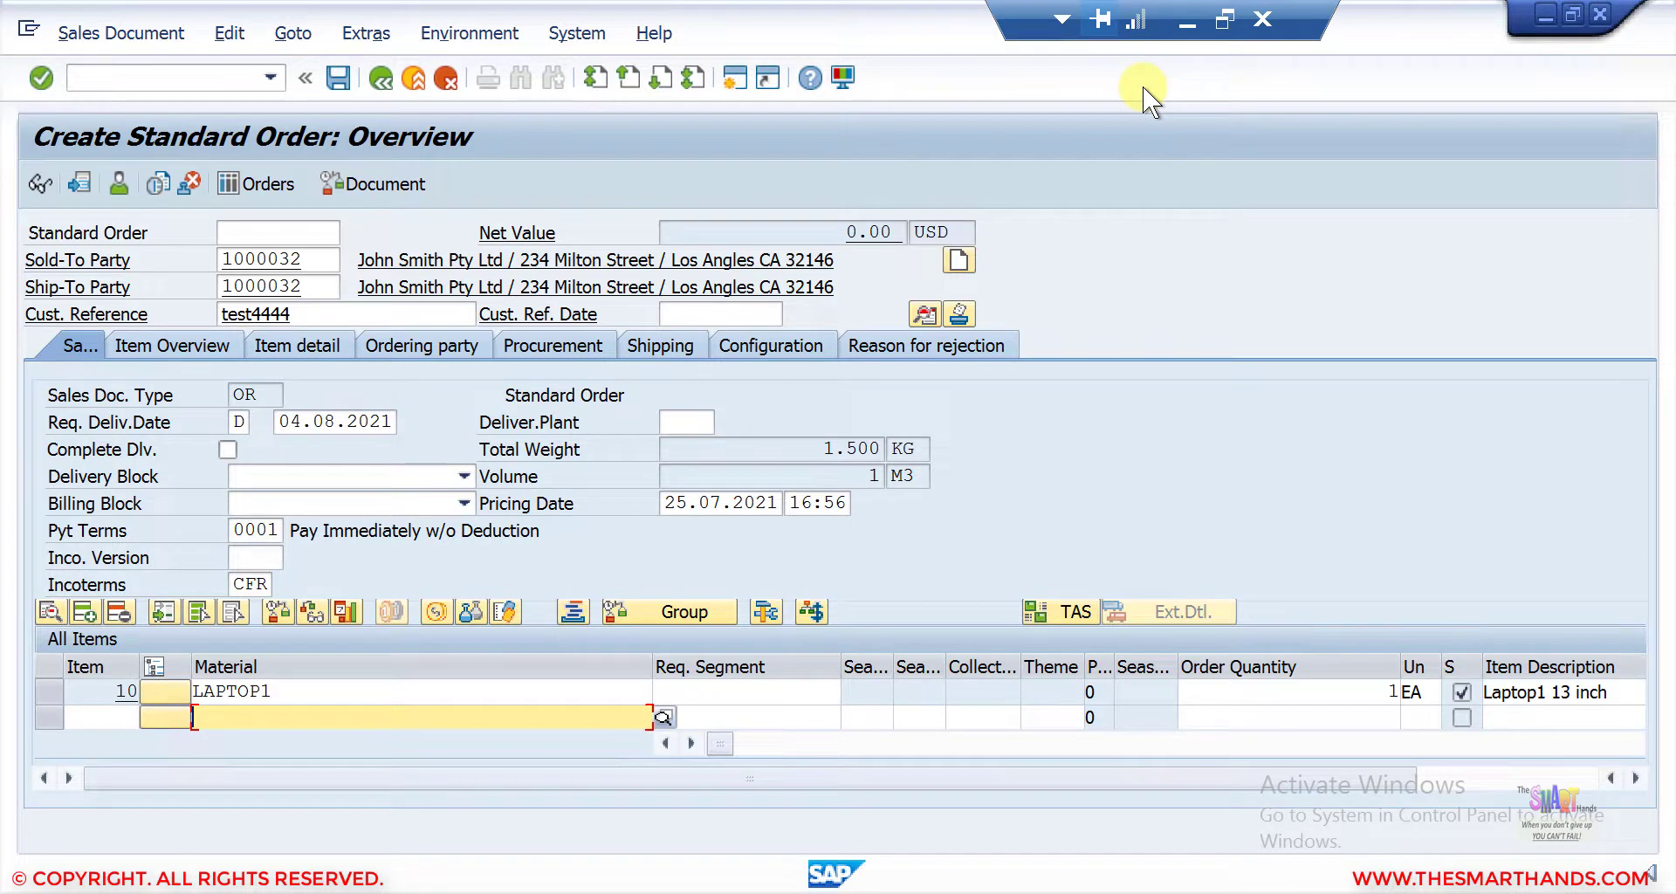
pyautogui.click(1188, 22)
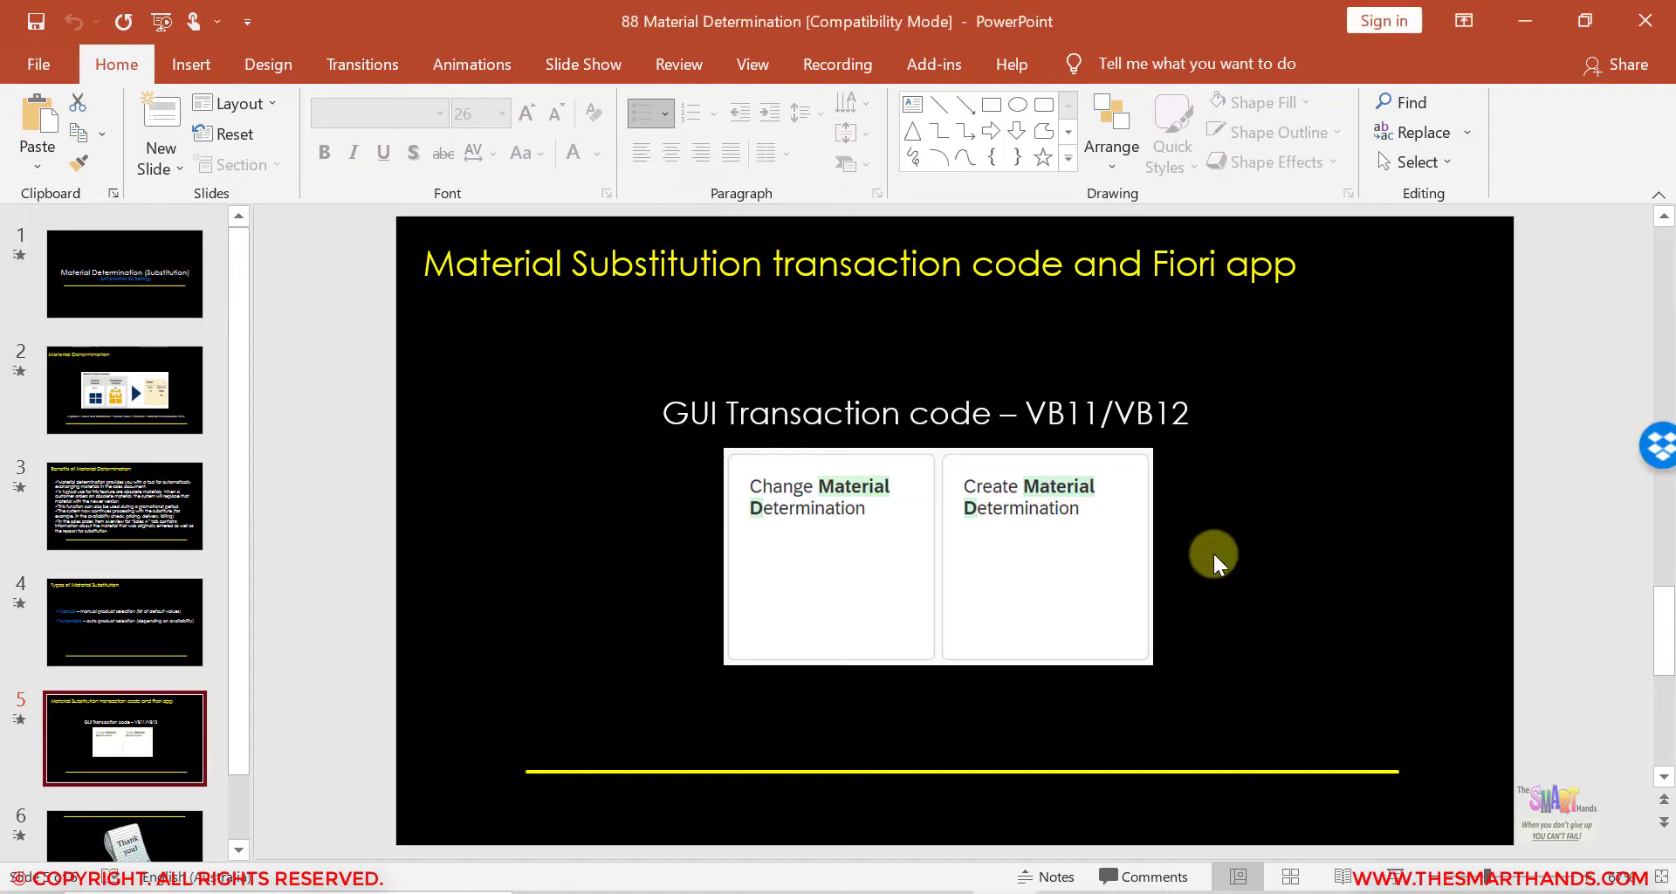
pyautogui.click(1396, 877)
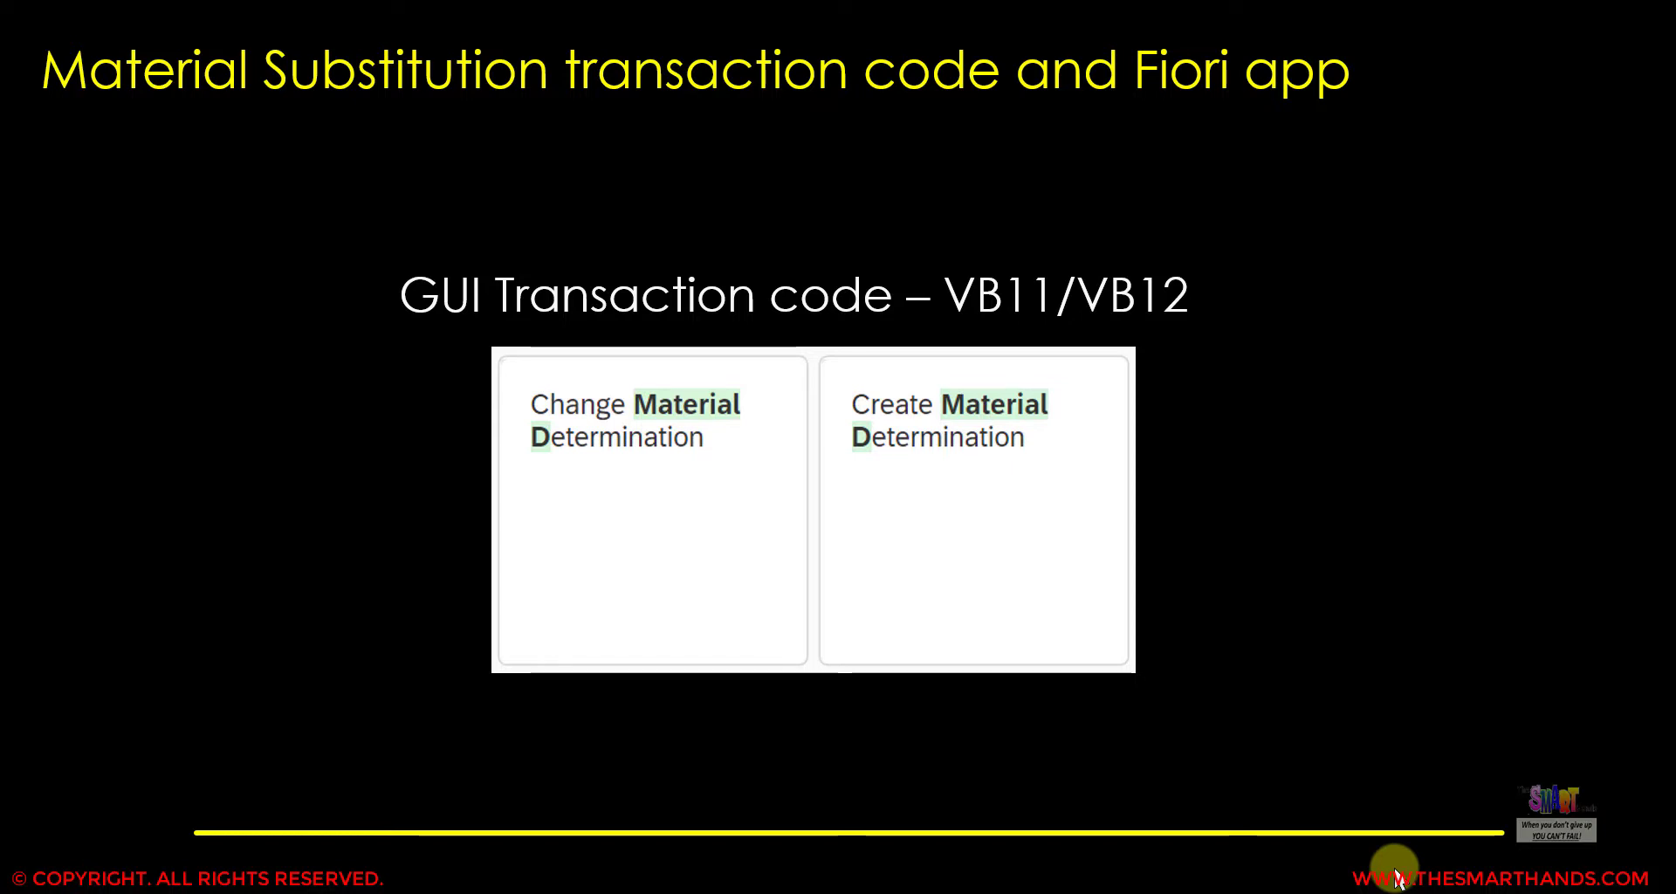
pyautogui.press('Right')
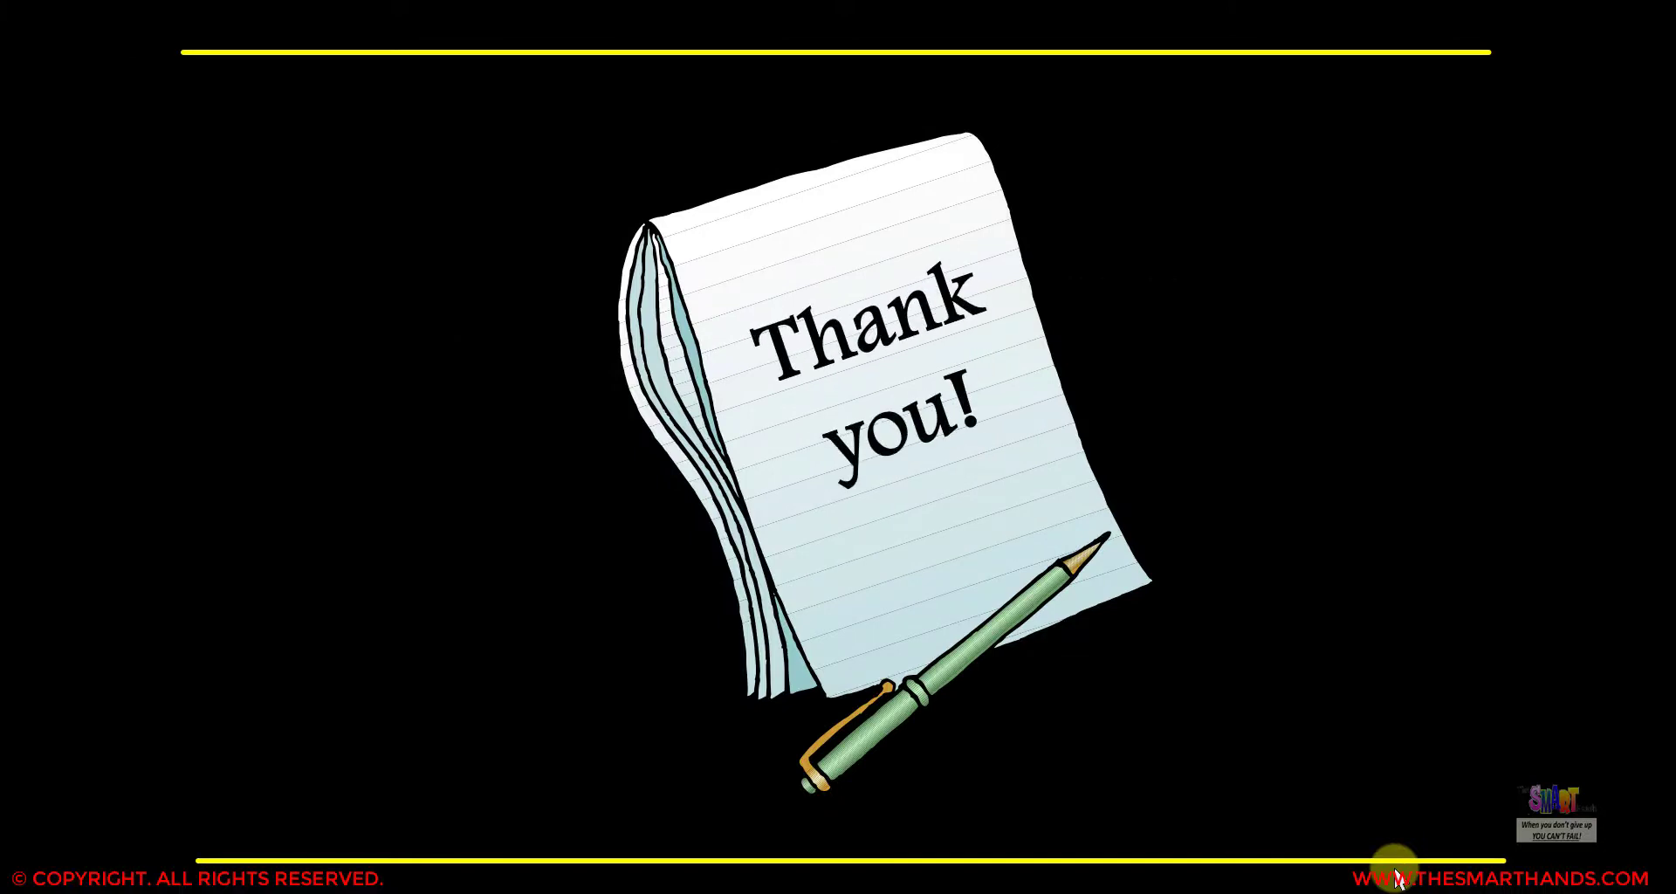
pyautogui.press('Right')
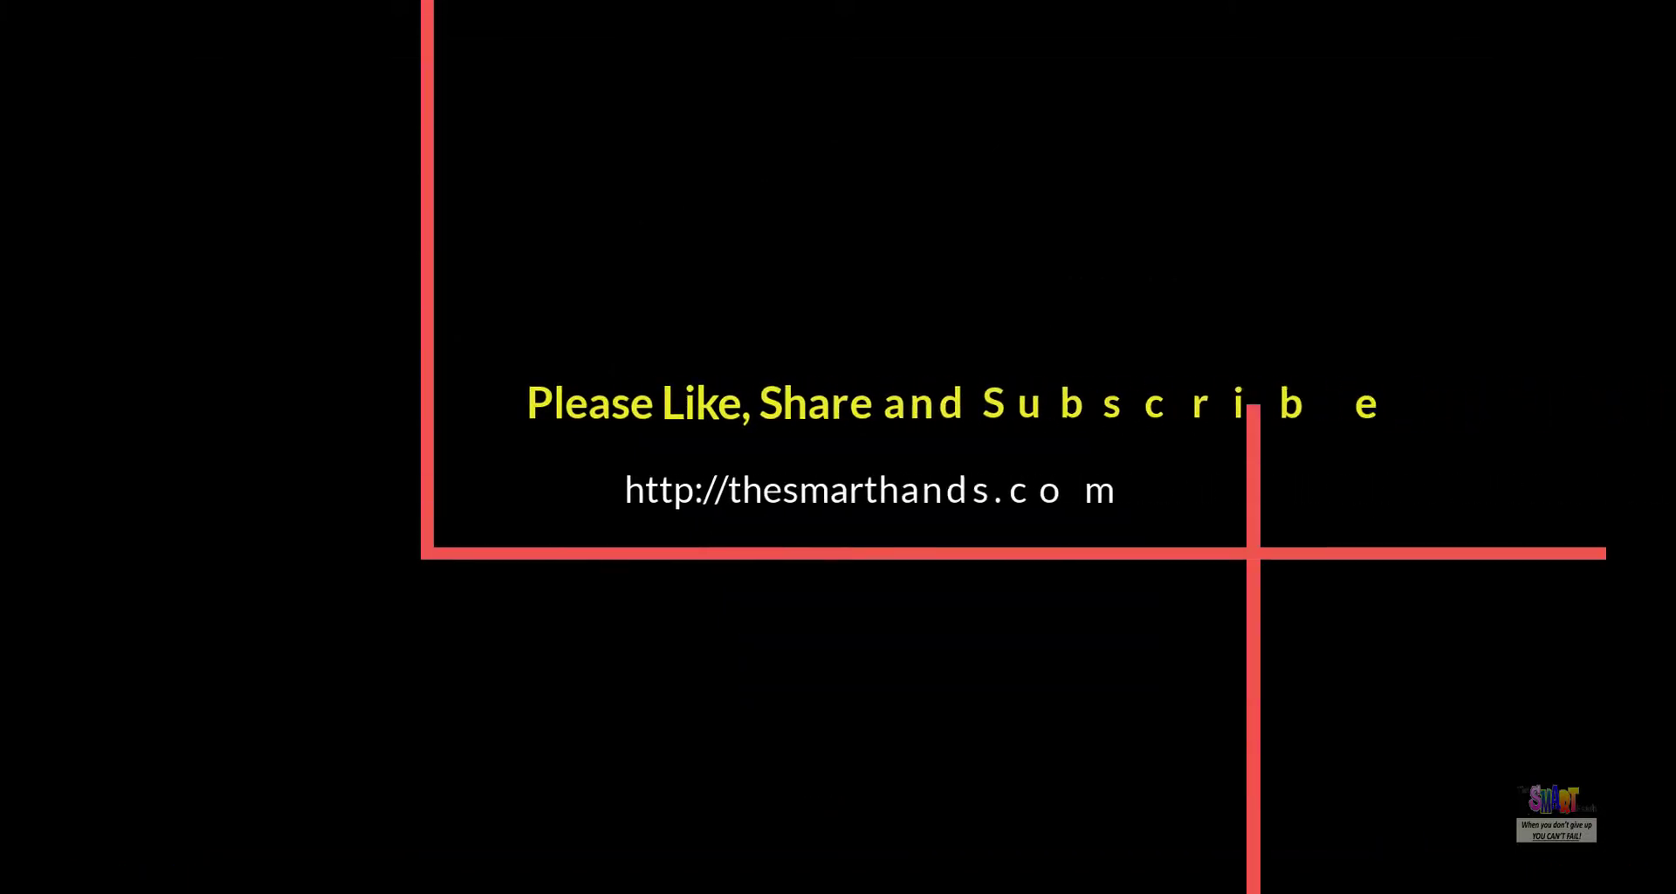